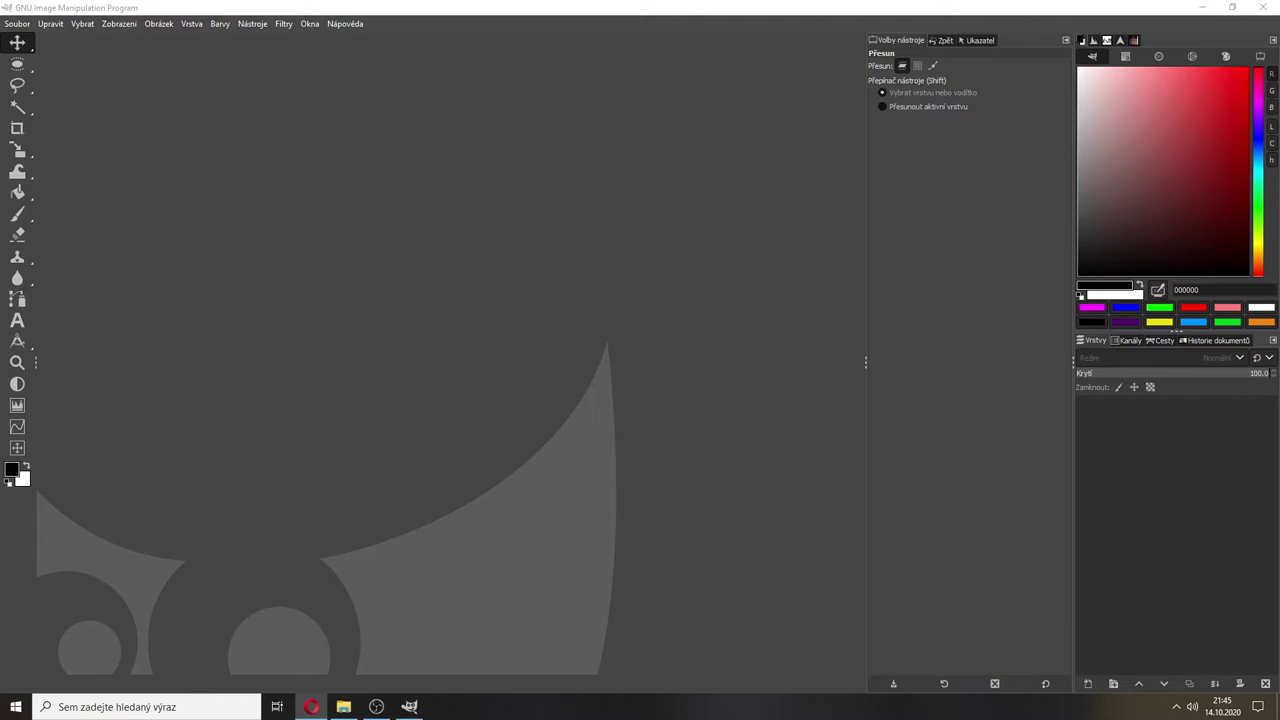
- Open the settings for creating a new image
left_click(26, 26)
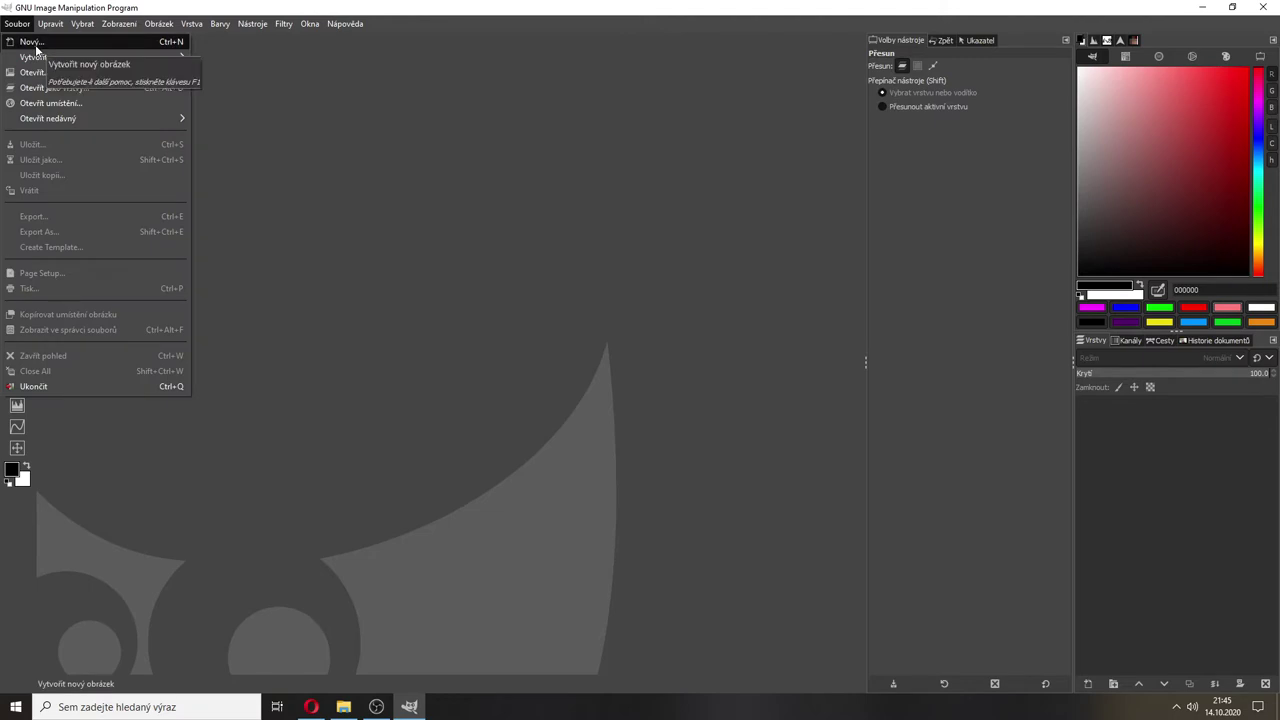
left_click(35, 43)
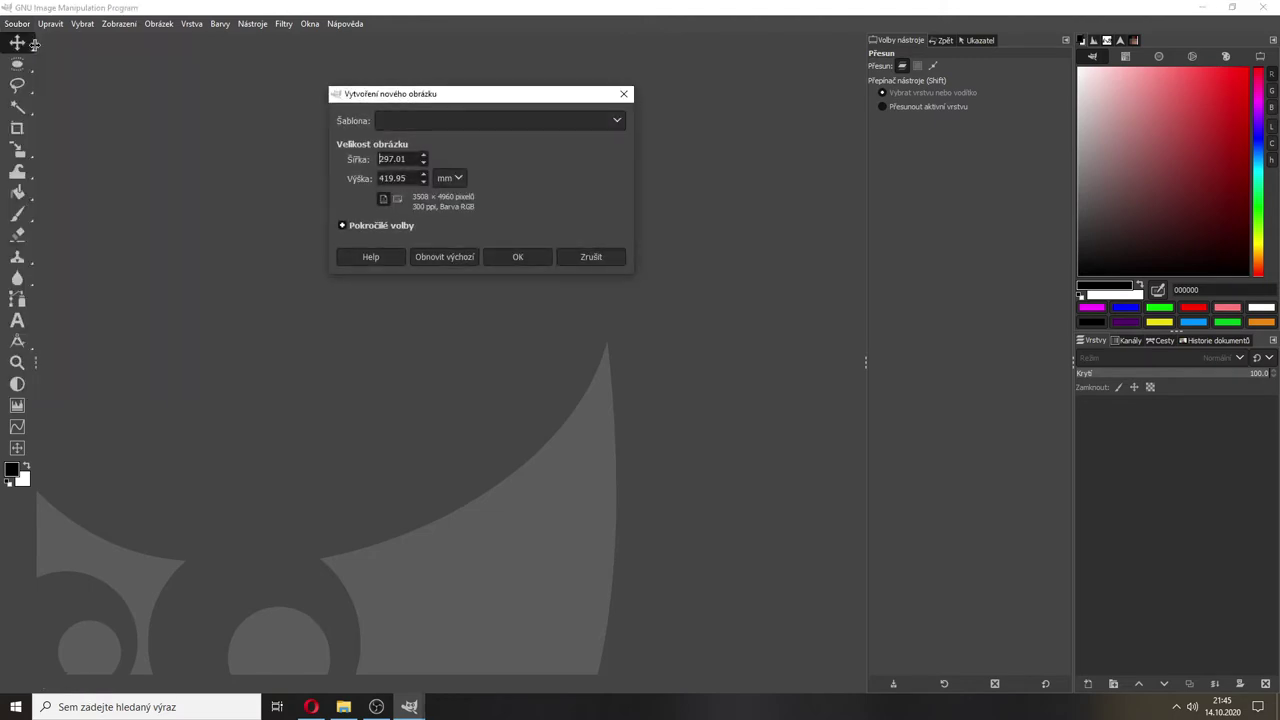
- Try a width of 301.07 mm for the new image, with the unit changed to inches and the page orientation toggled
left_click(423, 155)
left_click(460, 177)
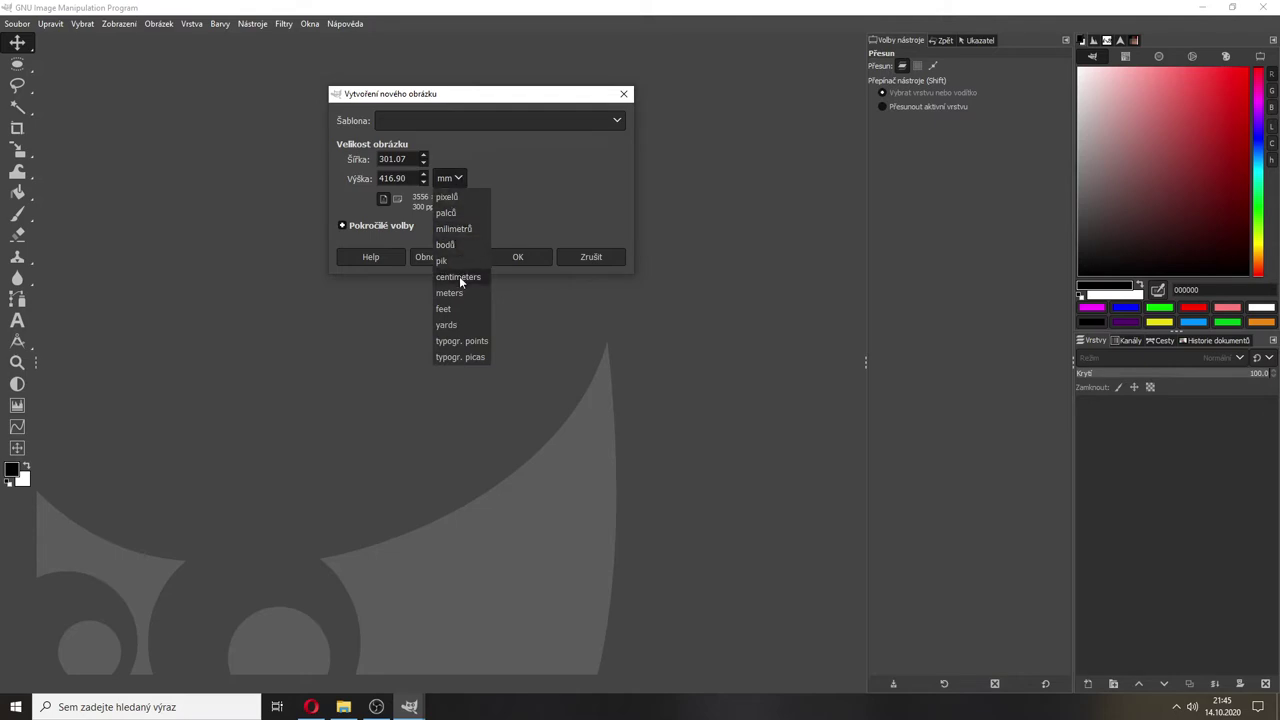
left_click(457, 217)
left_click(383, 199)
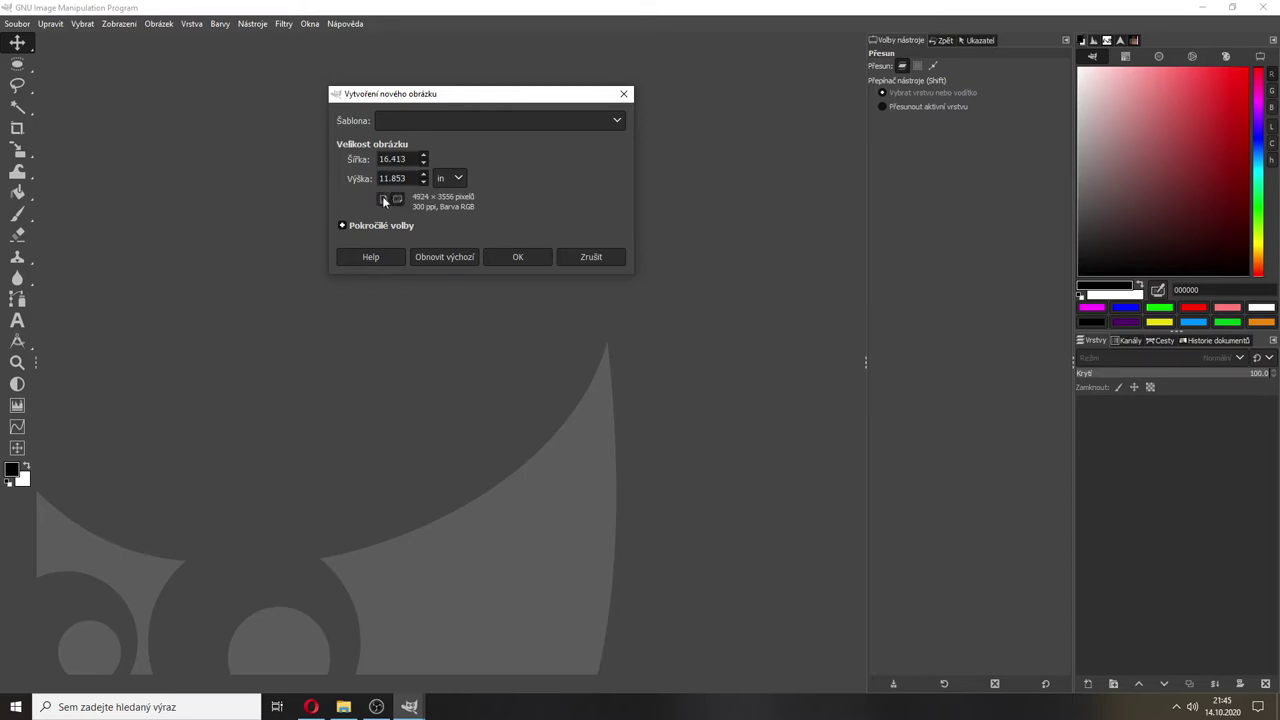
left_click(383, 199)
- Try the 800x600 template and the 1600x1200 template for the new image
left_click(420, 118)
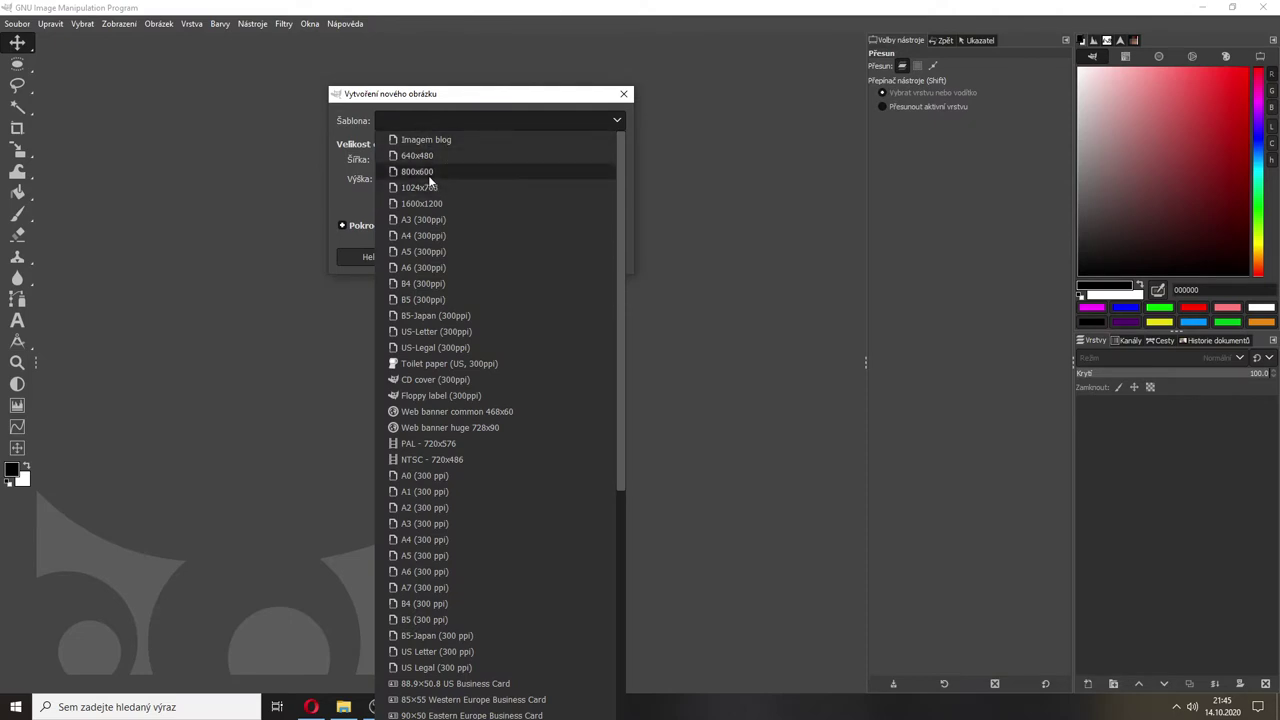
left_click(428, 173)
left_click(433, 121)
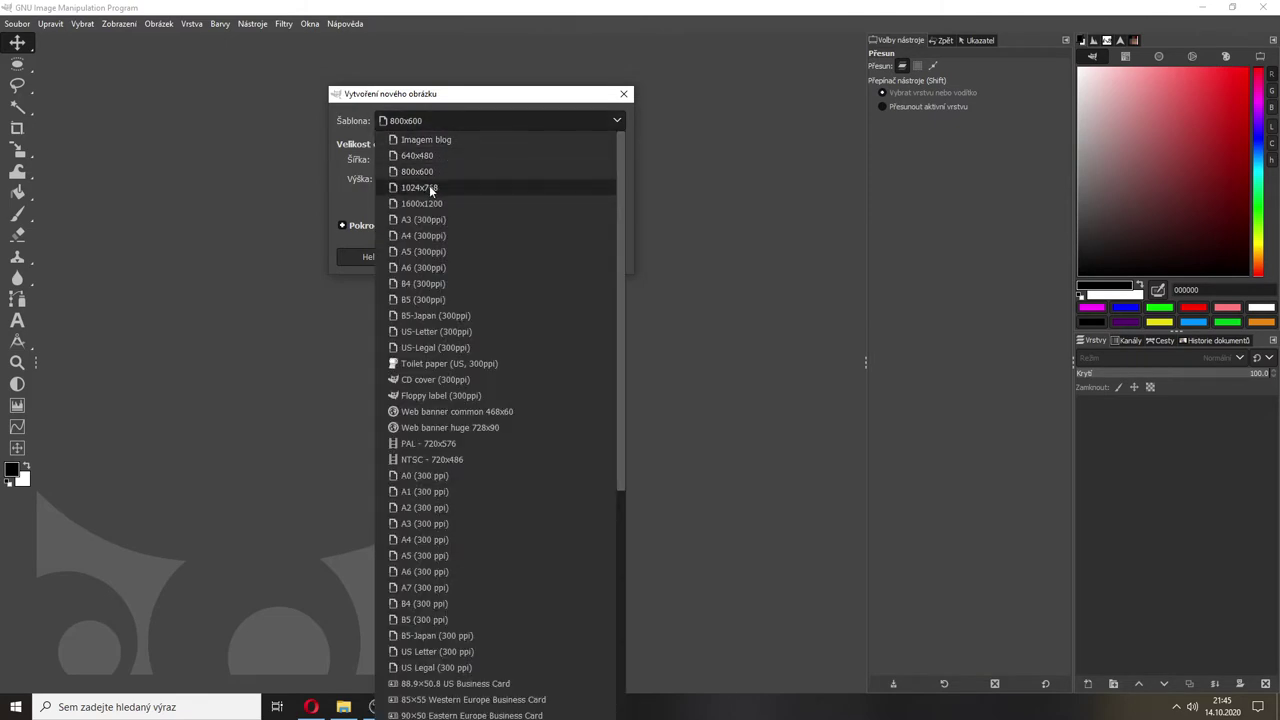
left_click(427, 203)
- Look through the longer list of templates and try 1920×1200 WUXGA, followed by Apple iPhone 5
left_click(470, 122)
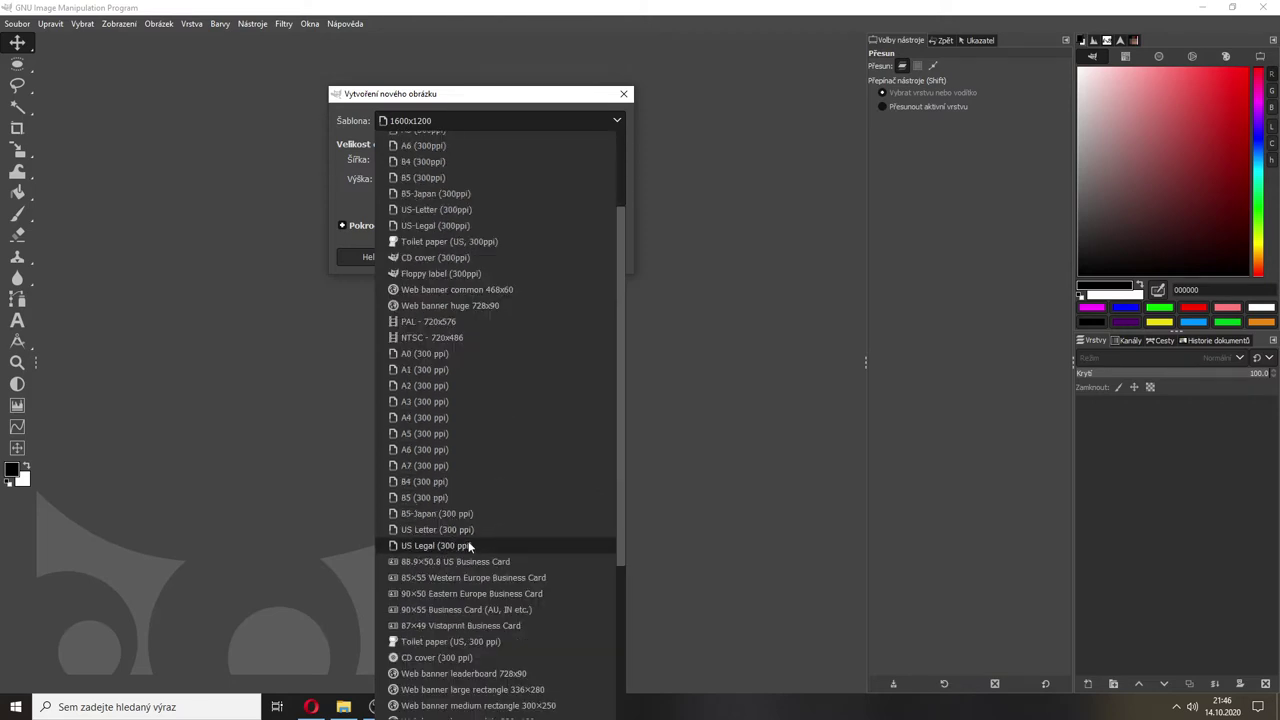
scroll(460, 530, "down", 3)
scroll(469, 508, "down", 4)
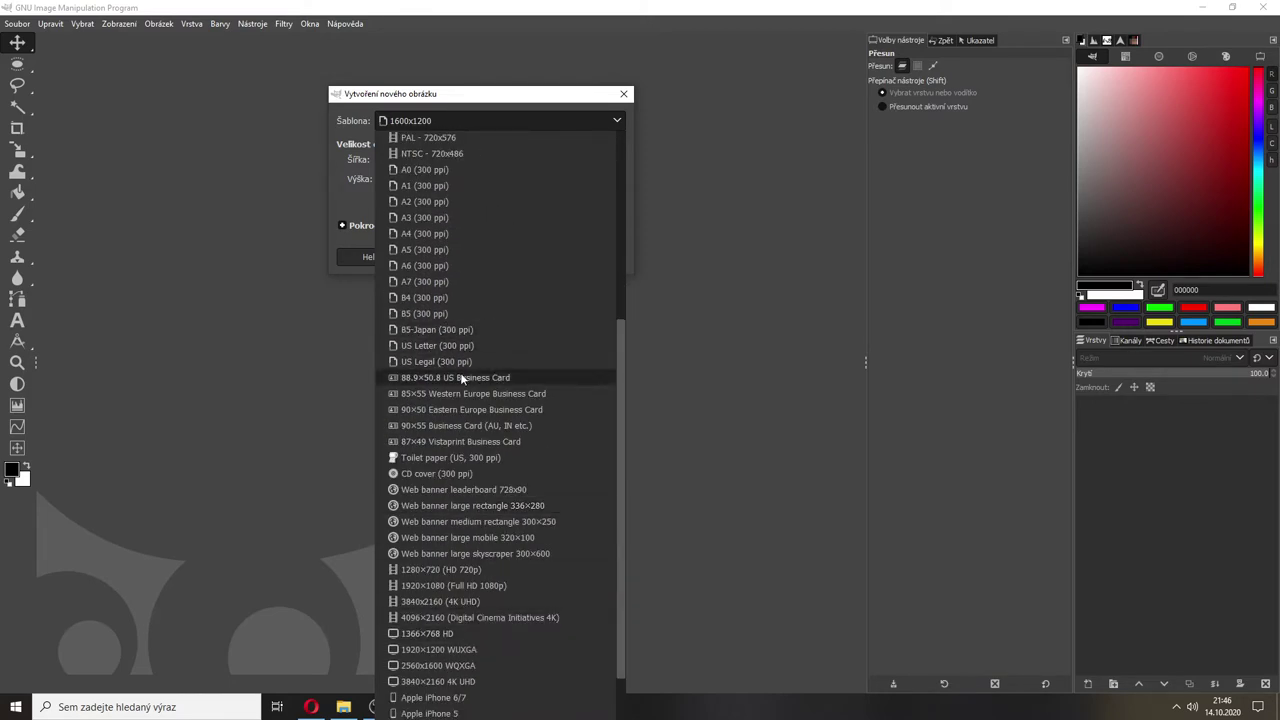
scroll(485, 418, "down", 2)
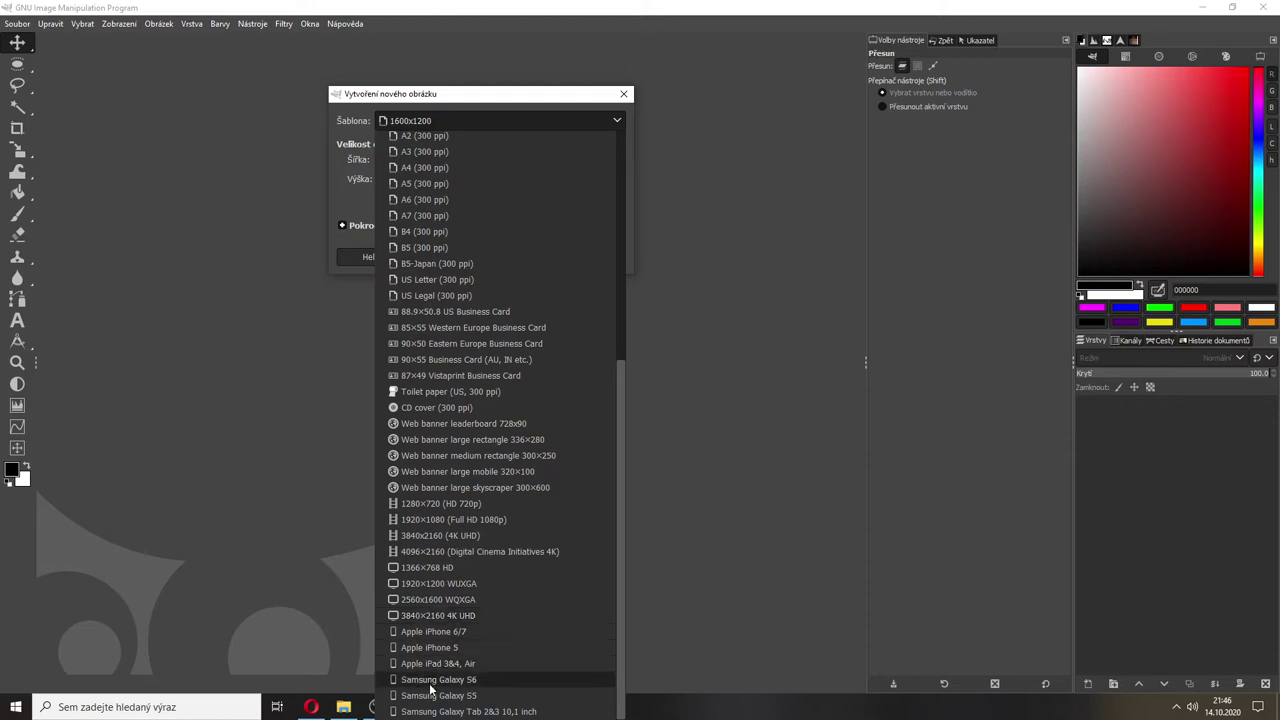
left_click(425, 584)
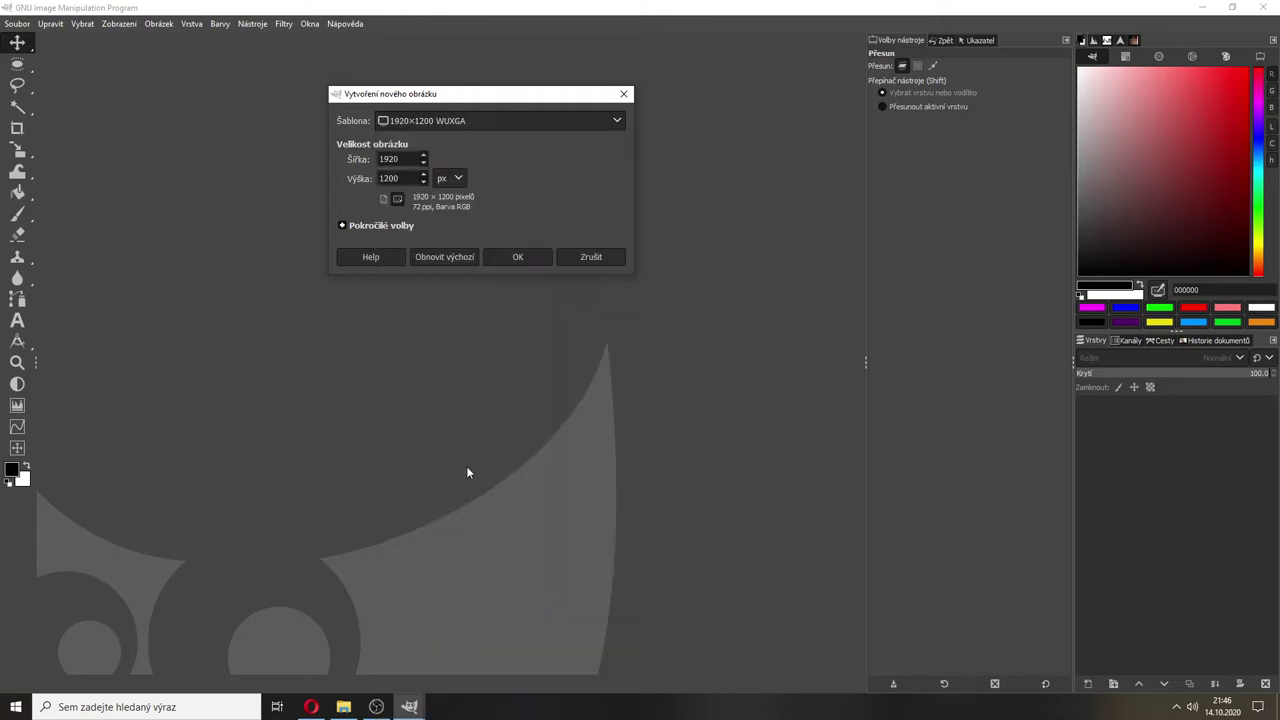
left_click(444, 119)
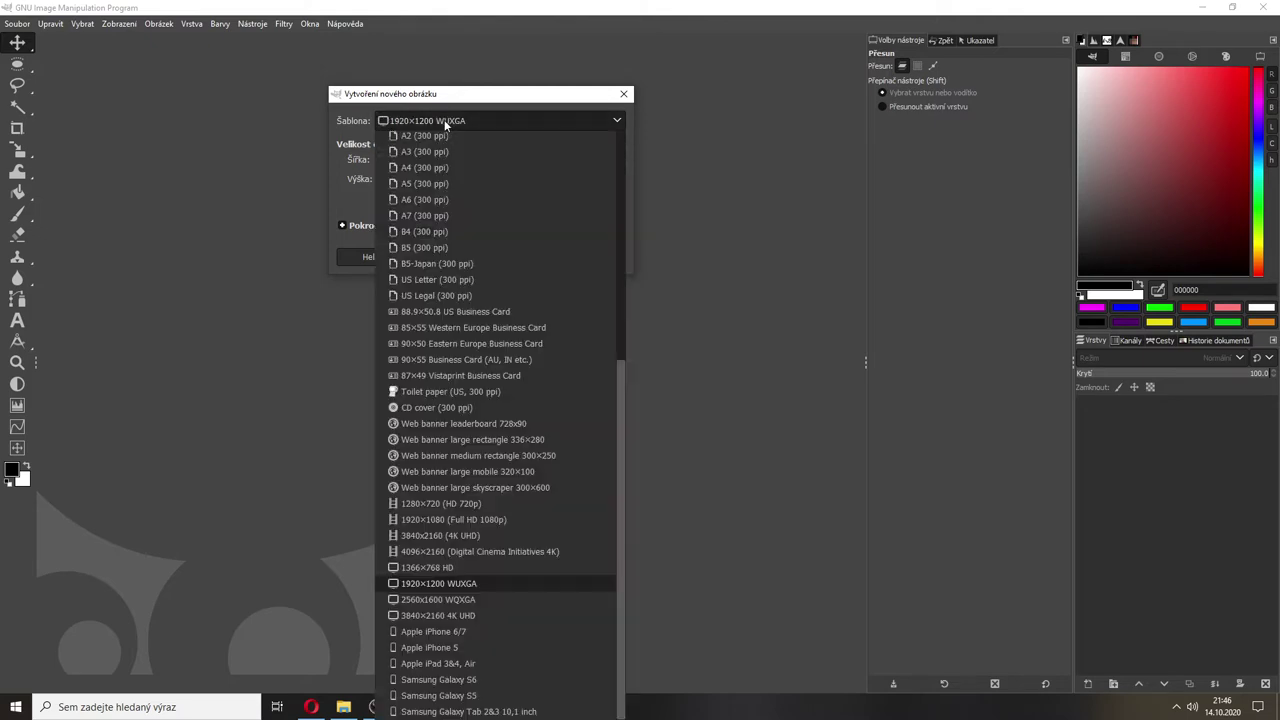
left_click(429, 648)
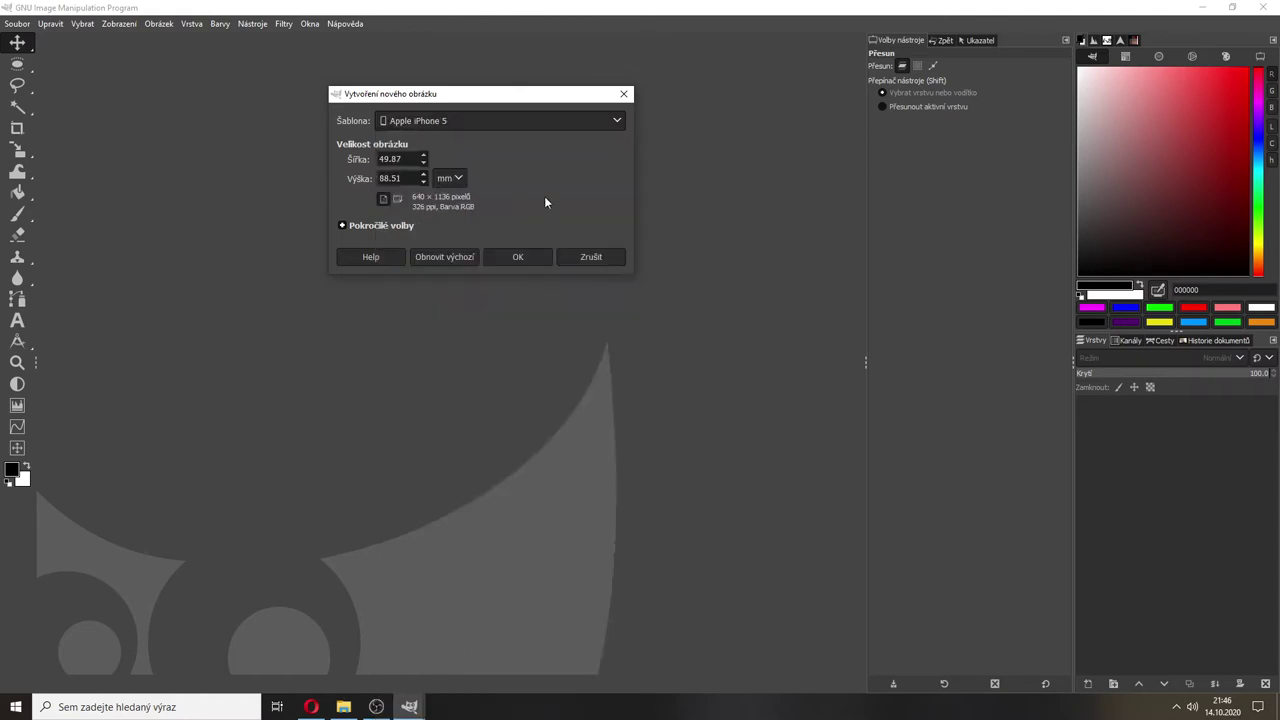
- Try the A3 (300 ppi) template for the new image
left_click(527, 122)
scroll(480, 260, "up", 1)
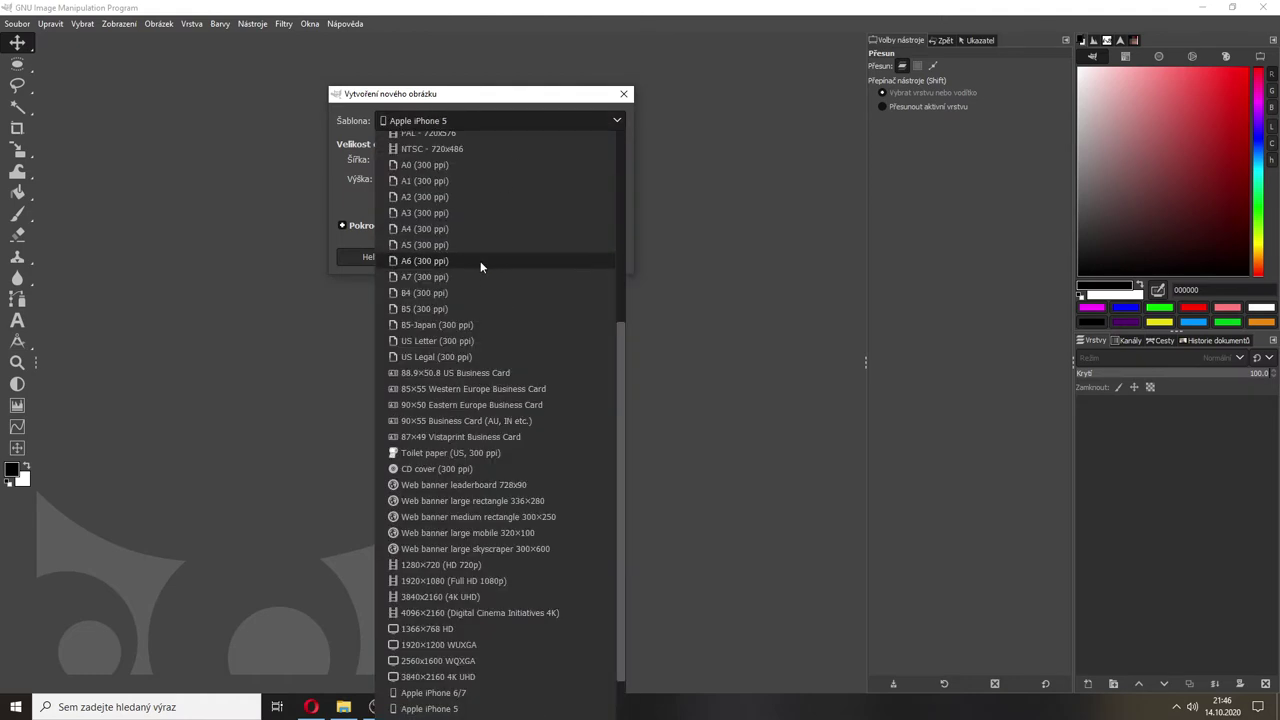
left_click(427, 212)
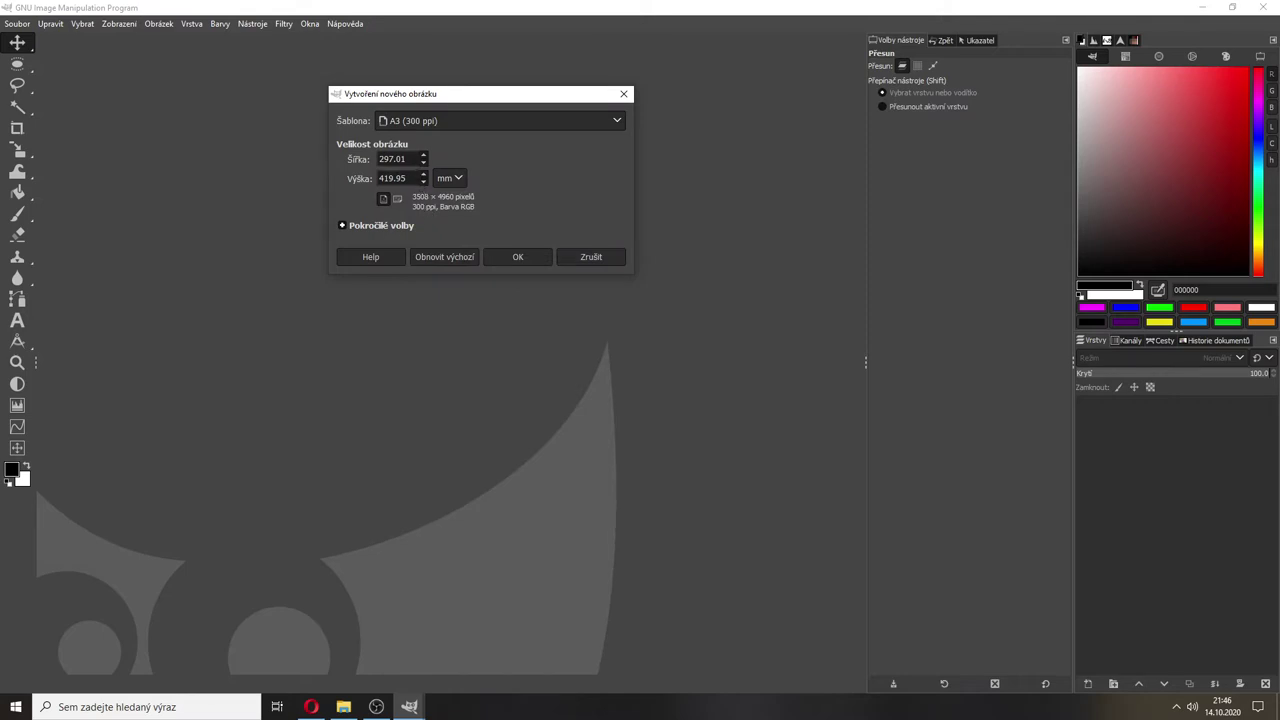
key("ctrl+a")
- Try the A4 (300 ppi) template for the new image, followed by the A5 (300 ppi) template
left_click(456, 121)
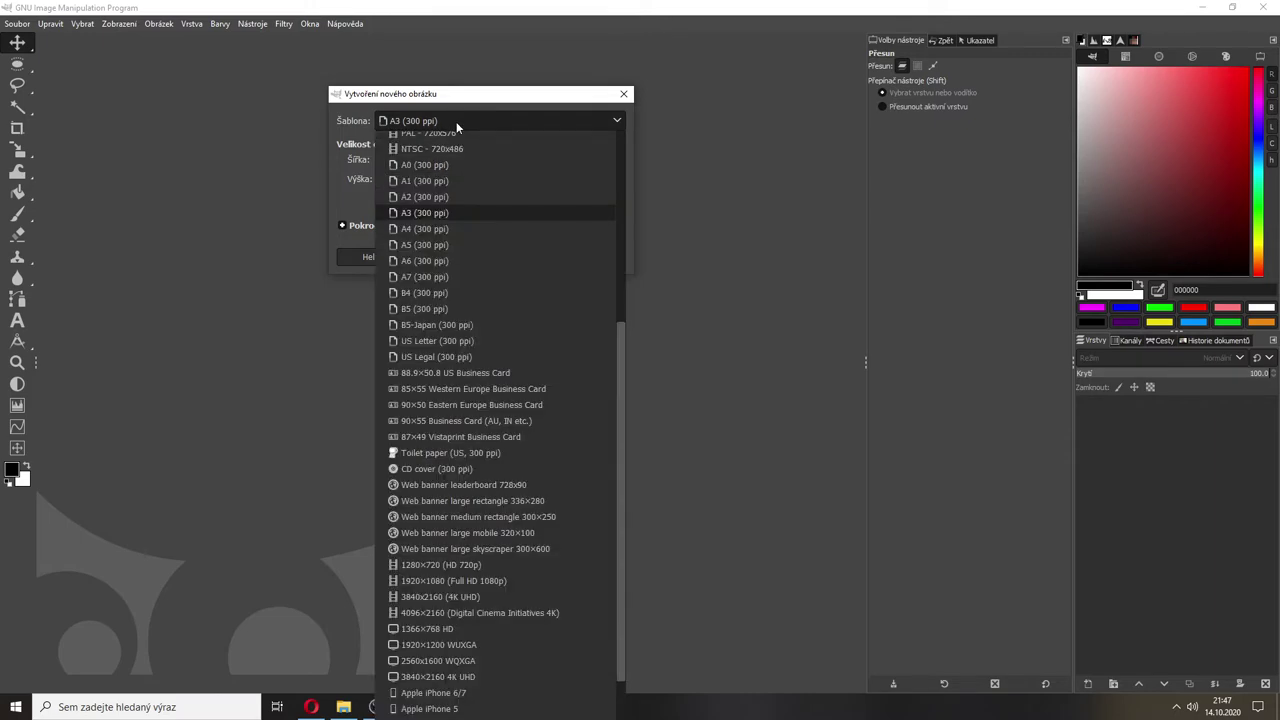
left_click(414, 228)
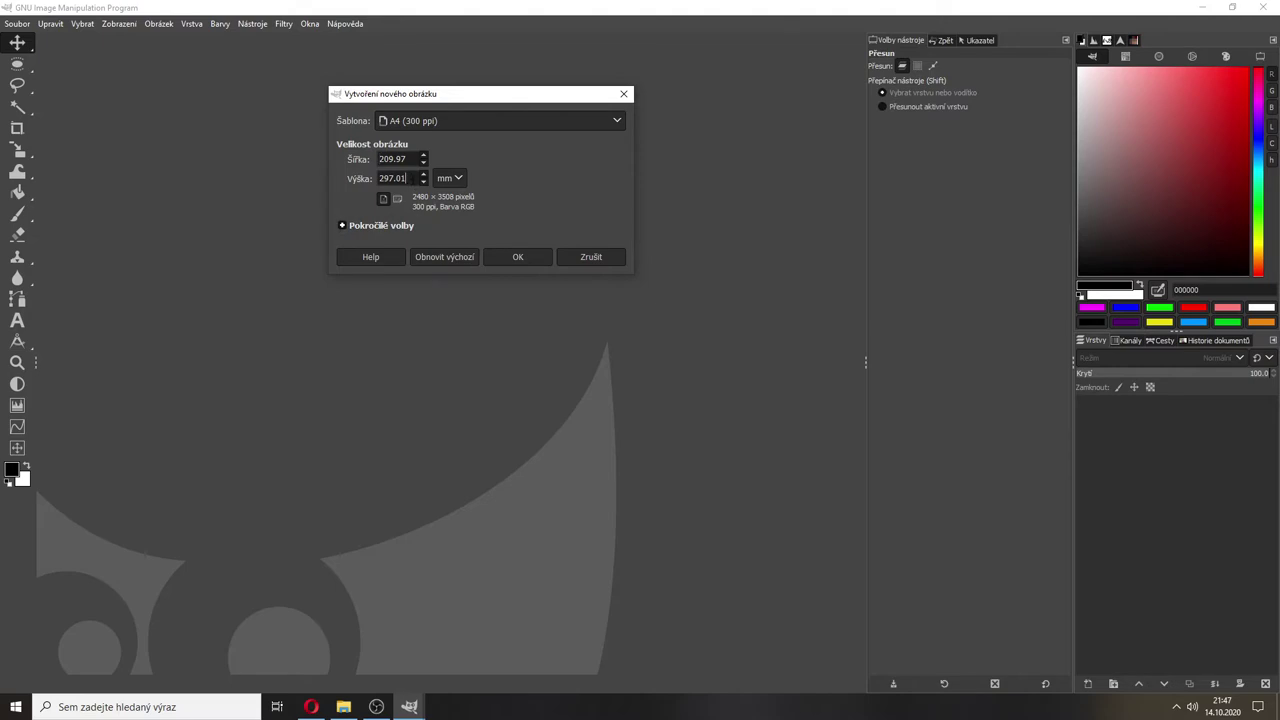
left_click_drag(406, 178, 369, 176)
left_click(409, 123)
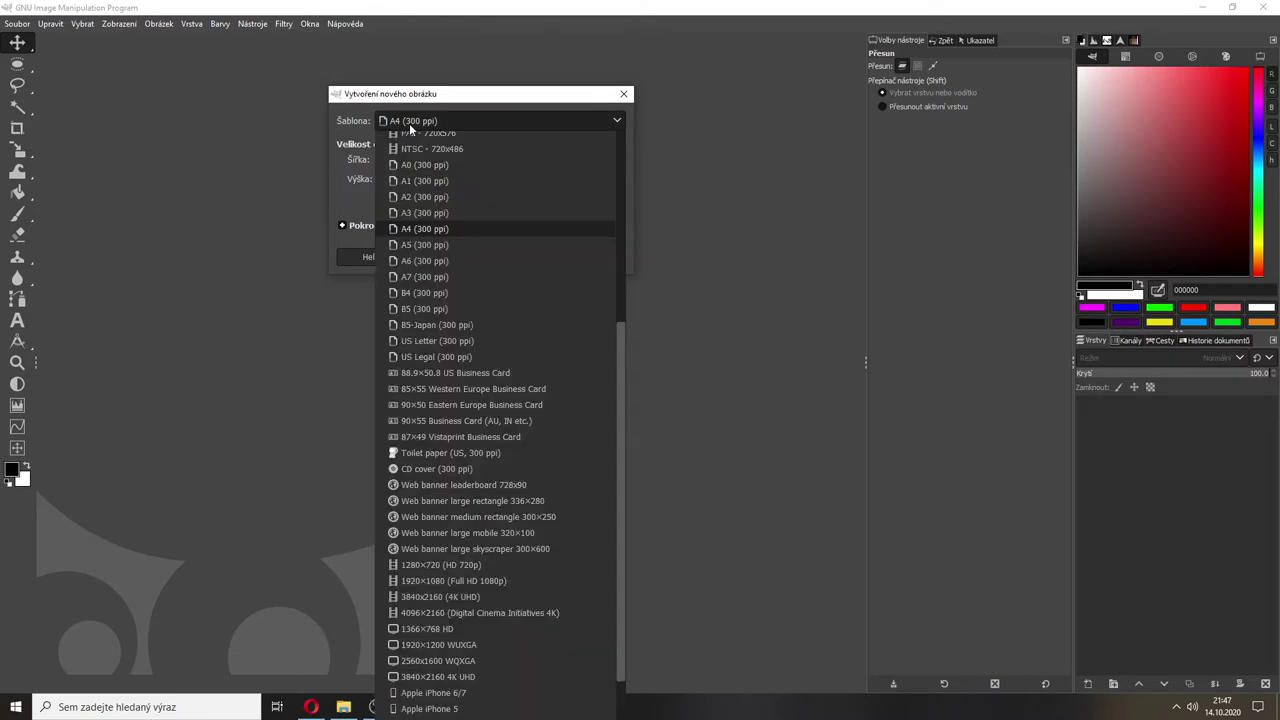
left_click(411, 228)
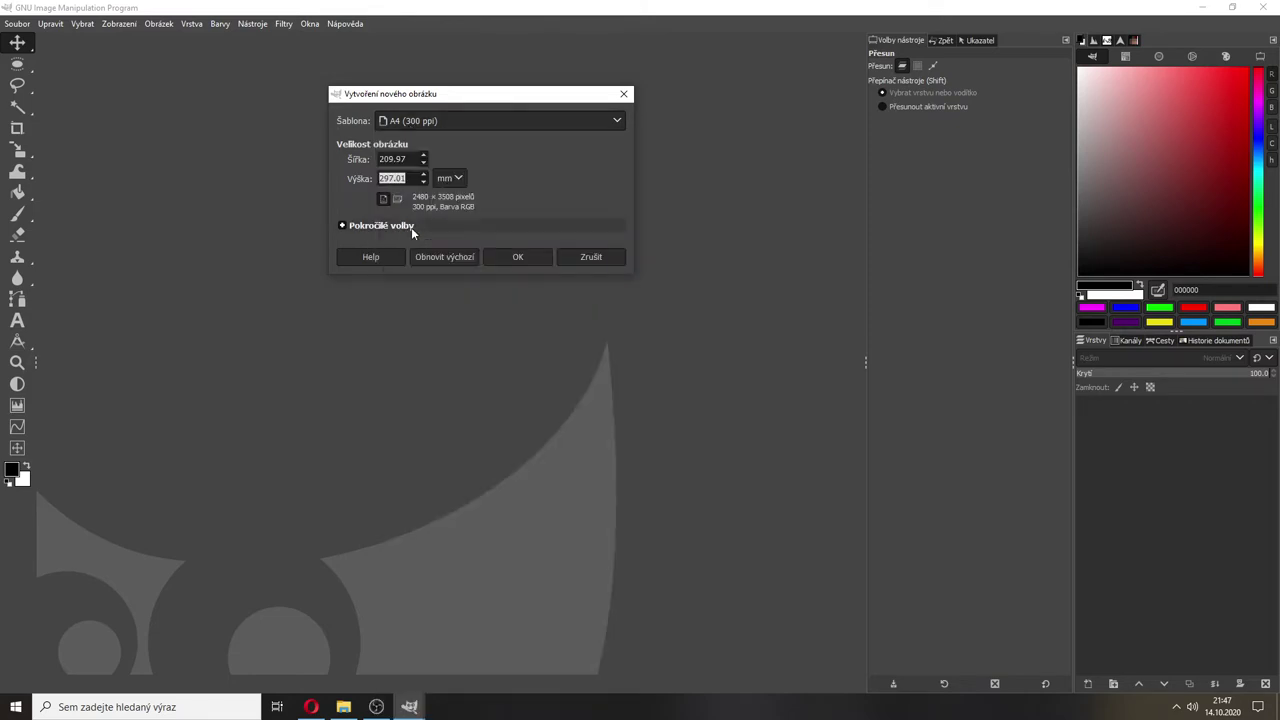
left_click(417, 122)
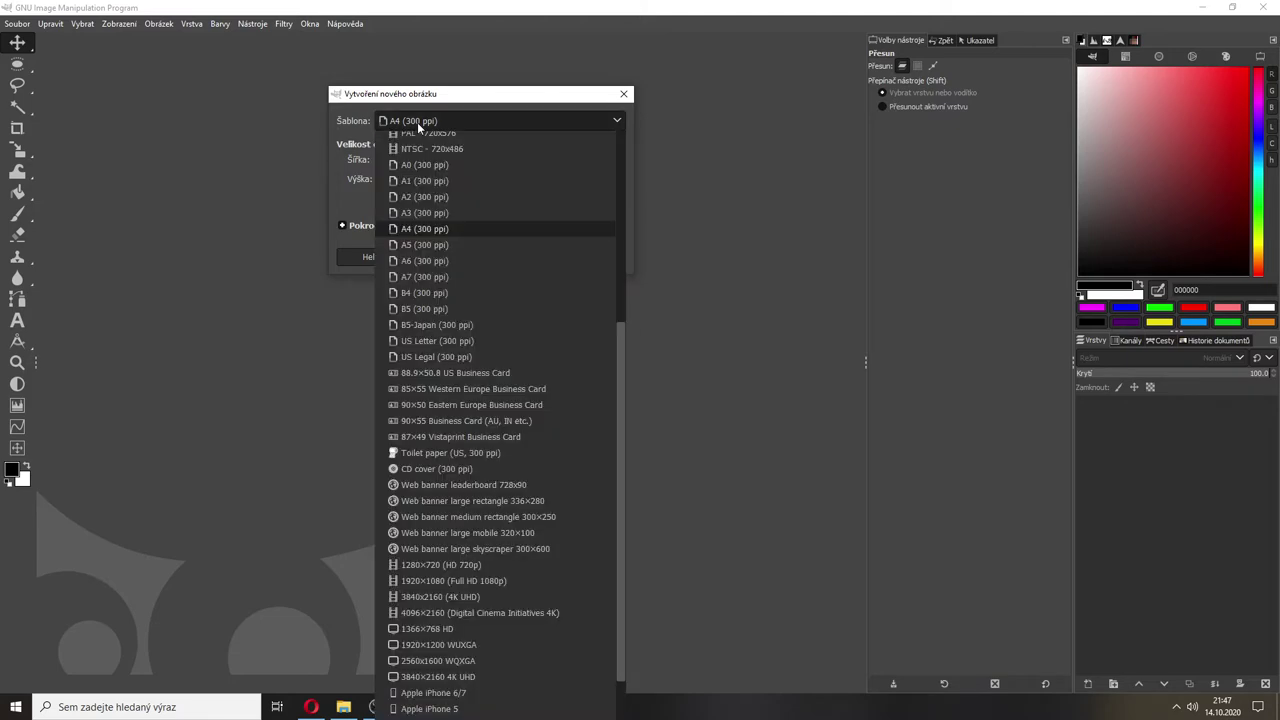
left_click(416, 244)
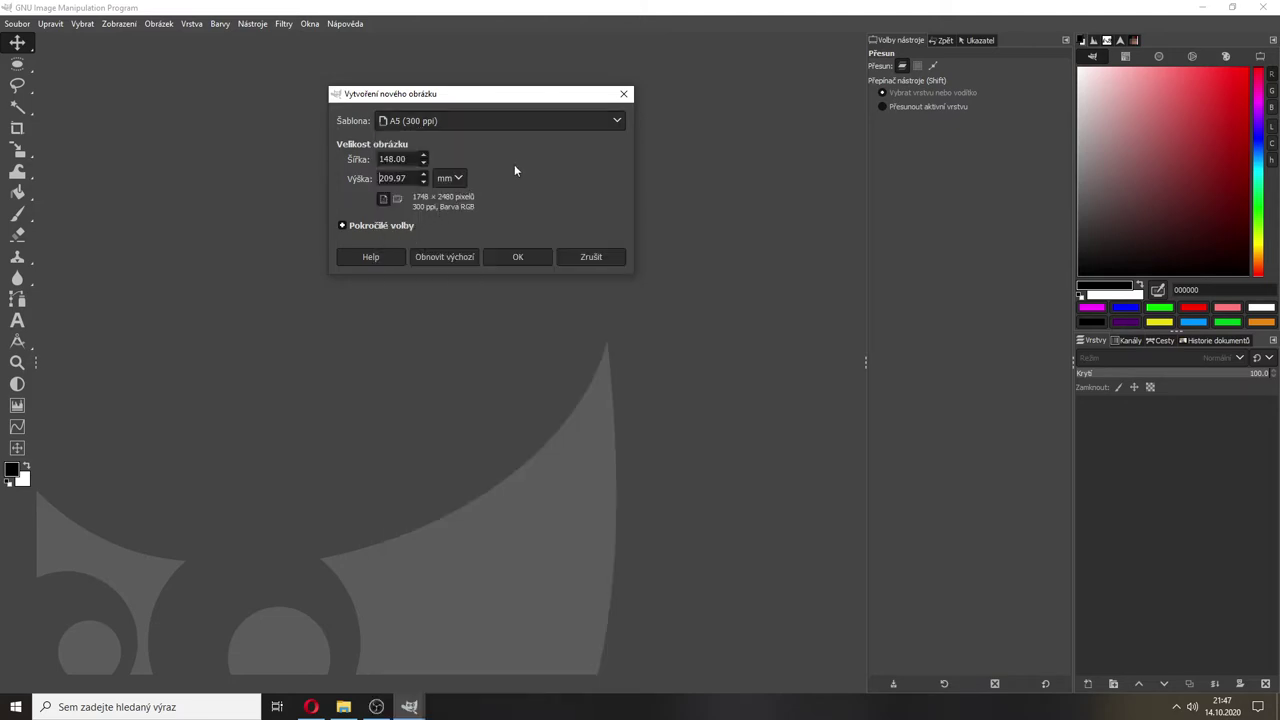
- Apply the A4 (300 ppi) template, review the advanced options keeping the Background color fill, and create the image
left_click(404, 125)
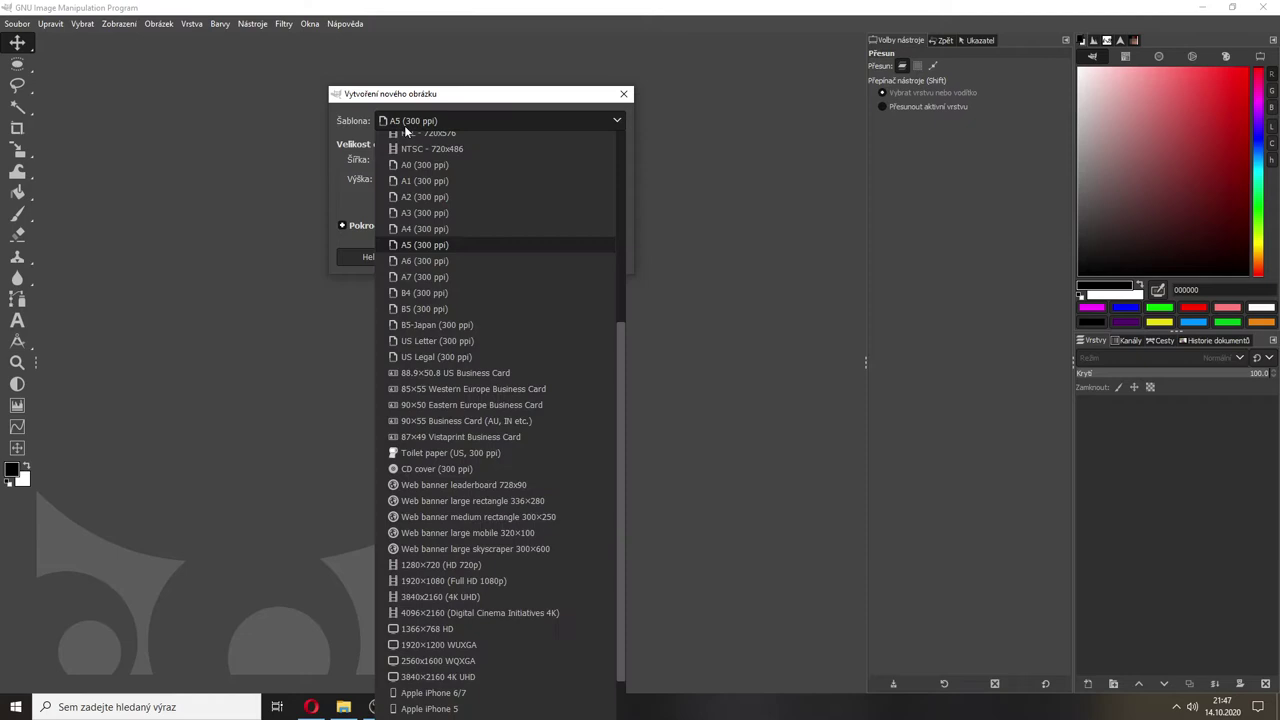
left_click(408, 234)
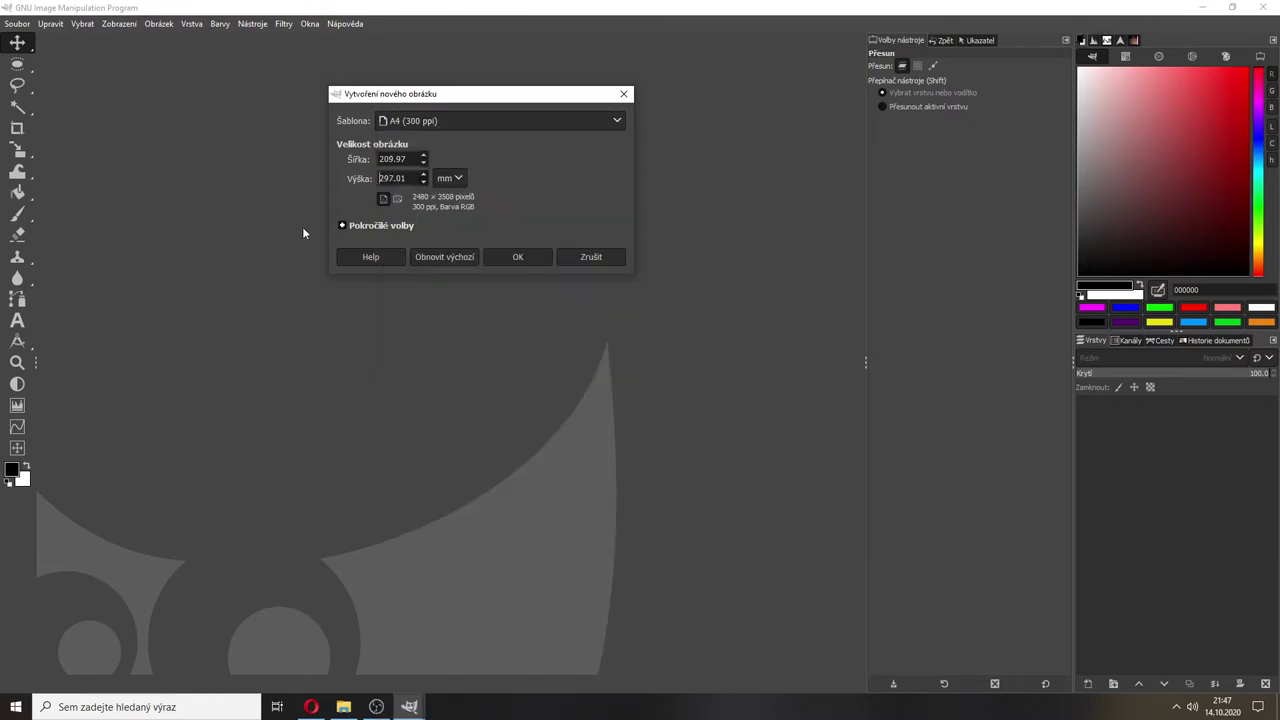
left_click(361, 228)
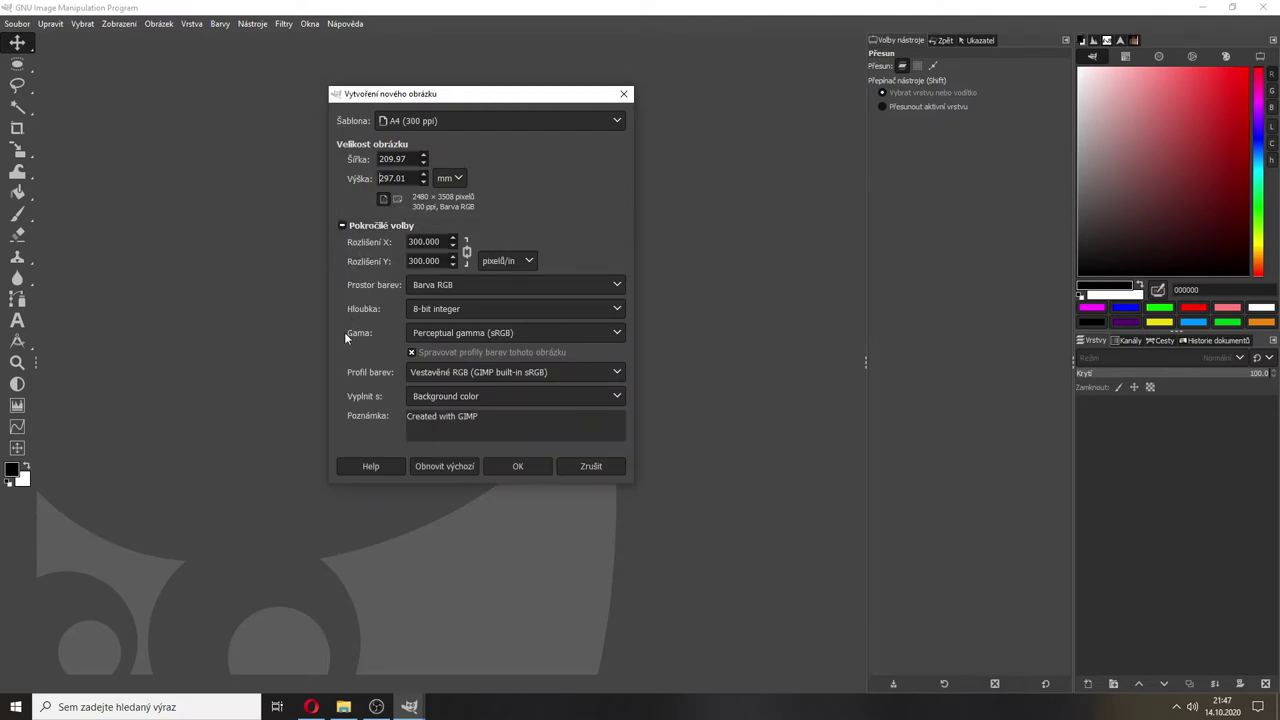
left_click(525, 396)
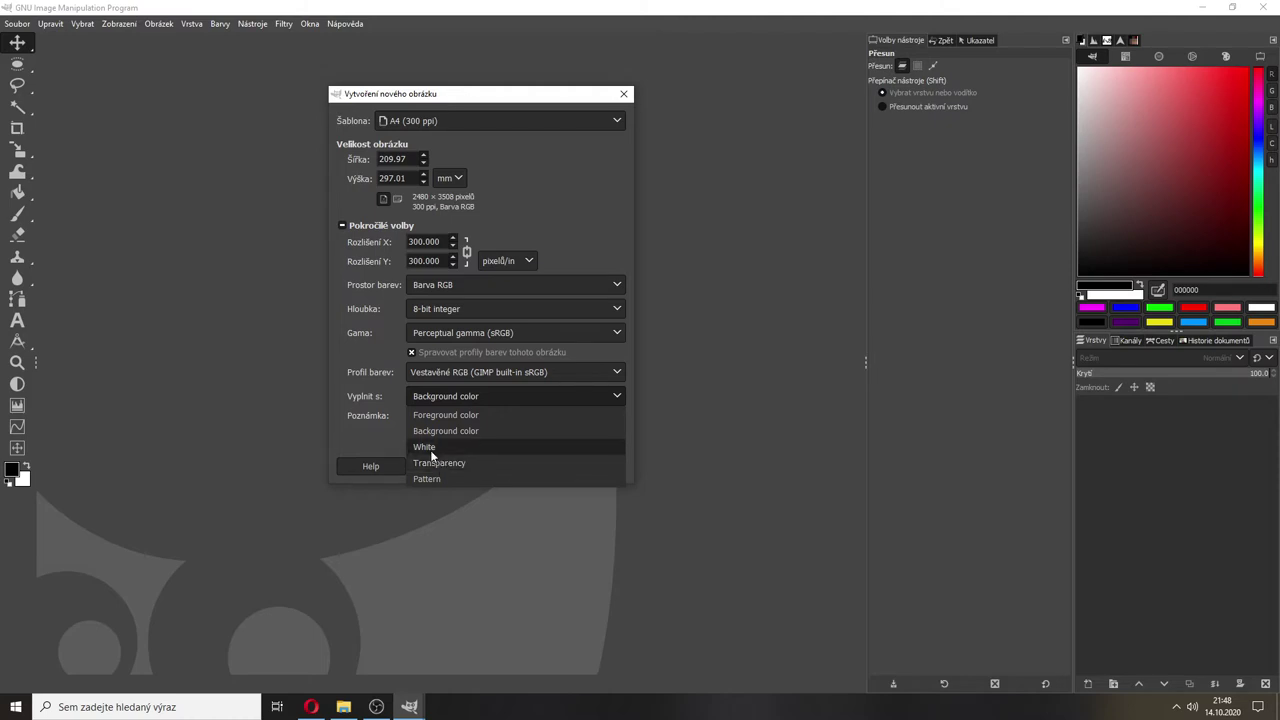
left_click(430, 394)
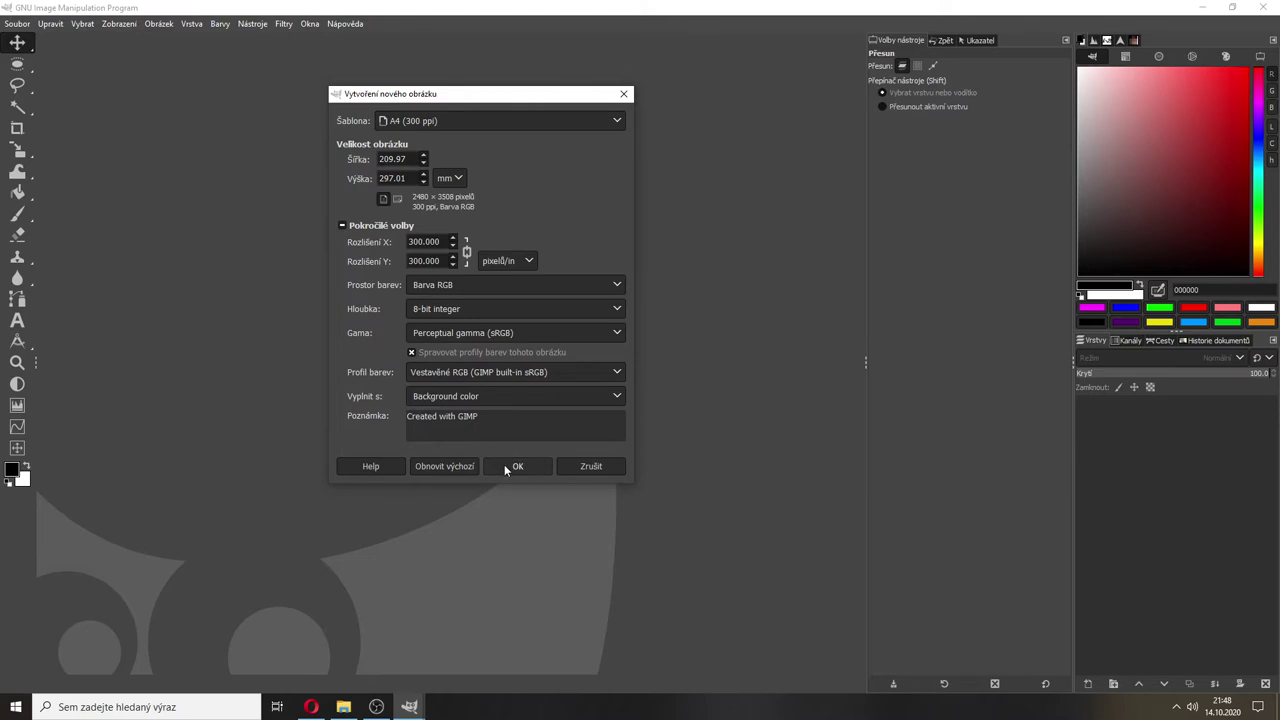
left_click(382, 226)
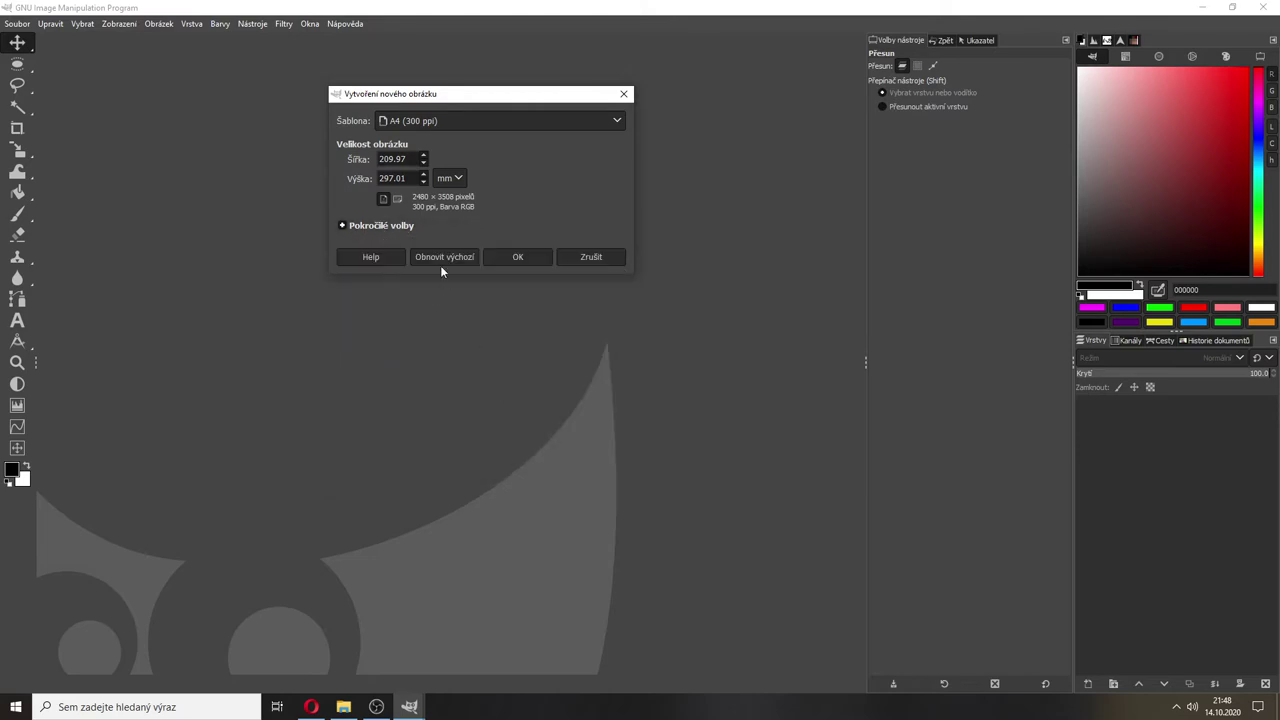
left_click(516, 254)
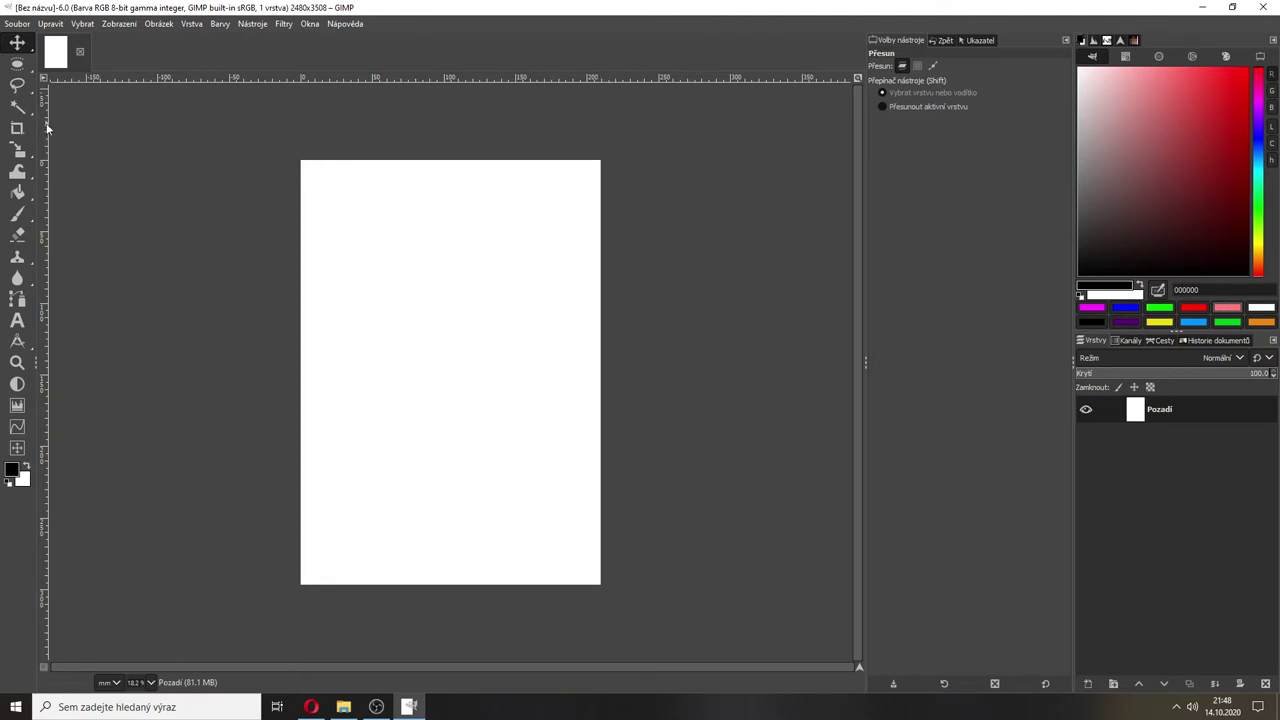
- Examine the blank A4 page against the rulers at several zoom levels and bring the whole page back into the centre
left_click_drag(46, 127, 143, 114)
key("1")
scroll(618, 103, "up", 3)
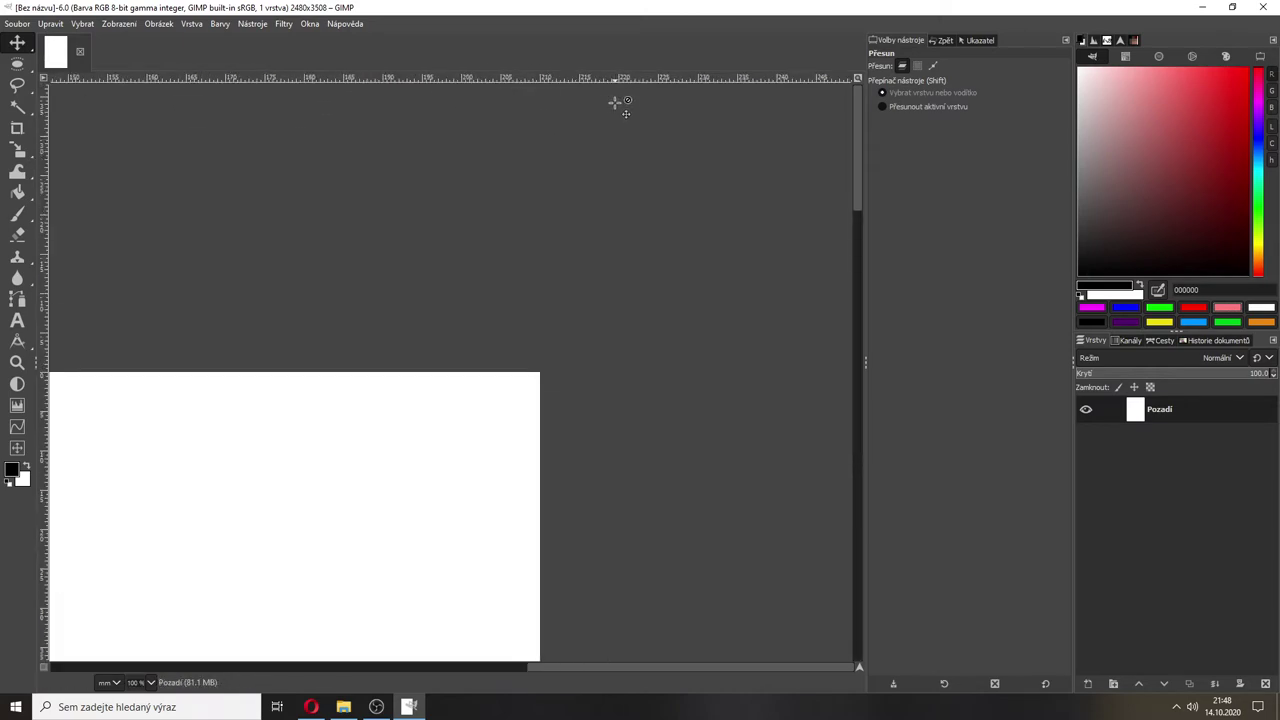
scroll(505, 330, "down", 4, "ctrl")
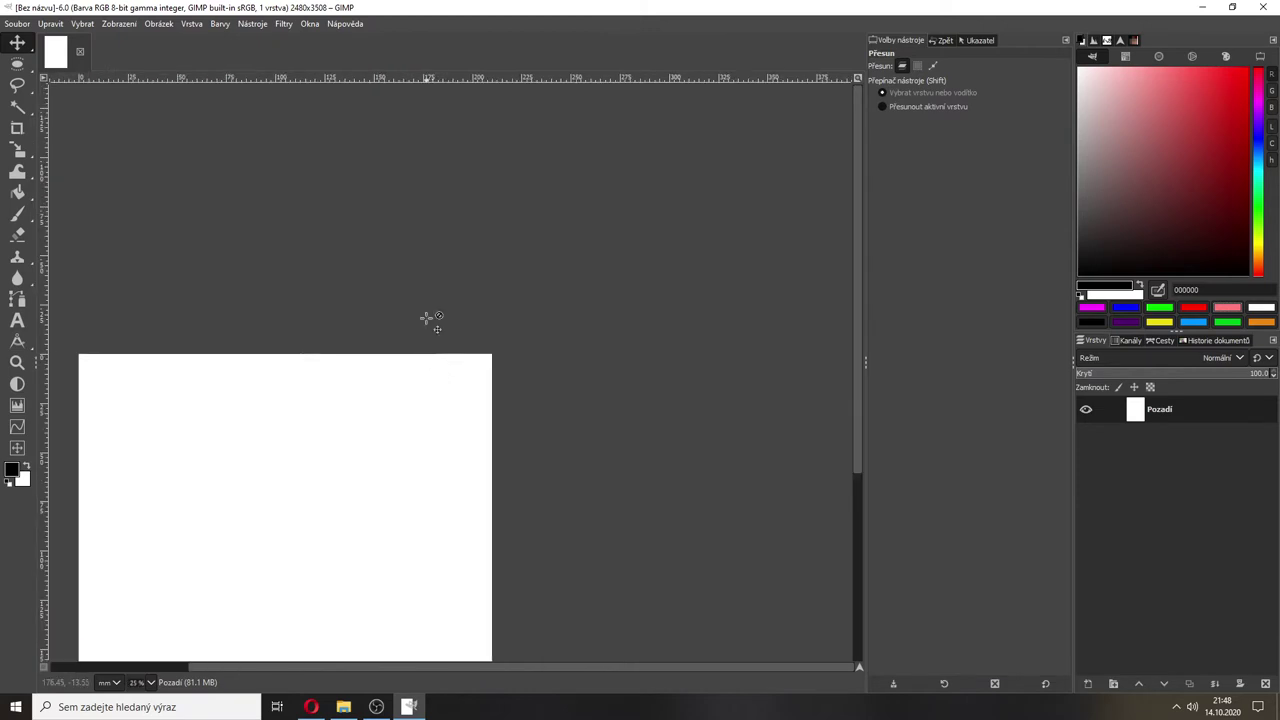
scroll(491, 249, "up", 3, "ctrl")
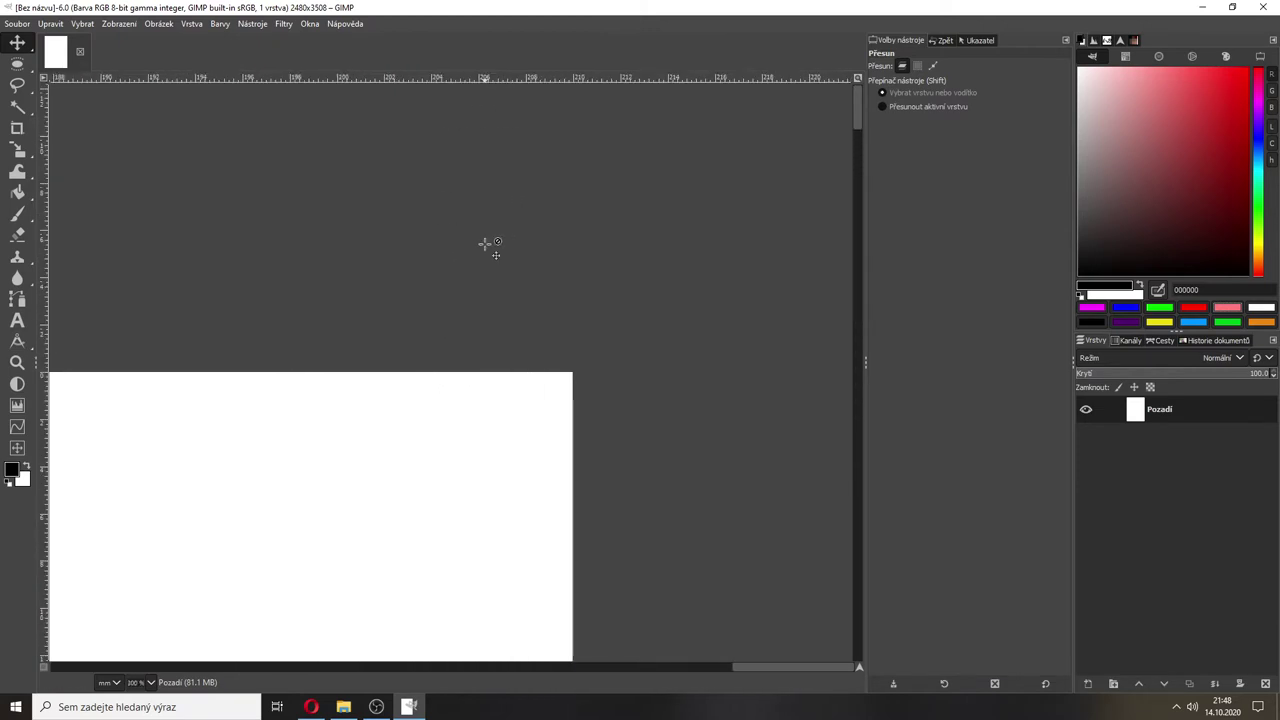
scroll(483, 252, "down", 3, "ctrl")
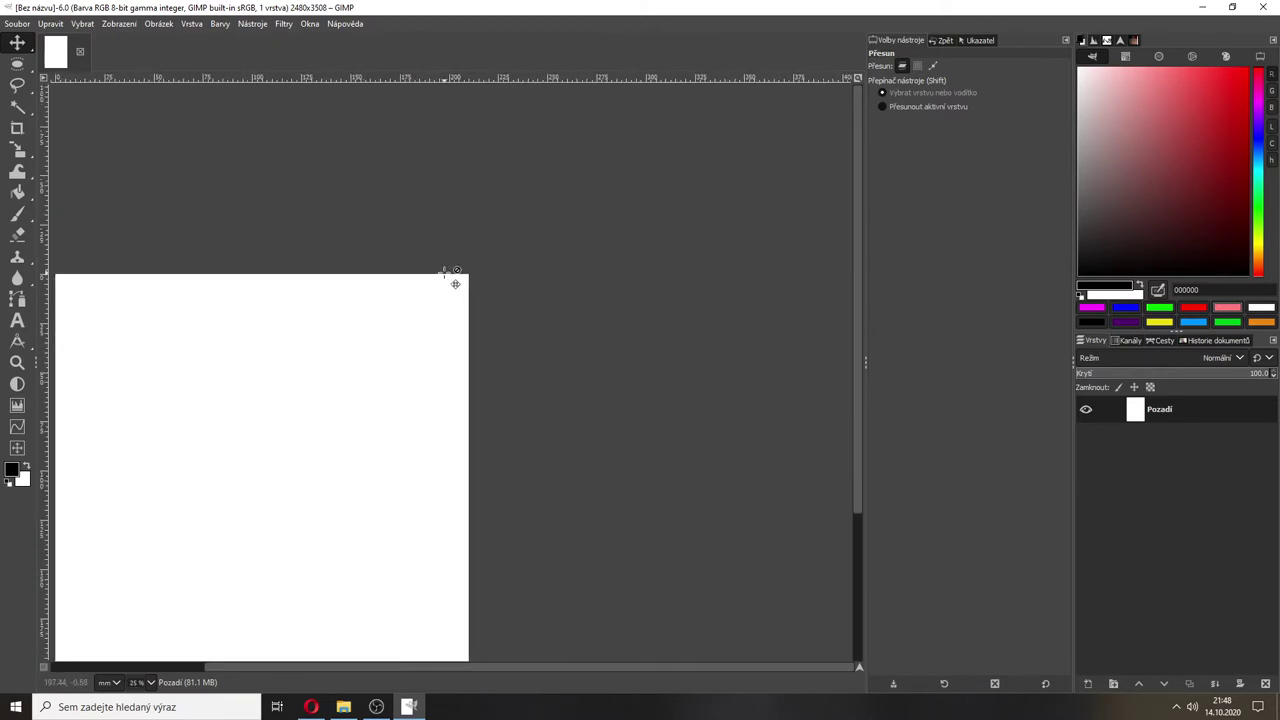
scroll(452, 303, "down", 1, "ctrl")
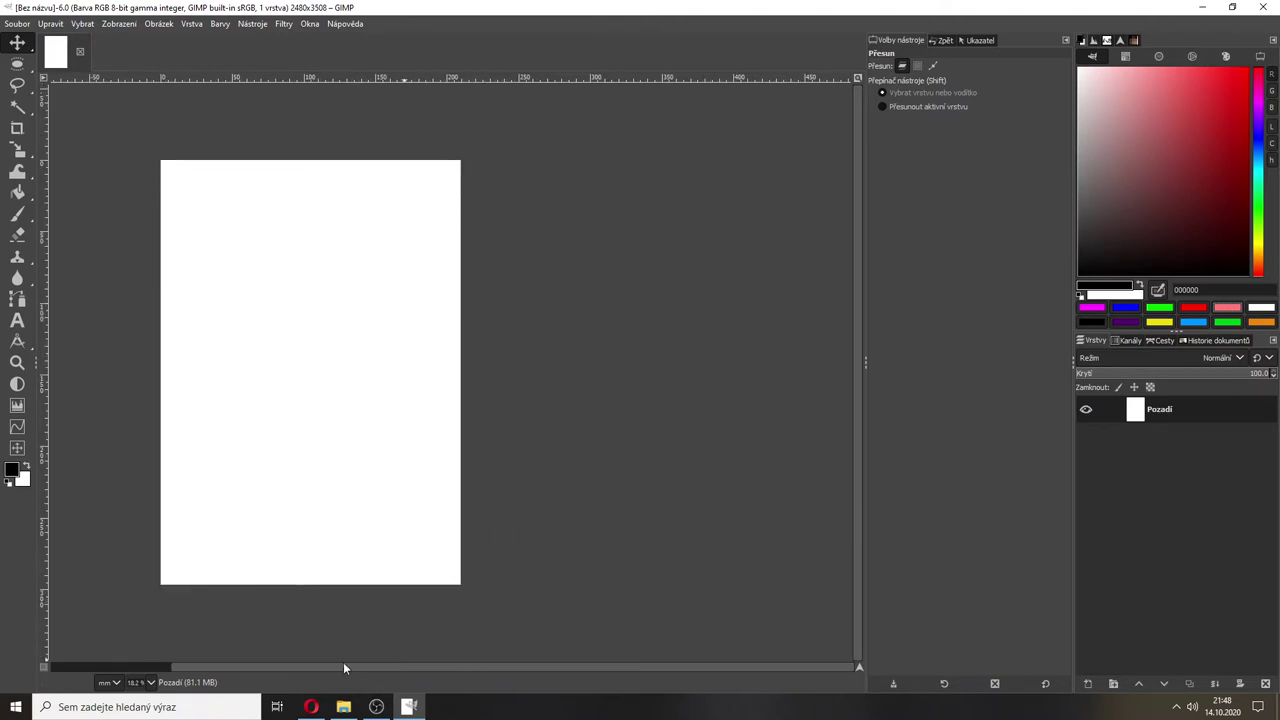
left_click_drag(344, 668, 209, 657)
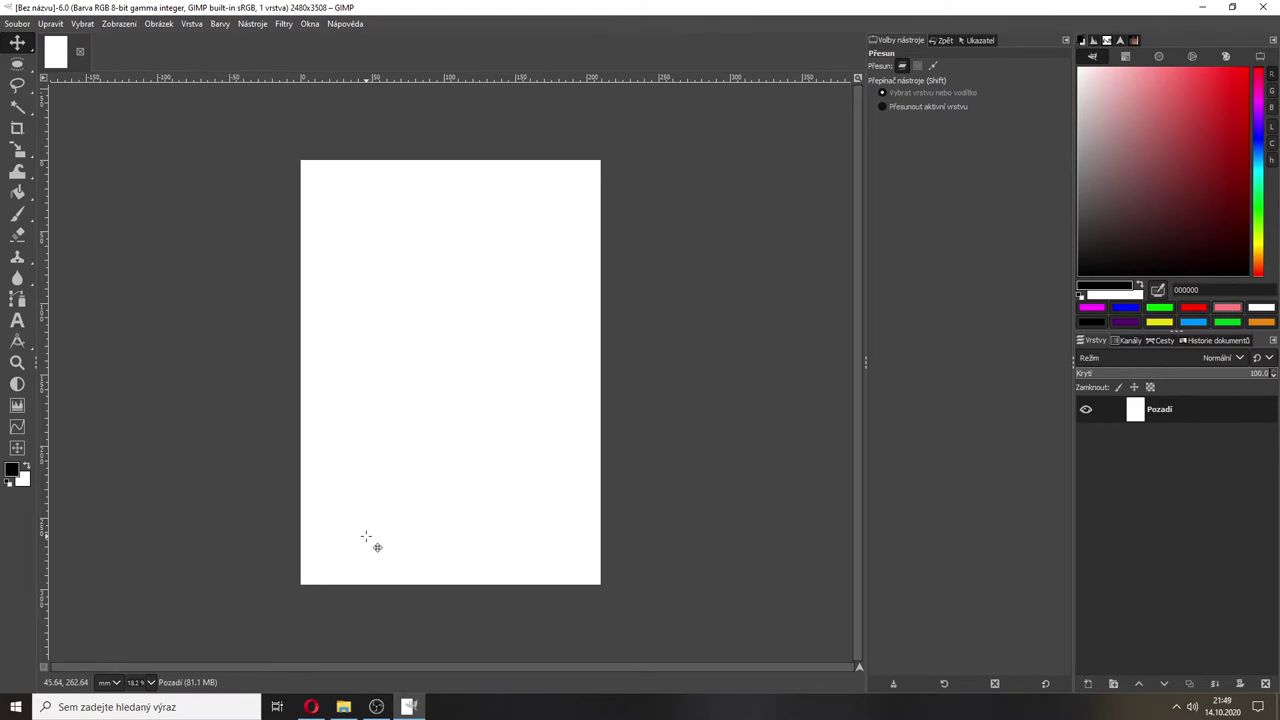
- Create a new image from the A3 (300ppi) template, accepting the large image size
left_click(22, 24)
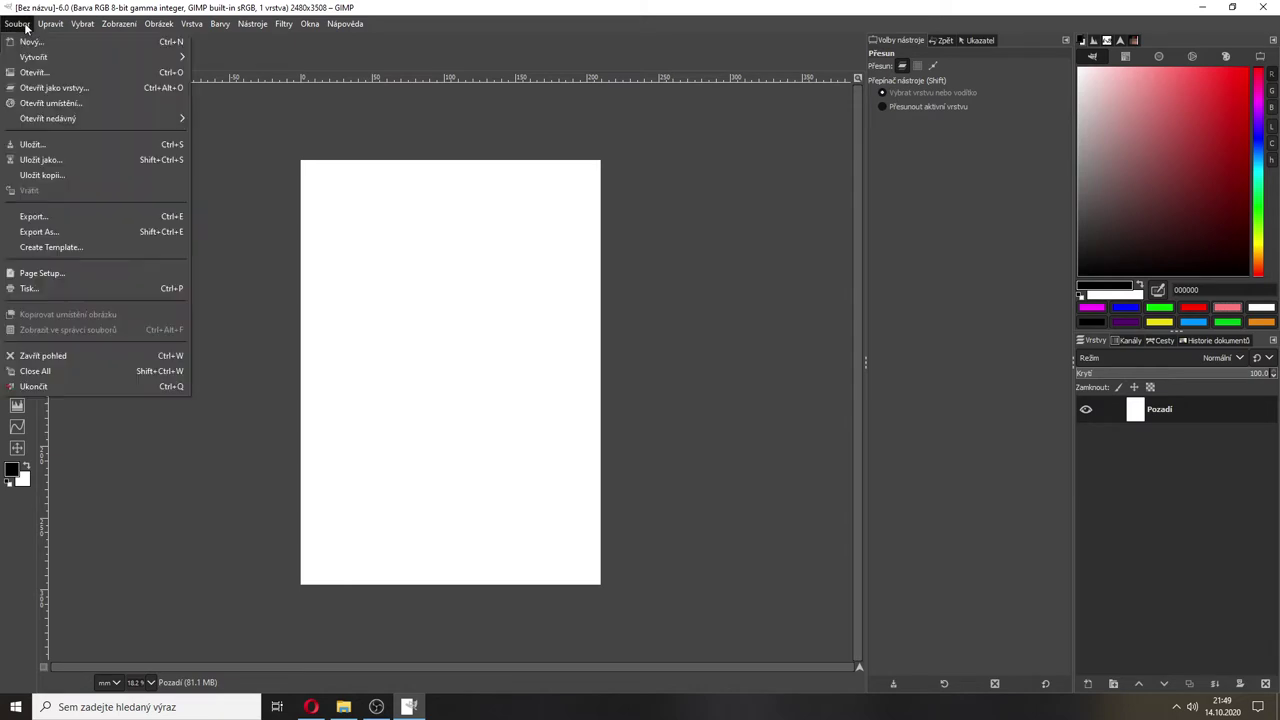
left_click(30, 42)
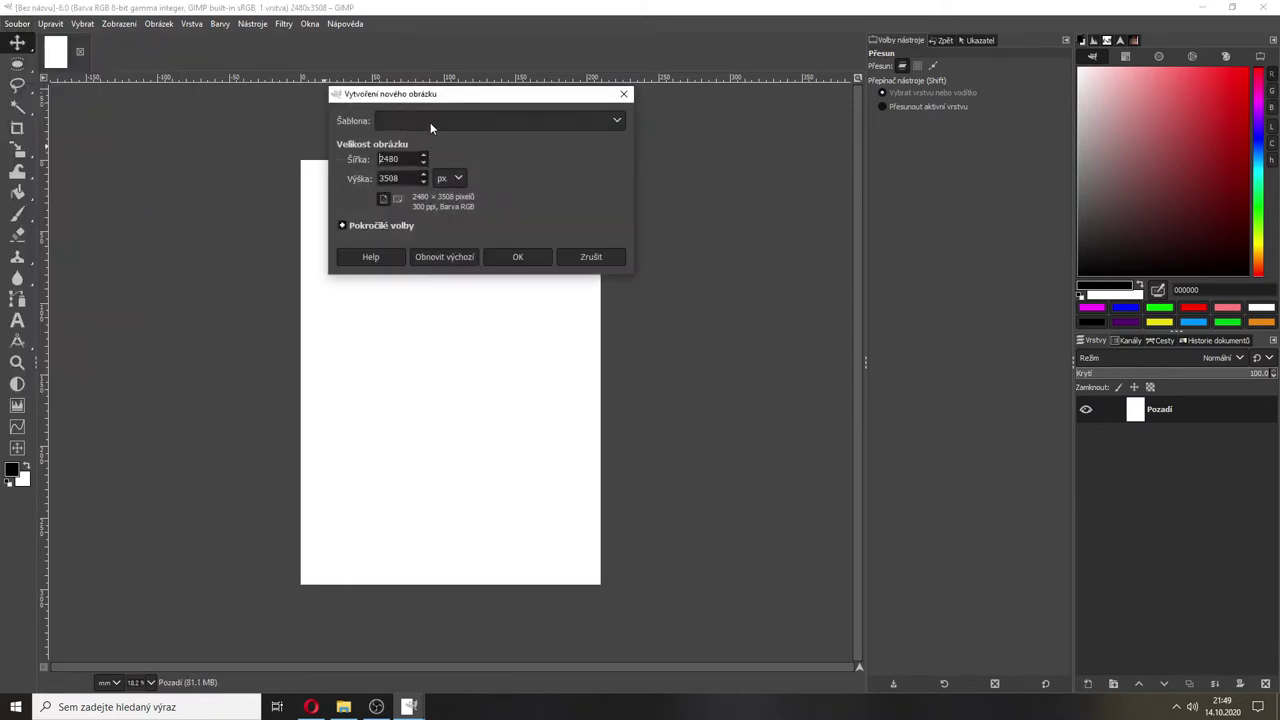
left_click(431, 122)
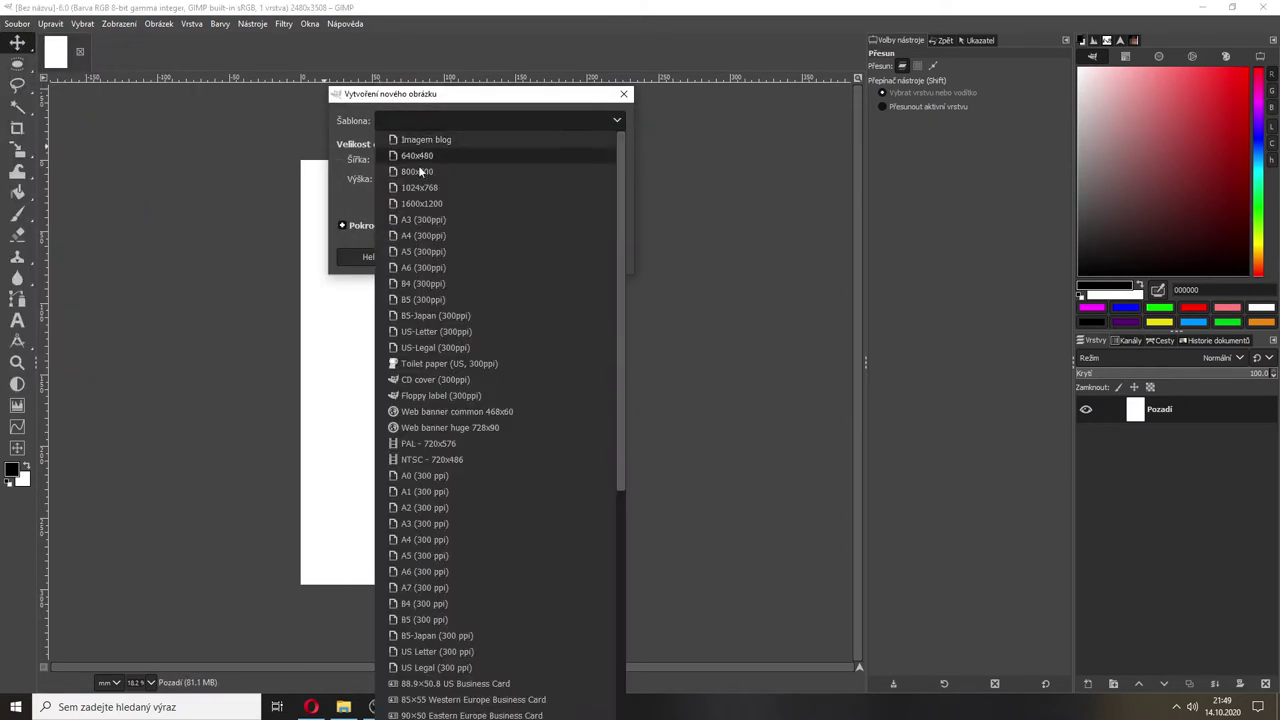
left_click(423, 220)
left_click(520, 251)
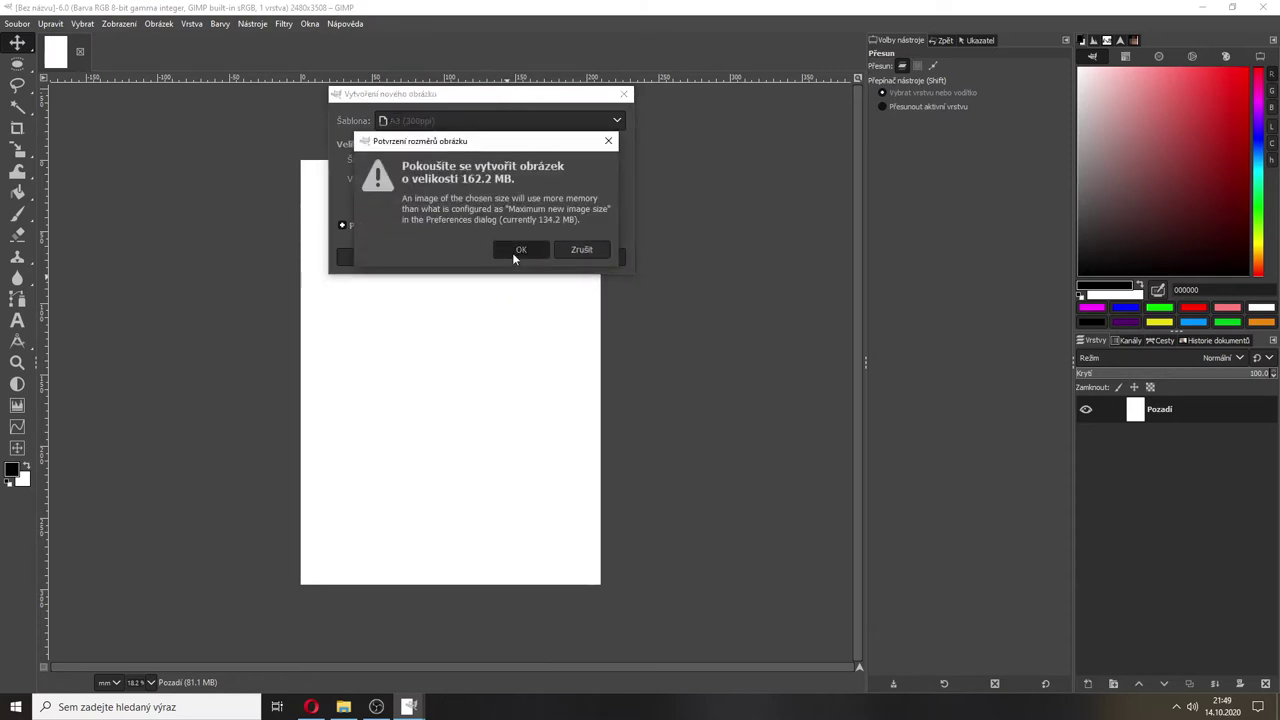
left_click(518, 251)
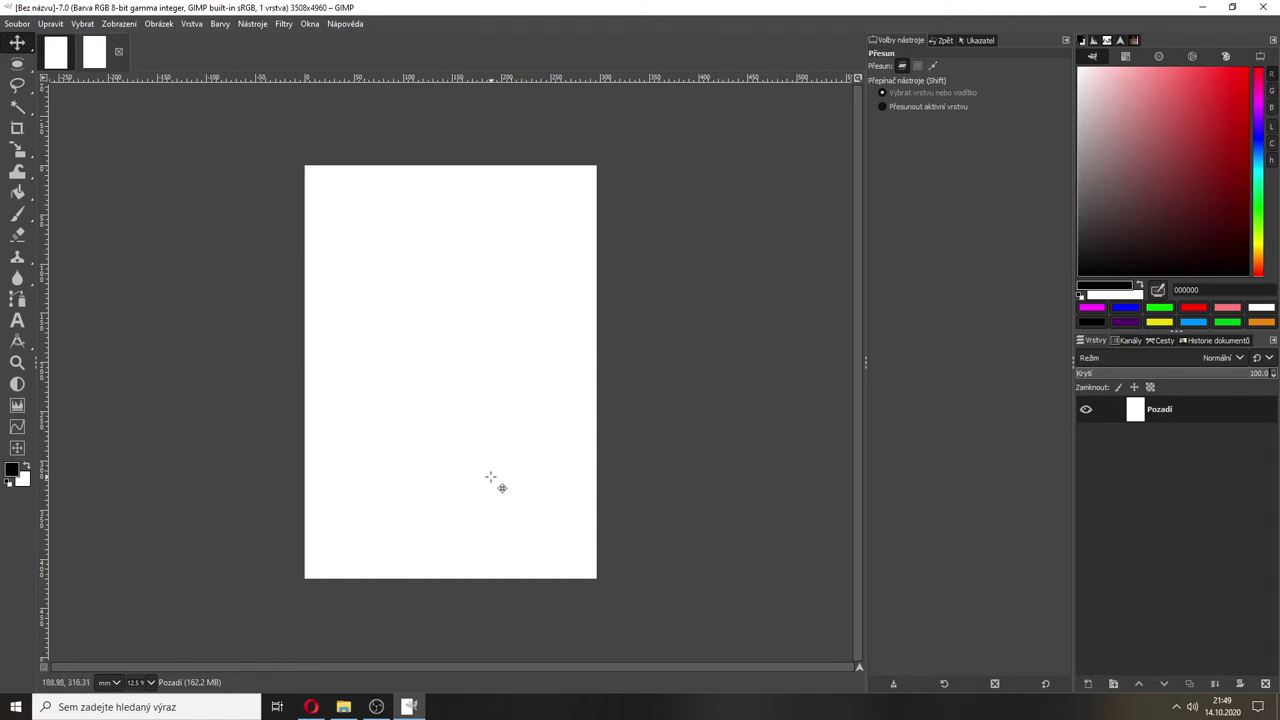
- Bring the fox photo from the Animals folder into the A3 page as a layer, converting it to the built-in sRGB profile
left_click(343, 707)
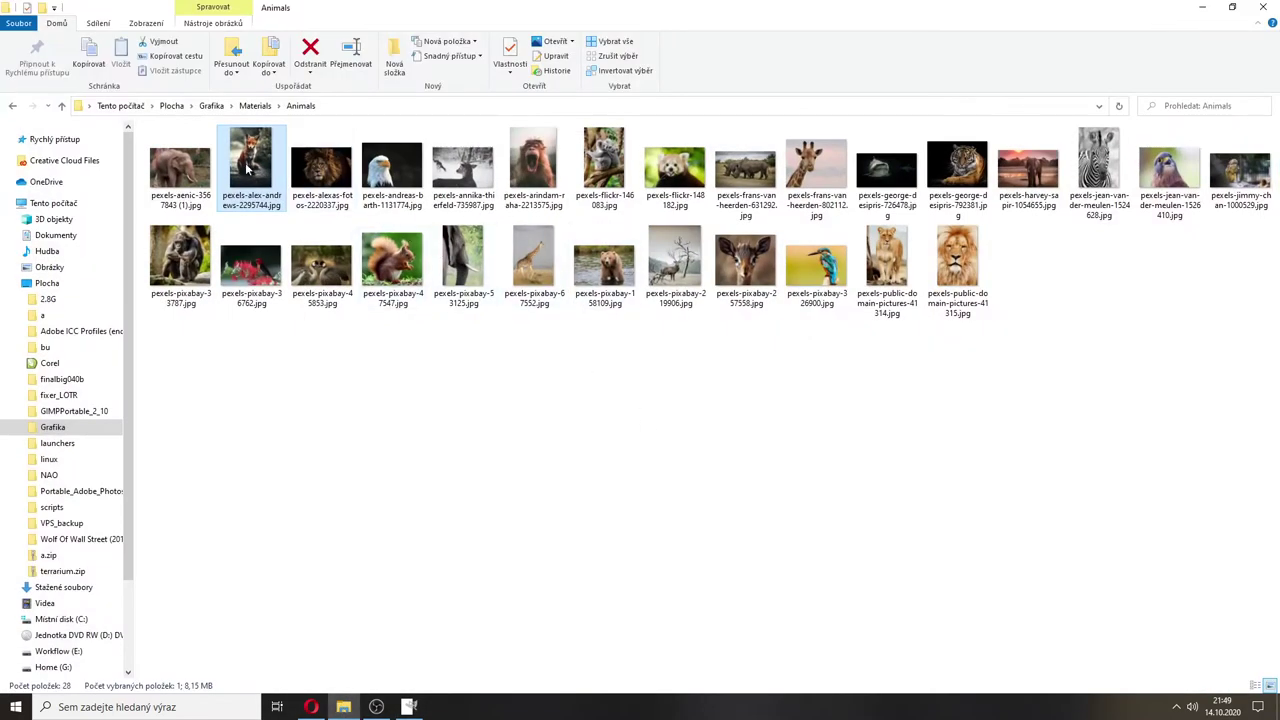
left_click_drag(250, 165, 444, 476)
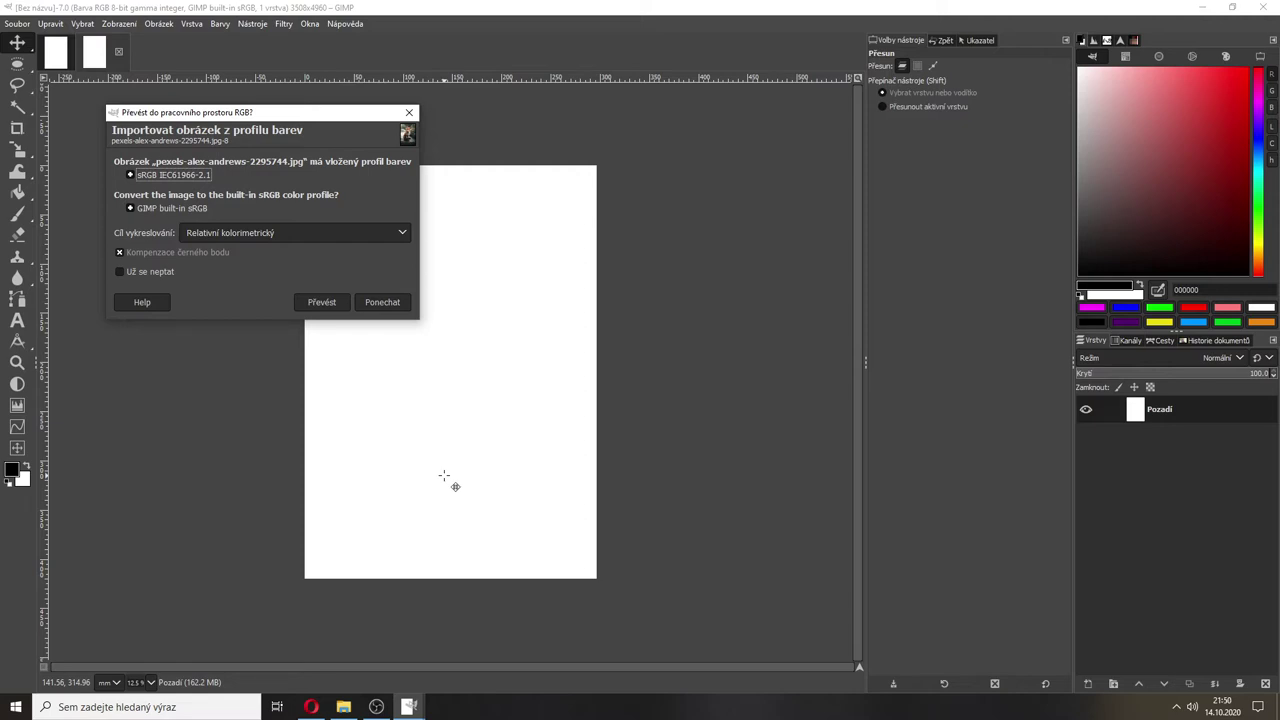
left_click(312, 309)
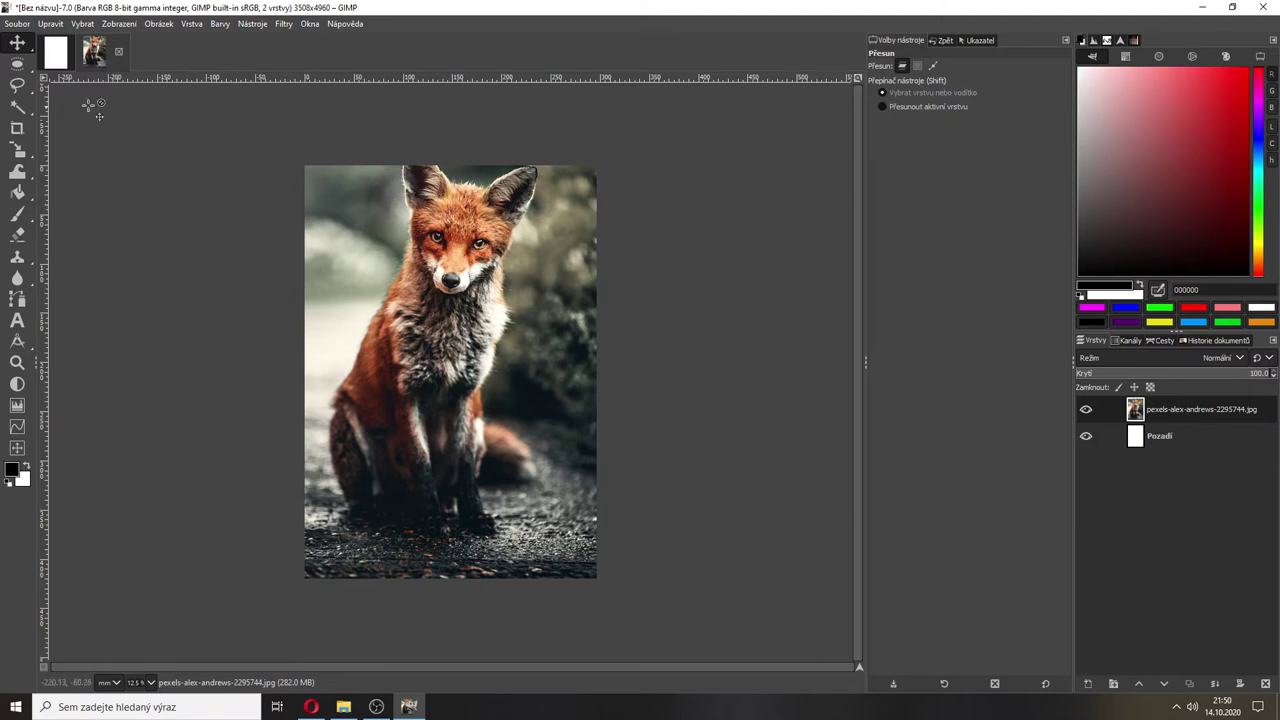
- Reposition the fox layer so the whole head with both ears lies inside the page, and display the pointer information
left_click_drag(380, 350, 397, 374)
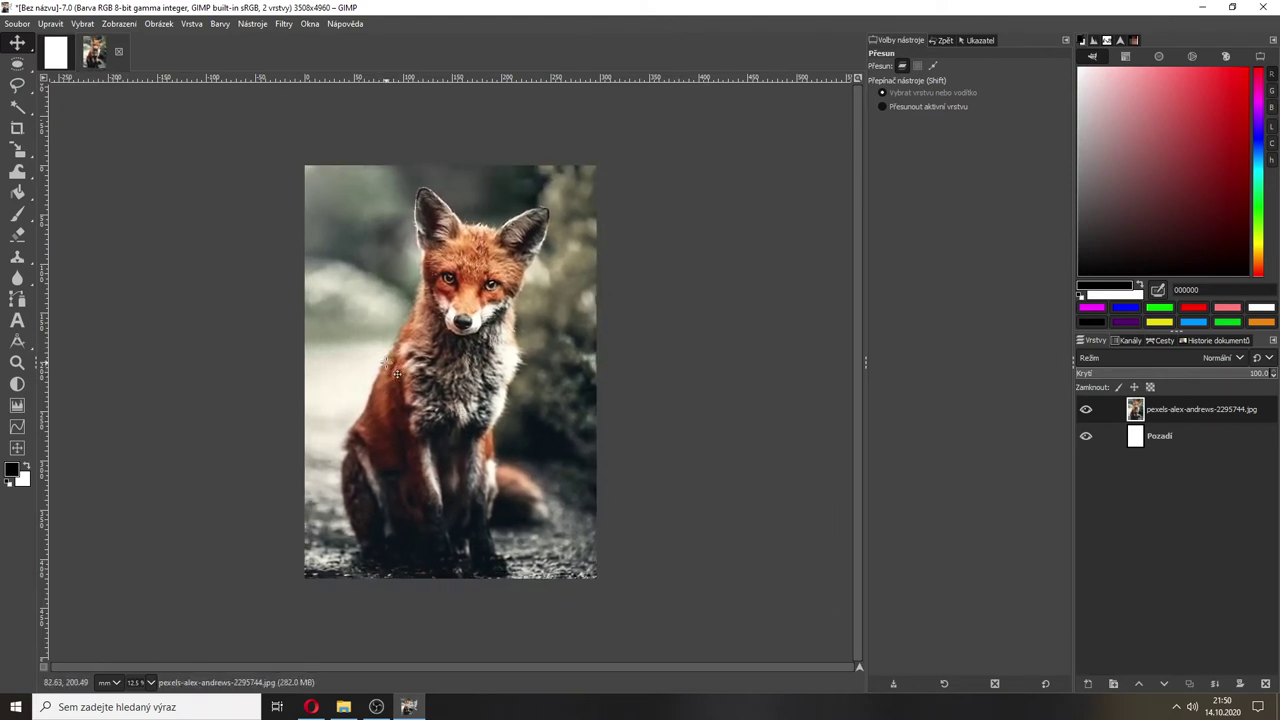
left_click(973, 41)
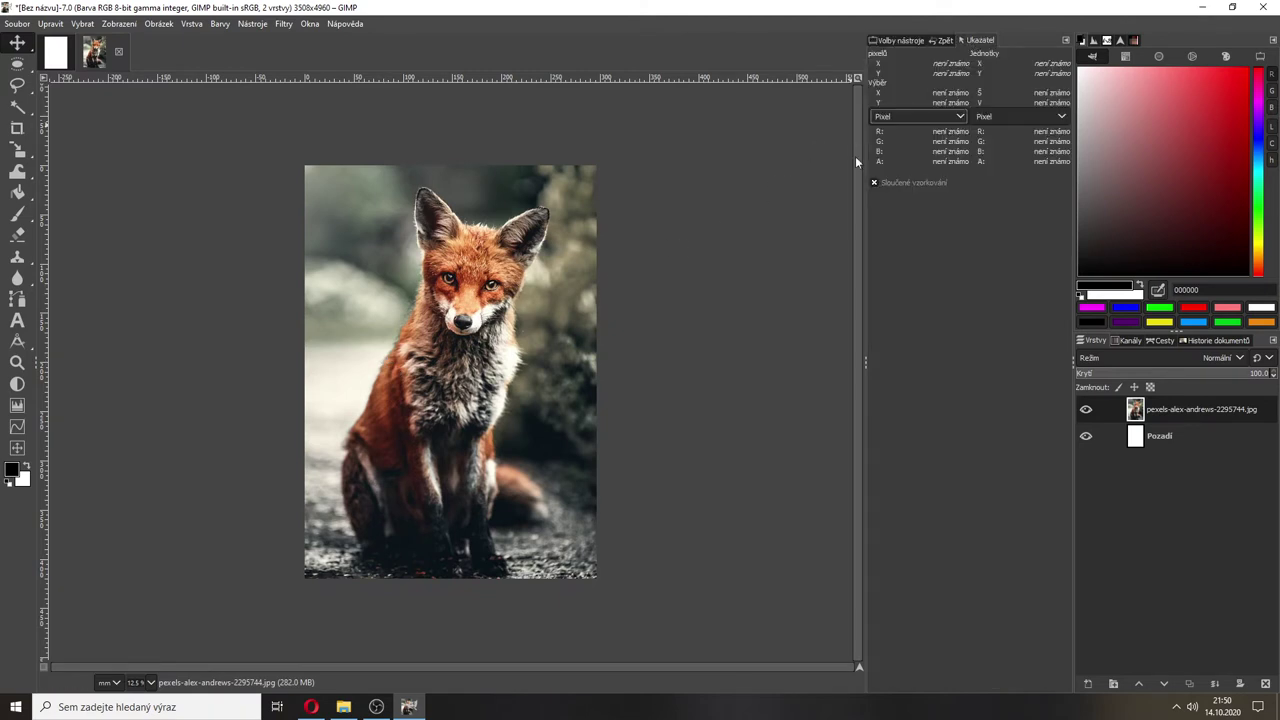
left_click_drag(553, 363, 566, 327)
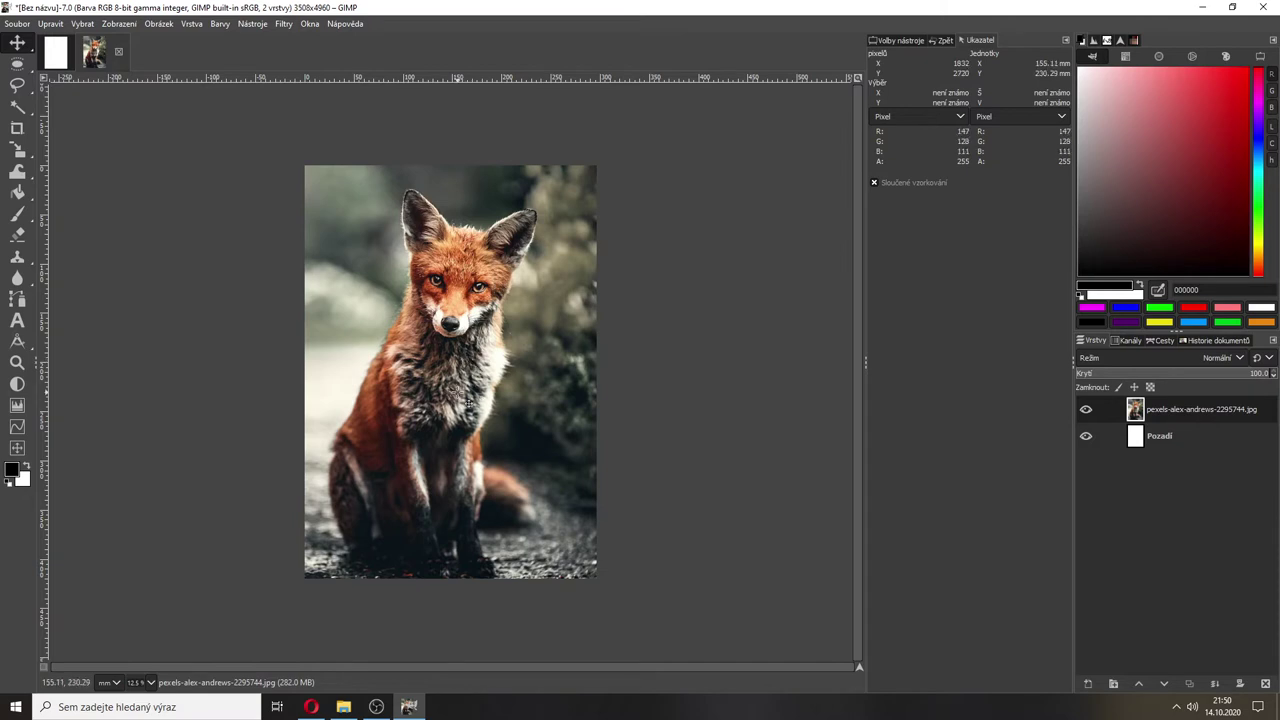
- Start the Scale tool on the fox layer and display its tool options
right_click(26, 152)
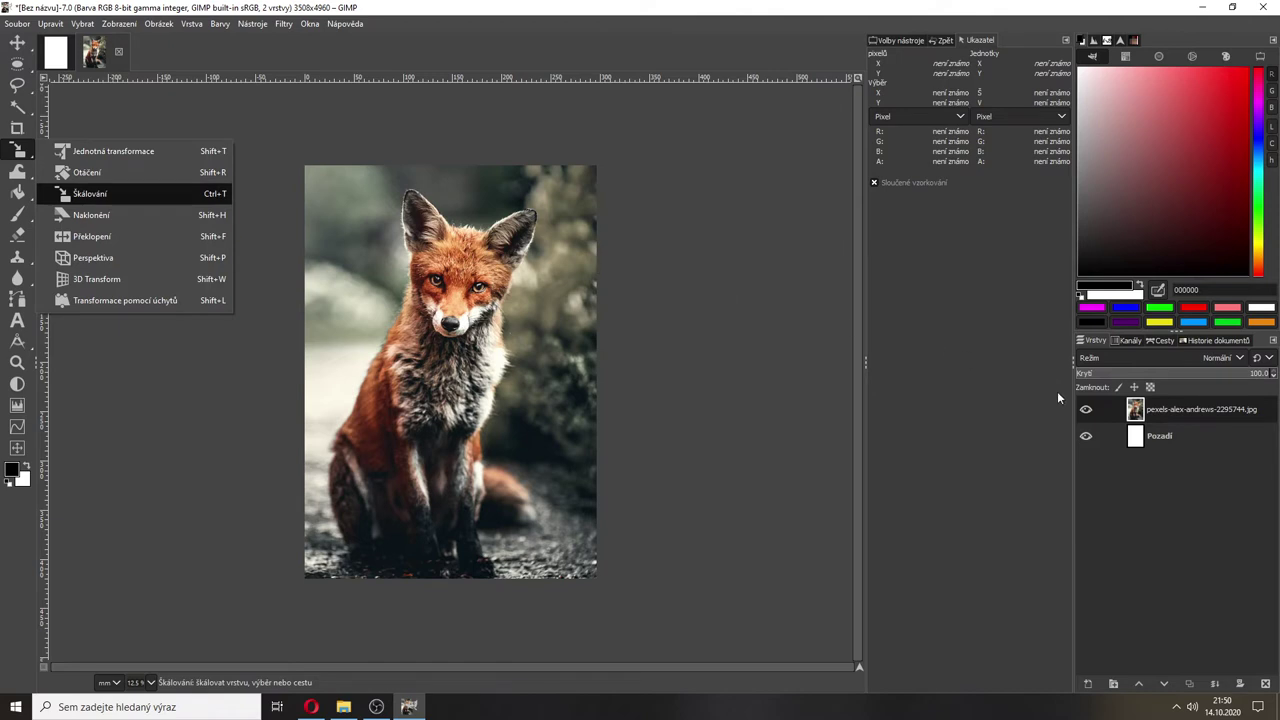
left_click(1178, 420)
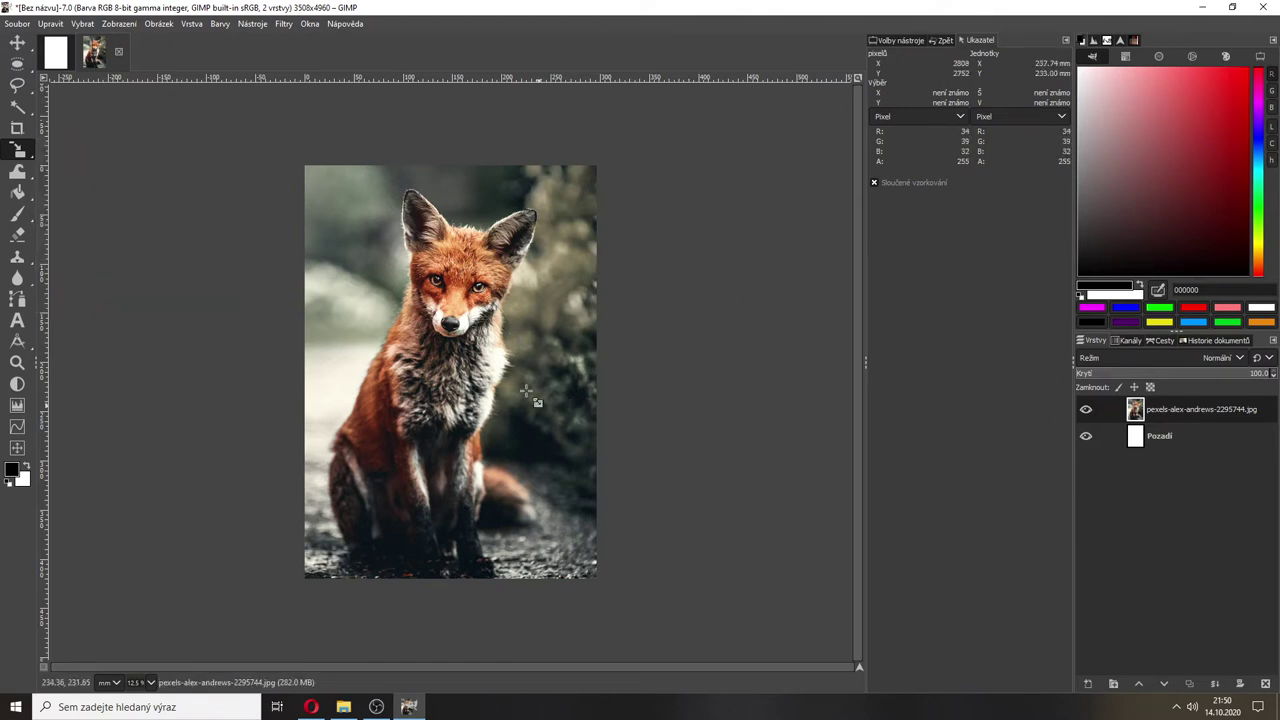
left_click(527, 392)
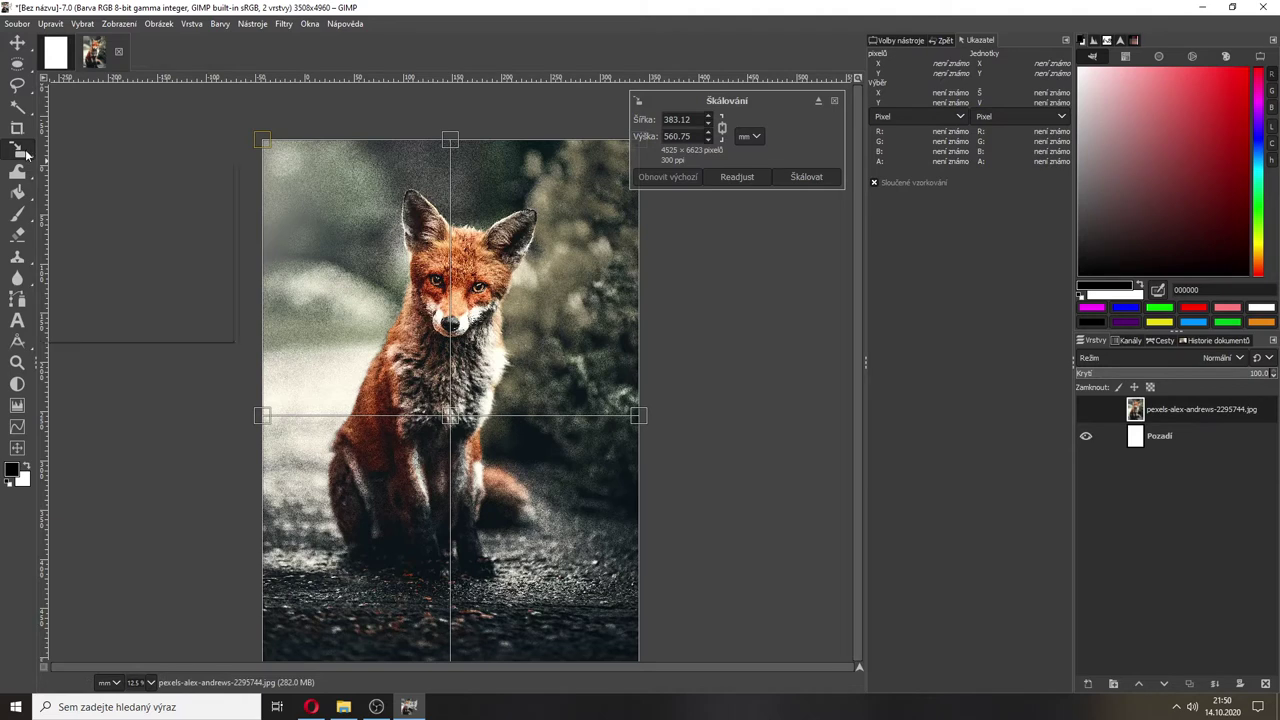
mouse_move(29, 160)
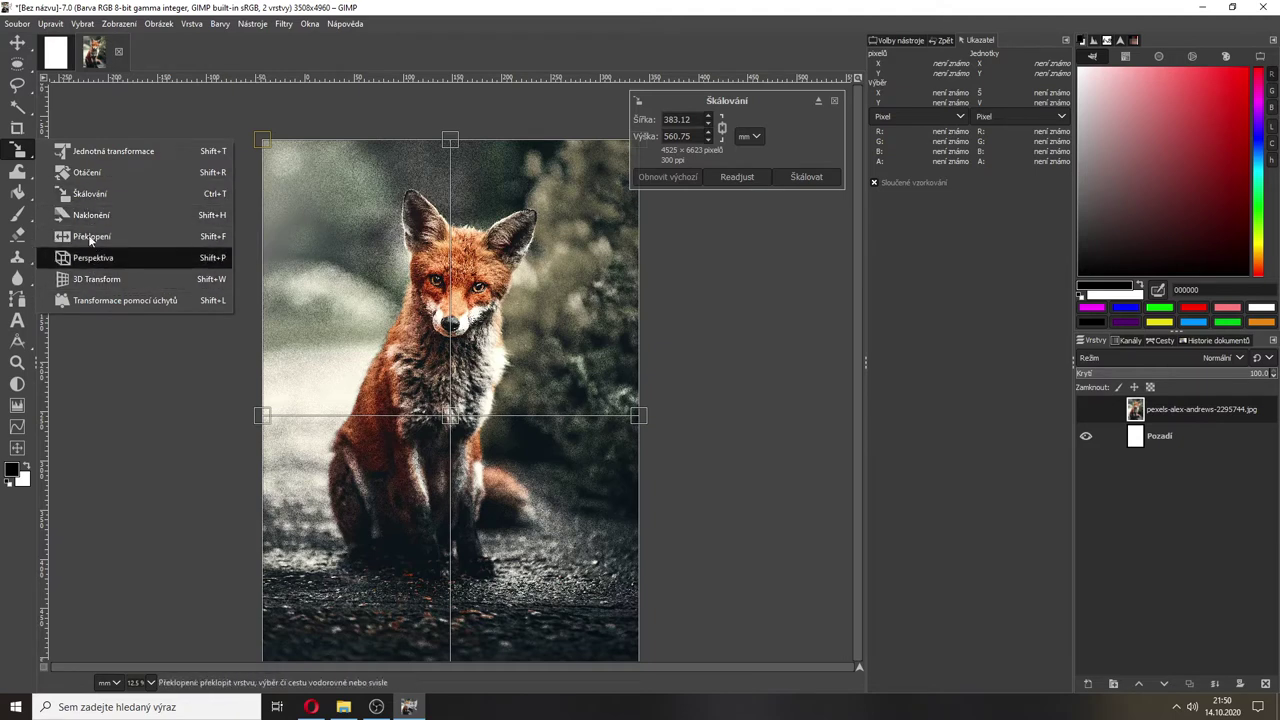
left_click(680, 125)
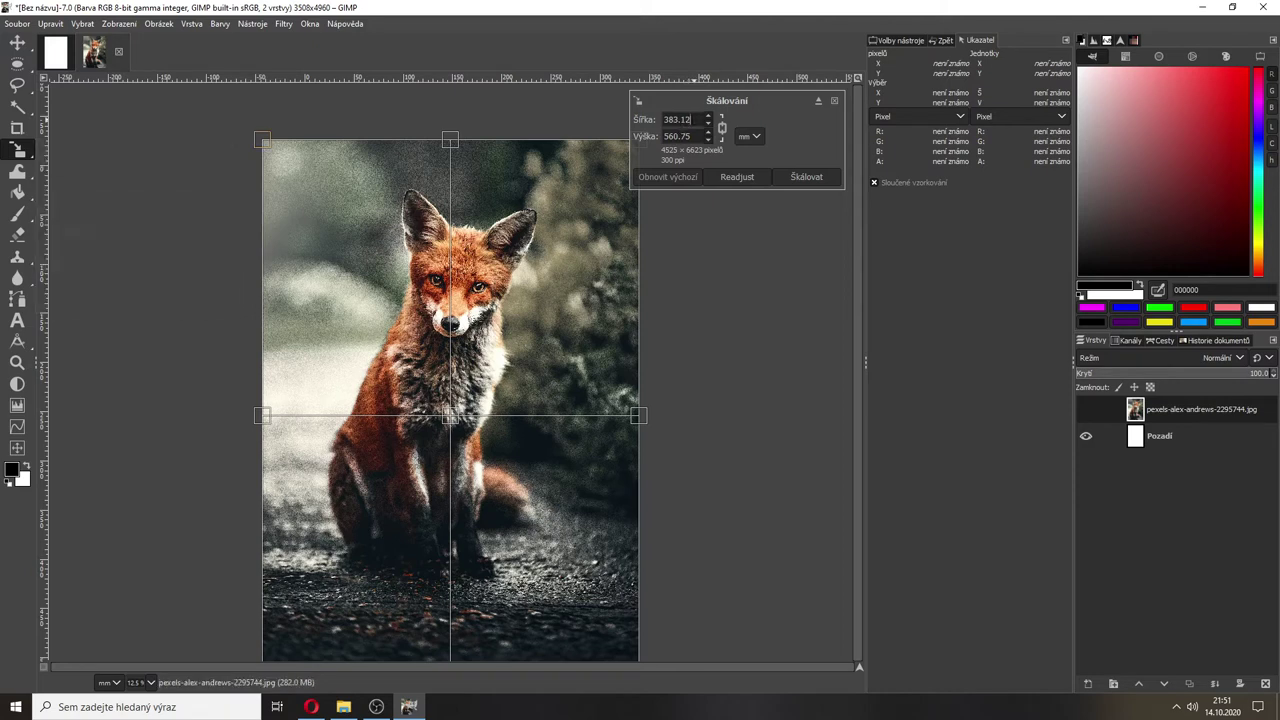
key("ctrl+a")
left_click(894, 40)
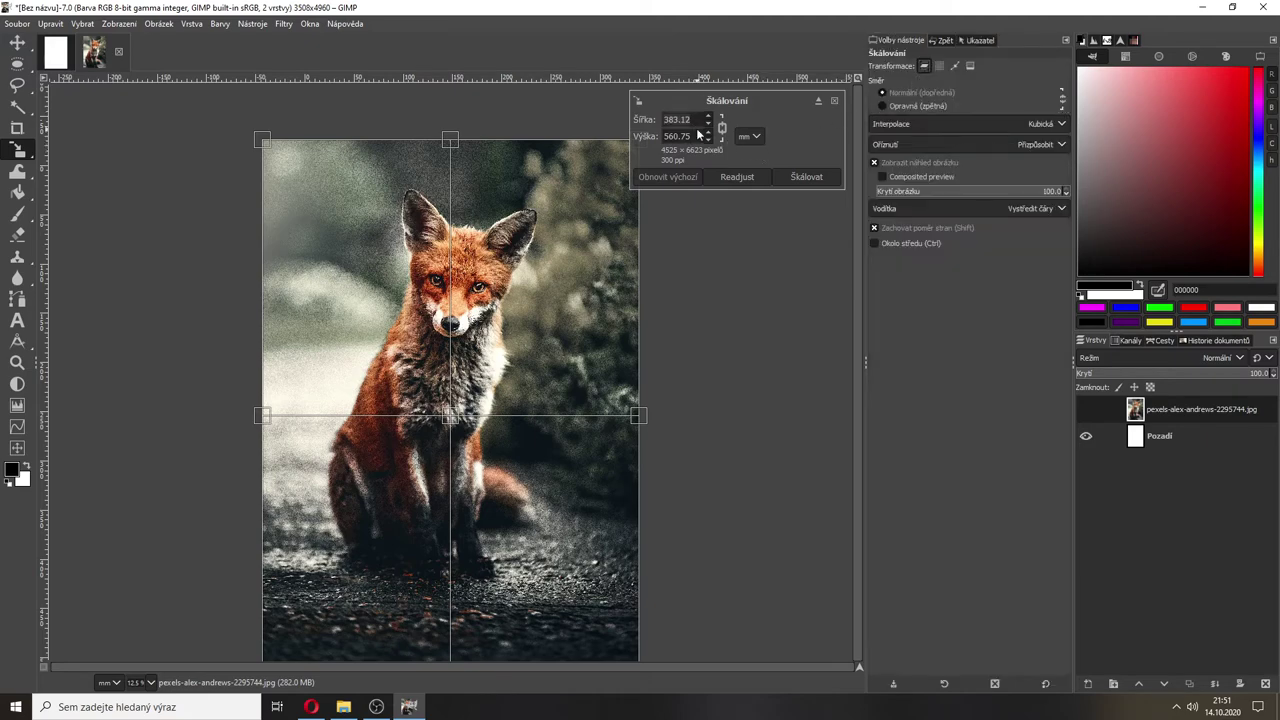
key("2")
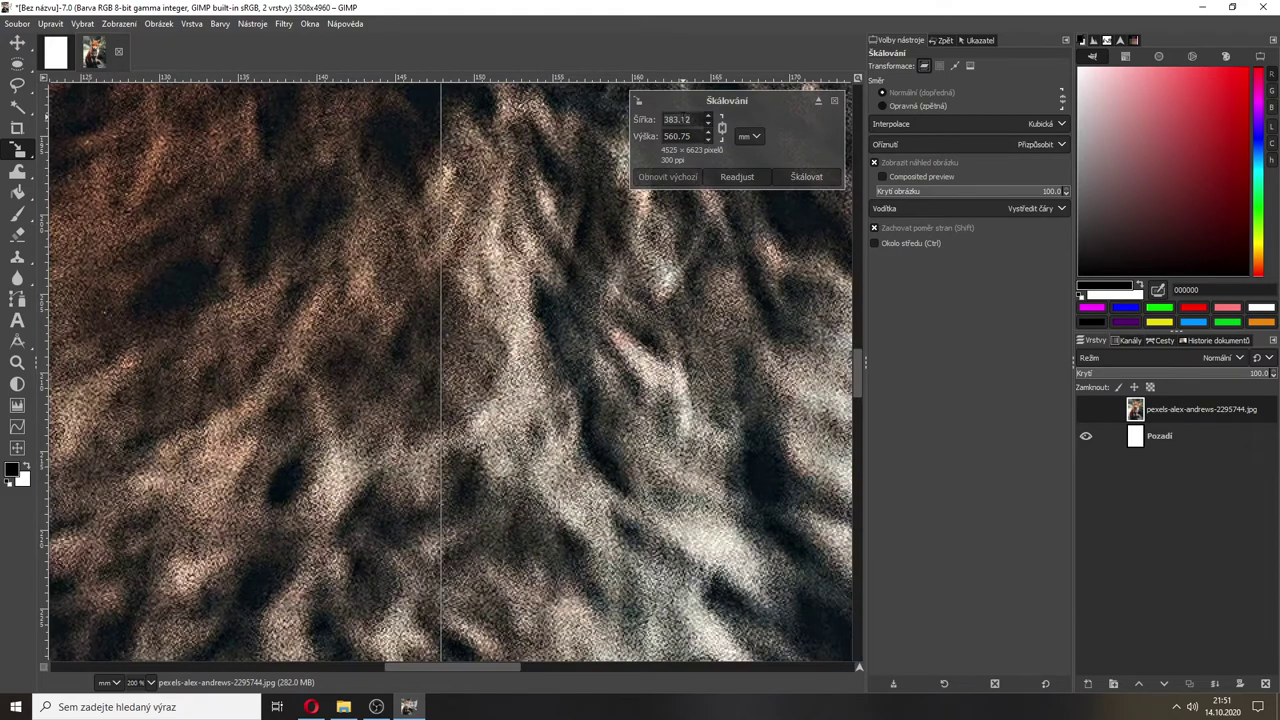
scroll(555, 370, "down", 3)
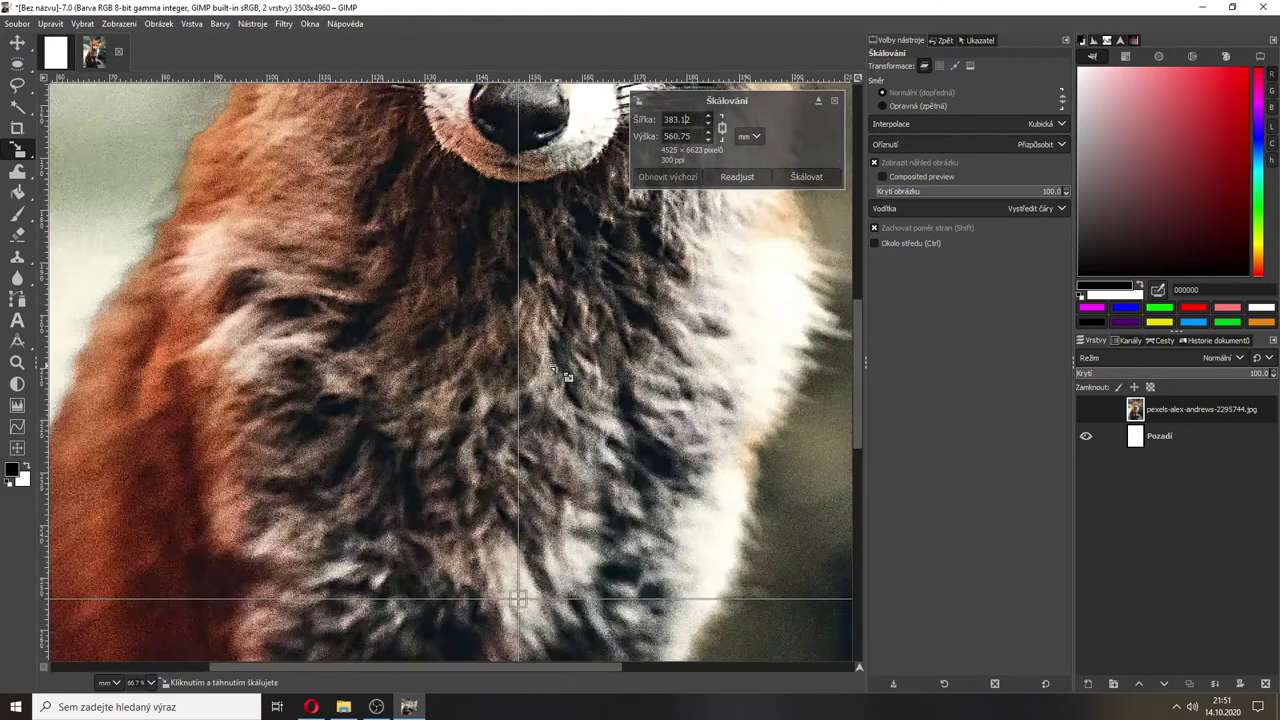
scroll(555, 370, "down", 5)
key("minus")
key("minus")
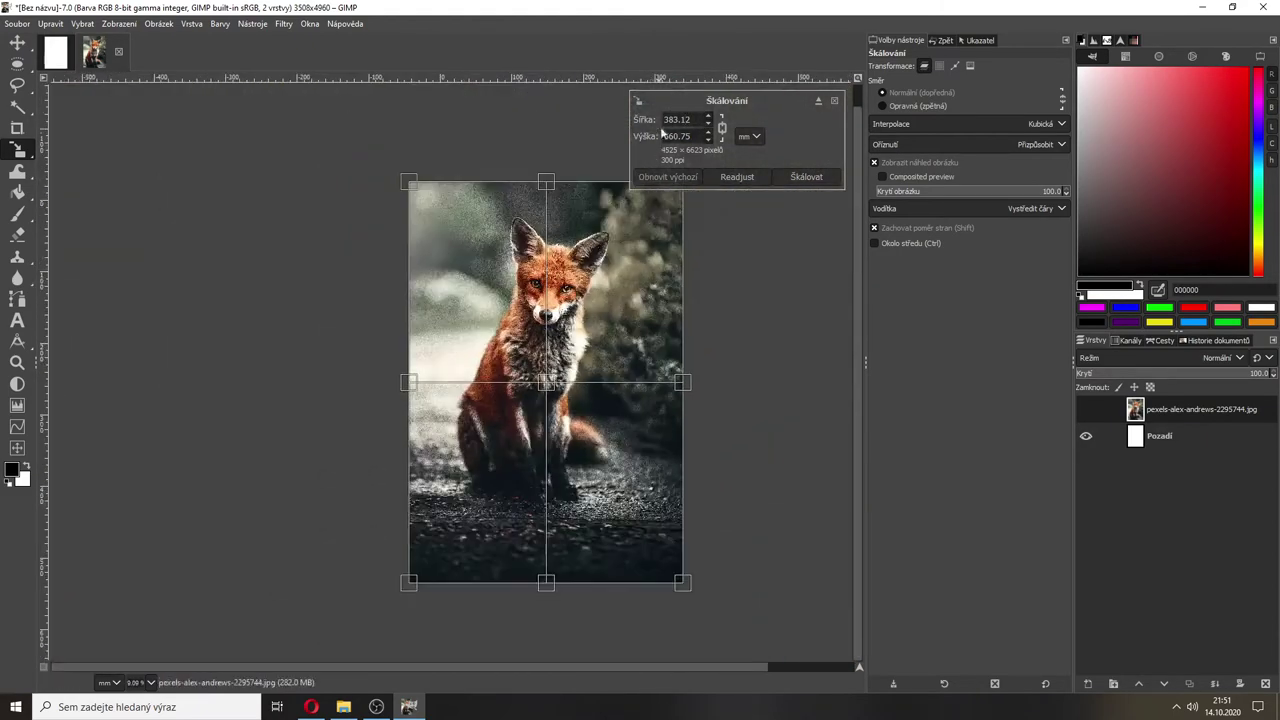
scroll(625, 244, "up", 2)
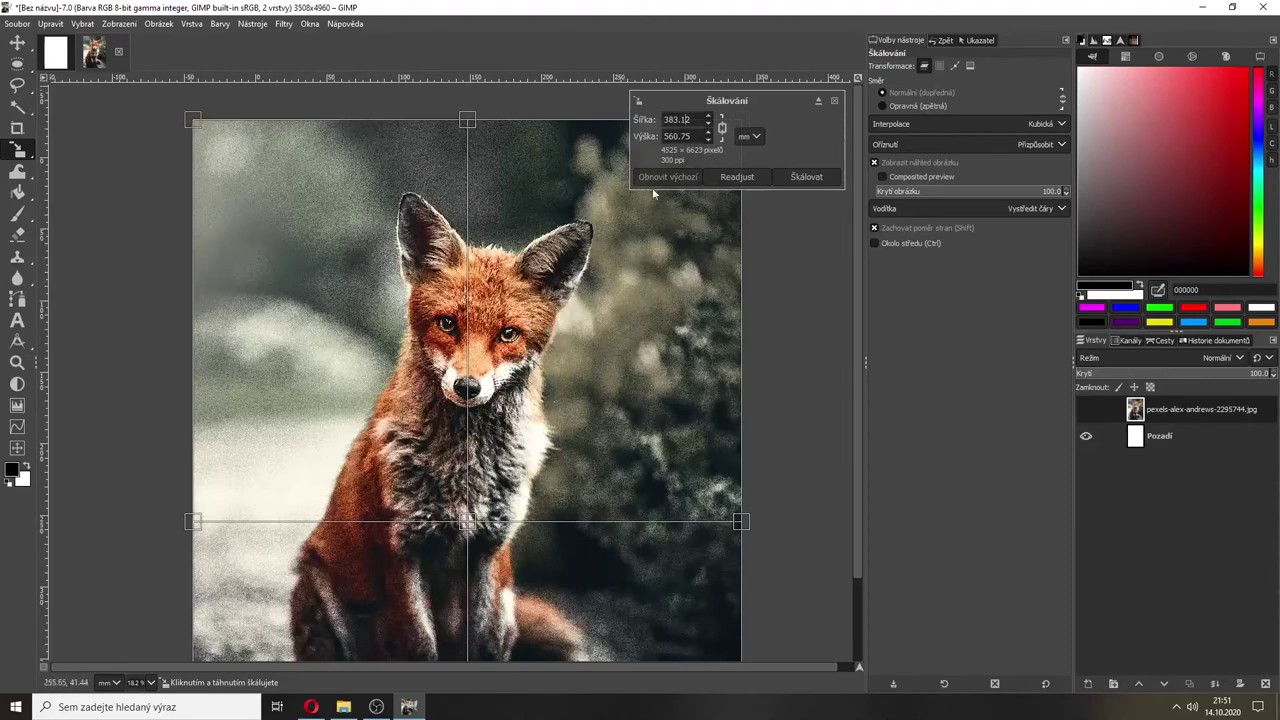
left_click_drag(692, 119, 651, 123)
key("Return")
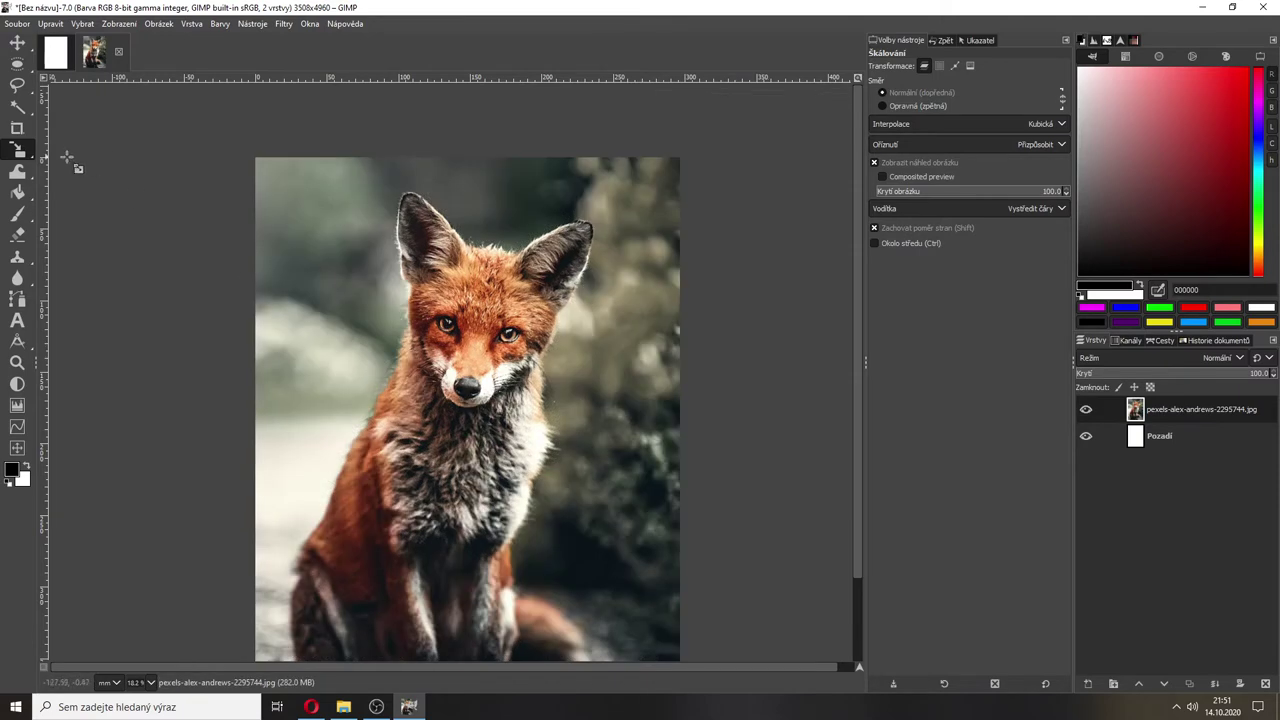
- Start scaling the fox layer again and set its width to 200 mm with the aspect ratio linked
left_click(476, 373)
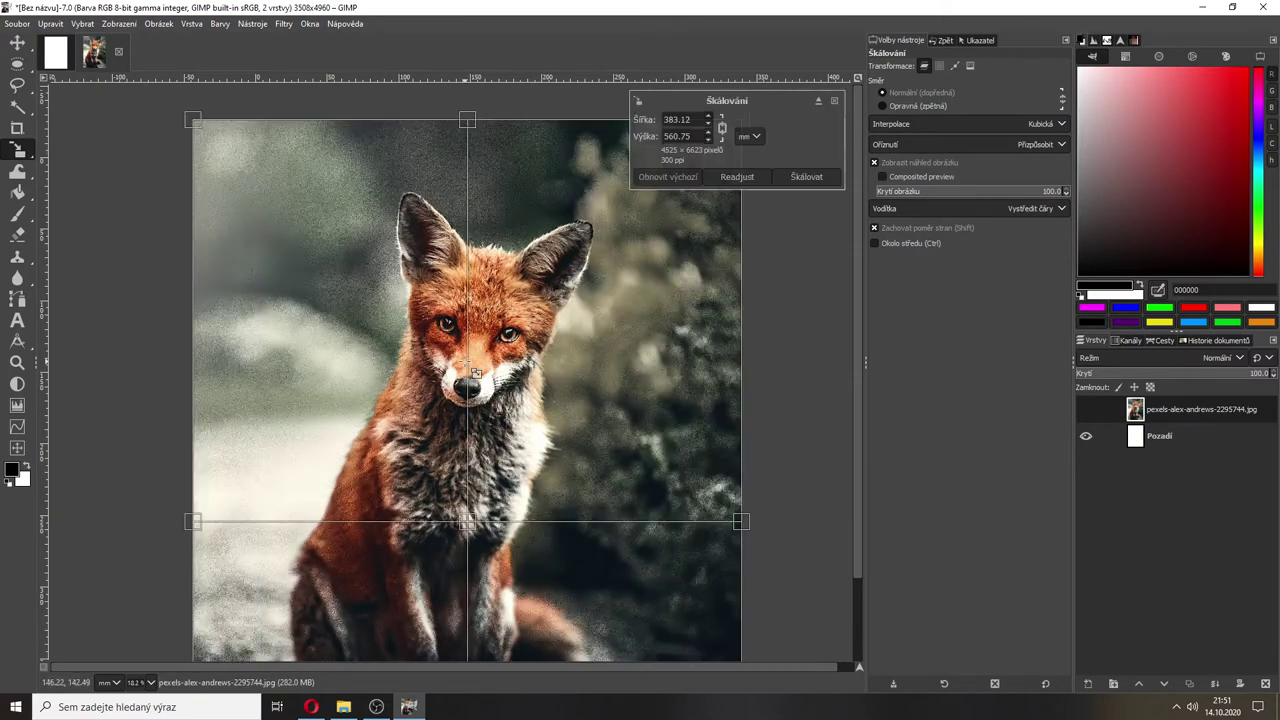
double_click(677, 119)
type("200")
key("Return")
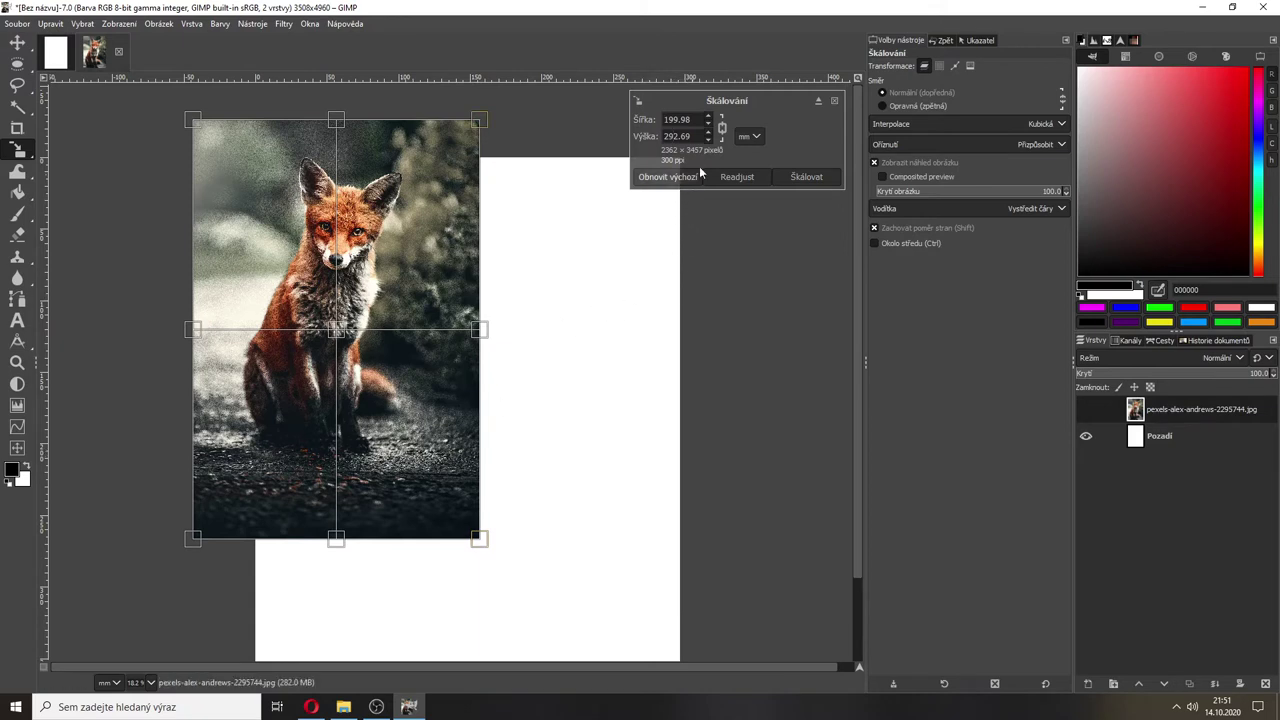
- Unlink the aspect ratio, try stretching the fox layer's height and width independently, and restore the original size with the ratio linked
left_click(722, 128)
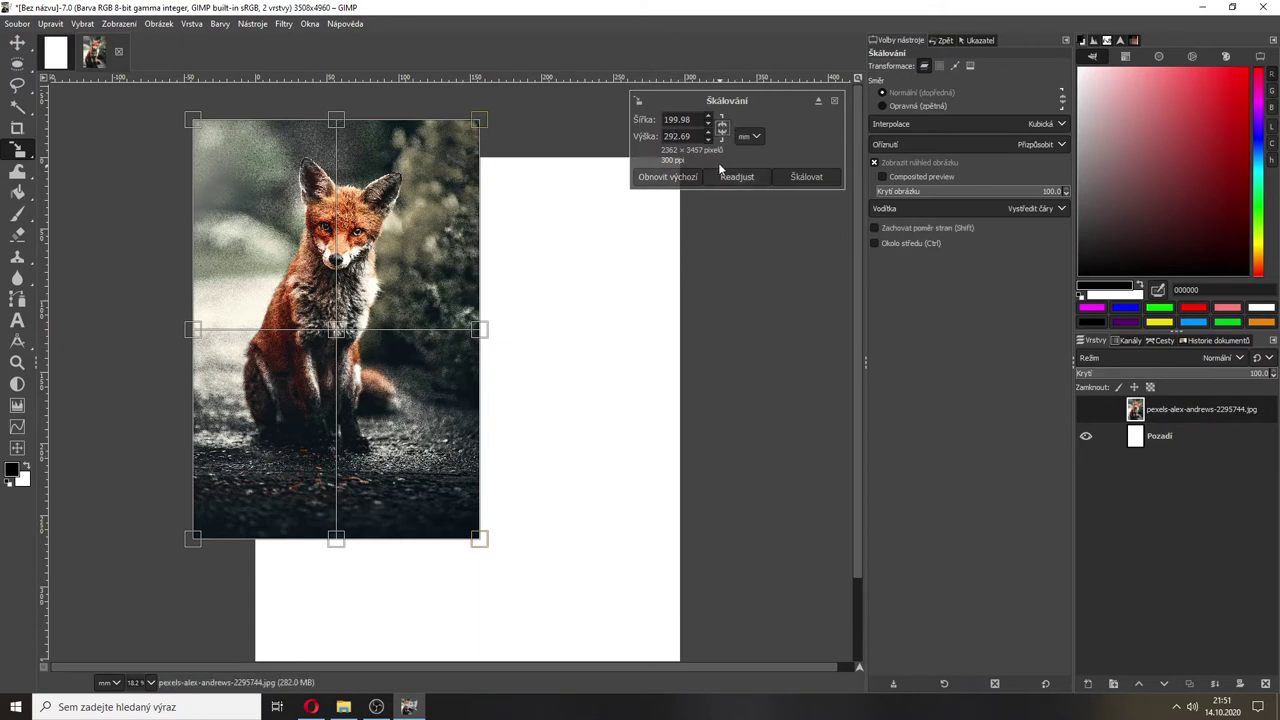
scroll(709, 135, "up", 10)
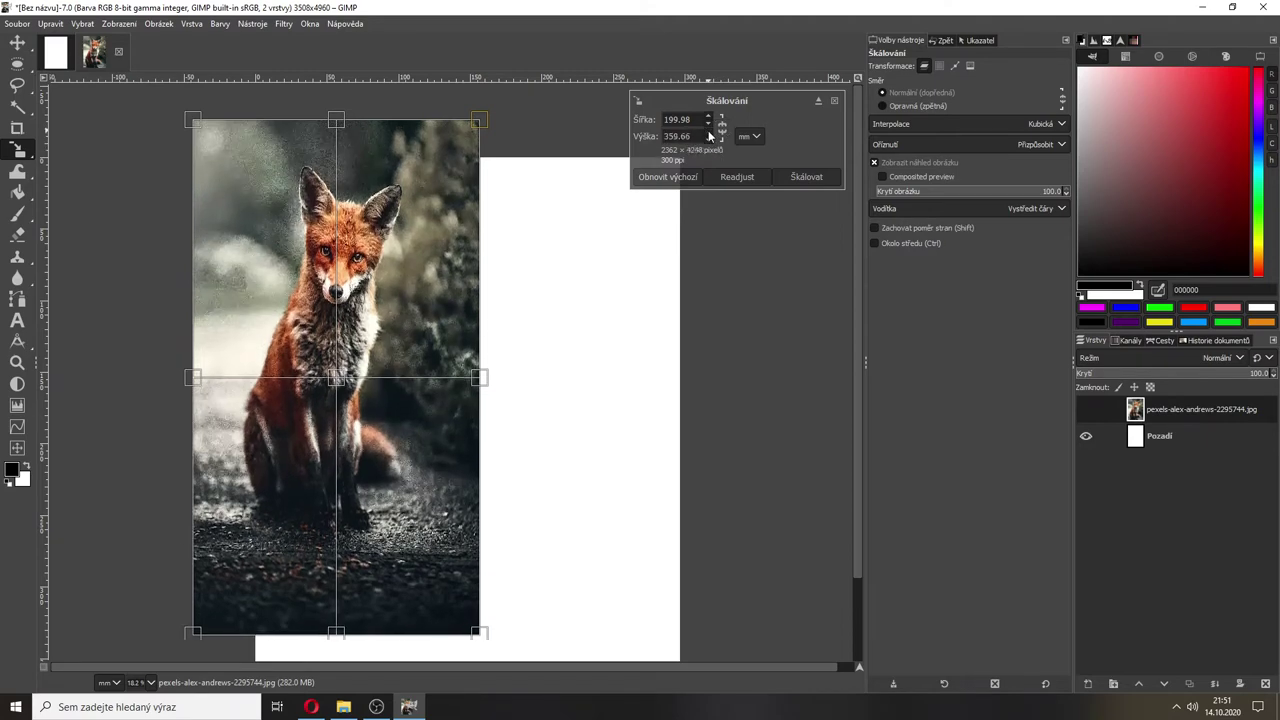
scroll(709, 136, "up", 7)
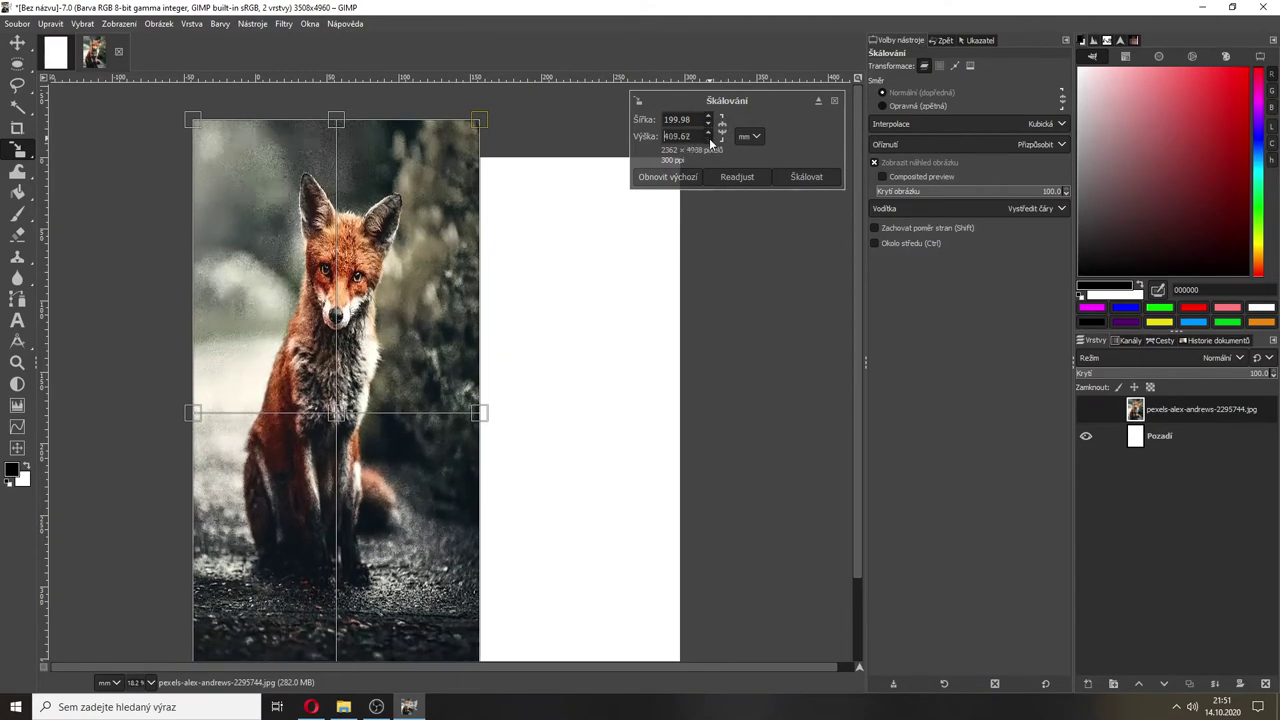
scroll(709, 136, "down", 20)
scroll(708, 119, "up", 12)
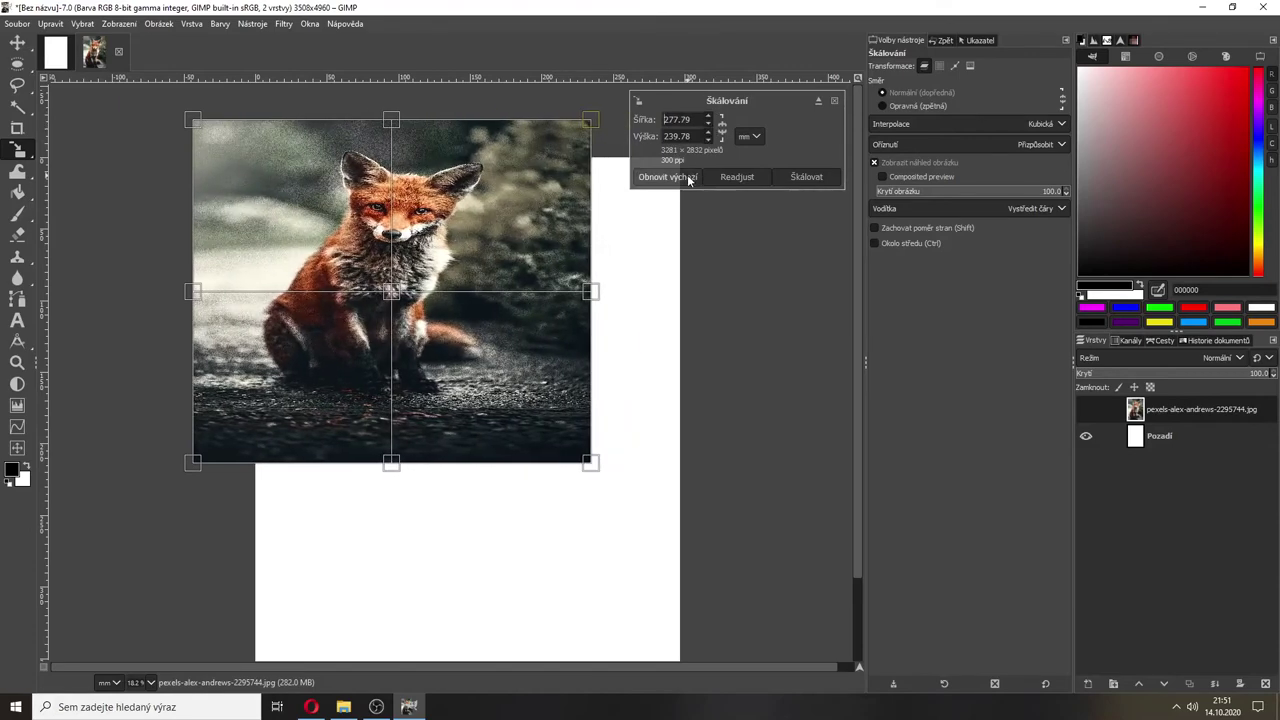
left_click(692, 178)
left_click(721, 129)
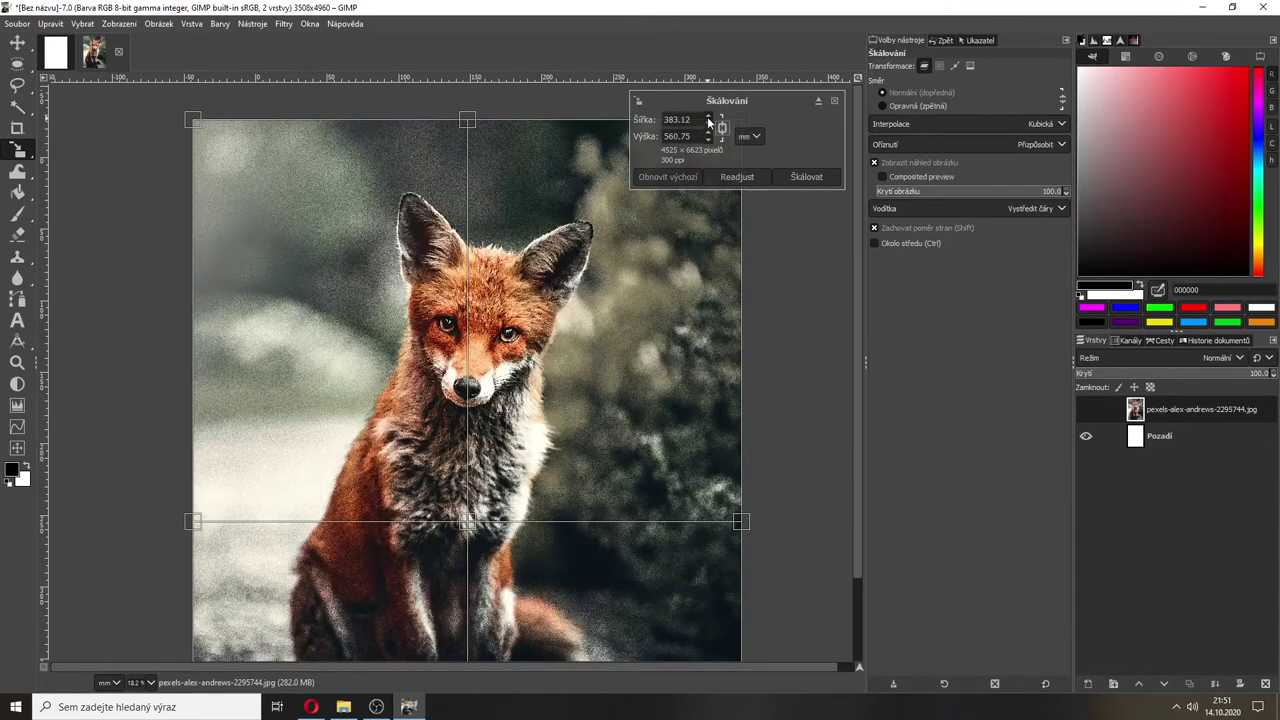
- Shrink the fox layer proportionally to about 196 × 287 mm and move it to the middle of the page
left_click(708, 127)
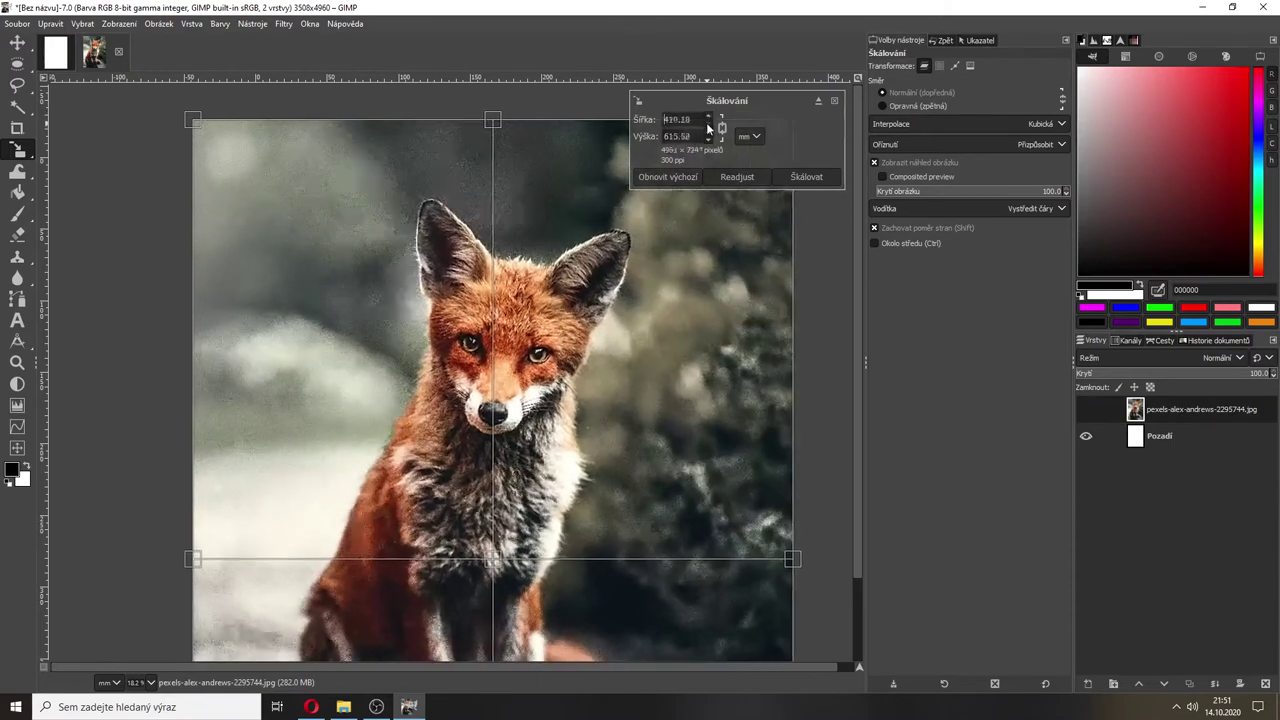
left_click_drag(708, 127, 708, 127)
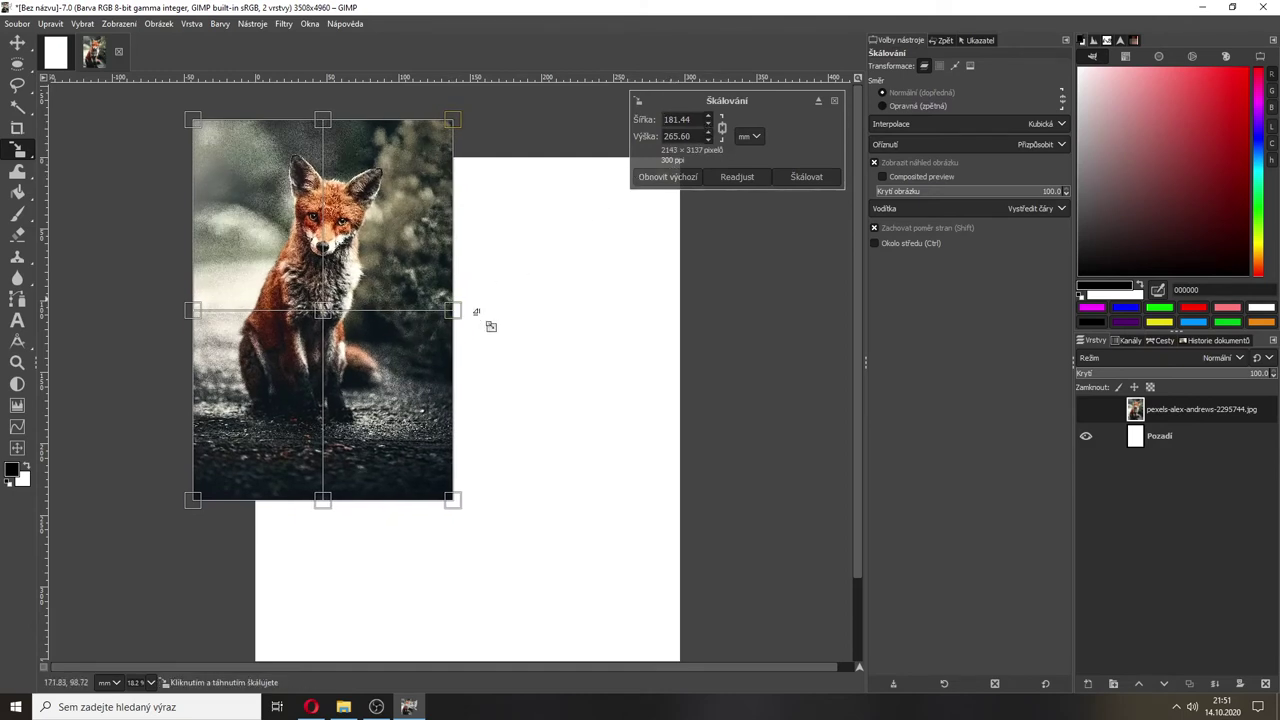
left_click_drag(463, 311, 514, 487)
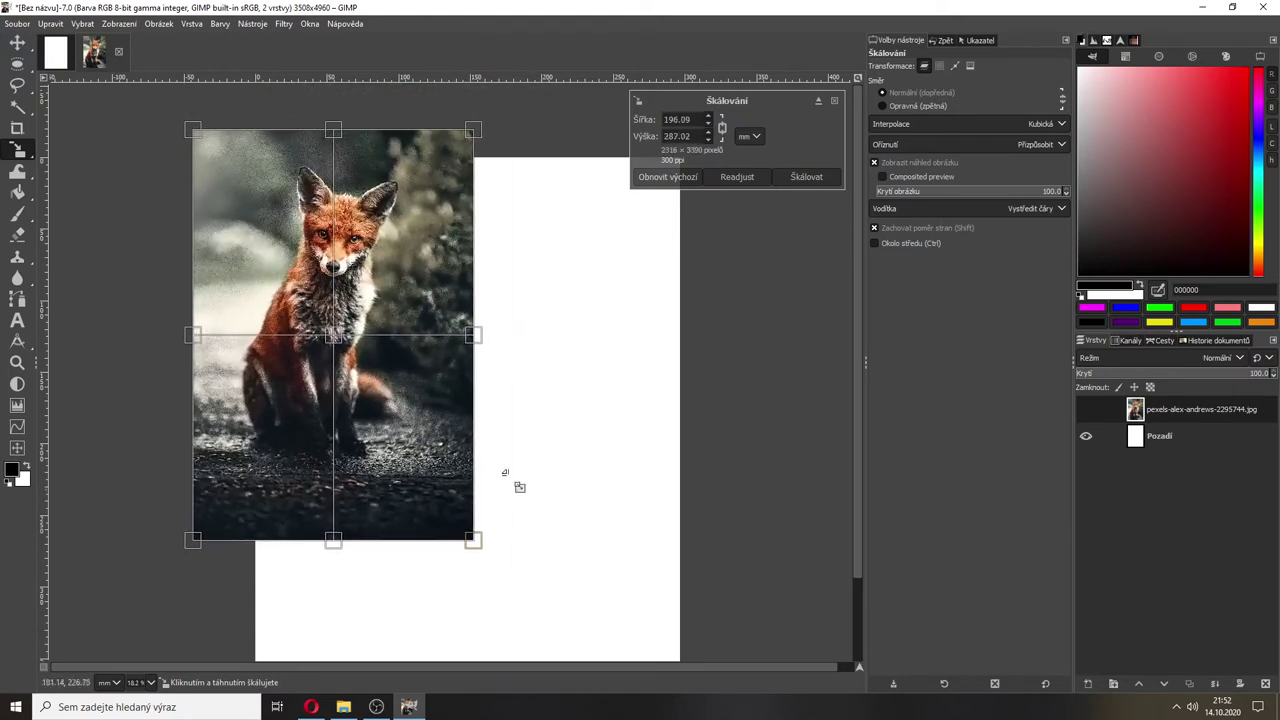
left_click_drag(335, 338, 454, 389)
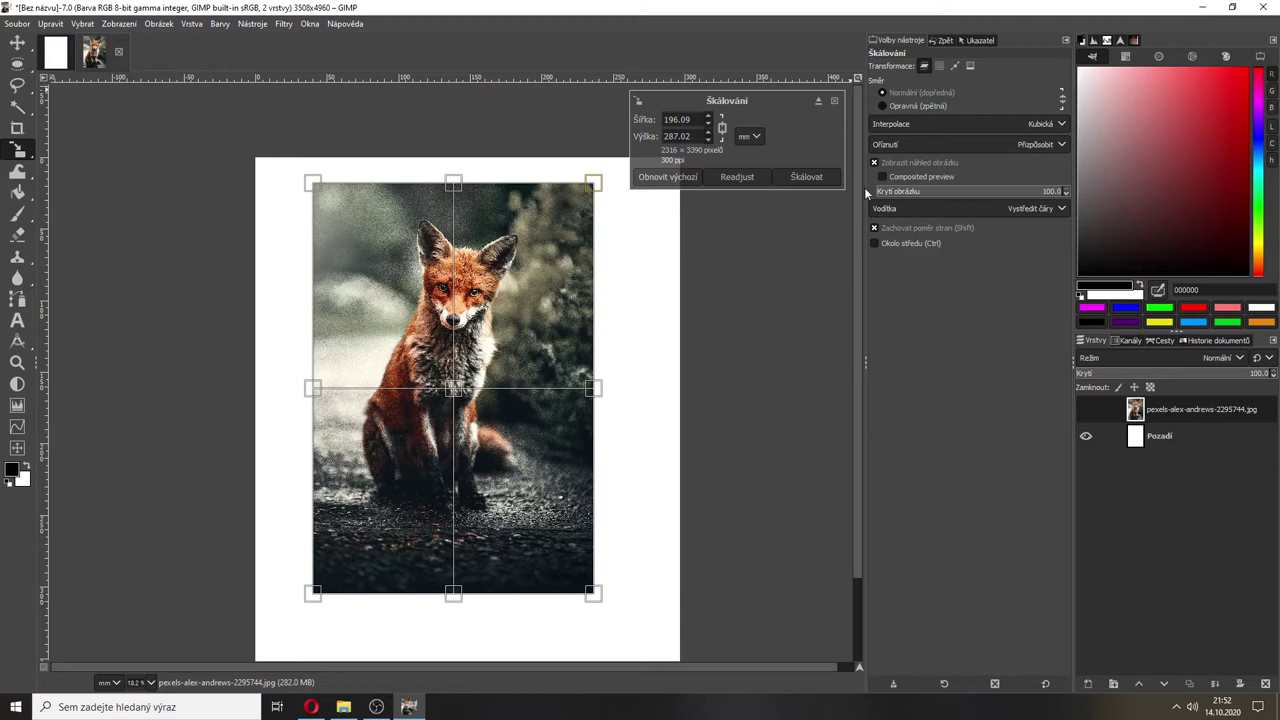
- Examine the interpolation methods offered for scaling, keeping the cubic method (Kubická)
left_click(900, 125)
left_click(900, 125)
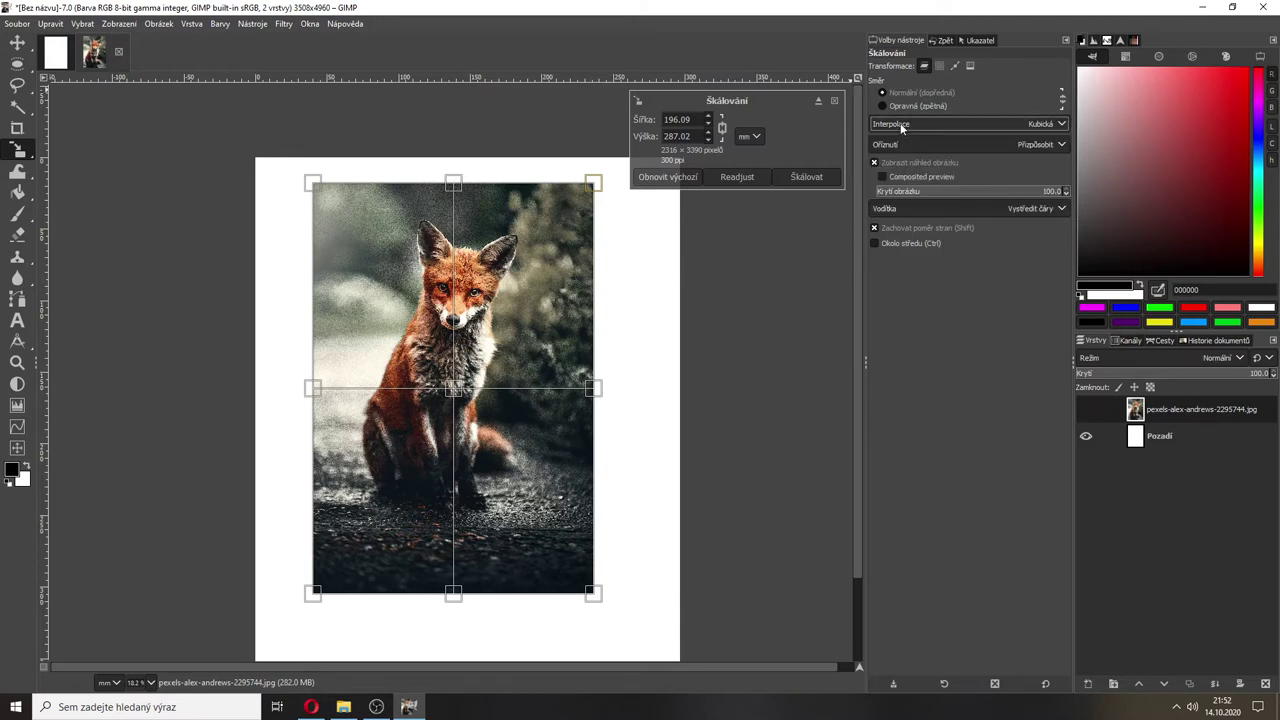
left_click(900, 125)
left_click(900, 125)
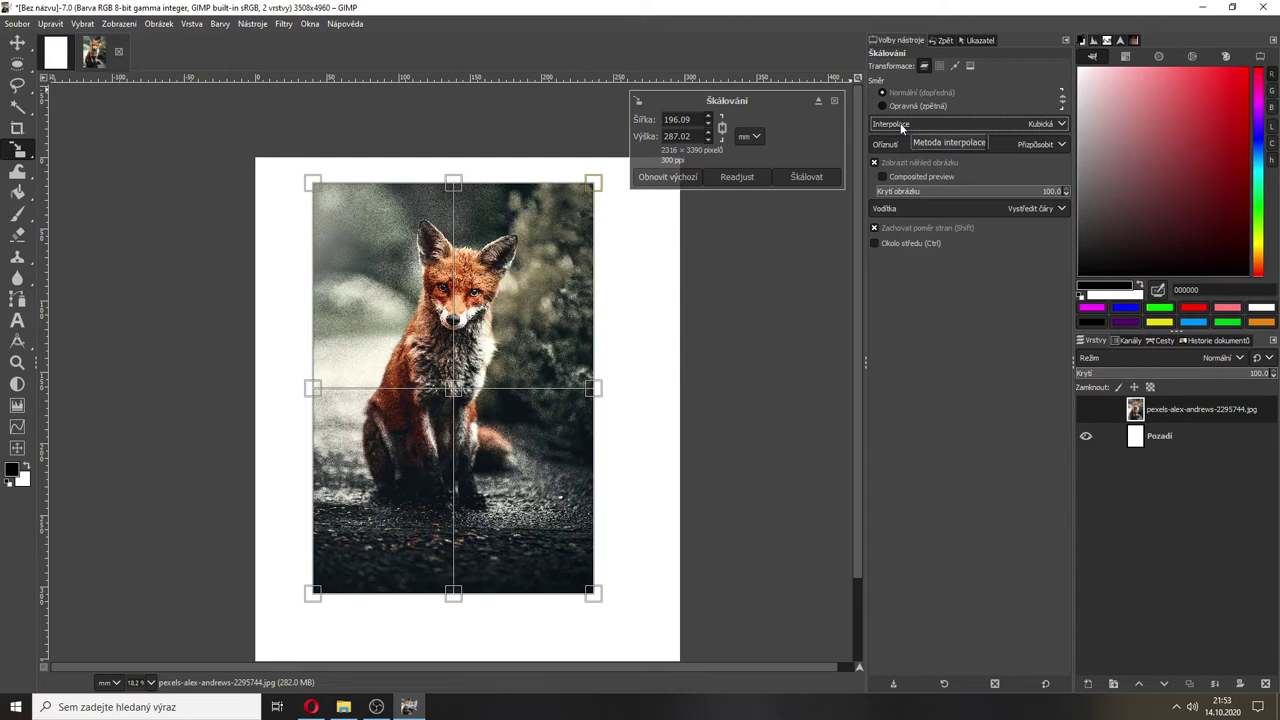
- Keep cubic interpolation (Kubická) and try the rule-of-thirds (Pravidlo třetin) and golden-section (Zlaté řezy) guides on the scaling preview
left_click(902, 127)
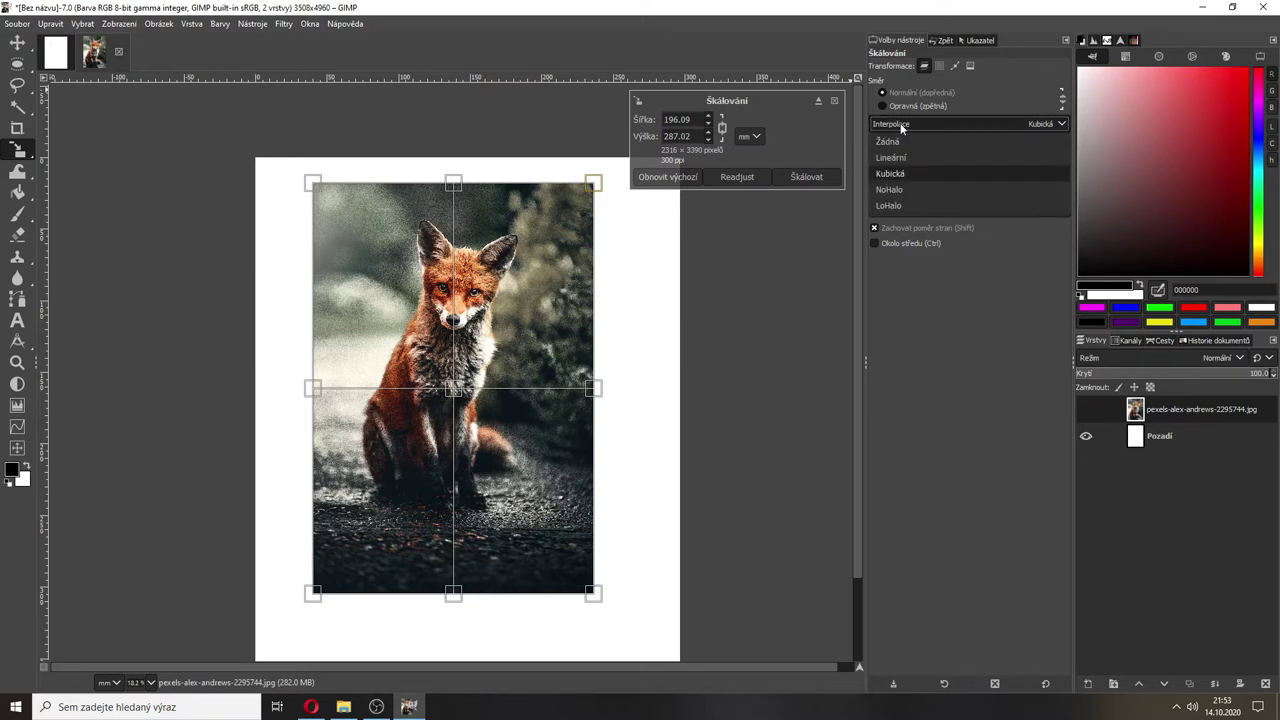
left_click(901, 174)
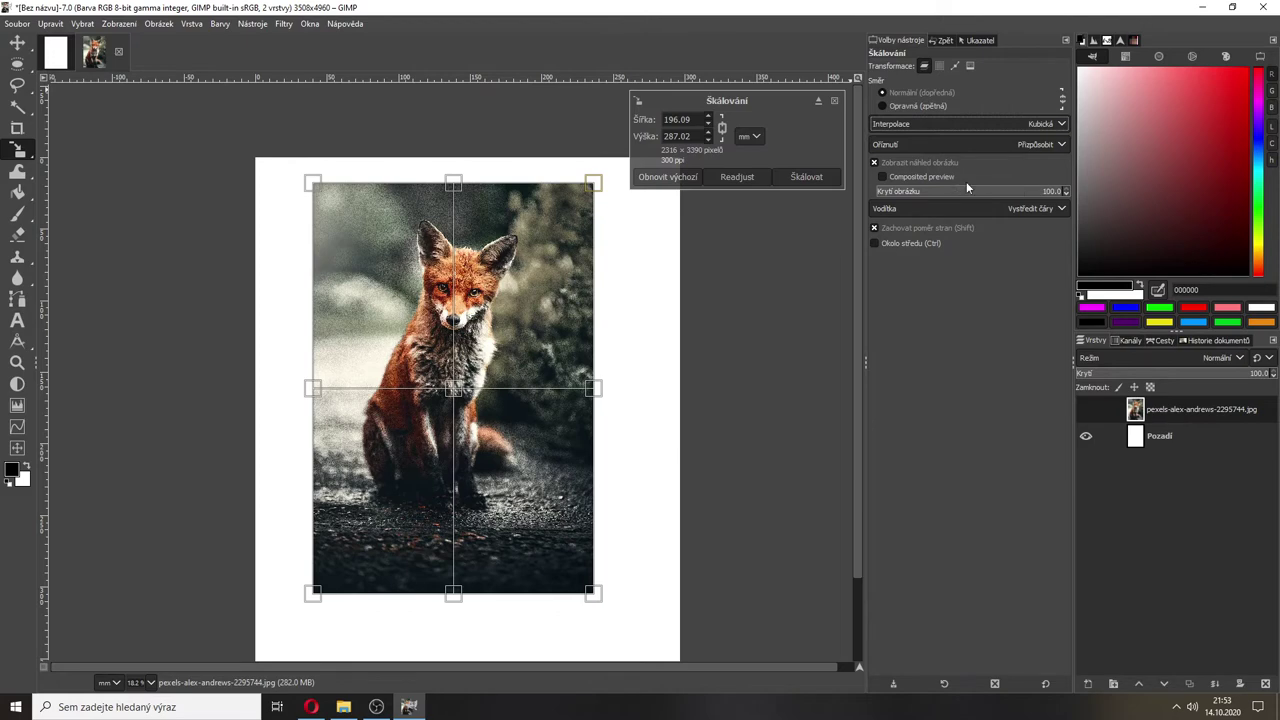
left_click_drag(1032, 190, 1068, 192)
left_click(944, 208)
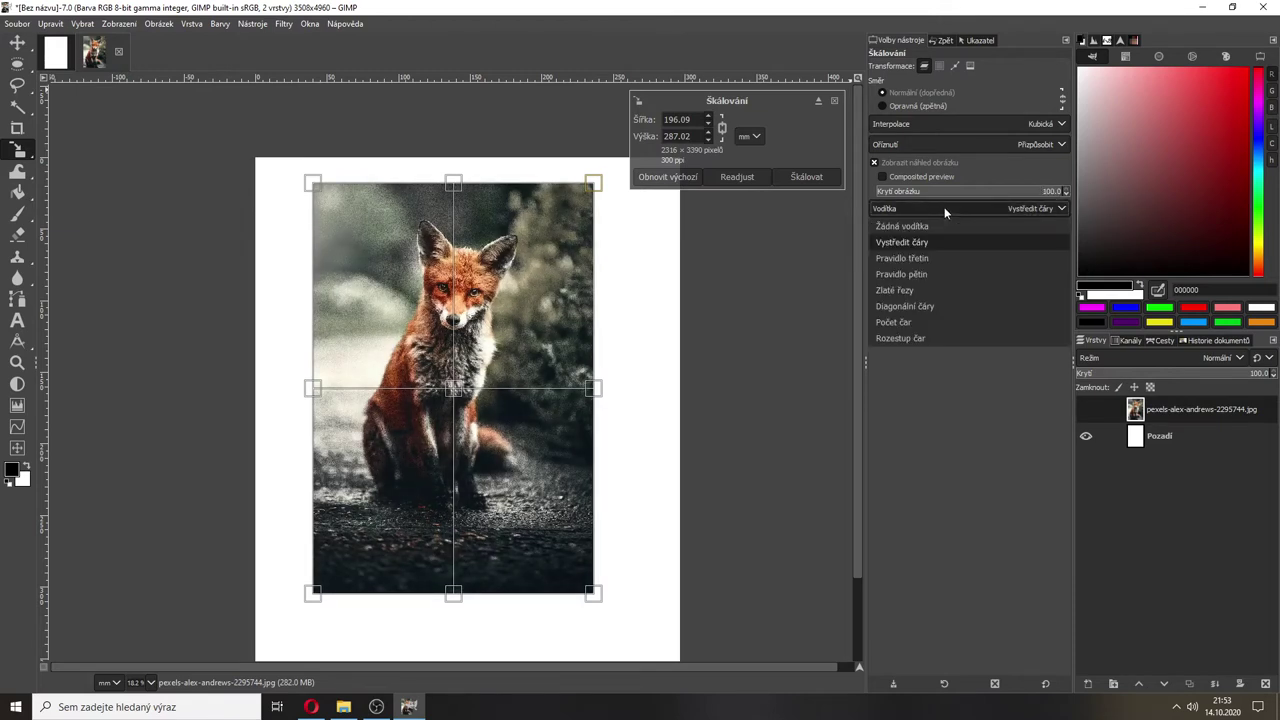
left_click(910, 260)
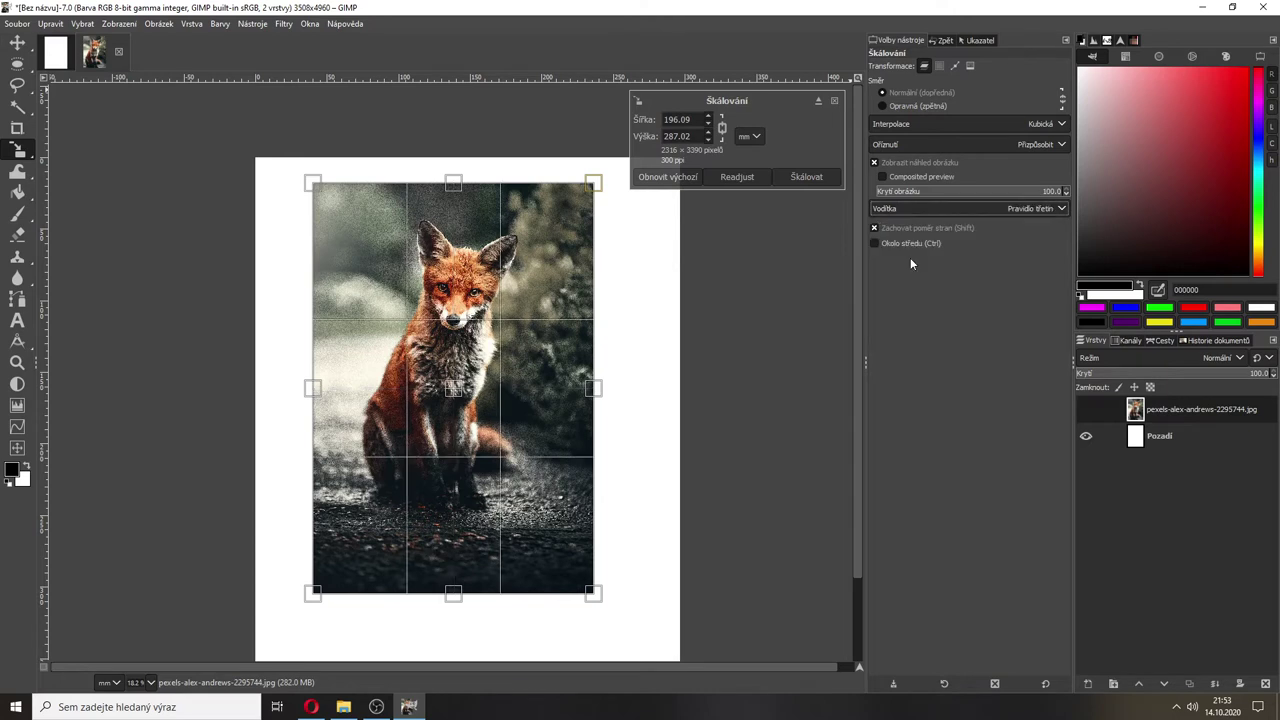
left_click(913, 212)
left_click(904, 290)
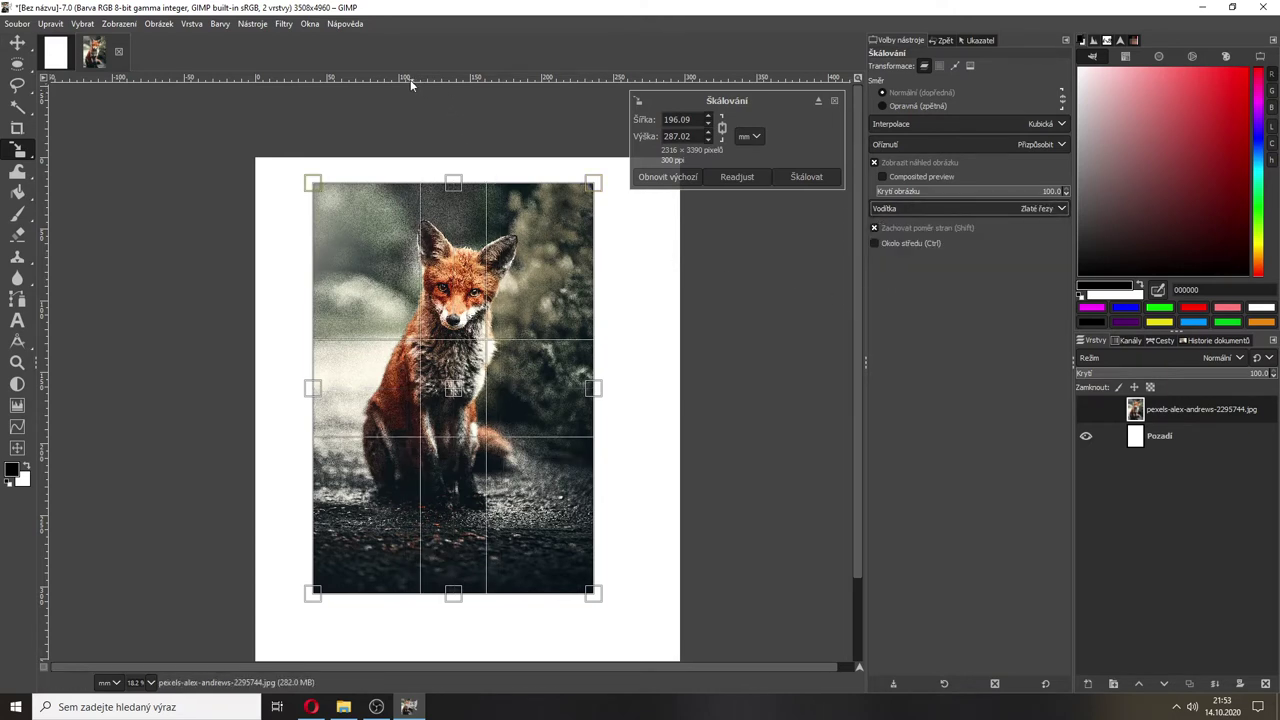
- Place a horizontal ruler guide along the upper golden-section line of the fox preview, cancel the scaling, and remove the guide
left_click_drag(405, 78, 398, 341)
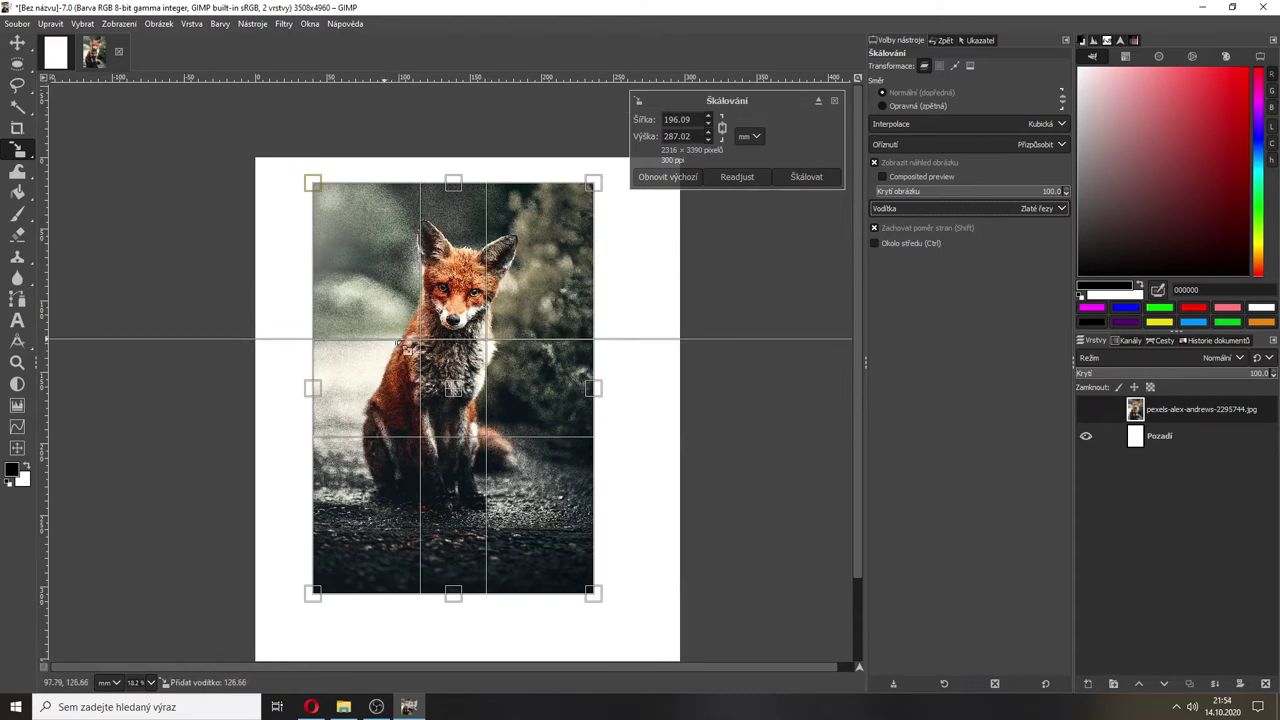
mouse_move(204, 339)
left_mouse_down()
mouse_move(214, 320)
mouse_move(214, 340)
left_mouse_up()
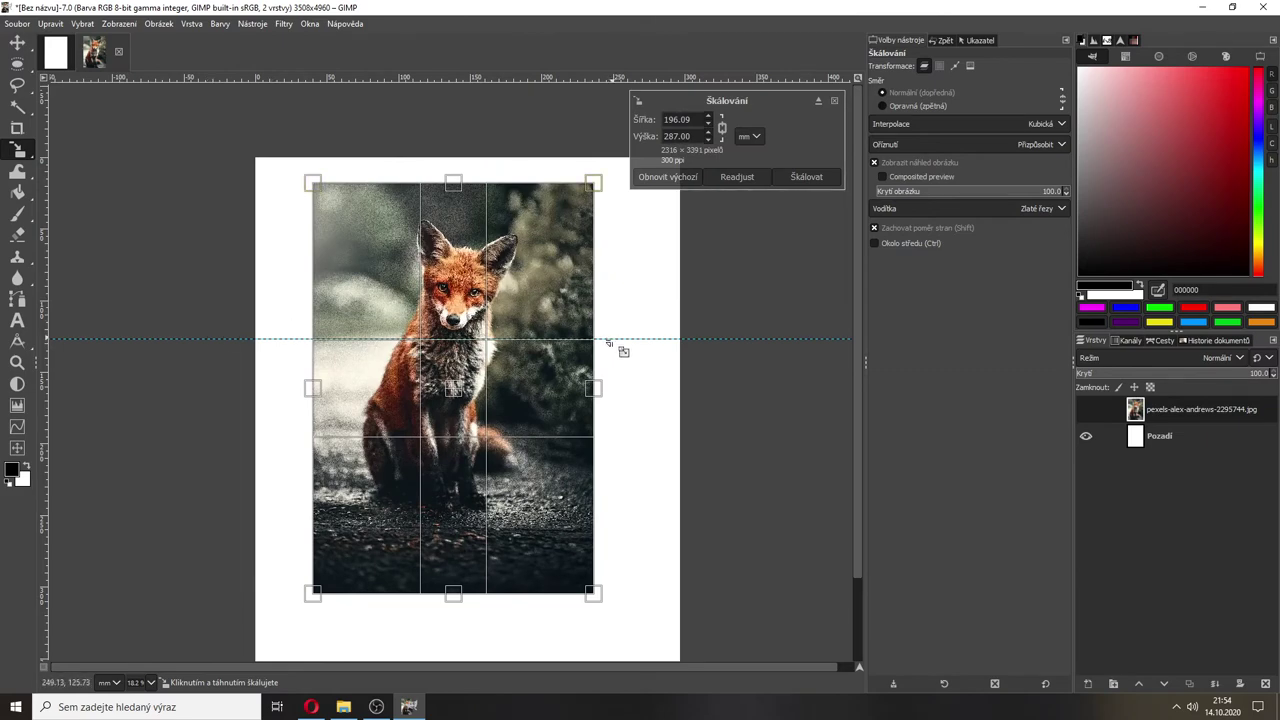
left_click_drag(731, 343, 714, 374)
key("Escape")
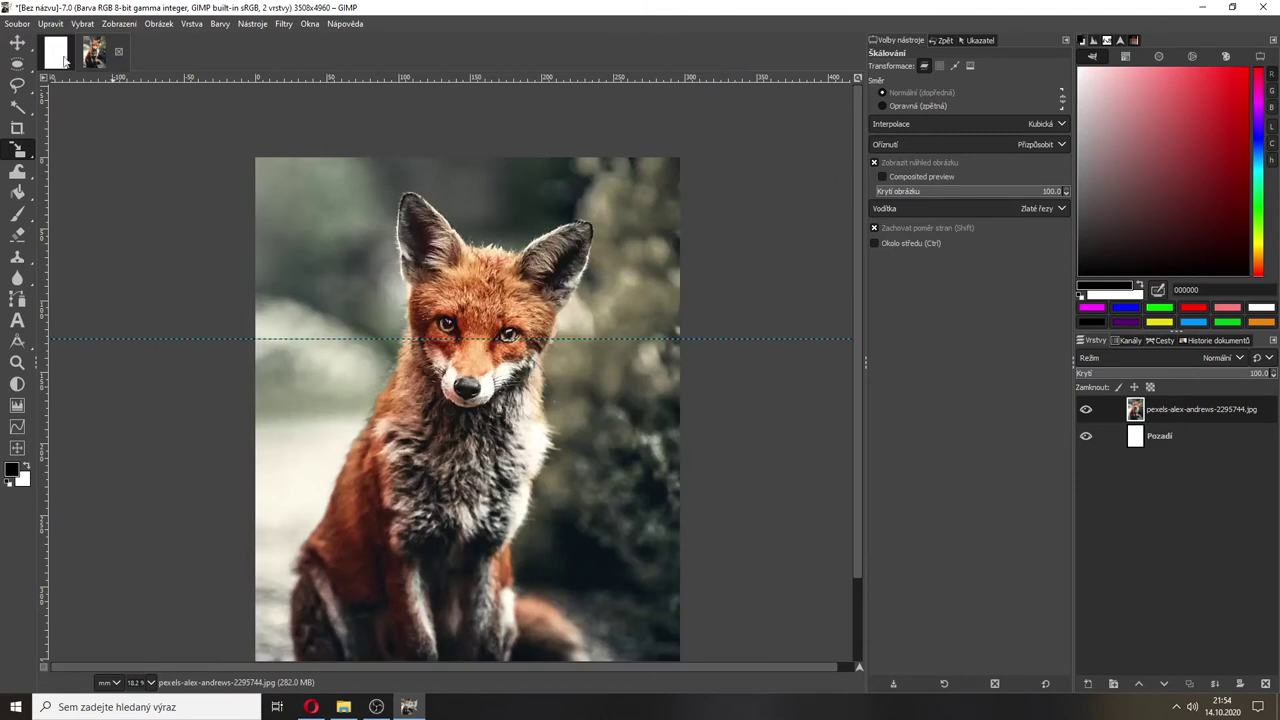
key("m")
left_click_drag(770, 340, 728, 75)
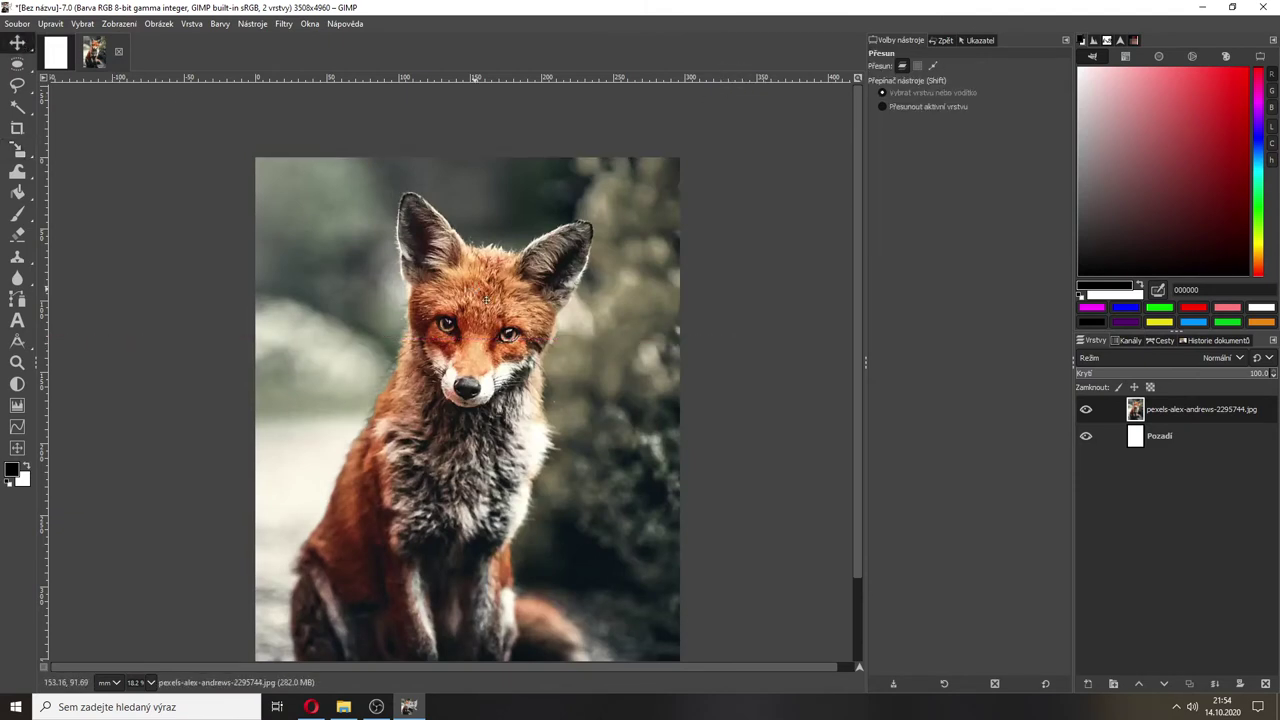
- Start scaling the fox layer again and set the scaling guides to none (Žádná vodítka)
key("shift+s")
left_click(487, 297)
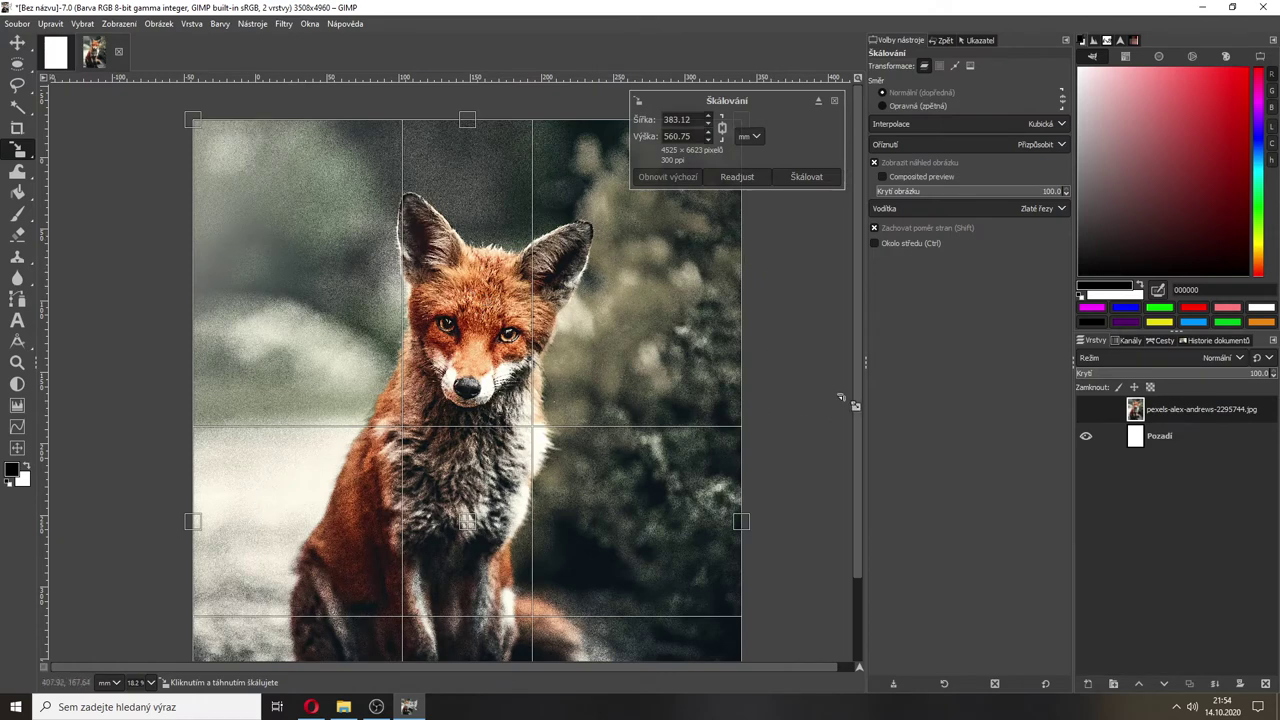
scroll(814, 366, "down", 2, "ctrl")
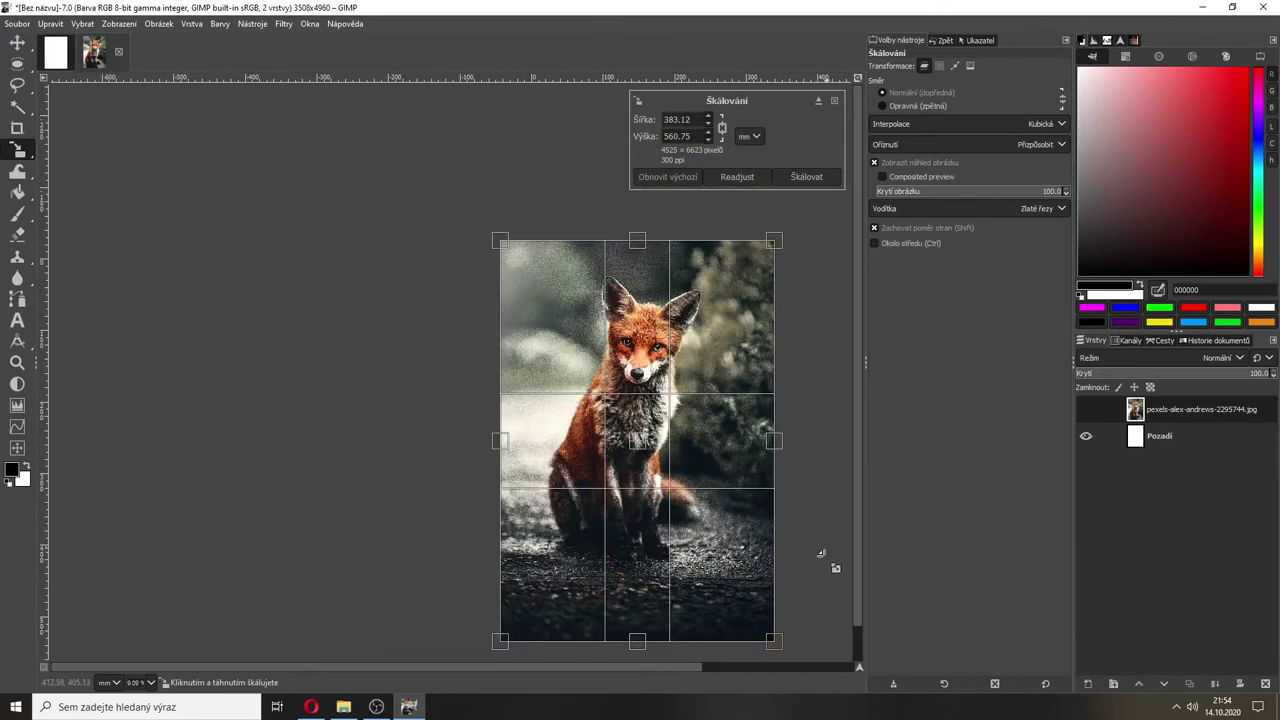
left_click(727, 666)
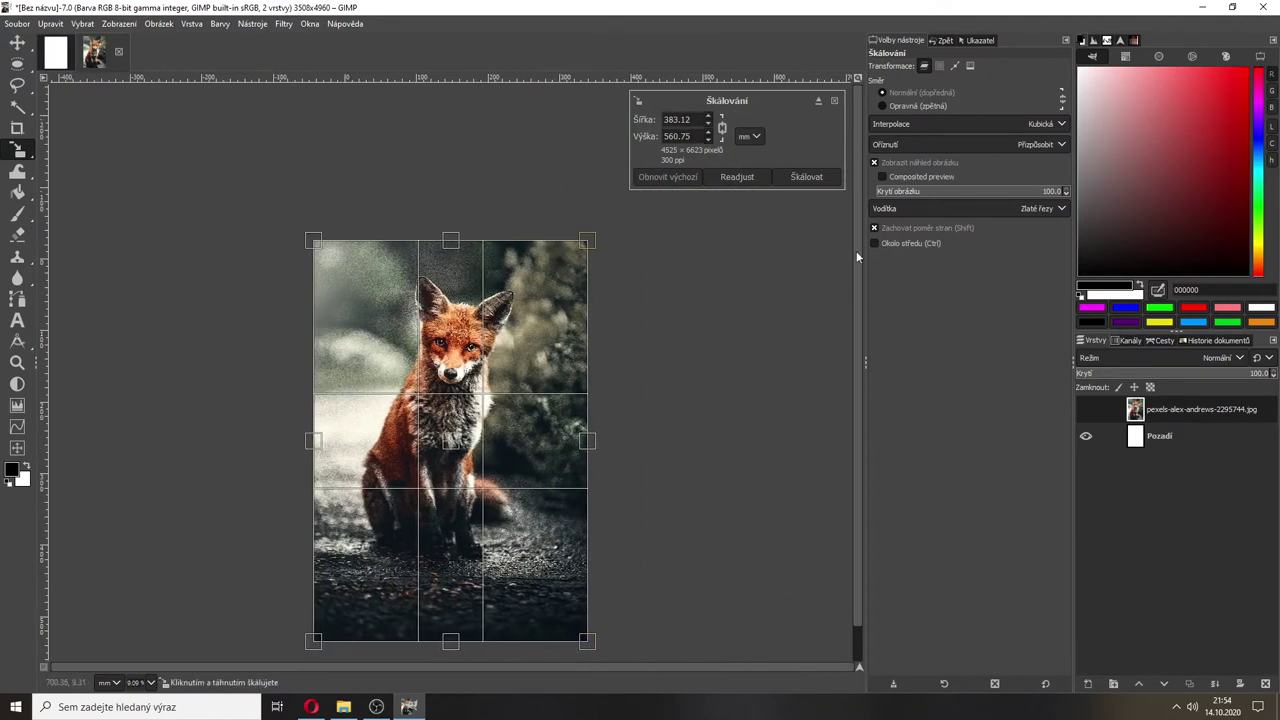
left_click(934, 208)
left_click(918, 227)
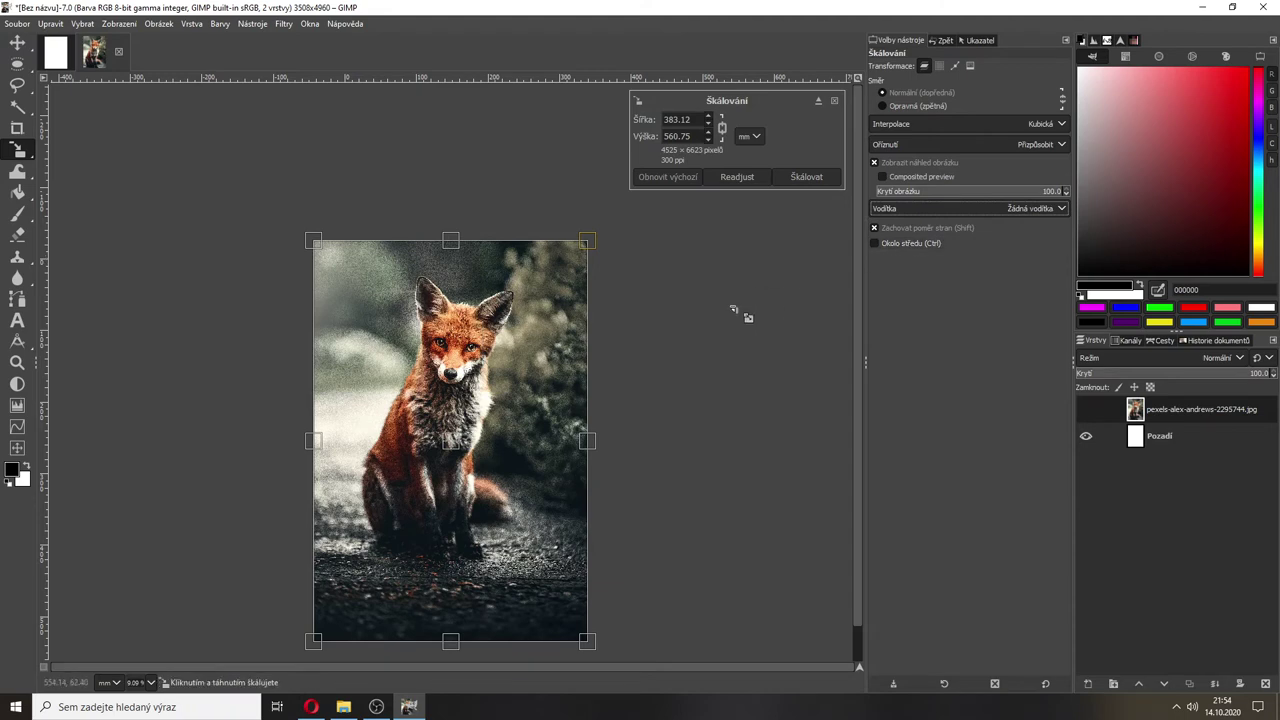
scroll(713, 448, "down", 1)
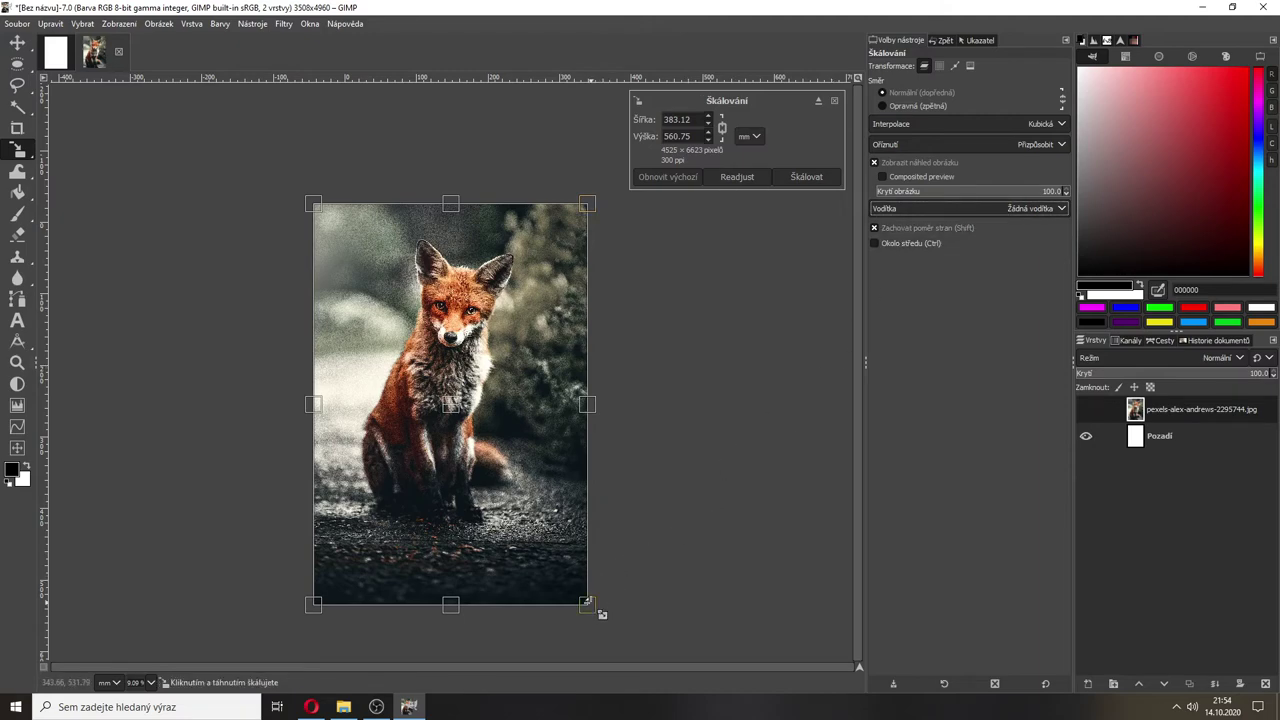
- Shrink the fox layer proportionally to about 279 × 408 mm, unlink the aspect ratio, and try stretching its width and height independently
left_click_drag(597, 608, 689, 396)
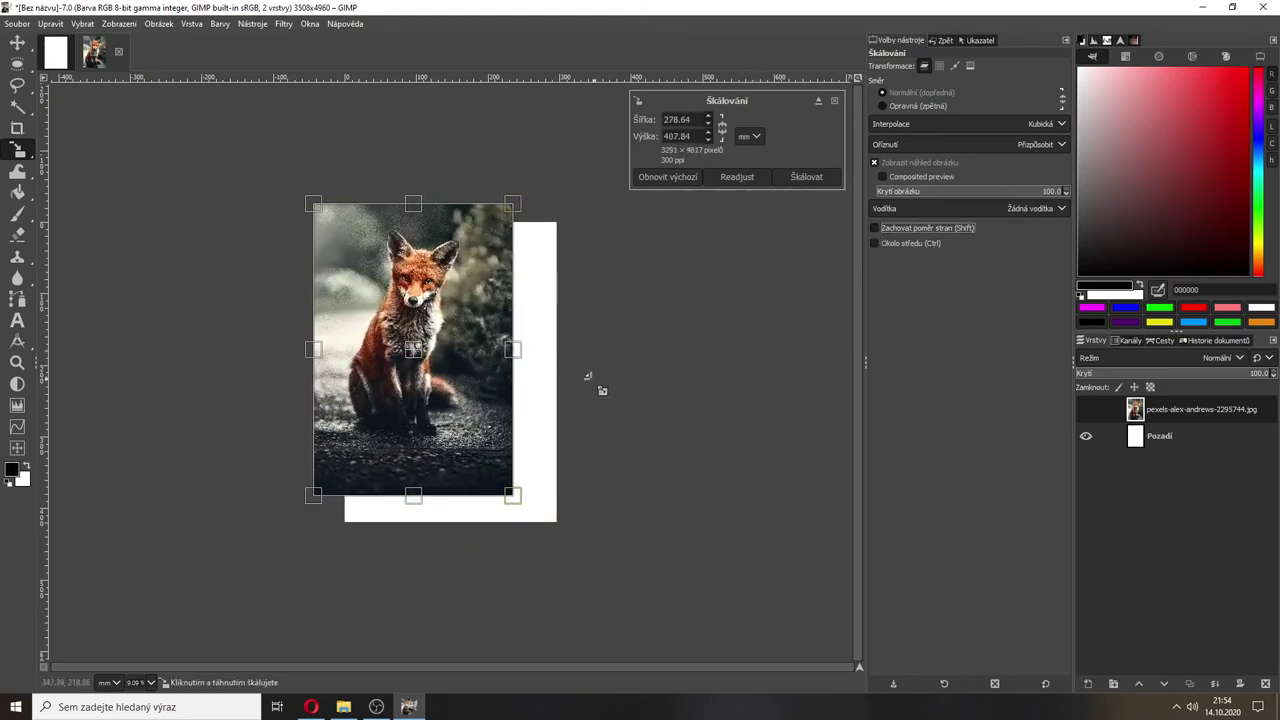
left_click_drag(523, 354, 550, 289)
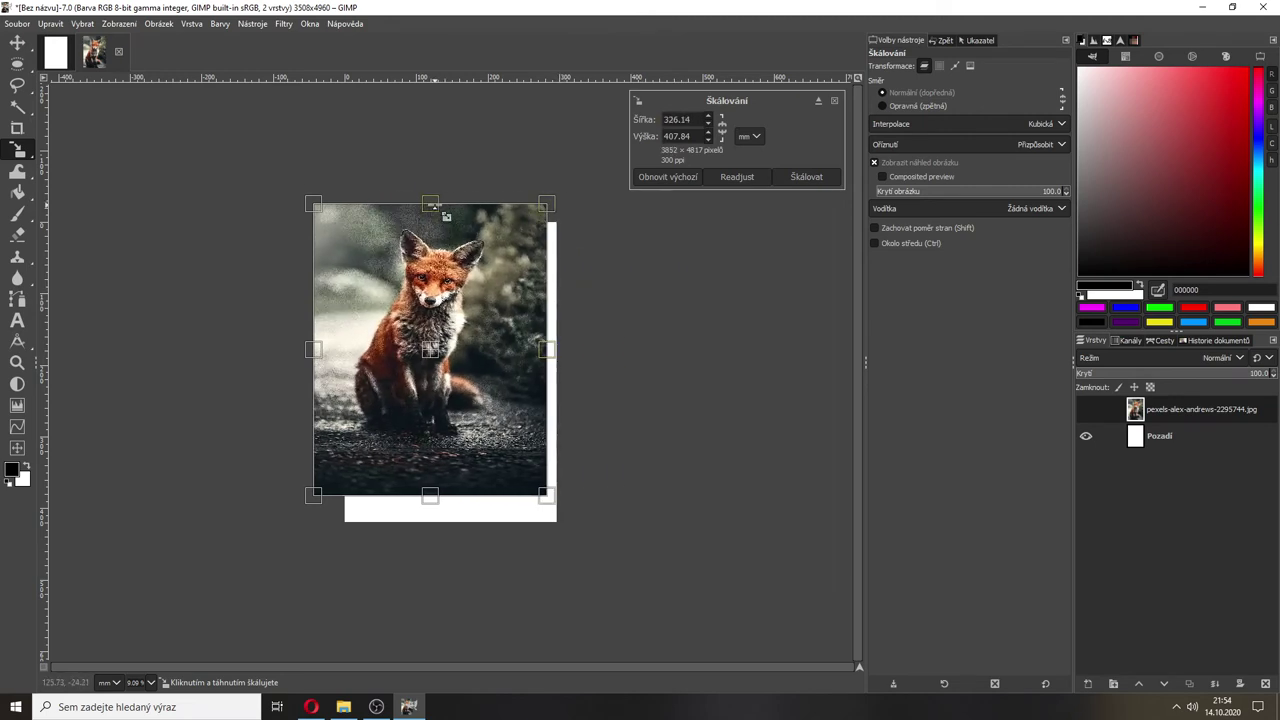
left_click_drag(440, 207, 400, 226)
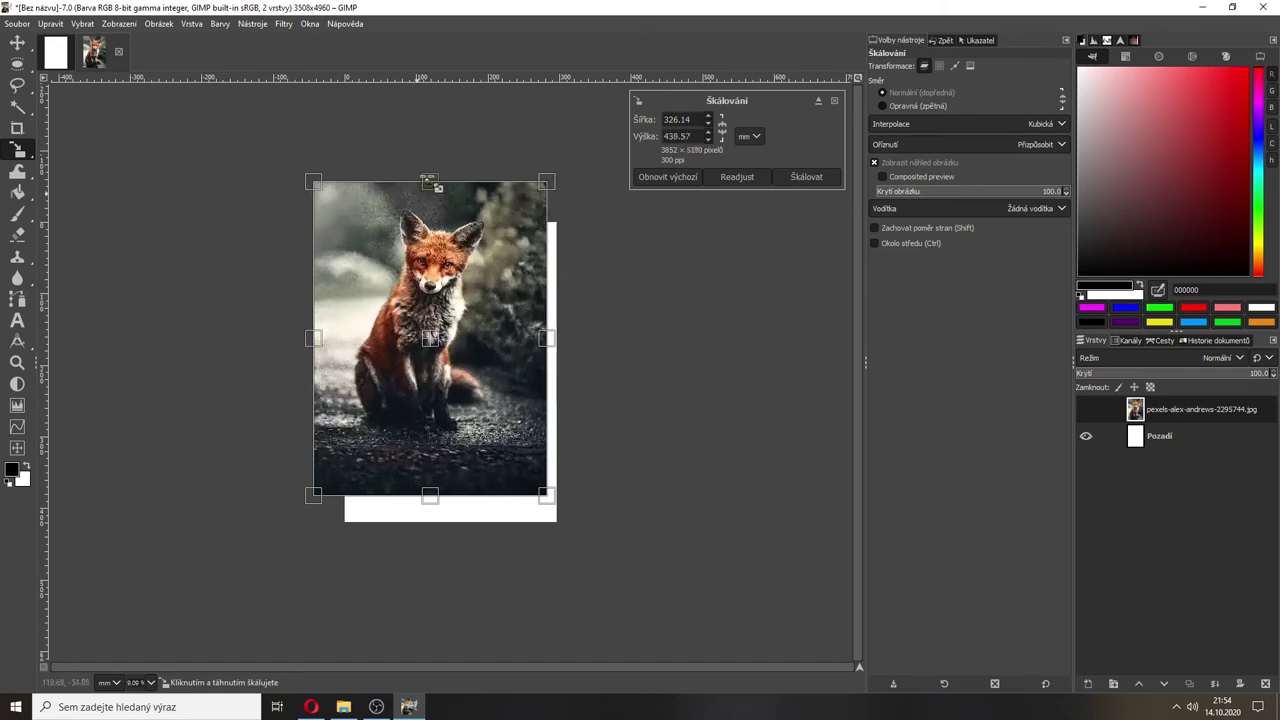
mouse_move(430, 181)
left_mouse_down()
mouse_move(430, 114)
mouse_move(433, 174)
left_mouse_up()
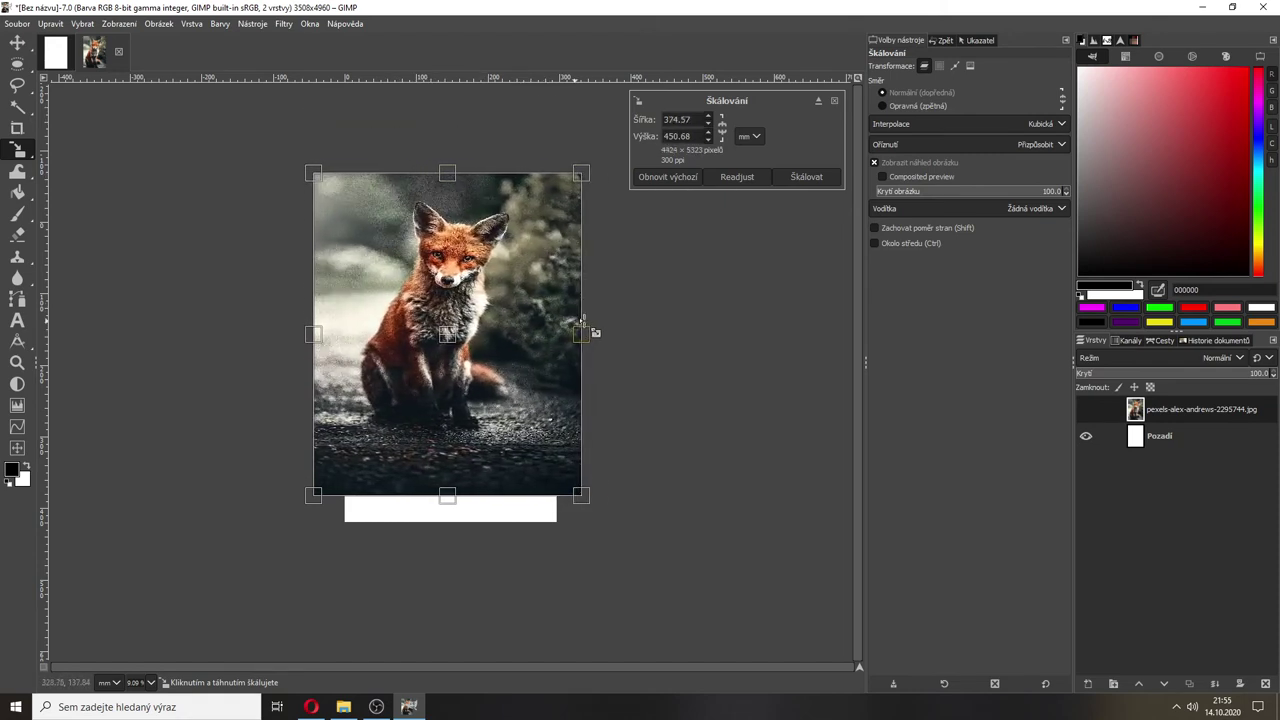
left_click_drag(583, 320, 500, 320)
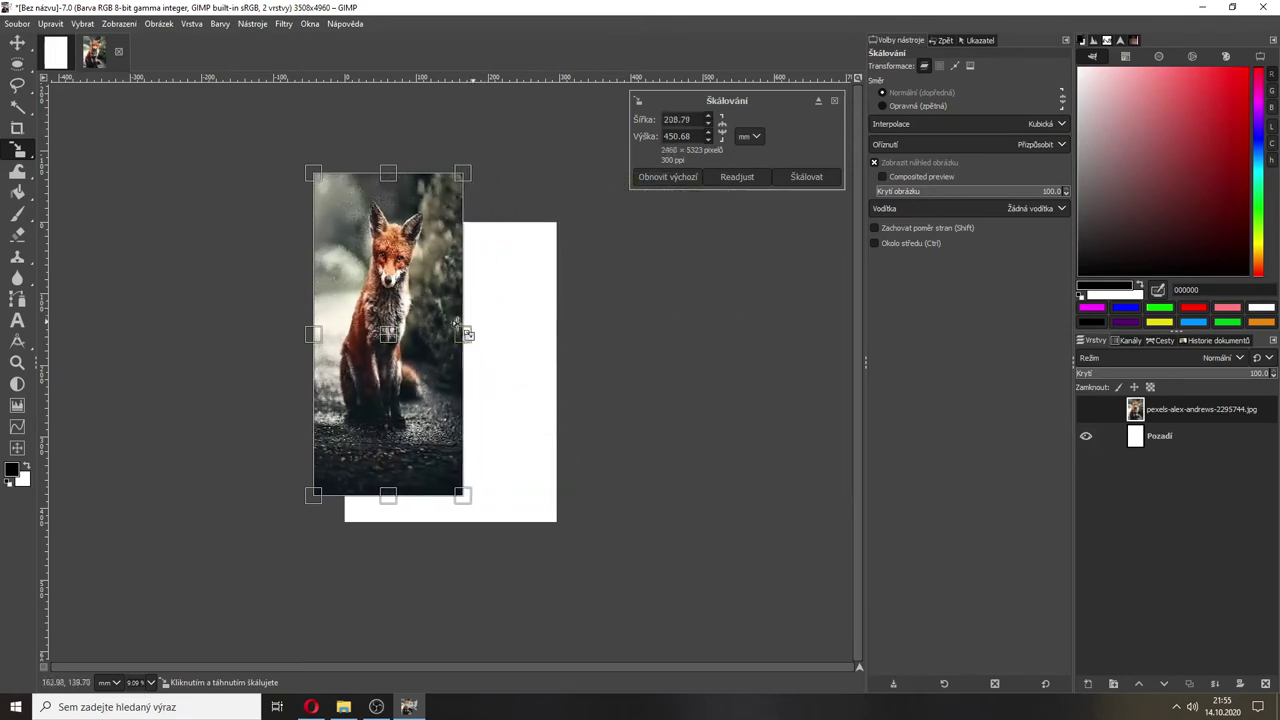
left_click_drag(454, 355, 558, 336)
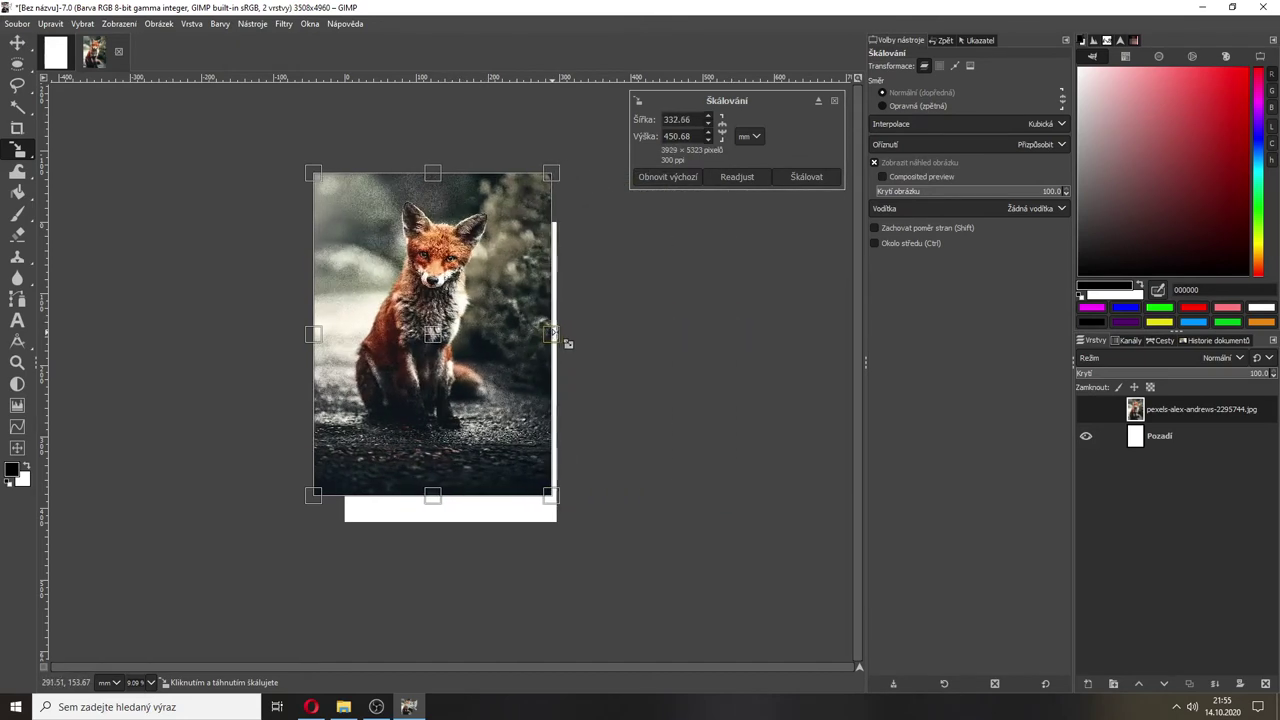
- Relink the aspect ratio, try proportional scaling of the fox layer with and without the around-centre option (Okolo středu), and cancel the scaling
left_click(899, 232)
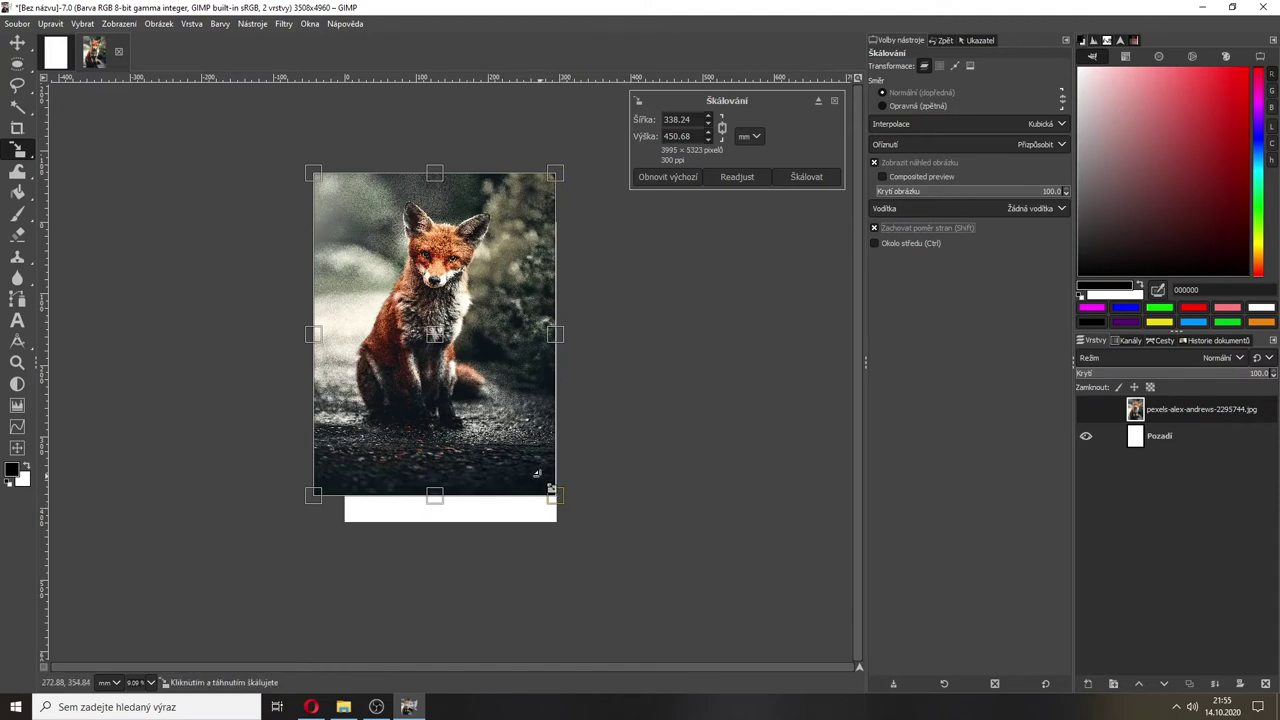
left_click_drag(553, 491, 469, 373)
left_click_drag(426, 327, 550, 406)
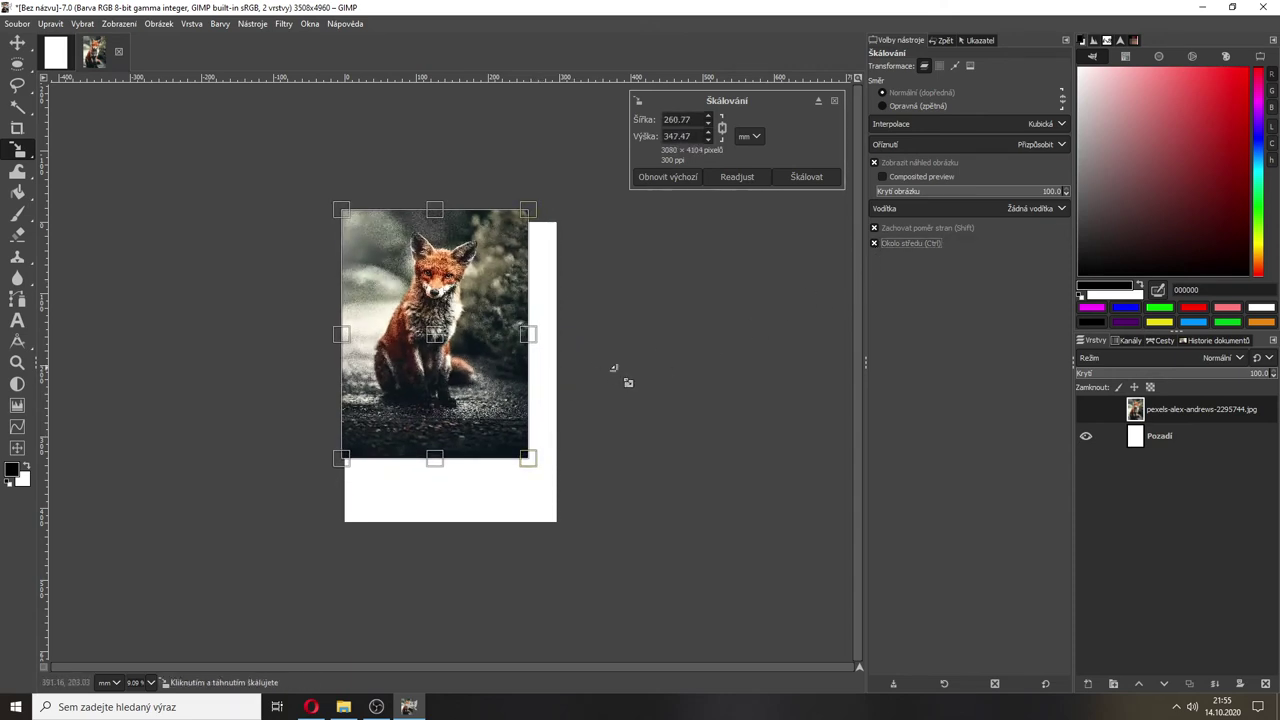
mouse_move(536, 465)
left_mouse_down()
mouse_move(601, 524)
mouse_move(506, 426)
mouse_move(556, 477)
mouse_move(534, 437)
mouse_move(553, 457)
left_mouse_up()
left_click(875, 243)
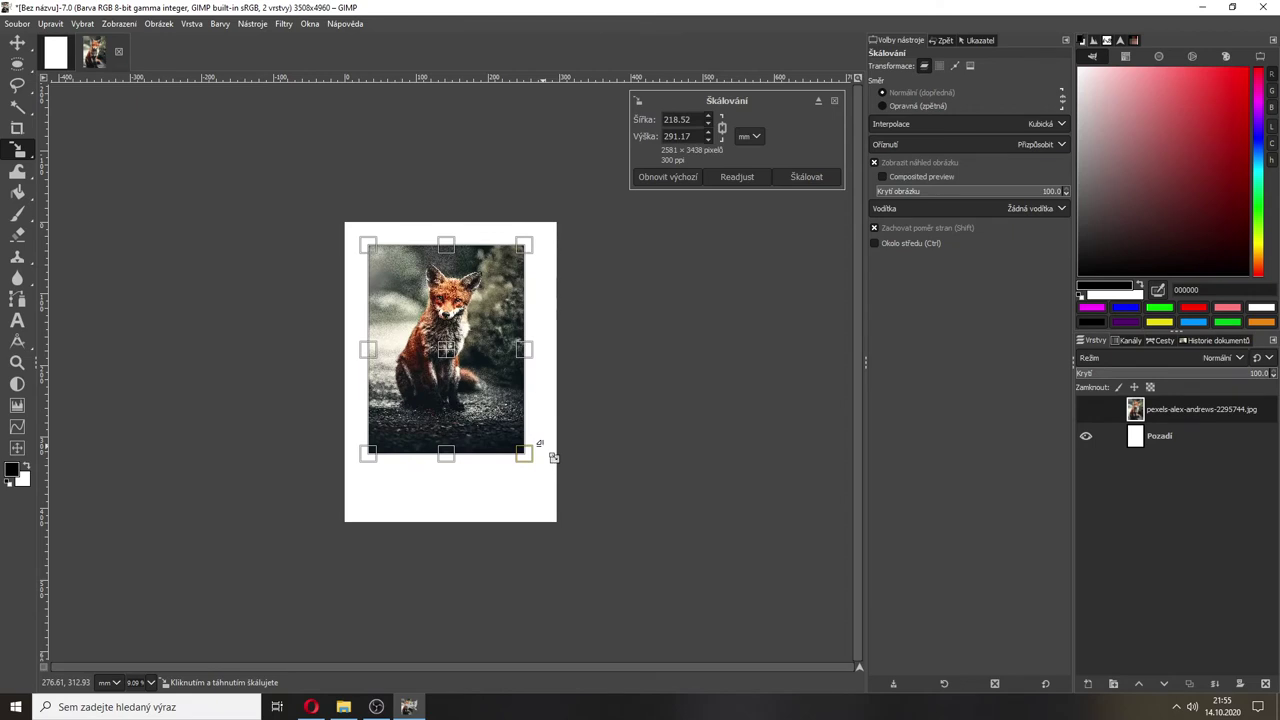
key("Escape")
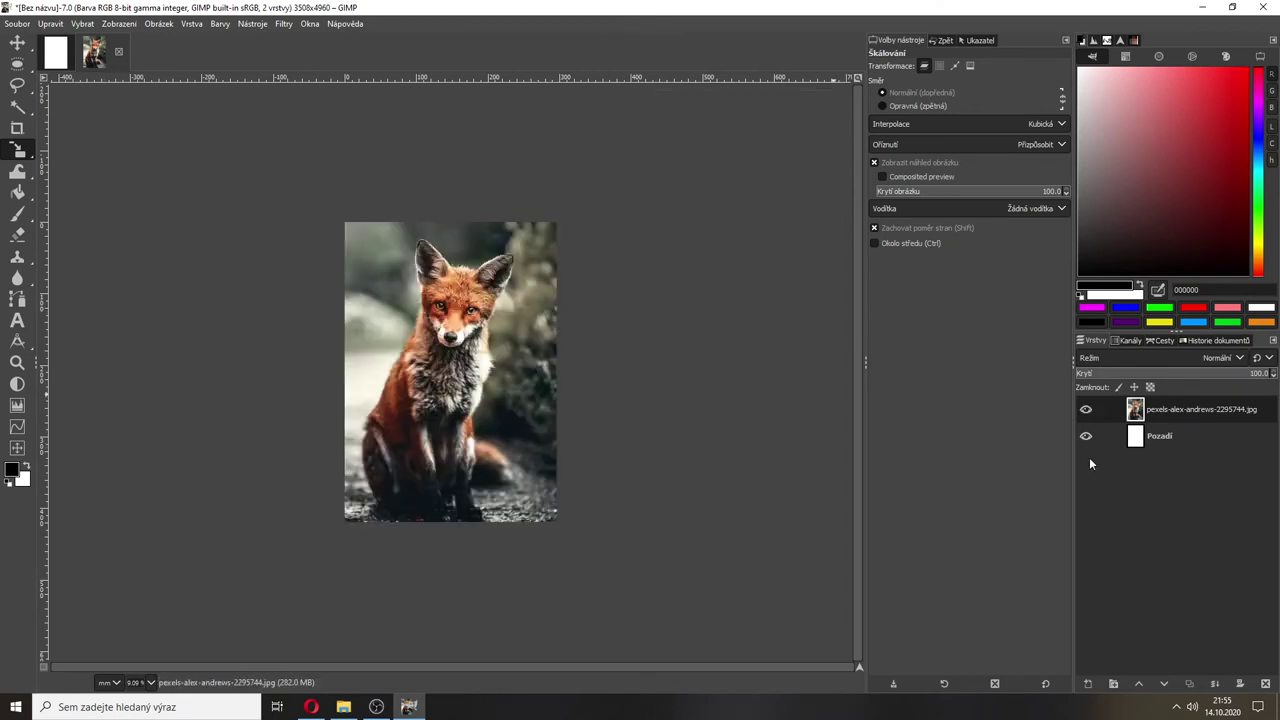
- Duplicate the fox photo layer and rename the copy bezInterpolace
right_click(1166, 406)
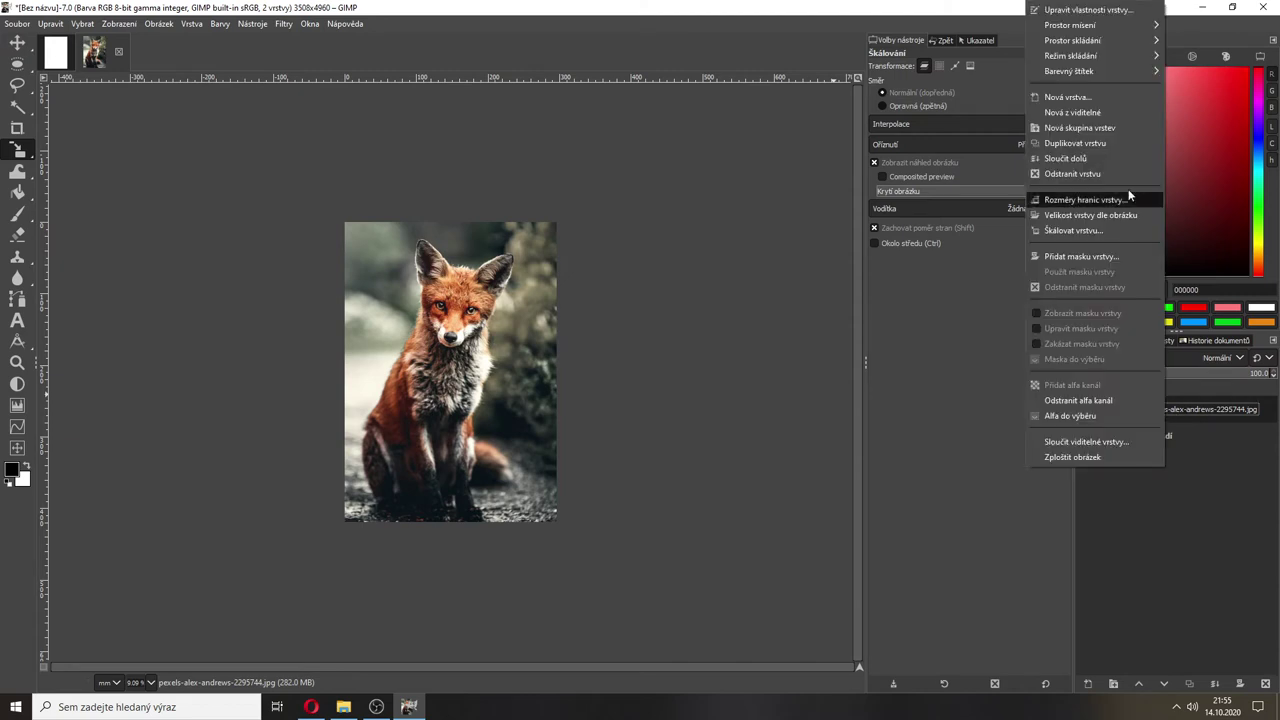
left_click(1086, 143)
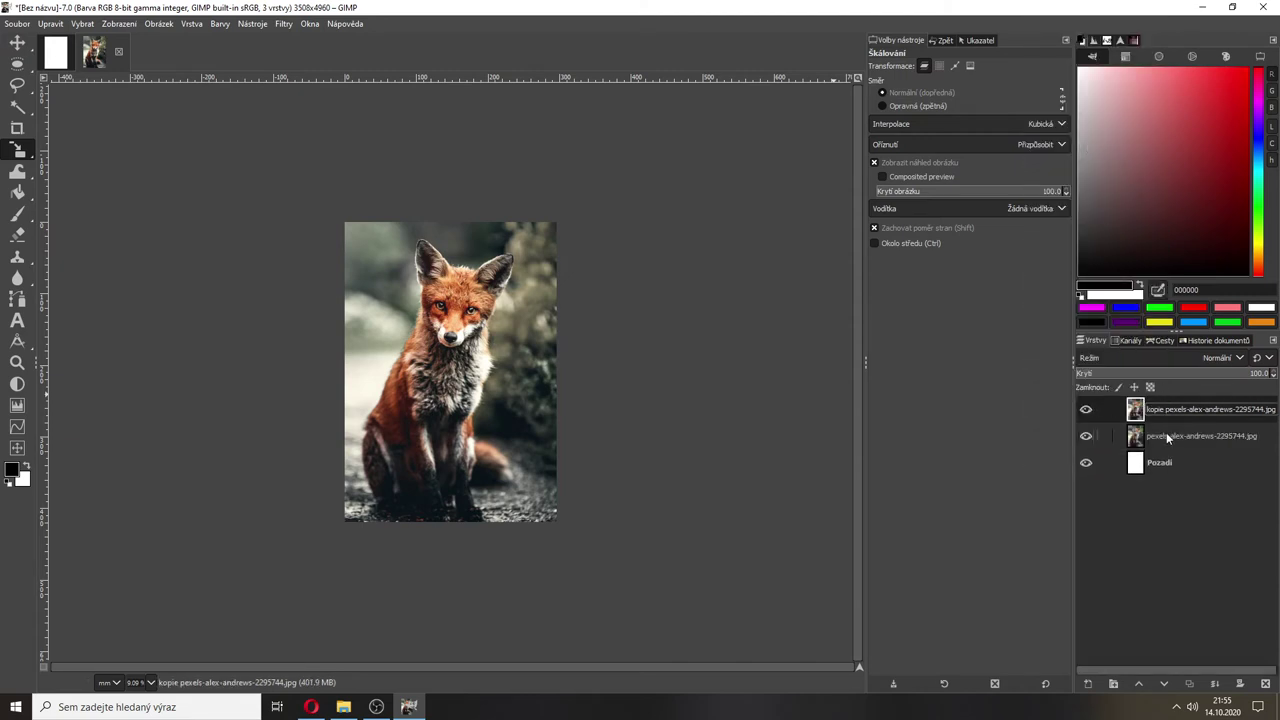
double_click(1169, 407)
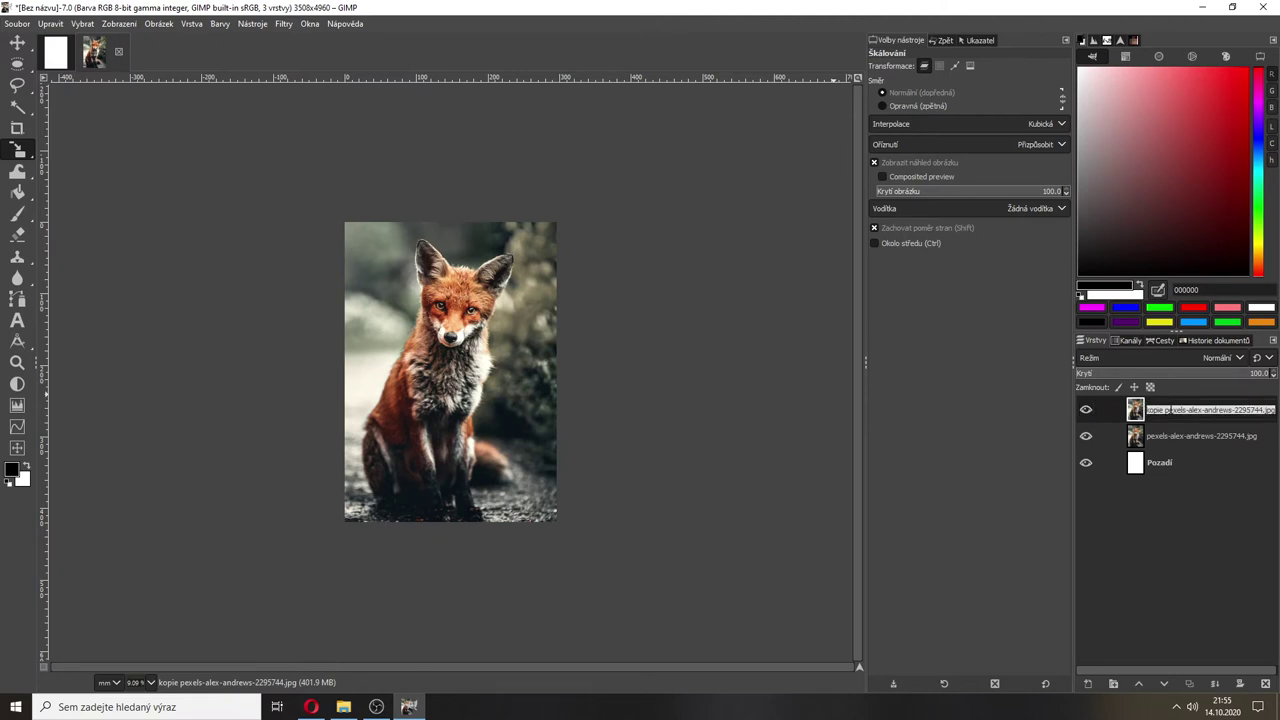
type("bezInterpolace")
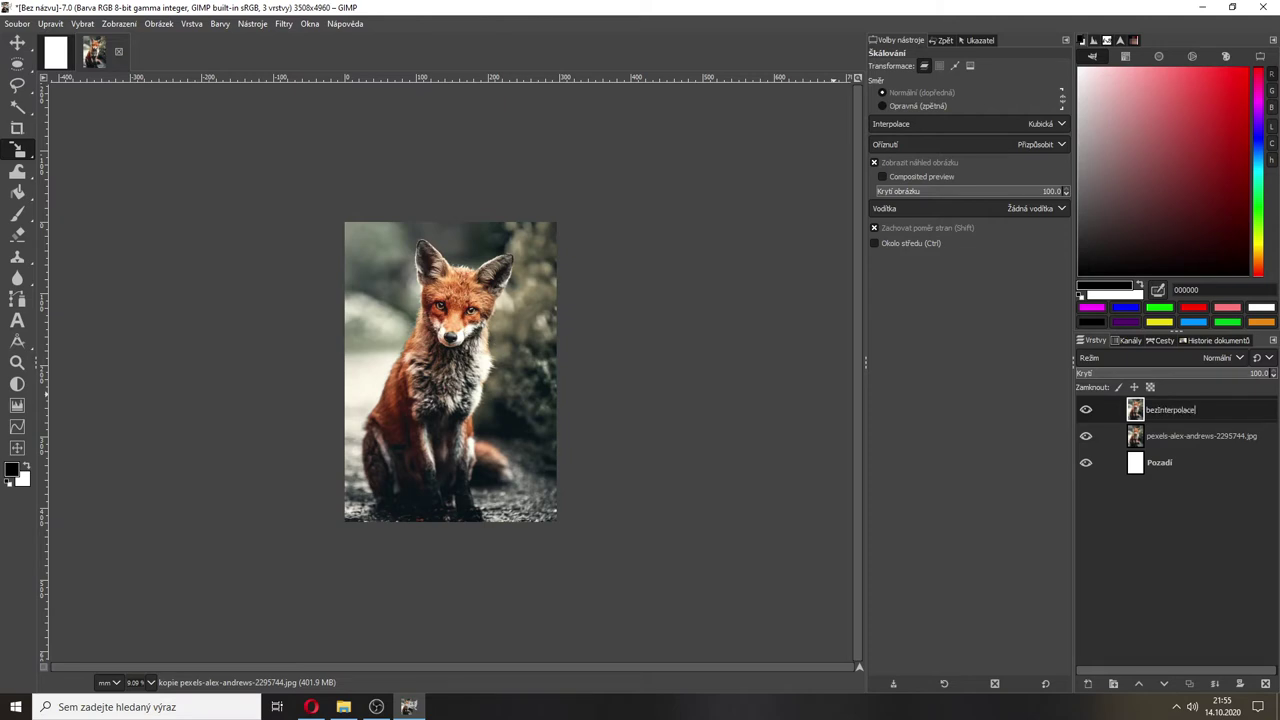
- Make a second duplicate of the fox photo layer and rename it original
right_click(1173, 436)
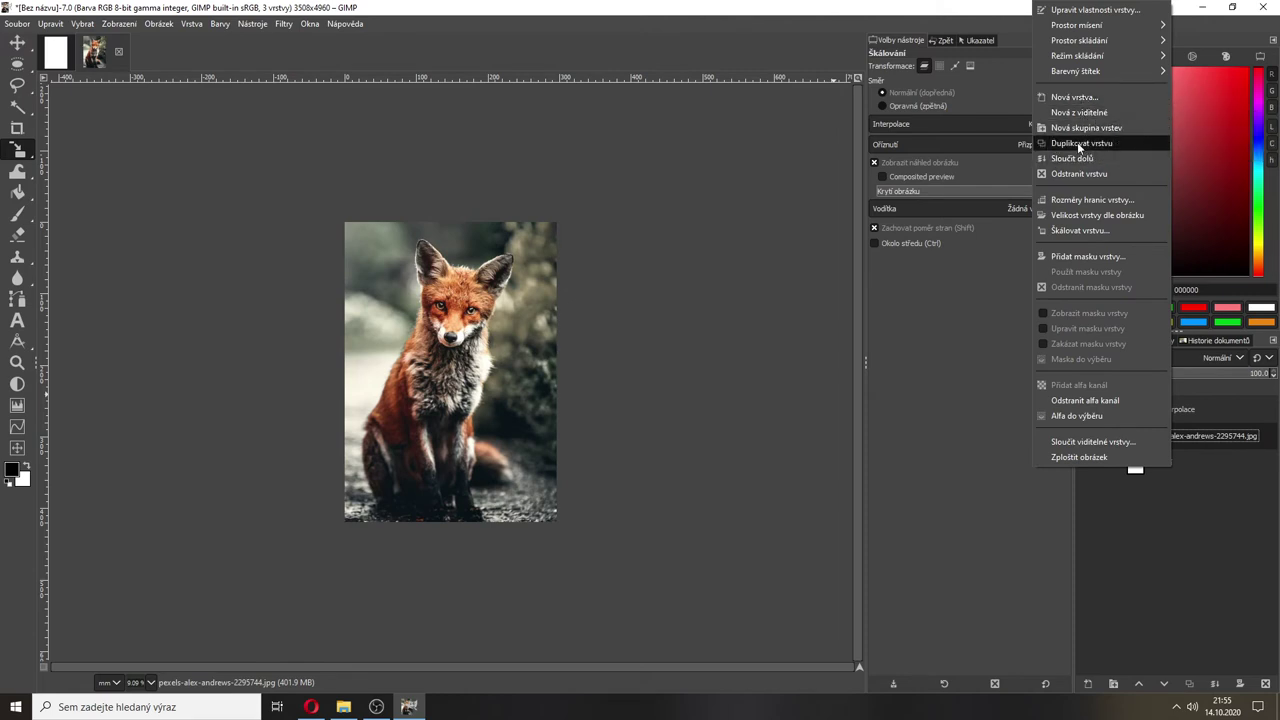
left_click(1075, 141)
double_click(1163, 437)
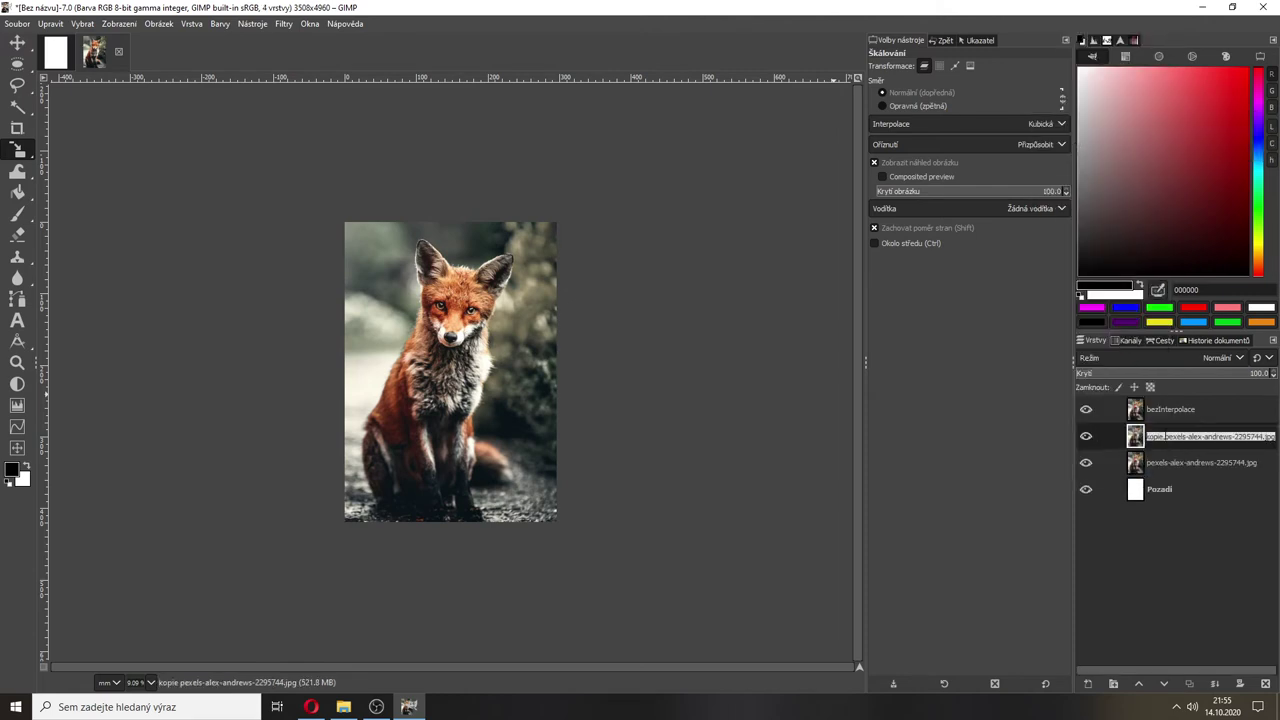
type("s")
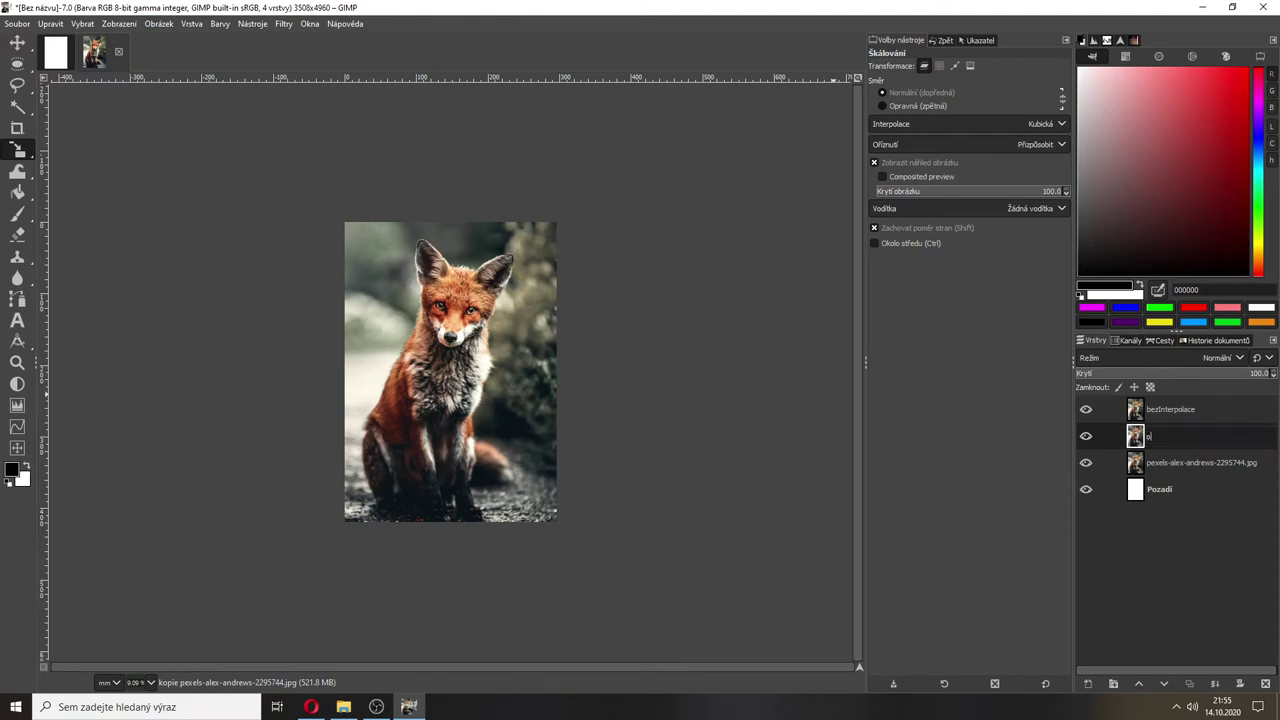
type("riginal")
key("Return")
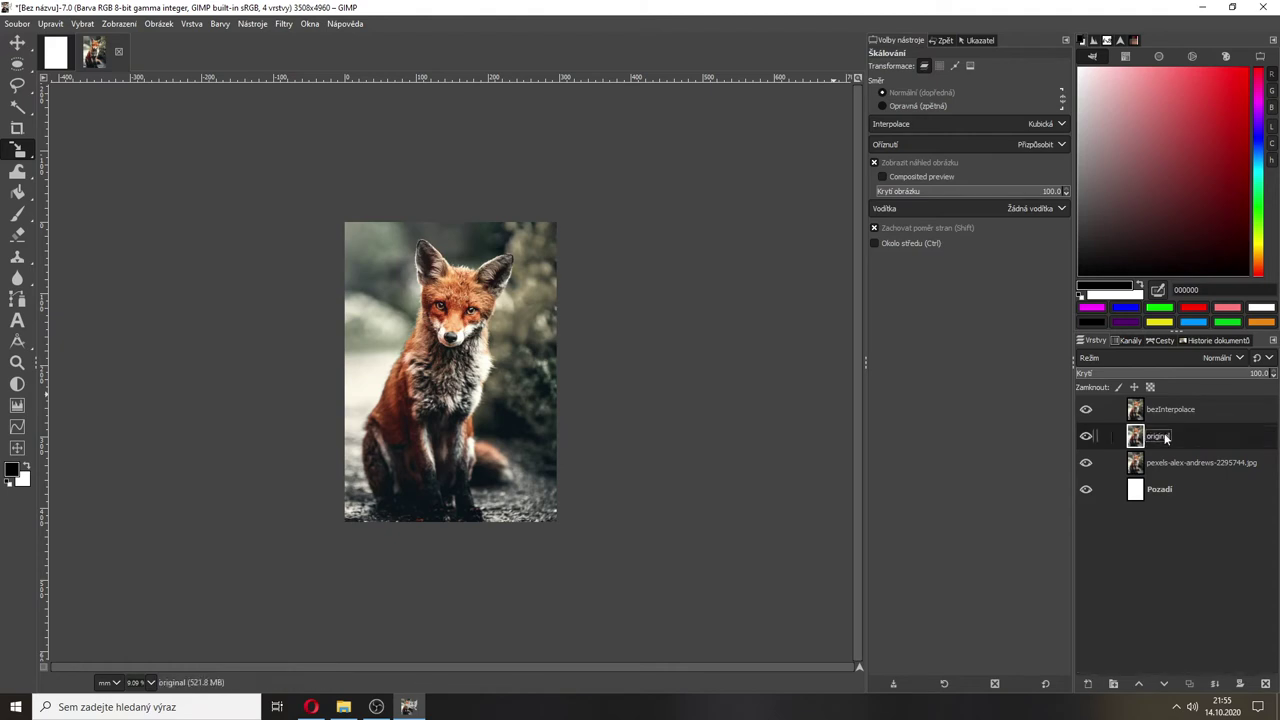
- Rename the source fox photo layer just above the background as interpolovany
left_click(1174, 461)
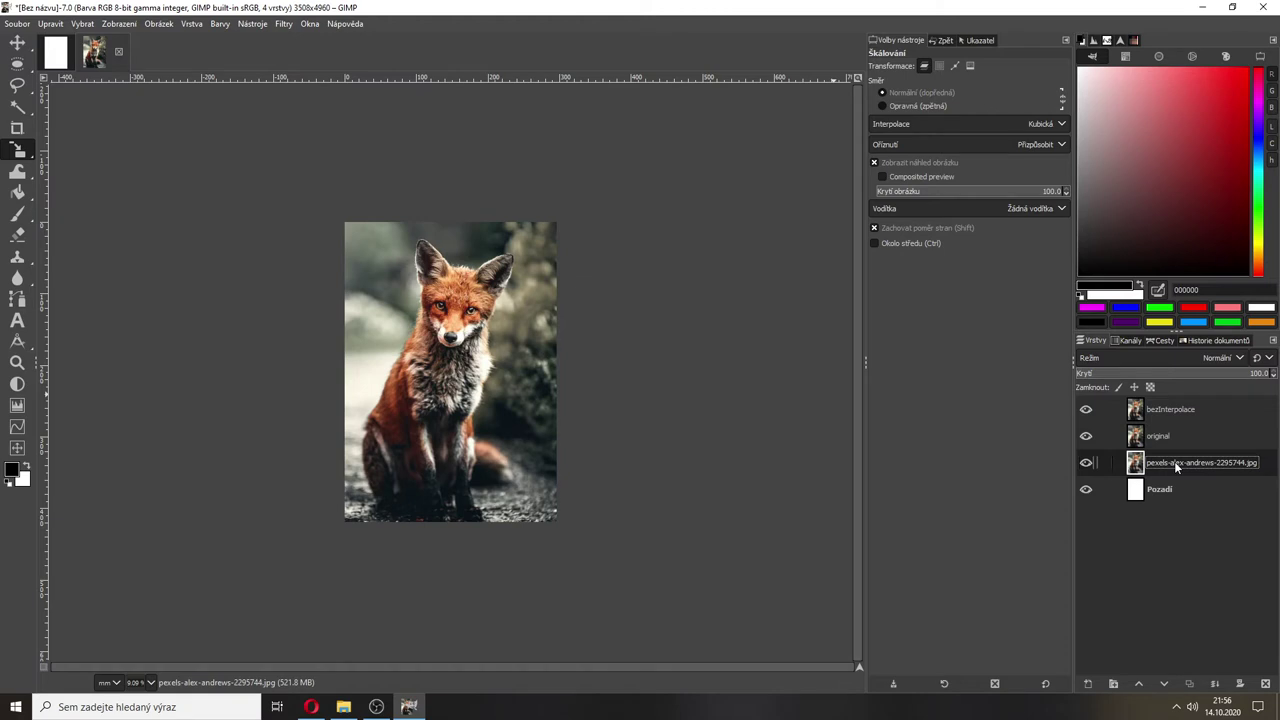
key("ctrl+a")
type("l")
type("nterpolovaný")
key("Return")
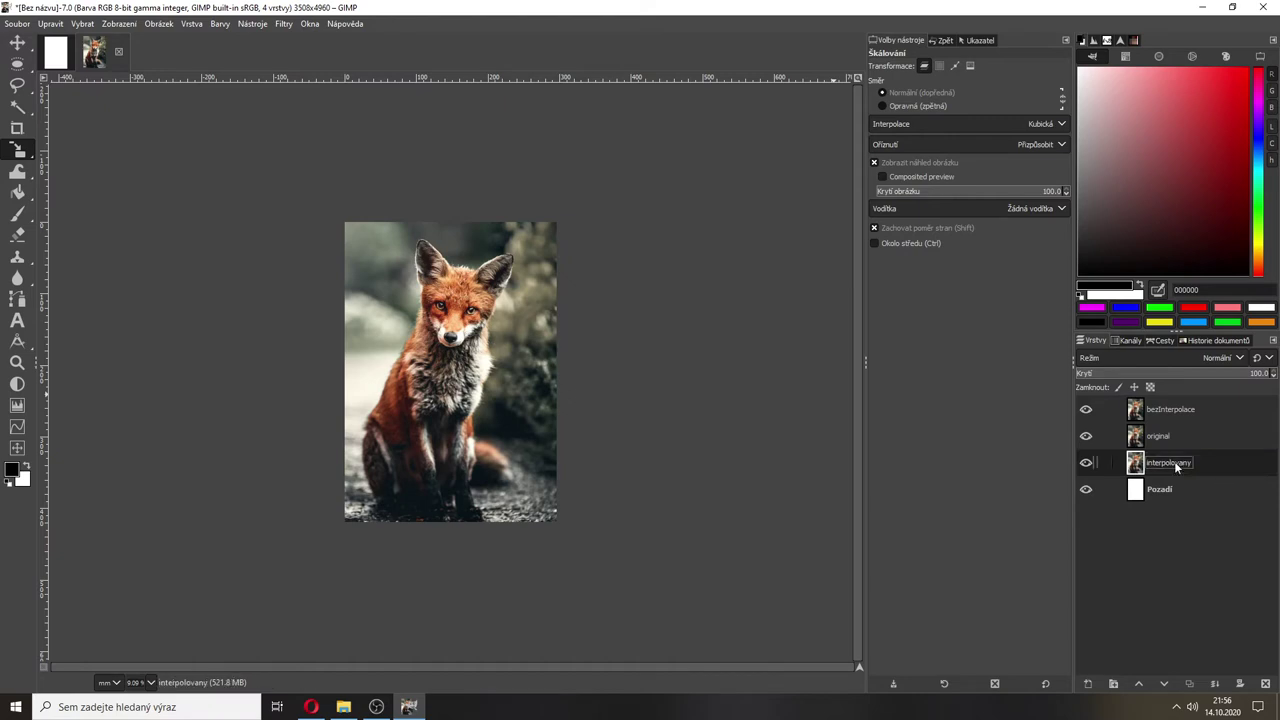
- Hide the original and bezInterpolace layers and move the interpolovany layer to the top of the layer stack
left_click(1086, 437)
left_click_drag(1168, 462, 1156, 416)
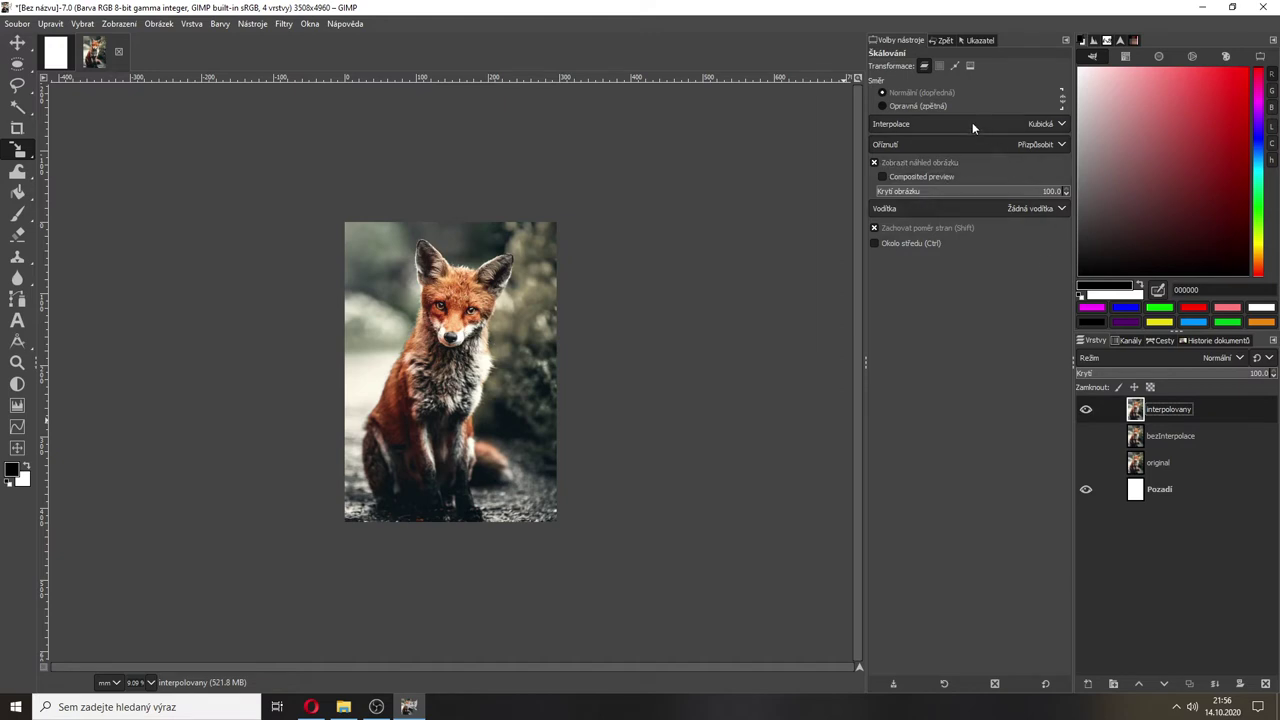
- Scale the interpolovany layer to 50 mm wide, keeping its proportions and using cubic (Kubická) interpolation
left_click(927, 124)
left_click(927, 124)
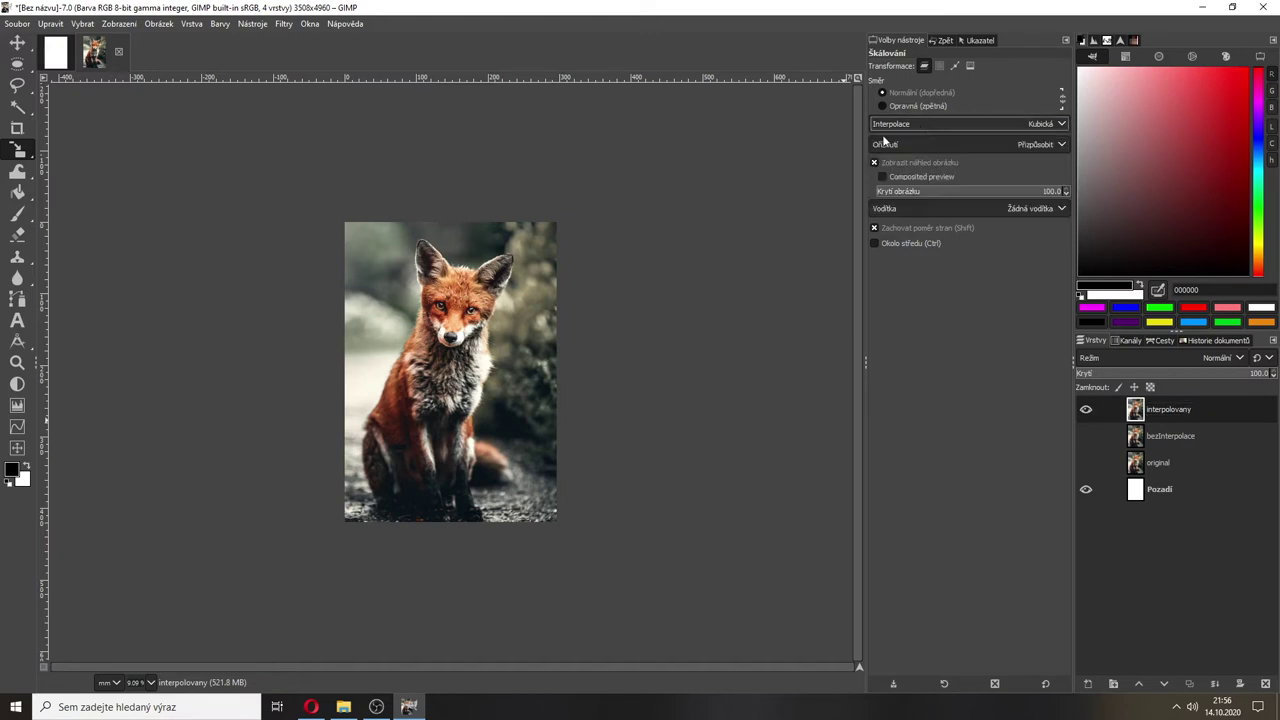
left_click(903, 125)
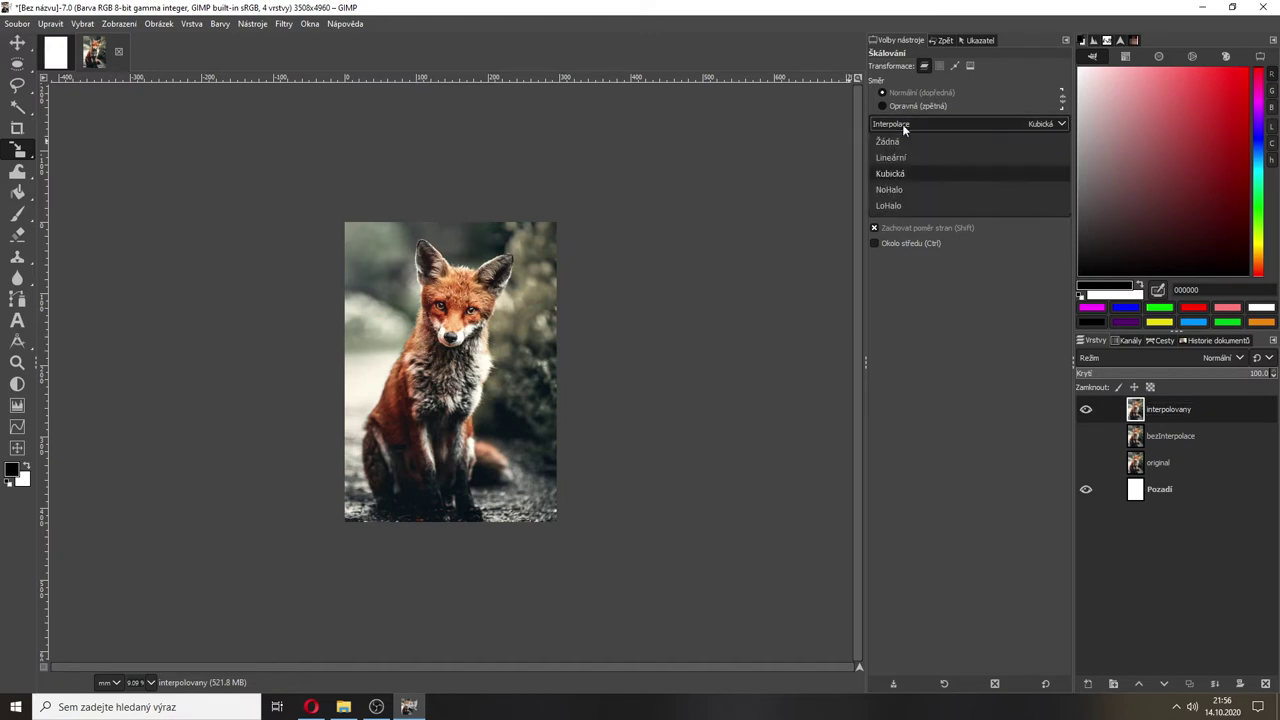
left_click(902, 124)
left_click(432, 395)
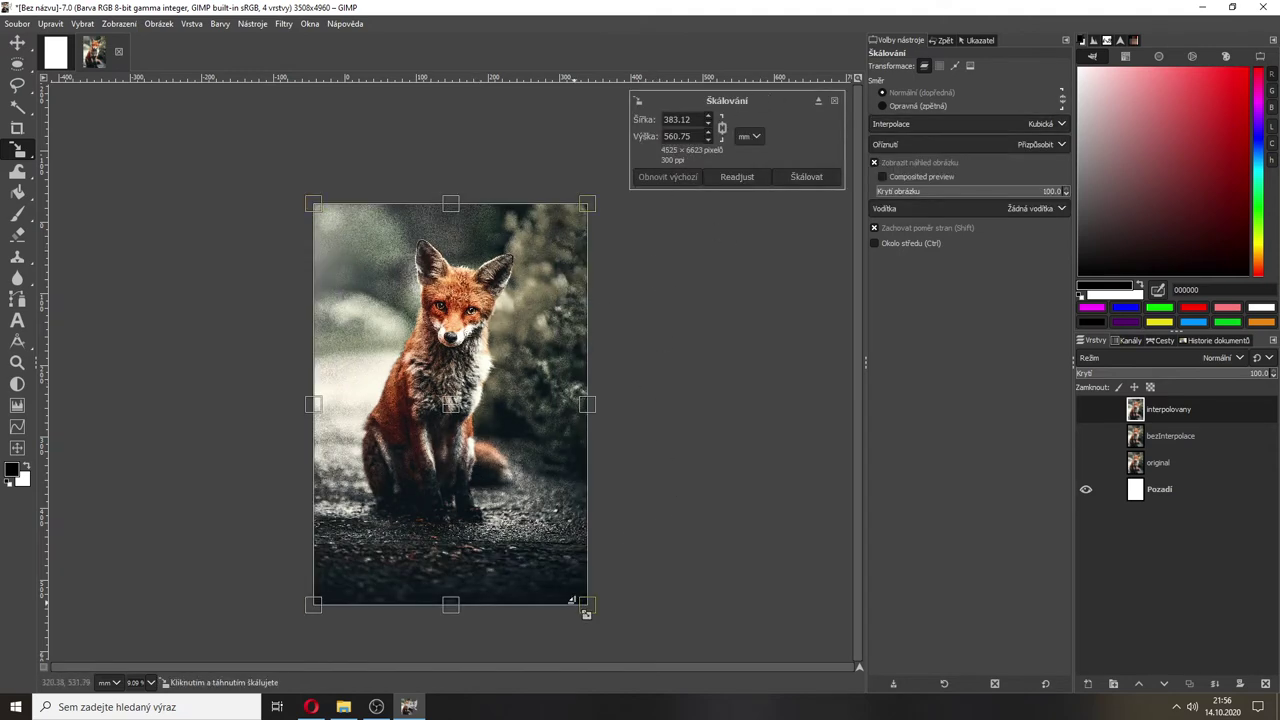
left_click_drag(690, 119, 655, 127)
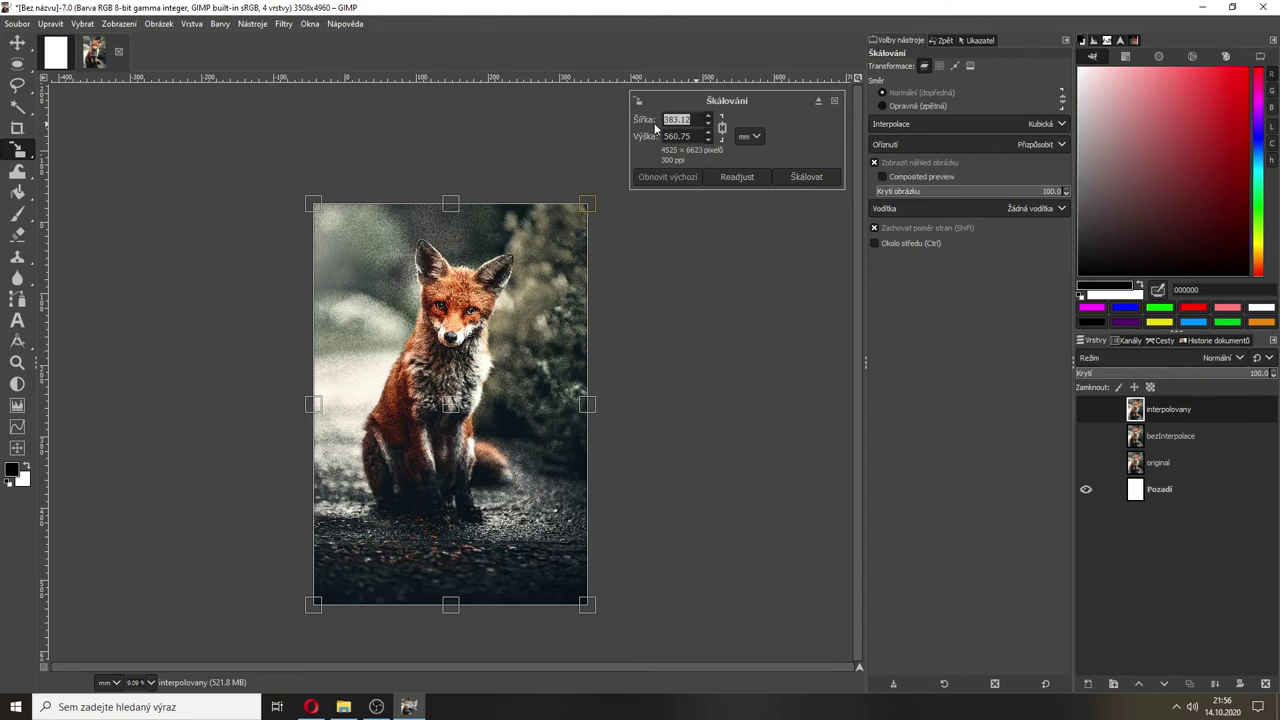
type("50")
left_click(672, 136)
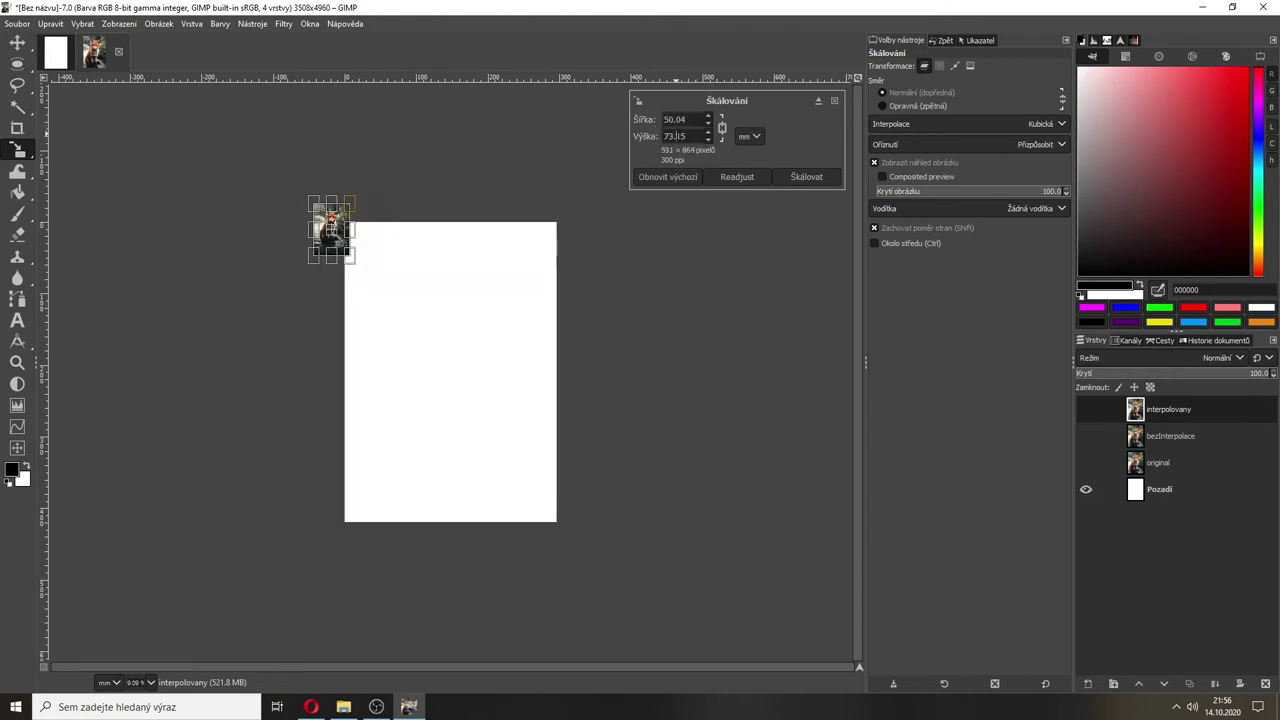
left_click(805, 177)
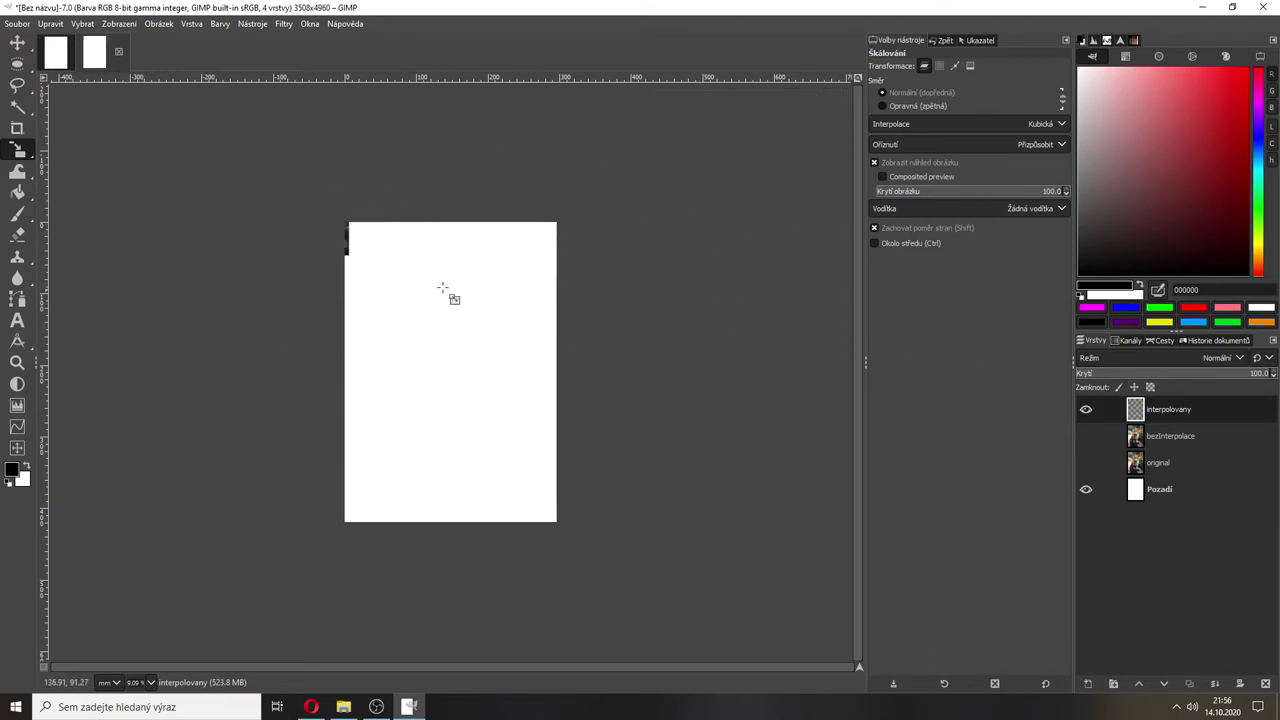
- Reposition the scaled interpolovany layer so it lies fully on the upper-left part of the white page
left_click(380, 291)
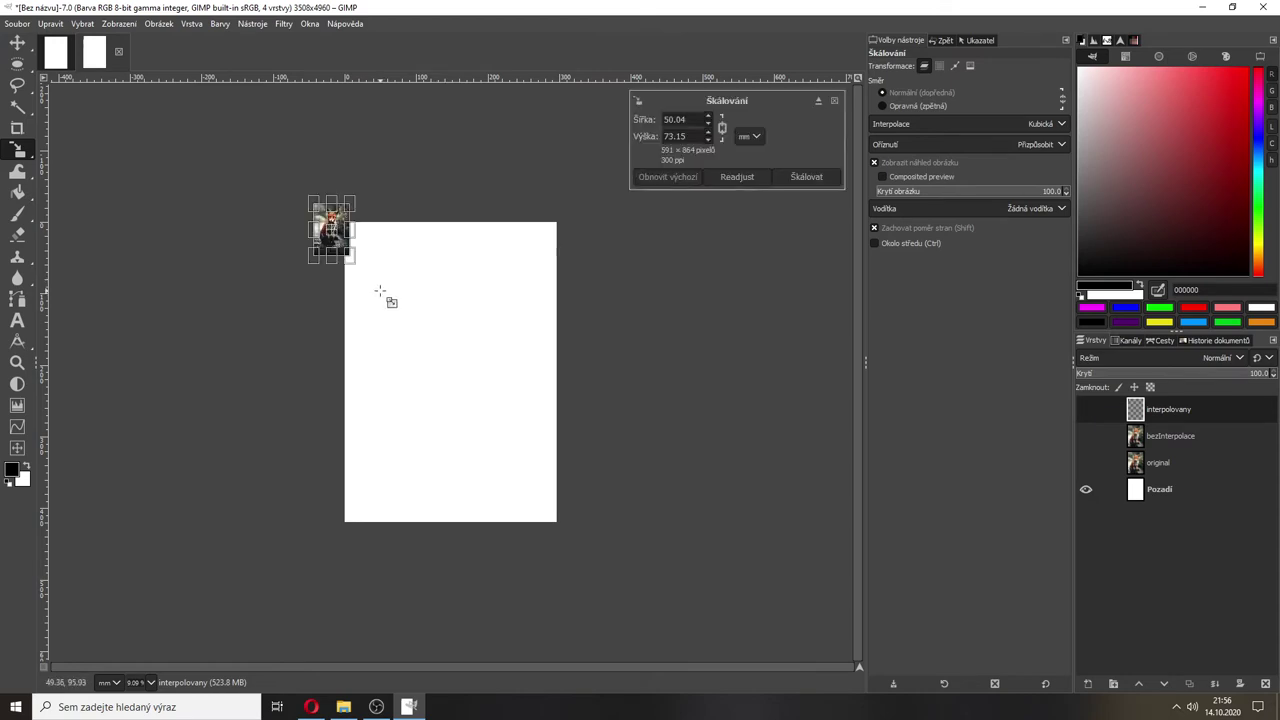
left_click_drag(329, 232, 392, 296)
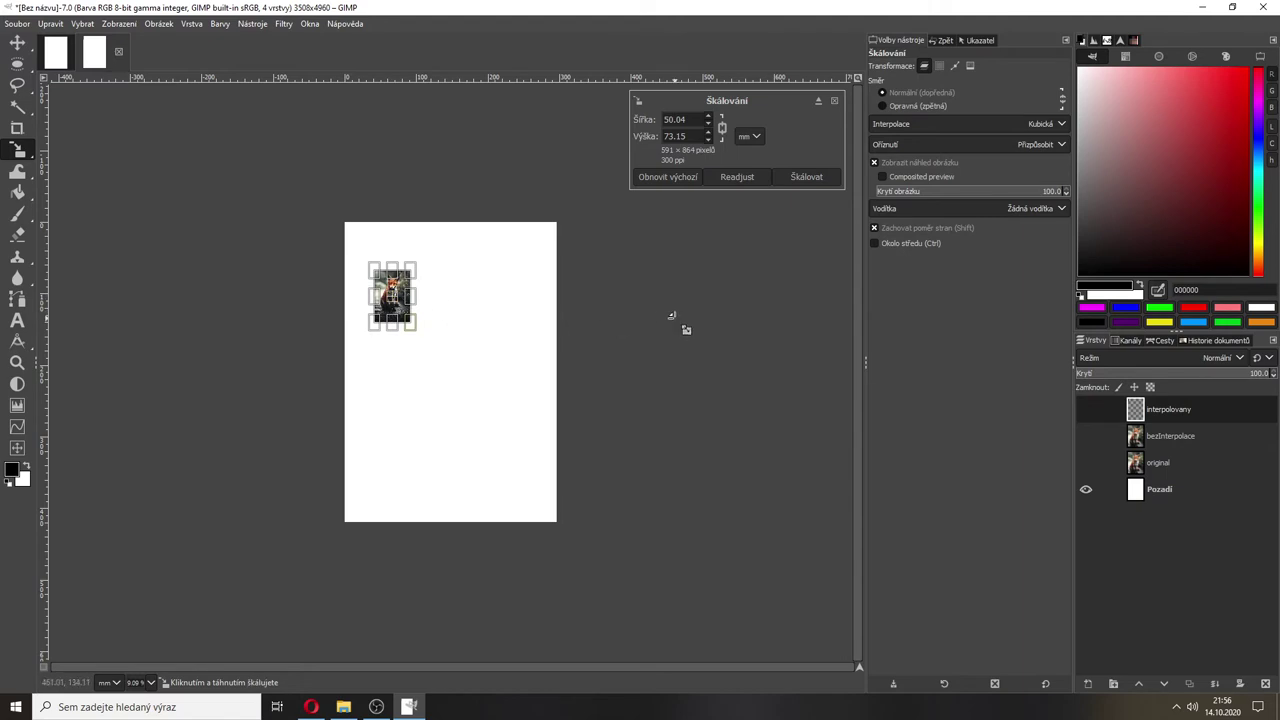
key("Return")
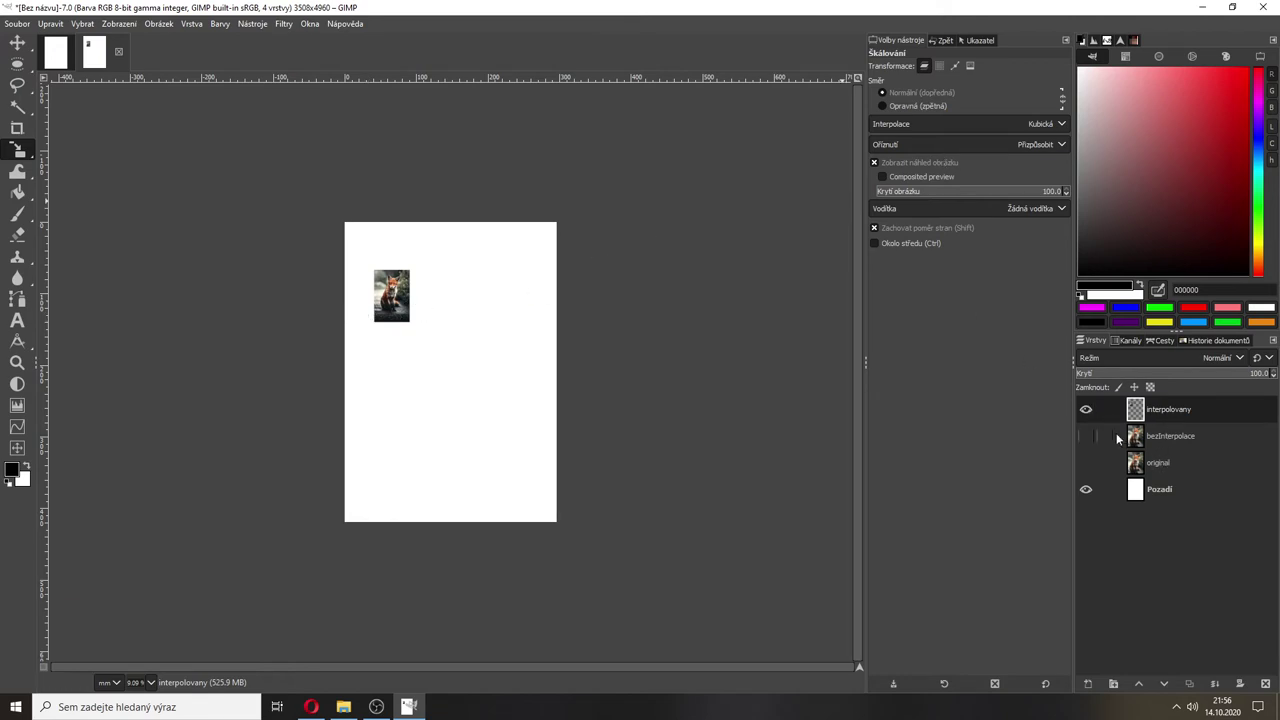
- Make the bezInterpolace layer visible, move it to the top of the layer stack and hide interpolovany
left_click(1158, 435)
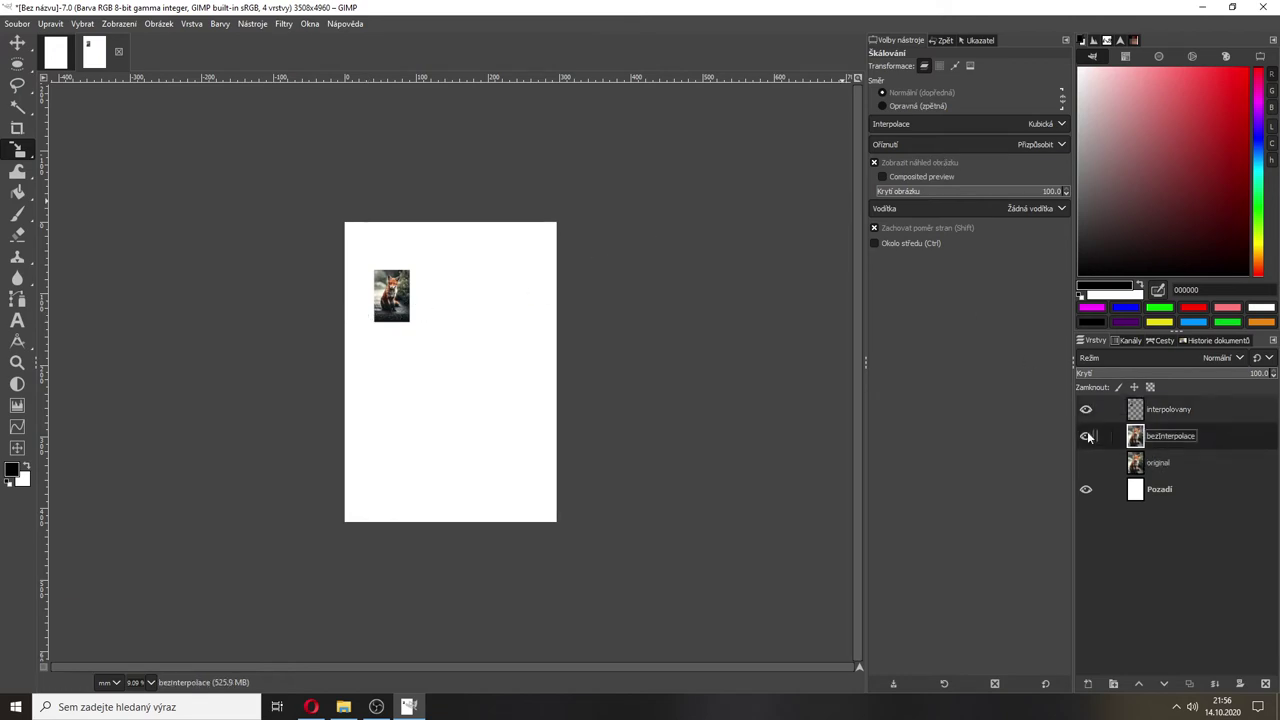
left_click(1085, 435)
left_click_drag(1148, 438, 1140, 402)
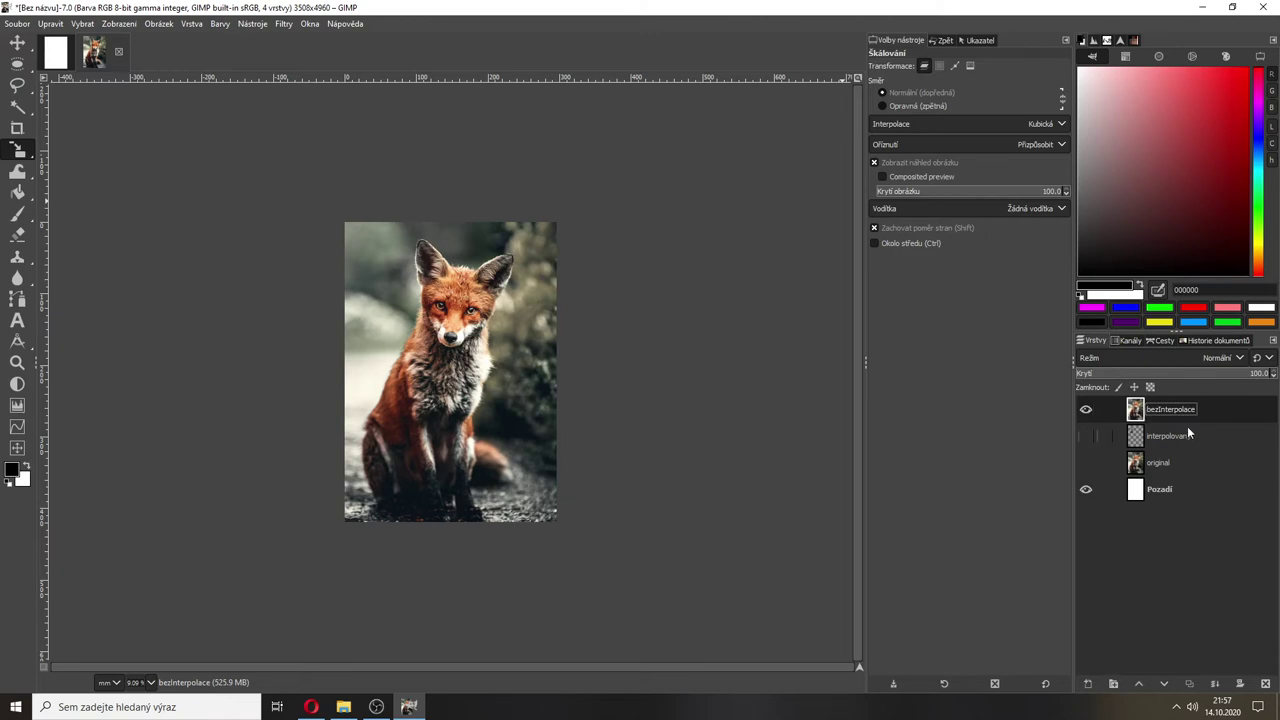
- Scale the bezInterpolace layer to 50 mm wide, keeping its proportions, with interpolation set to none (Žádná)
left_click(911, 118)
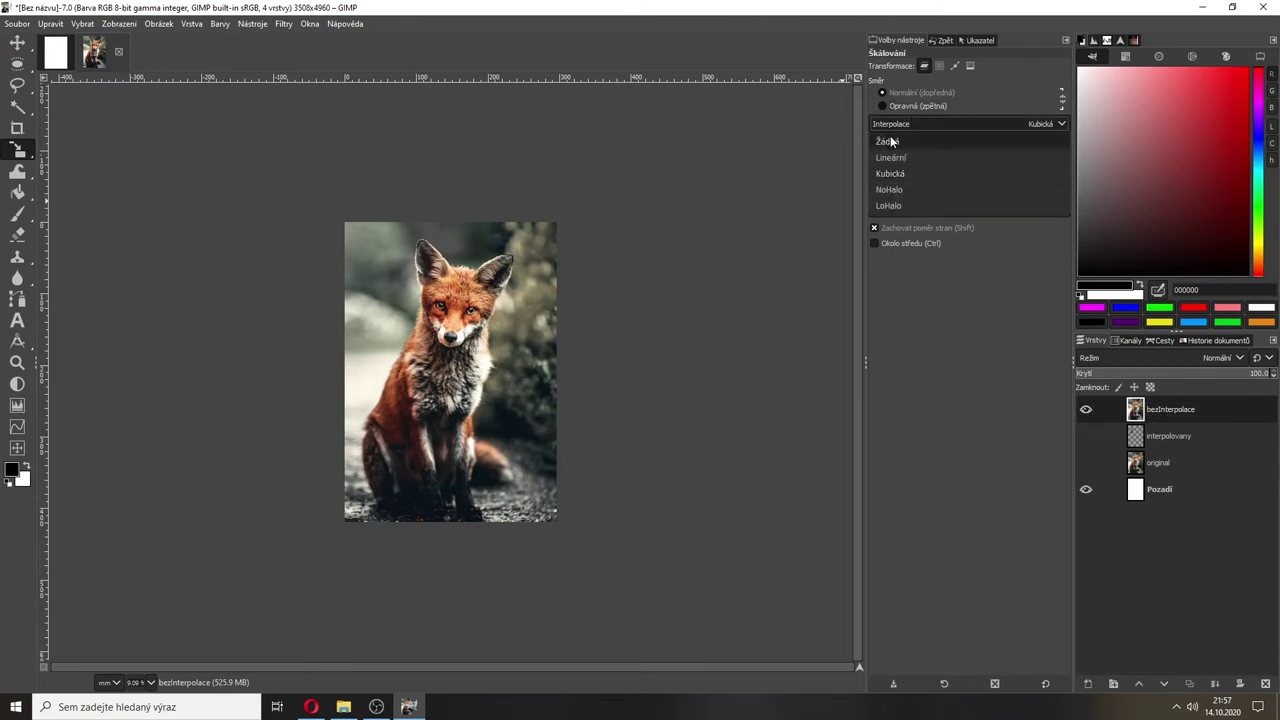
left_click(893, 142)
left_click(462, 361)
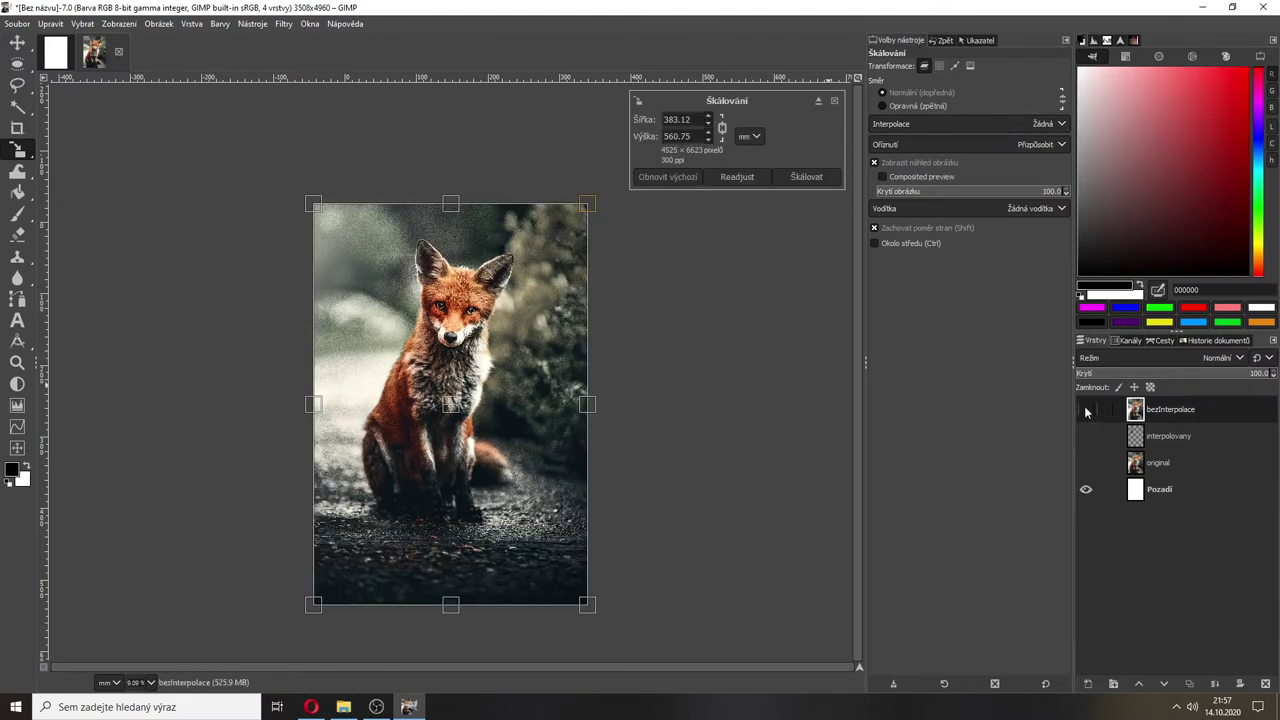
left_click(1086, 410)
double_click(678, 119)
type("50")
key("Tab")
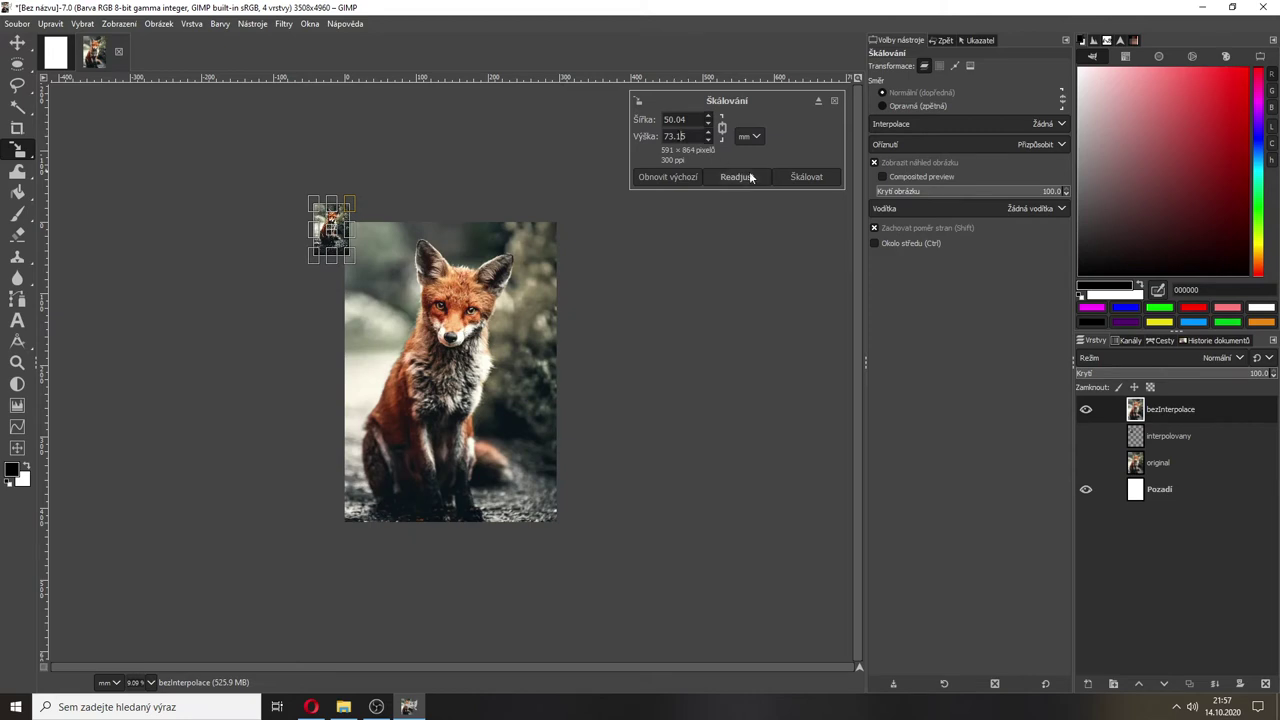
left_click(790, 177)
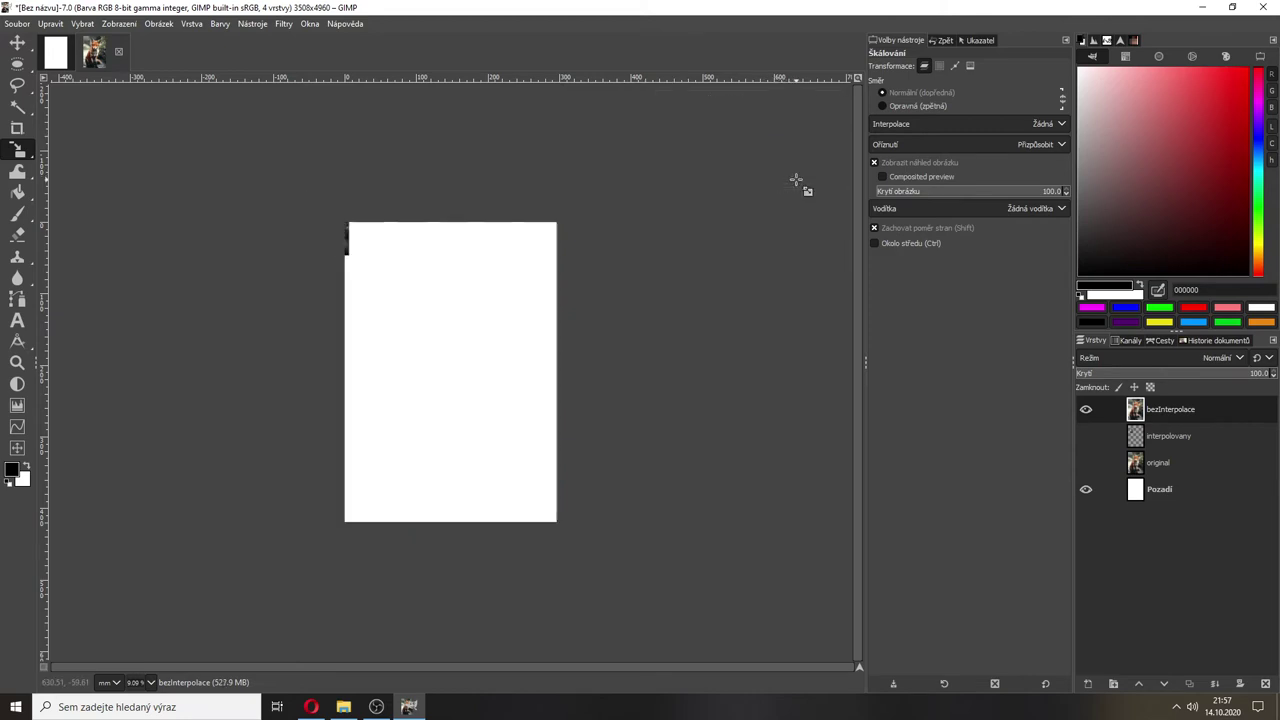
- Reposition the scaled bezInterpolace layer onto the upper-right part of the white page
left_click(490, 333)
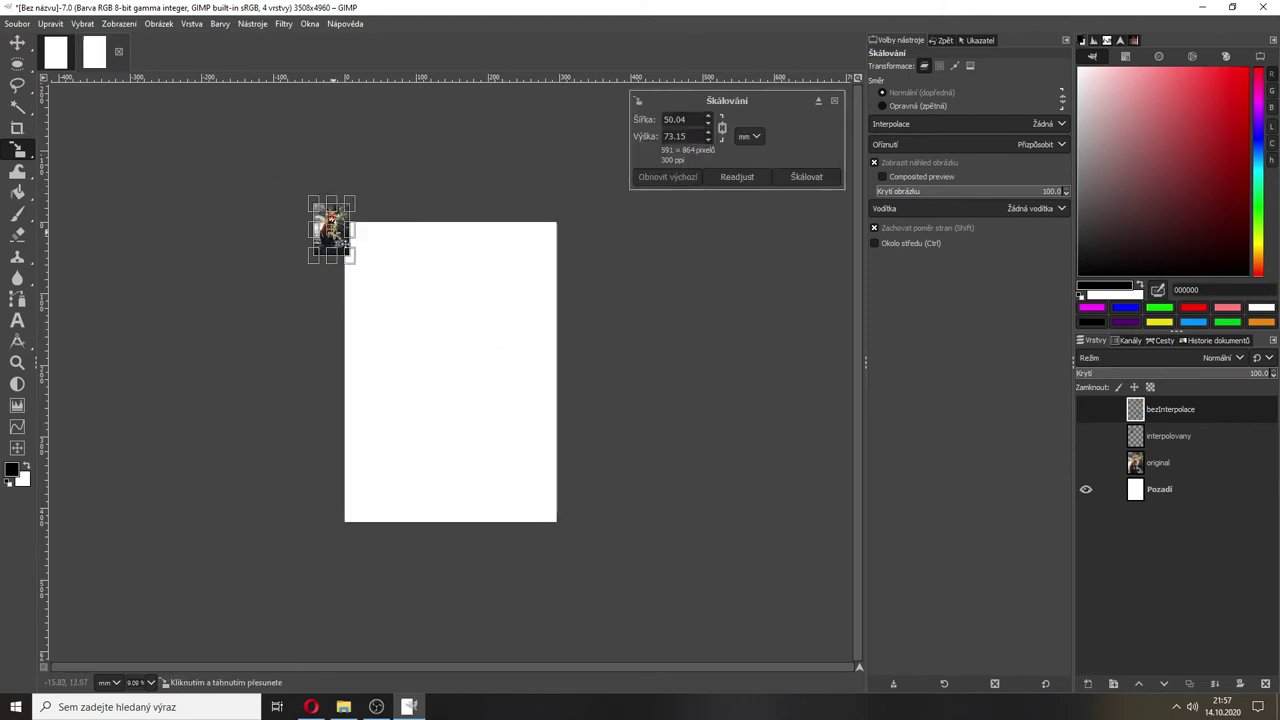
left_click_drag(331, 230, 495, 278)
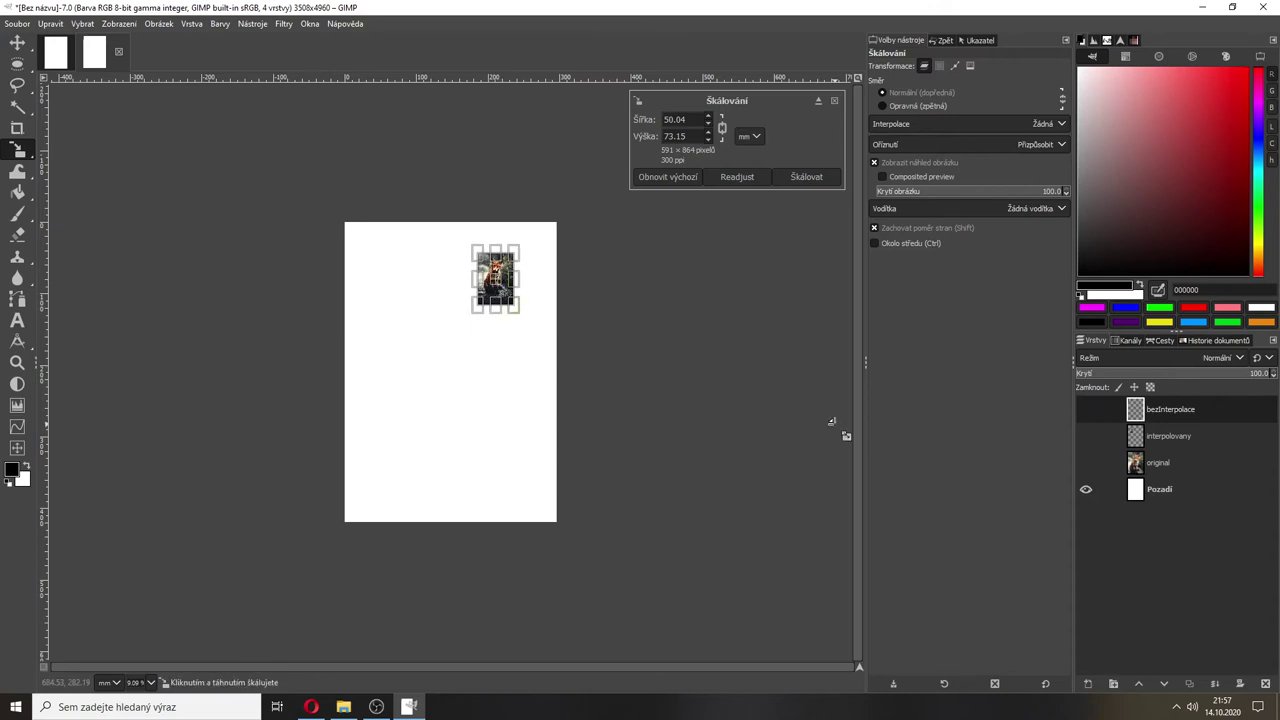
key("Return")
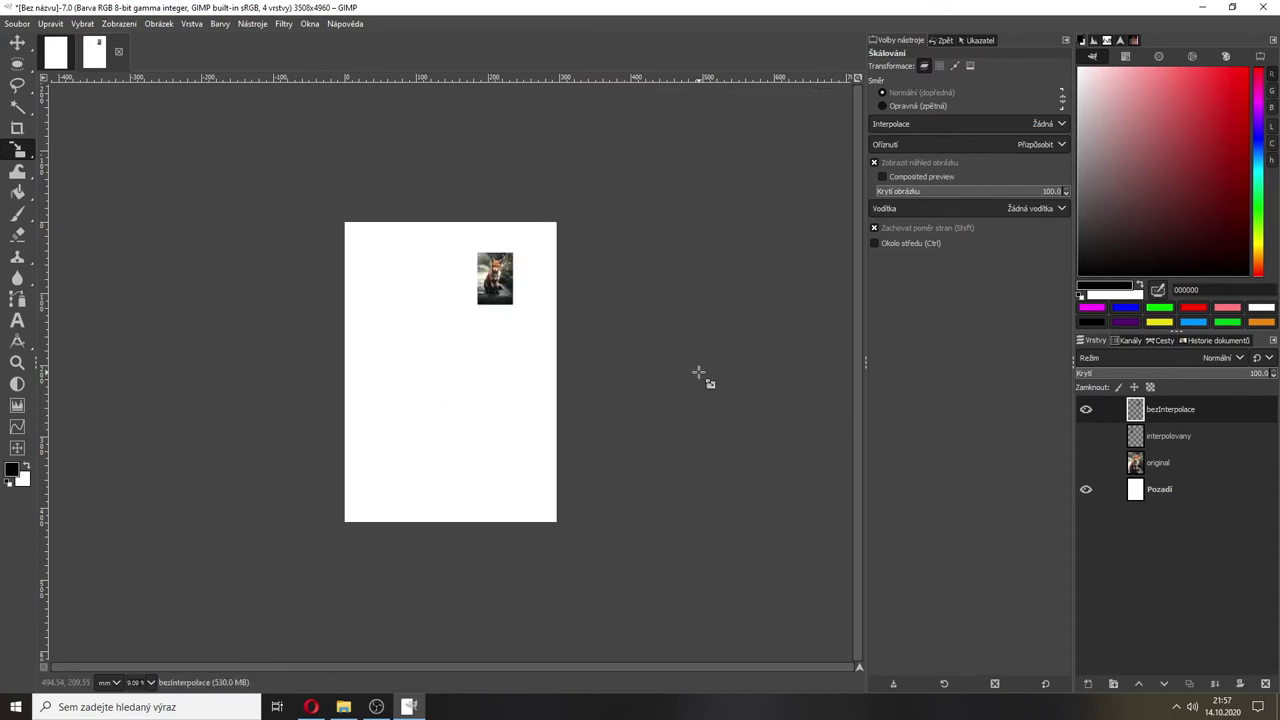
- Show the interpolovany layer, keep original hidden, and move the bezInterpolace photo directly beside the interpolated one at the same height
left_click(1087, 434)
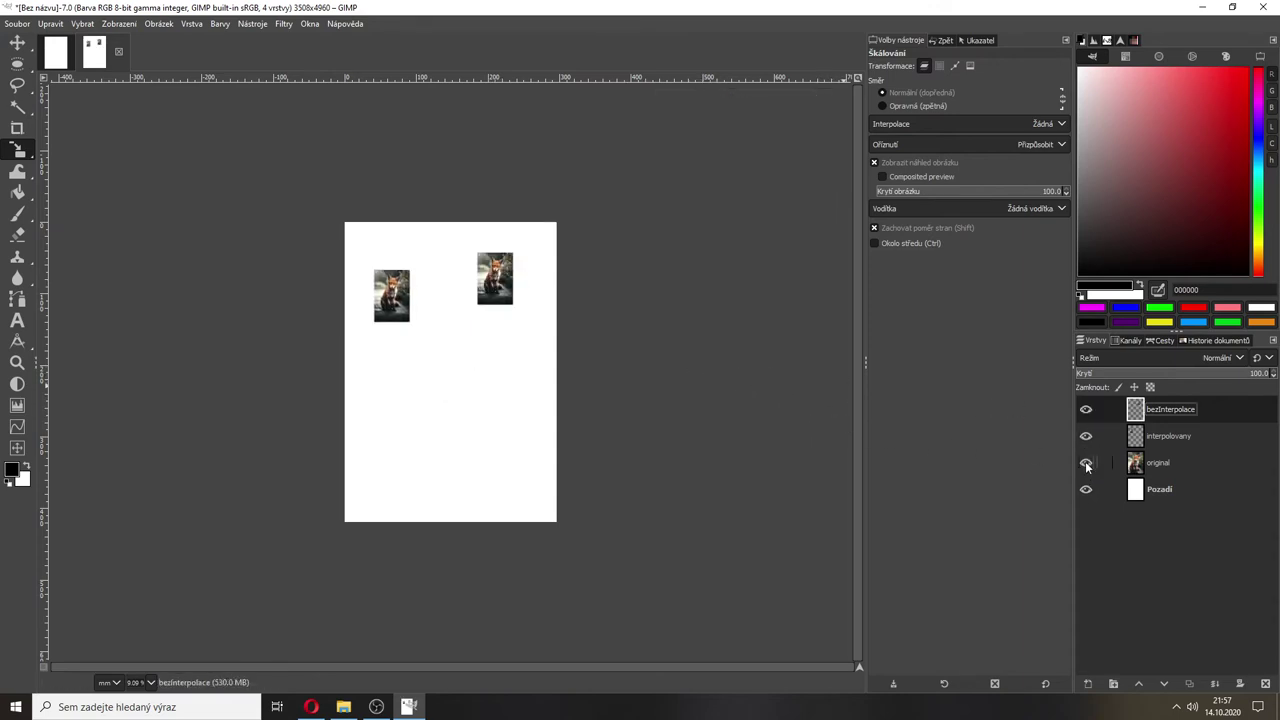
left_click(1086, 462)
left_click(1086, 462)
scroll(410, 298, "up", 6, "ctrl")
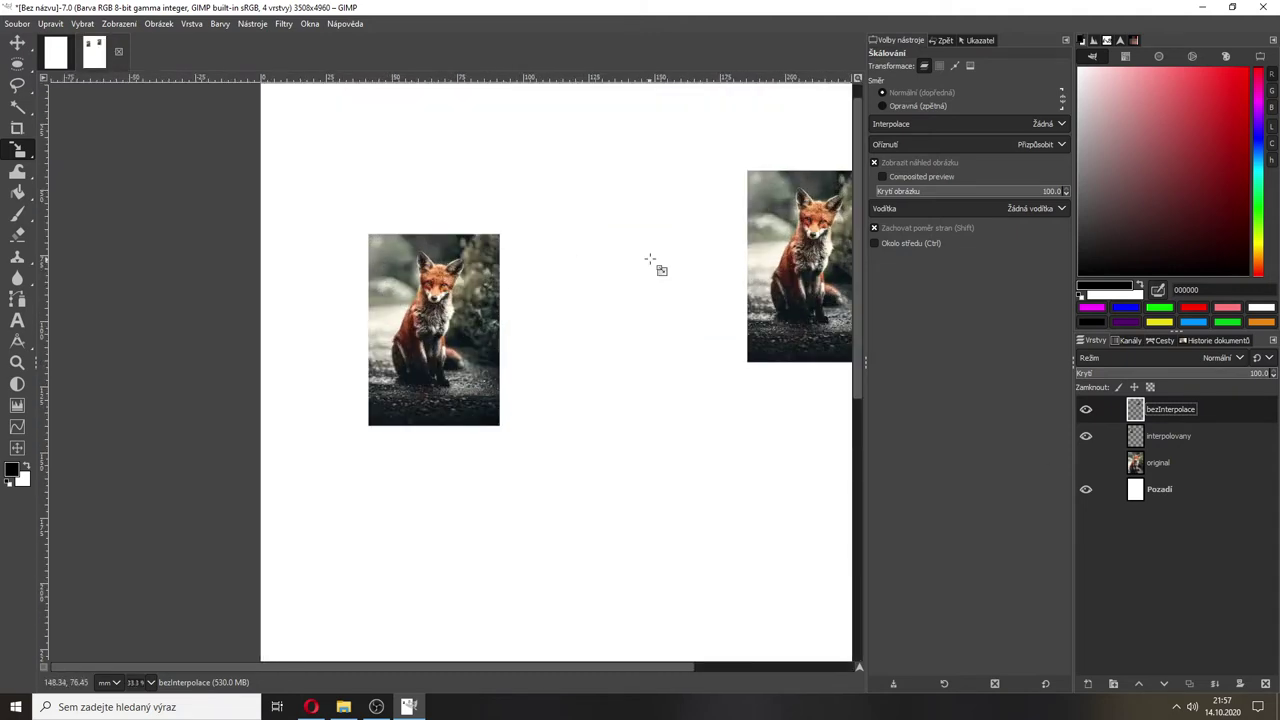
scroll(651, 261, "up", 1, "ctrl")
left_click(17, 43)
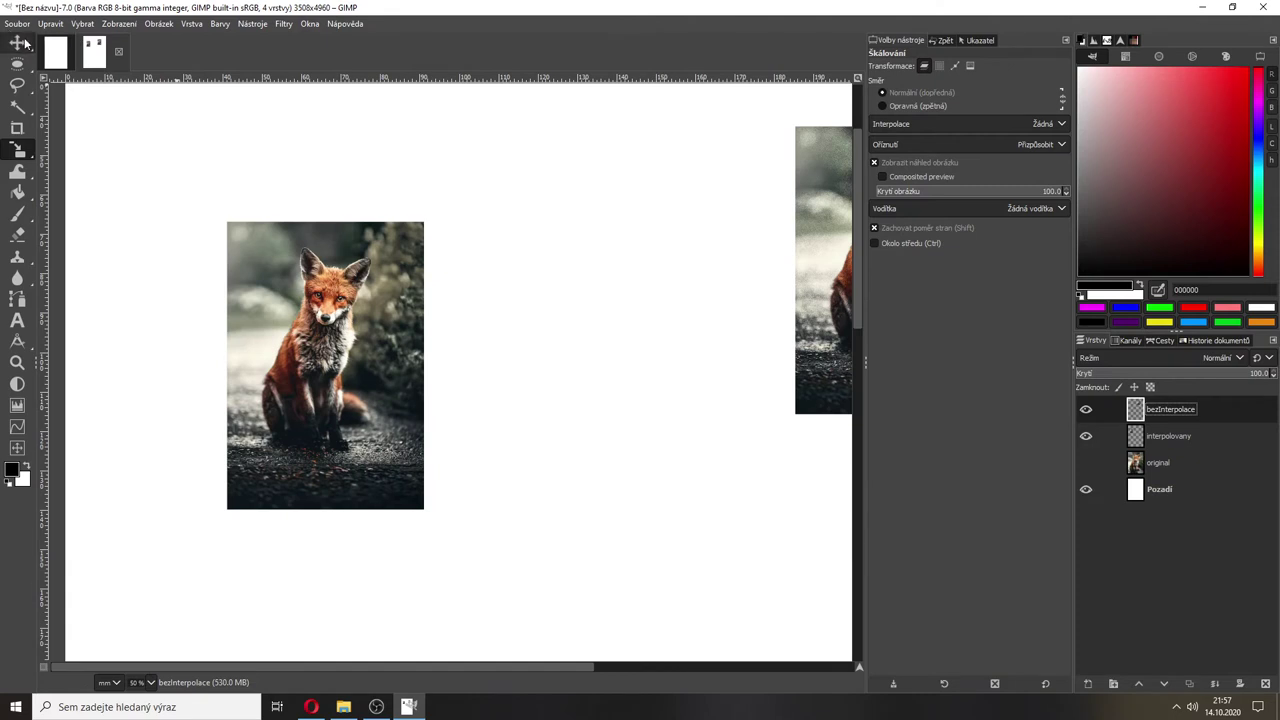
left_click_drag(807, 297, 449, 389)
- Compare the two scaled fox photos side by side at magnification and examine the interpolated fox's face
scroll(368, 364, "up", 1, "ctrl")
scroll(441, 314, "up", 1, "ctrl")
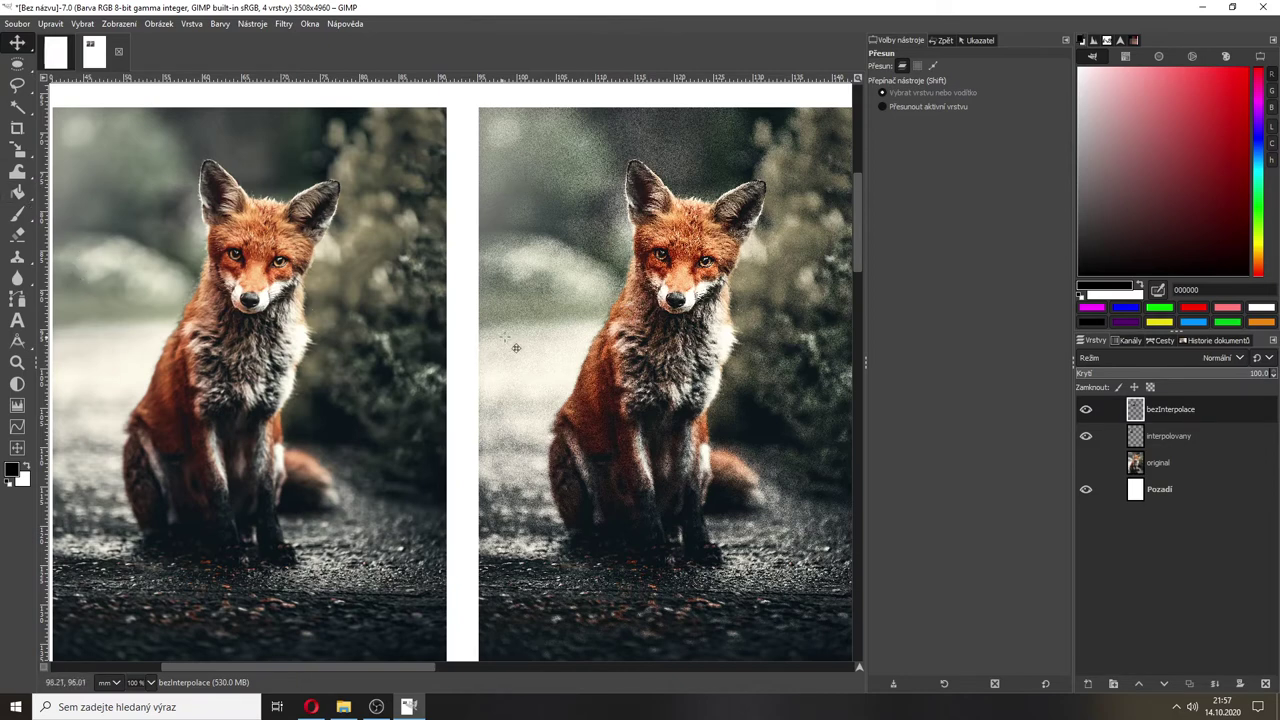
scroll(516, 347, "down", 1)
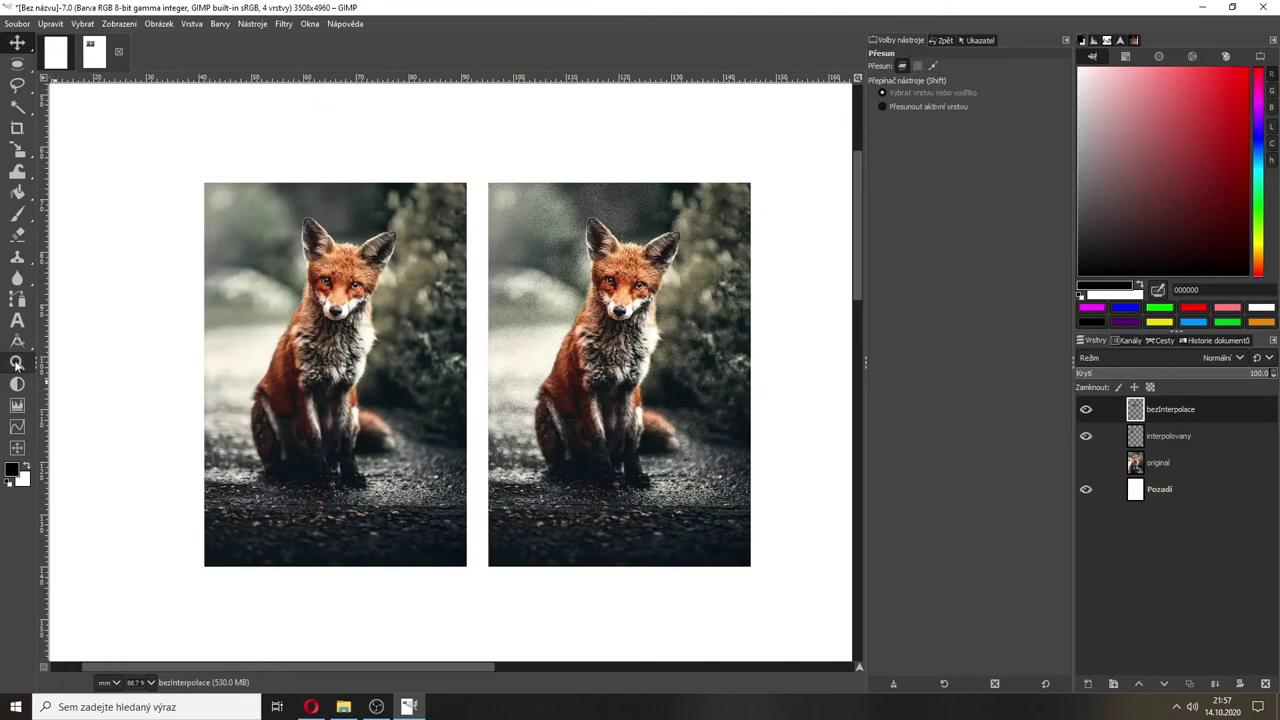
left_click(16, 362)
left_click(364, 361)
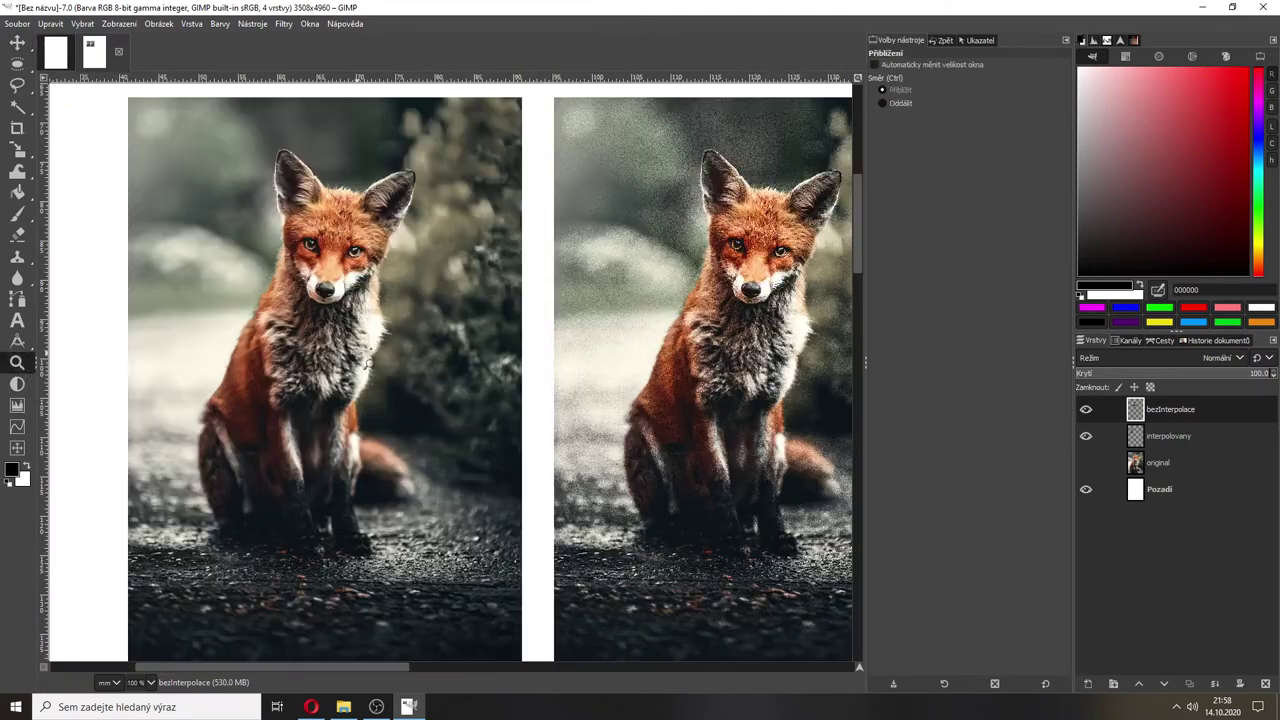
left_click(352, 284)
left_click(360, 243)
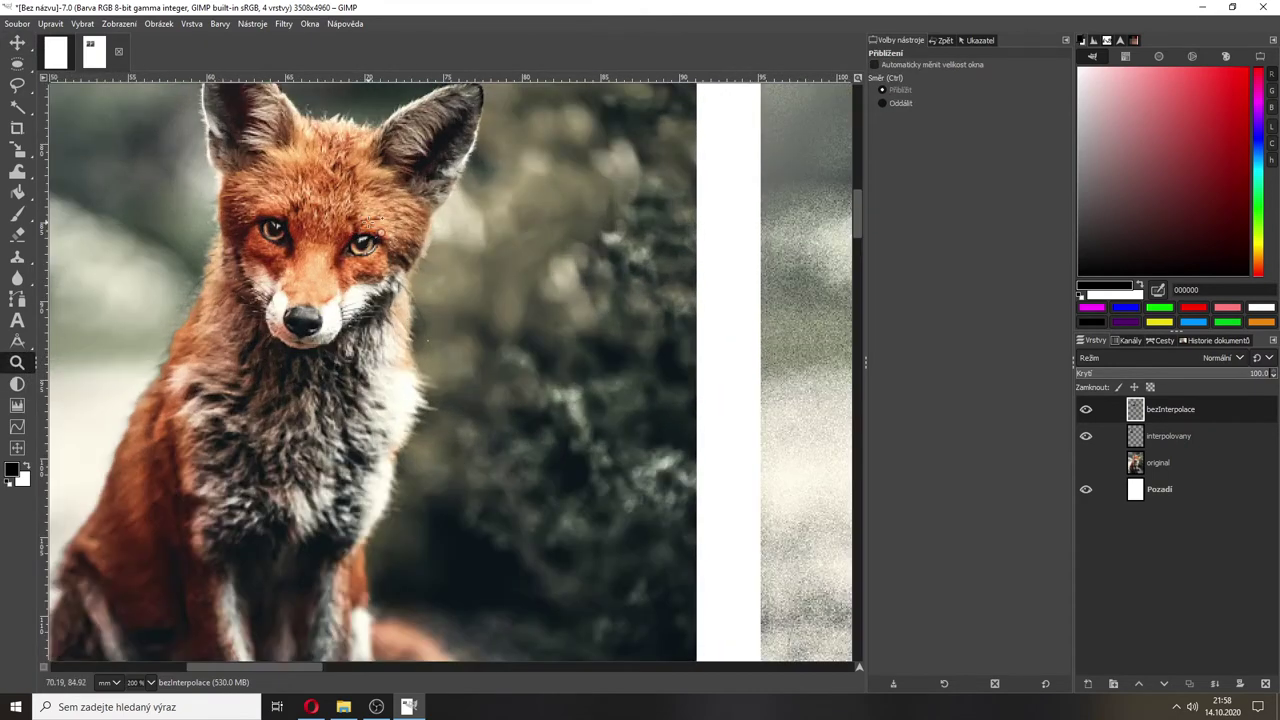
key("ctrl")
left_click(364, 242, "ctrl")
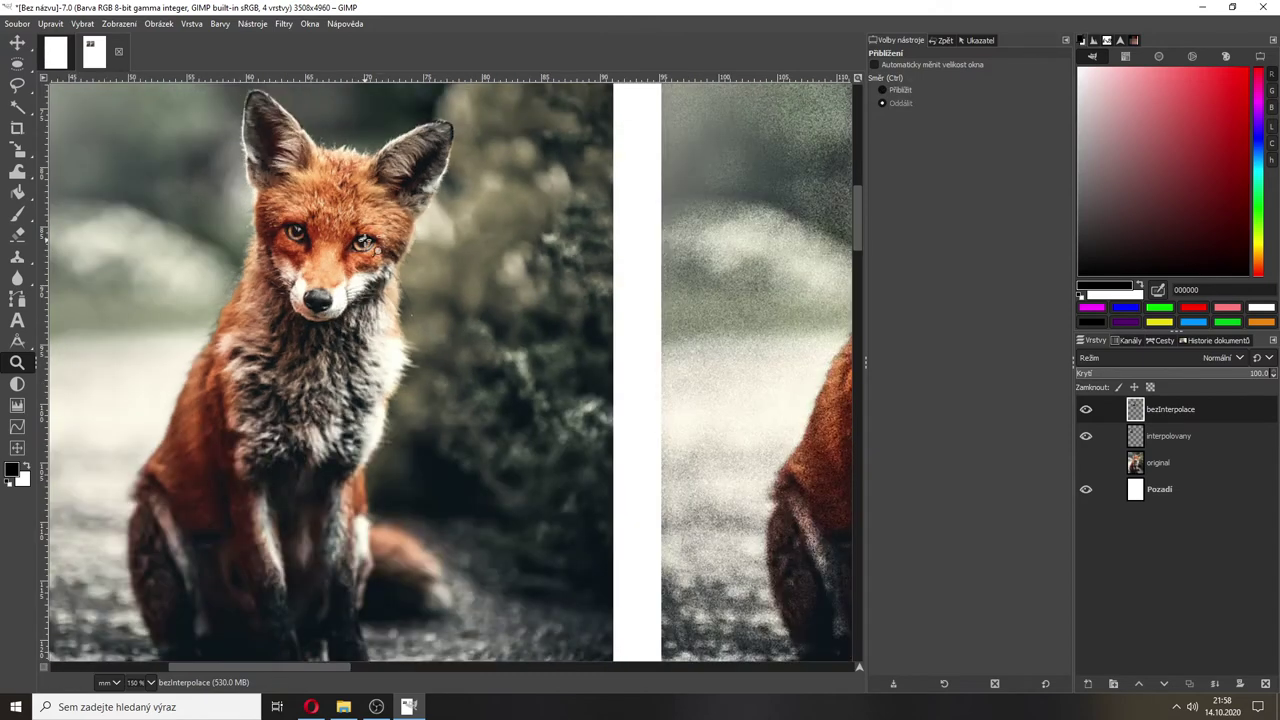
left_click(364, 242, "ctrl")
left_click(364, 242, "ctrl")
left_click(655, 265, "ctrl")
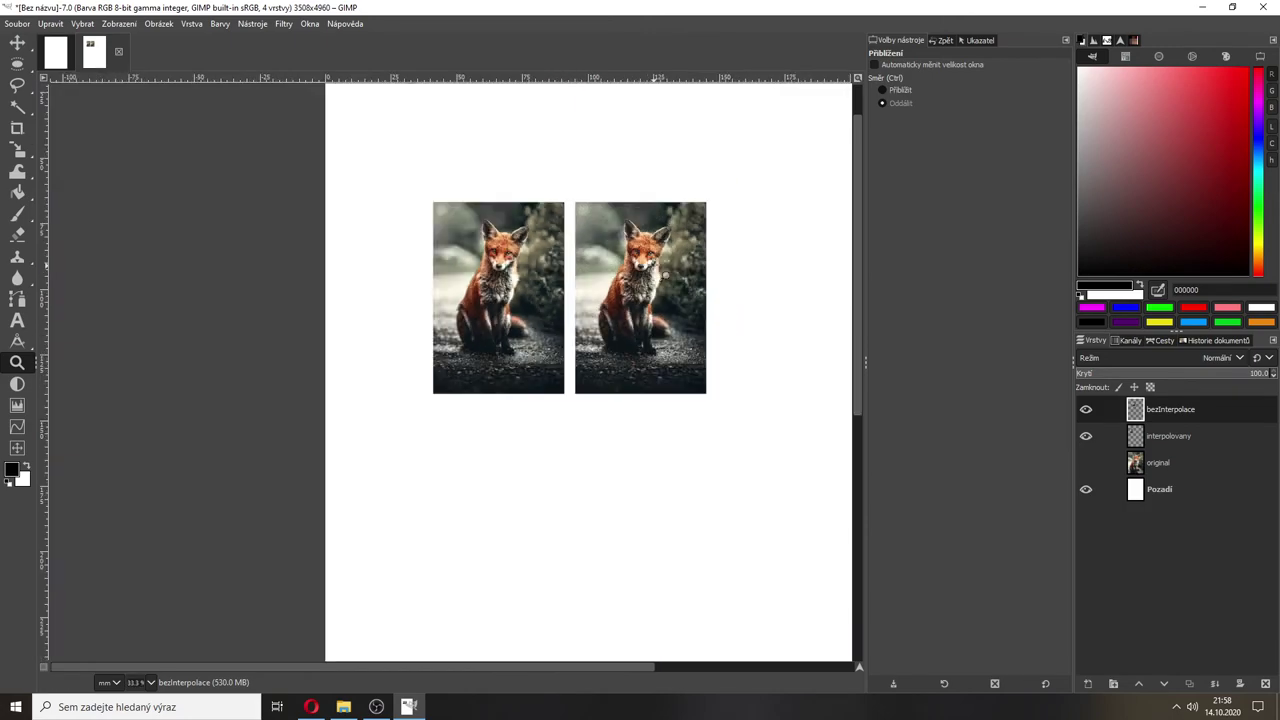
- Examine the pixels around the fox's eyes in the non-interpolated photo at high magnification
left_click(655, 265)
left_click(655, 265)
left_click(660, 272)
left_click(660, 272)
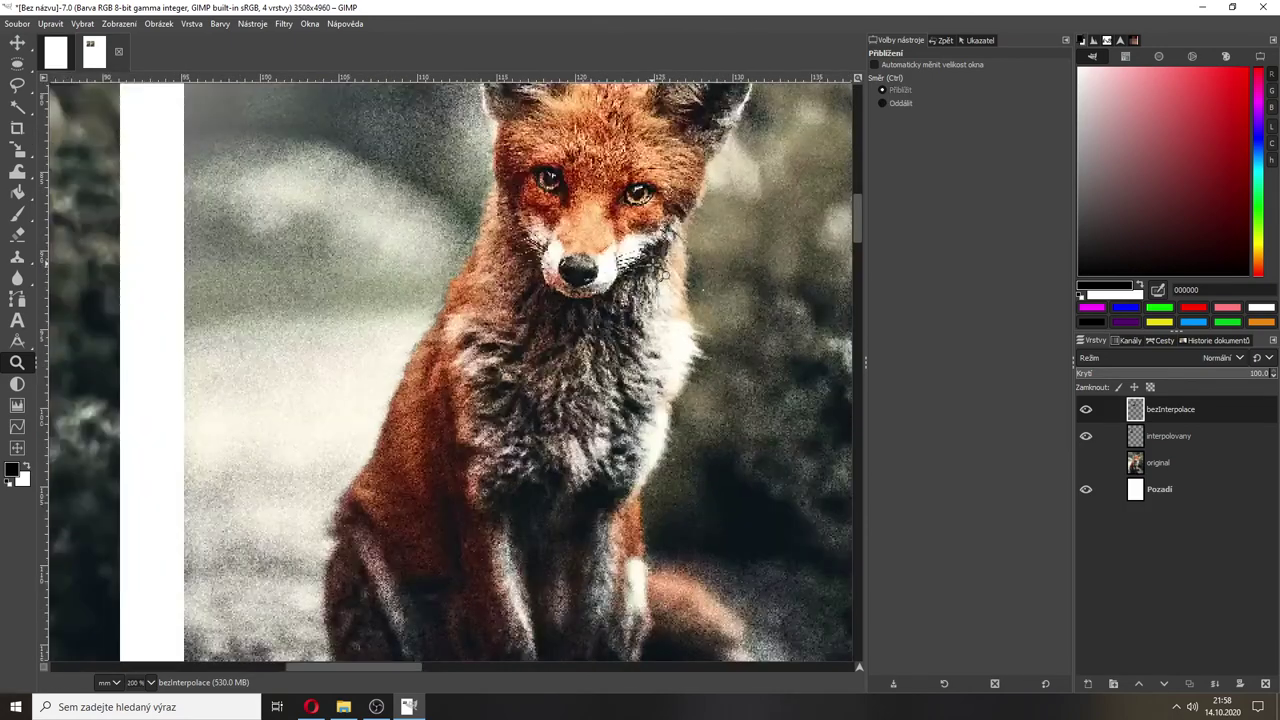
left_click(655, 236)
left_click(655, 236)
left_click(630, 153)
left_click(630, 153)
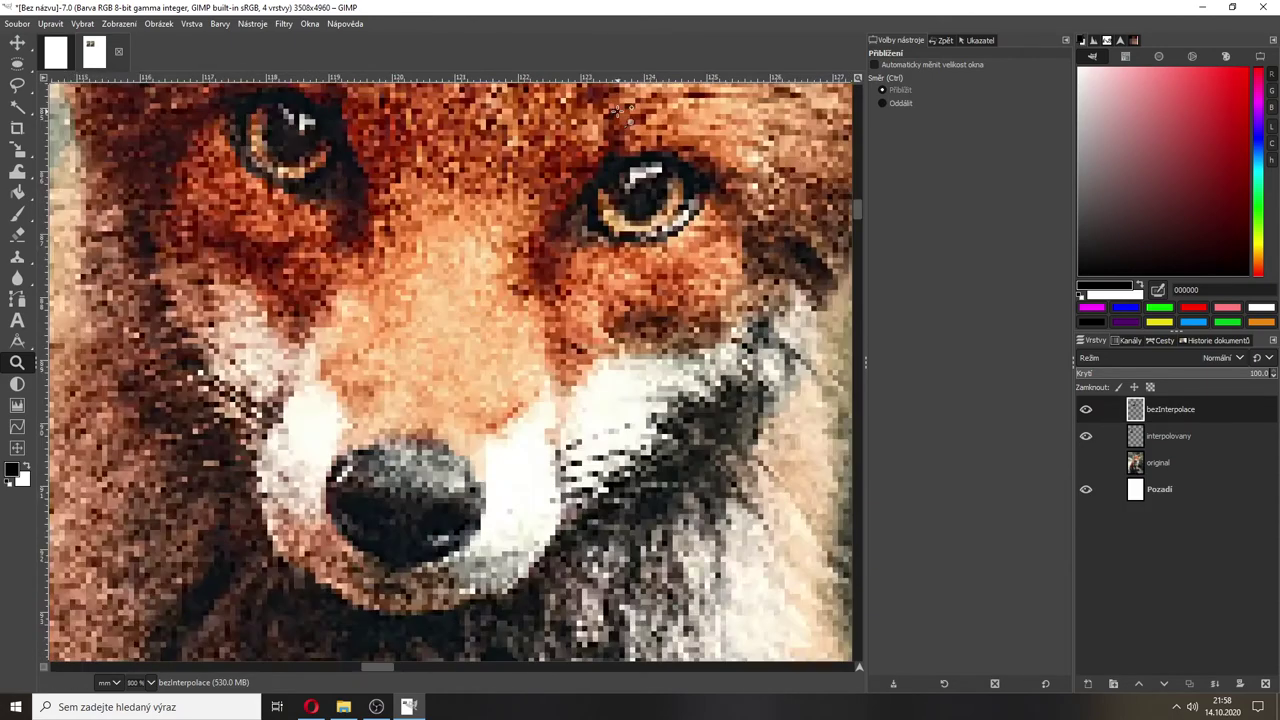
left_click(630, 153)
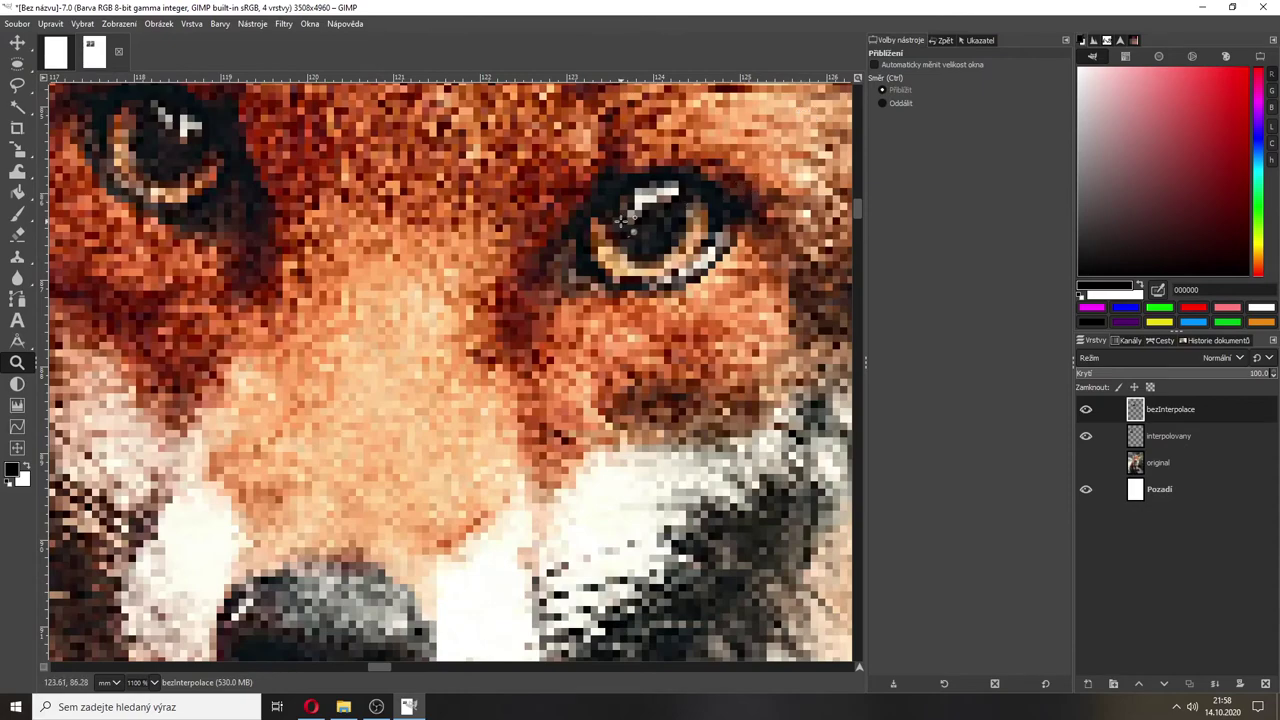
left_click(596, 246, "ctrl")
left_click(596, 246, "ctrl")
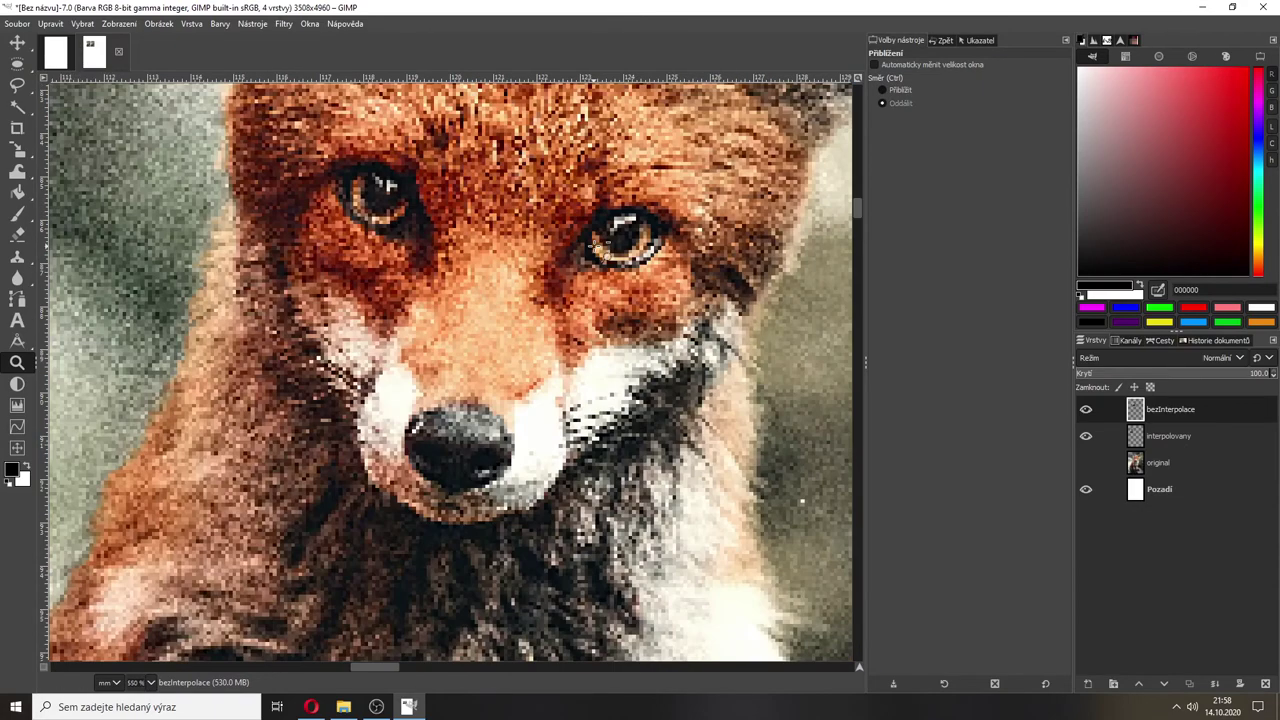
left_click(596, 246, "ctrl")
left_click(596, 246, "ctrl")
left_click(596, 246, "ctrl")
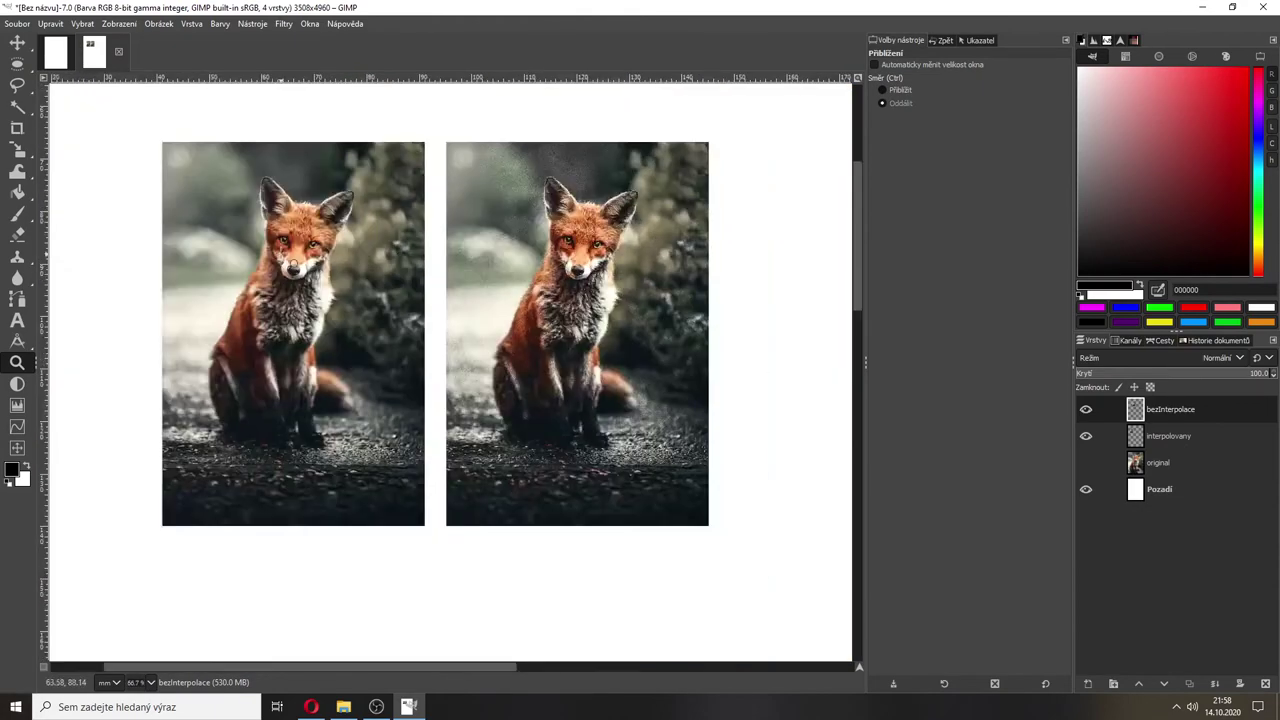
- Examine the same eye area in the interpolated photo at high magnification for comparison
left_click(287, 244)
left_click(287, 244)
left_click(287, 244)
left_click(298, 232)
left_click(298, 232)
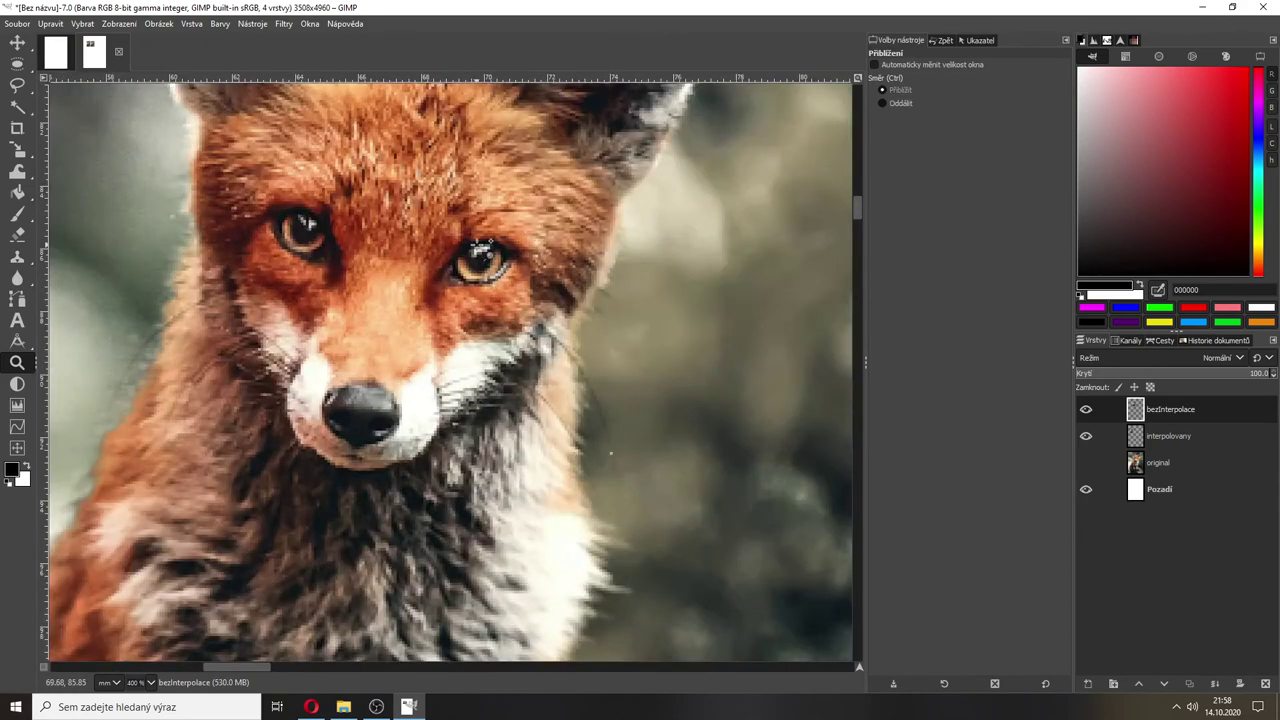
left_click(477, 245)
left_click(477, 245)
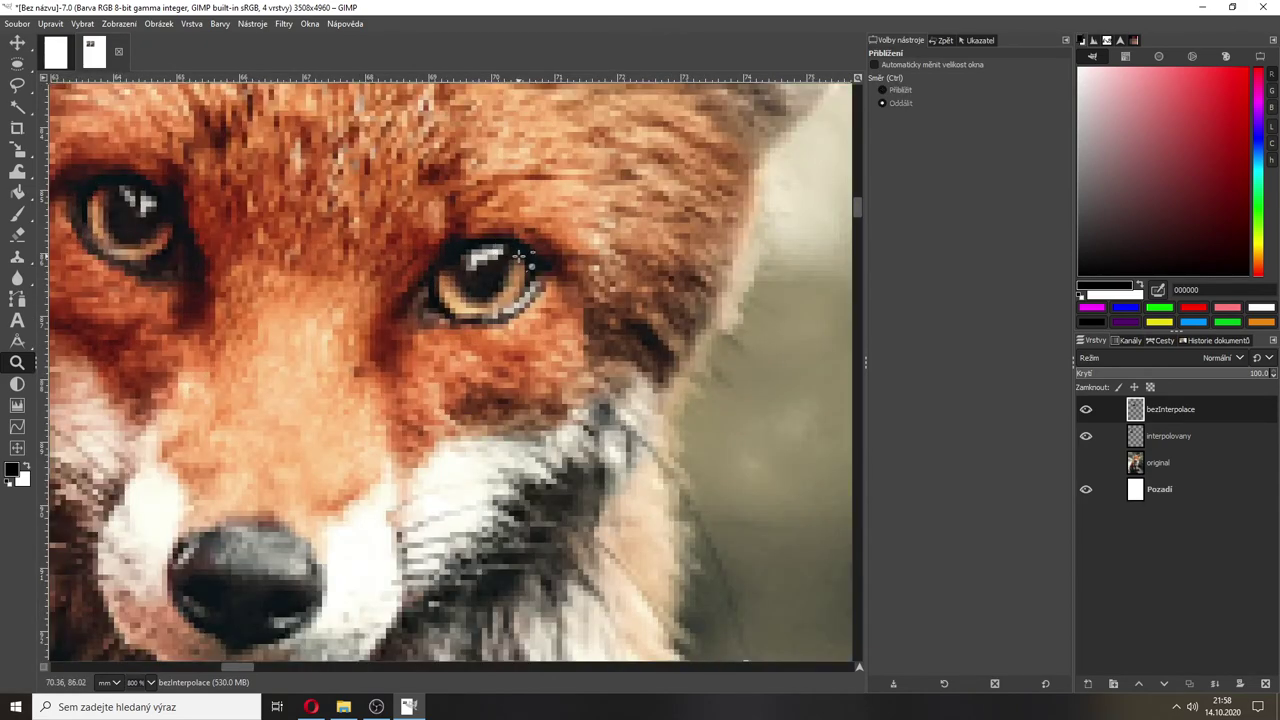
left_click(519, 256, "ctrl")
left_click(519, 256, "ctrl")
left_click(519, 256, "ctrl")
left_click(519, 256, "ctrl")
left_click(519, 256, "ctrl")
left_click(519, 256, "ctrl")
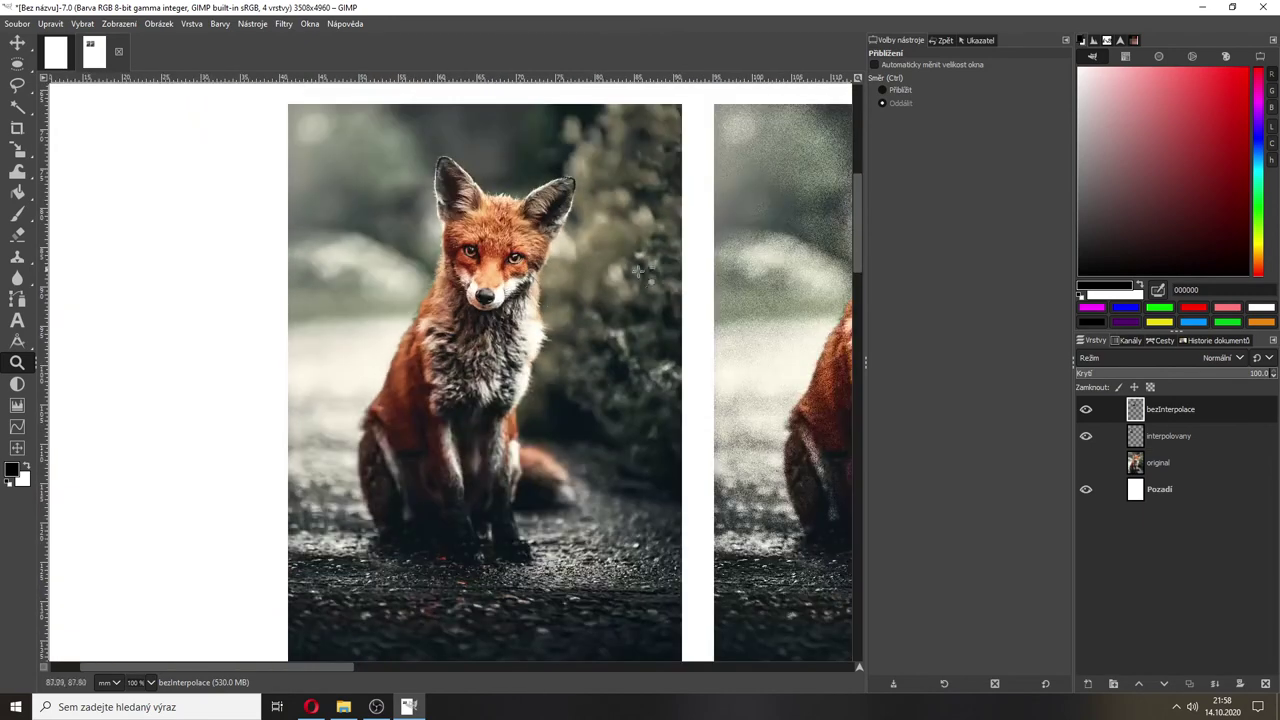
- Move the interpolovany fox photo slightly down and away from the bezInterpolace photo to widen the gap between them
left_click(720, 281, "ctrl")
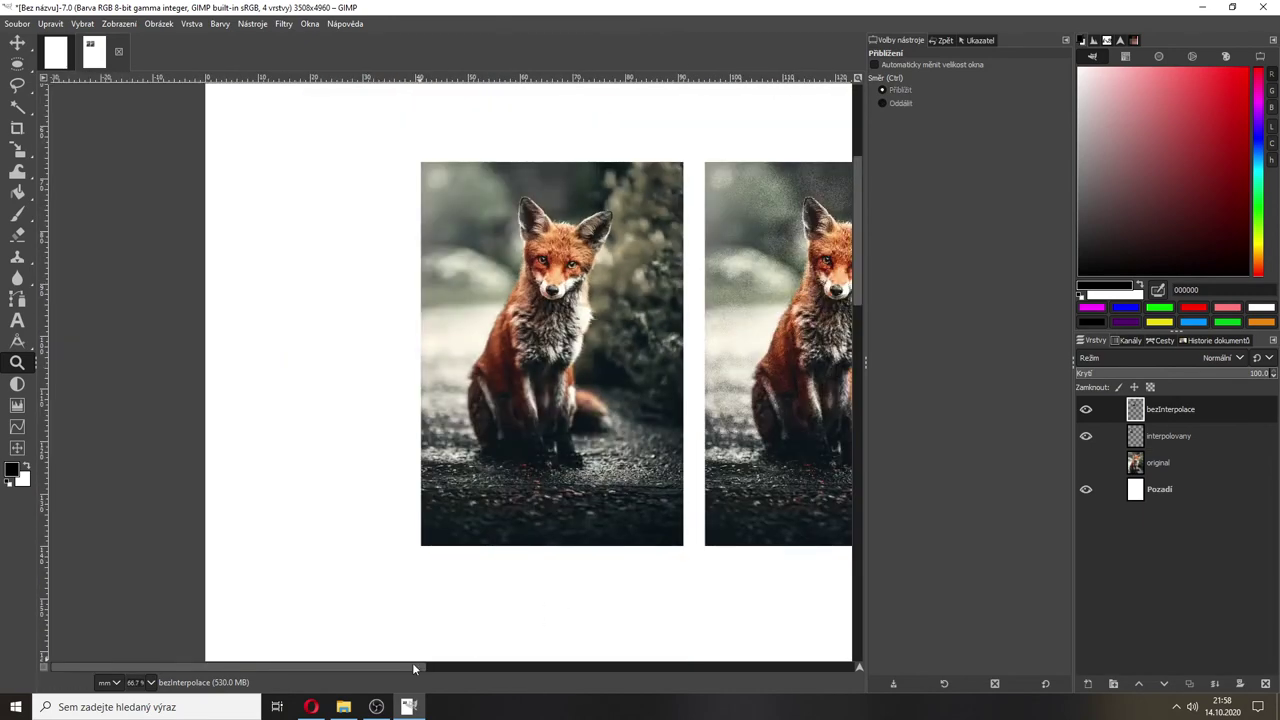
scroll(420, 665, "right", 3)
scroll(430, 667, "right", 1)
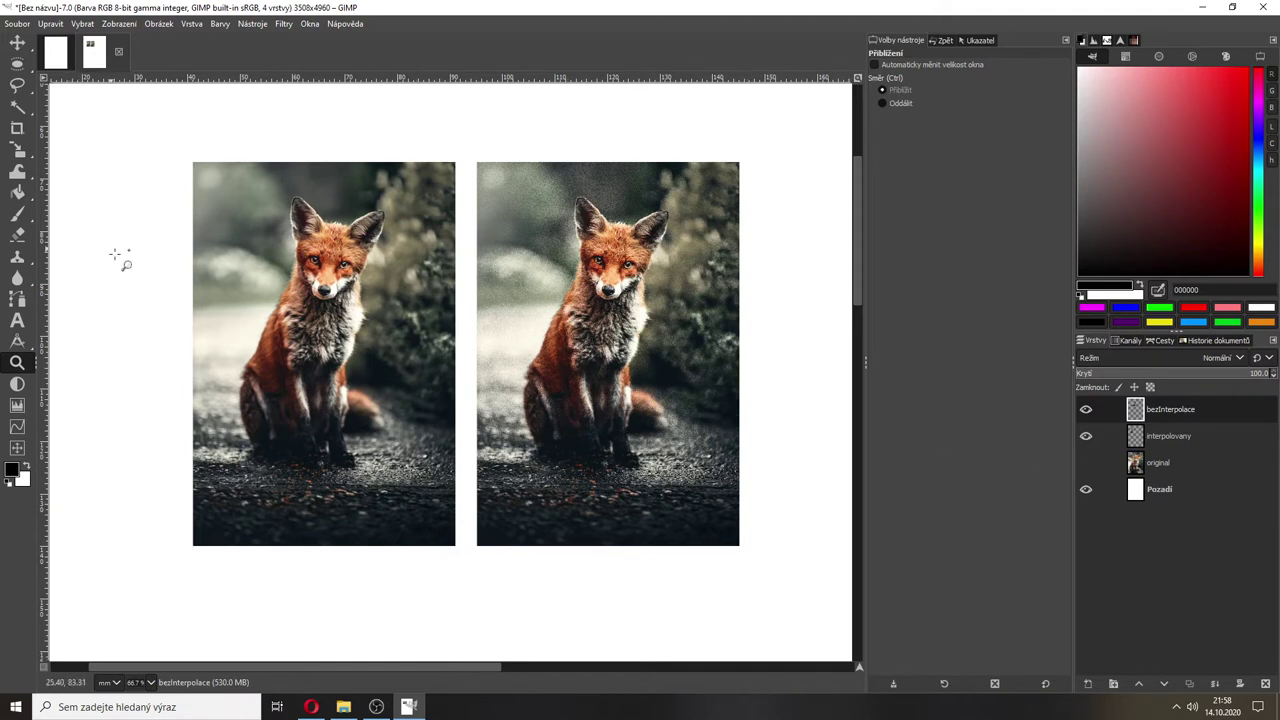
left_click(17, 44)
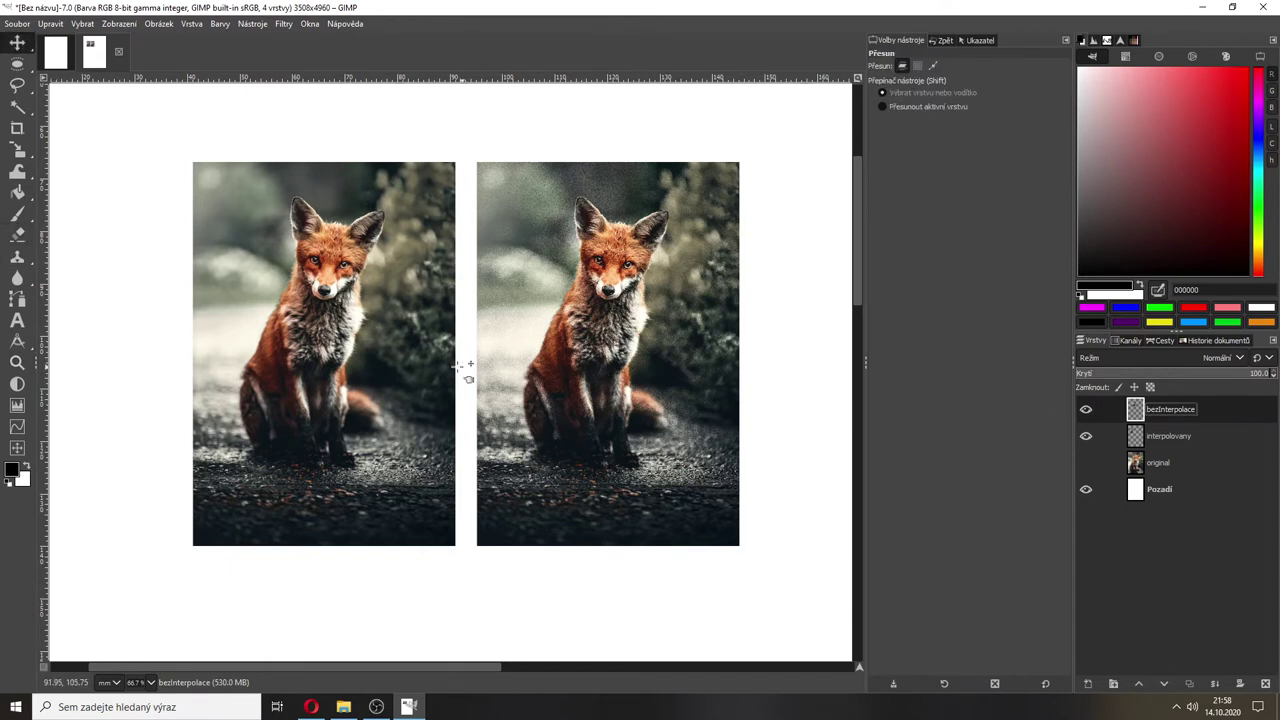
left_click_drag(400, 366, 360, 382)
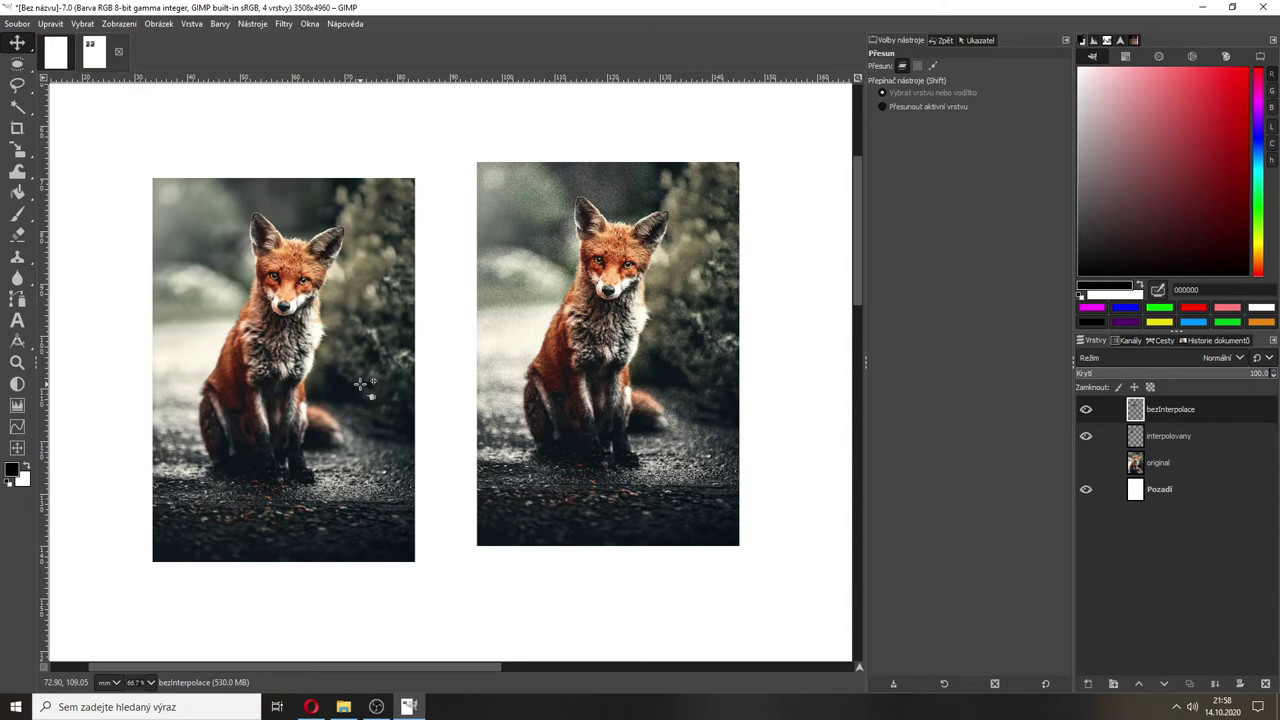
- Start scaling the bezInterpolace layer and set the interpolation to Kubická
key("shift+s")
left_click(360, 384)
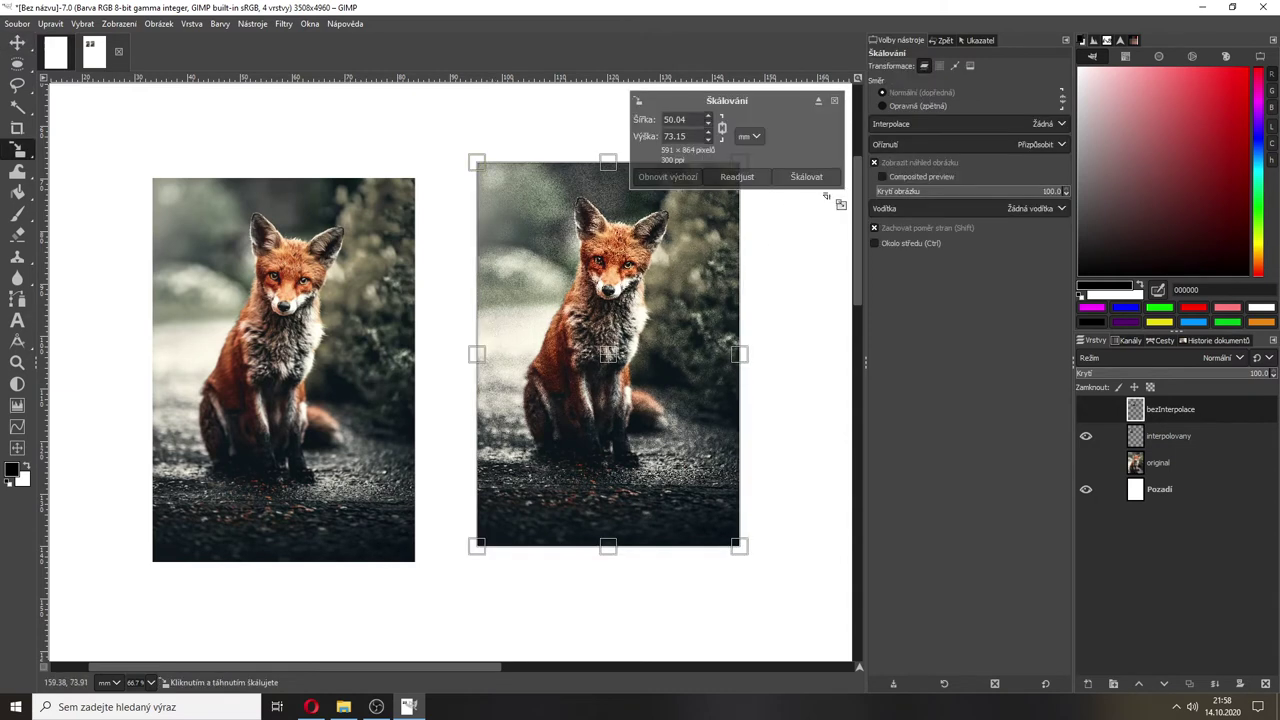
left_click(956, 124)
left_click(960, 170)
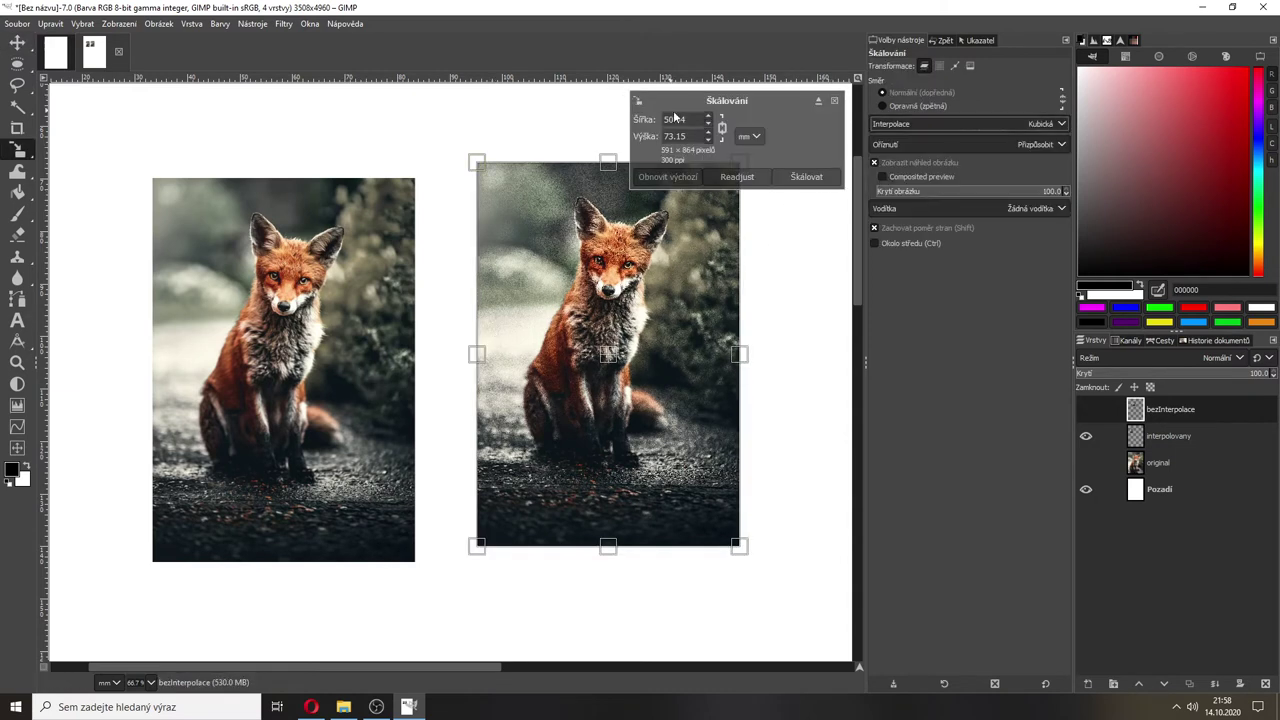
- Try enlarging the bezInterpolace photo to a width of 300 mm with cubic interpolation, and undo the scaling
left_click(675, 118)
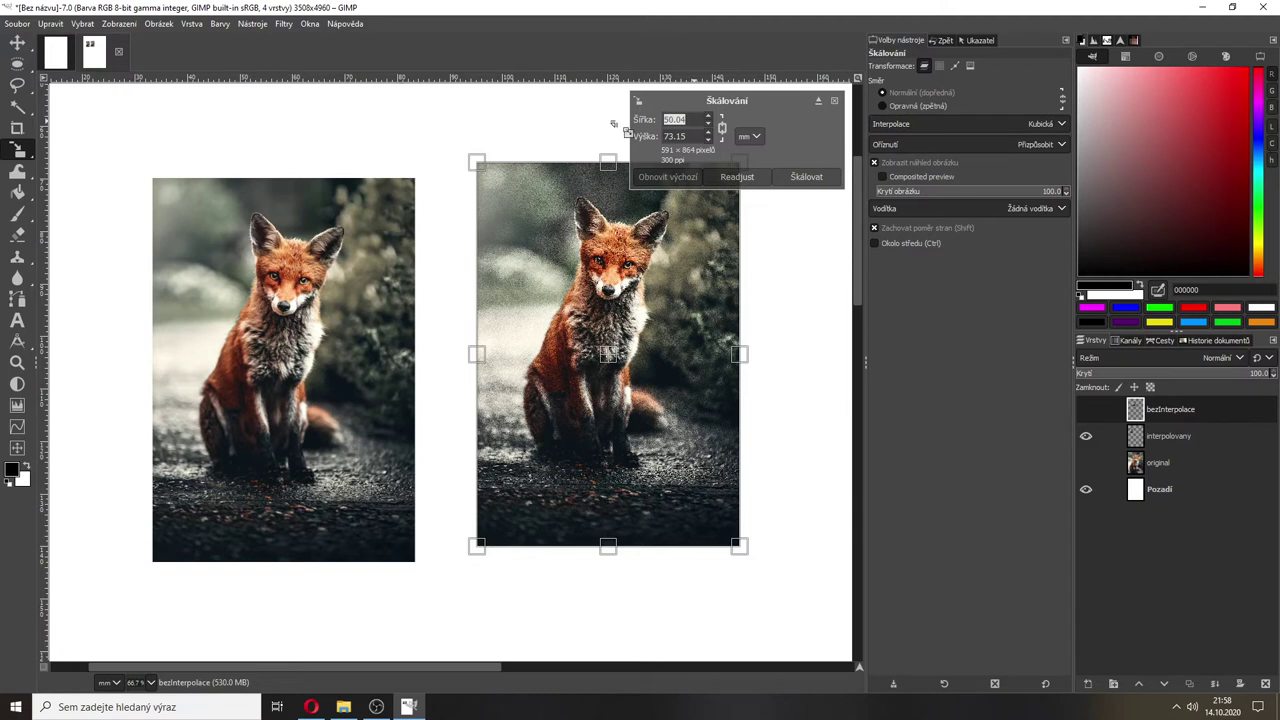
type("300")
left_click(800, 178)
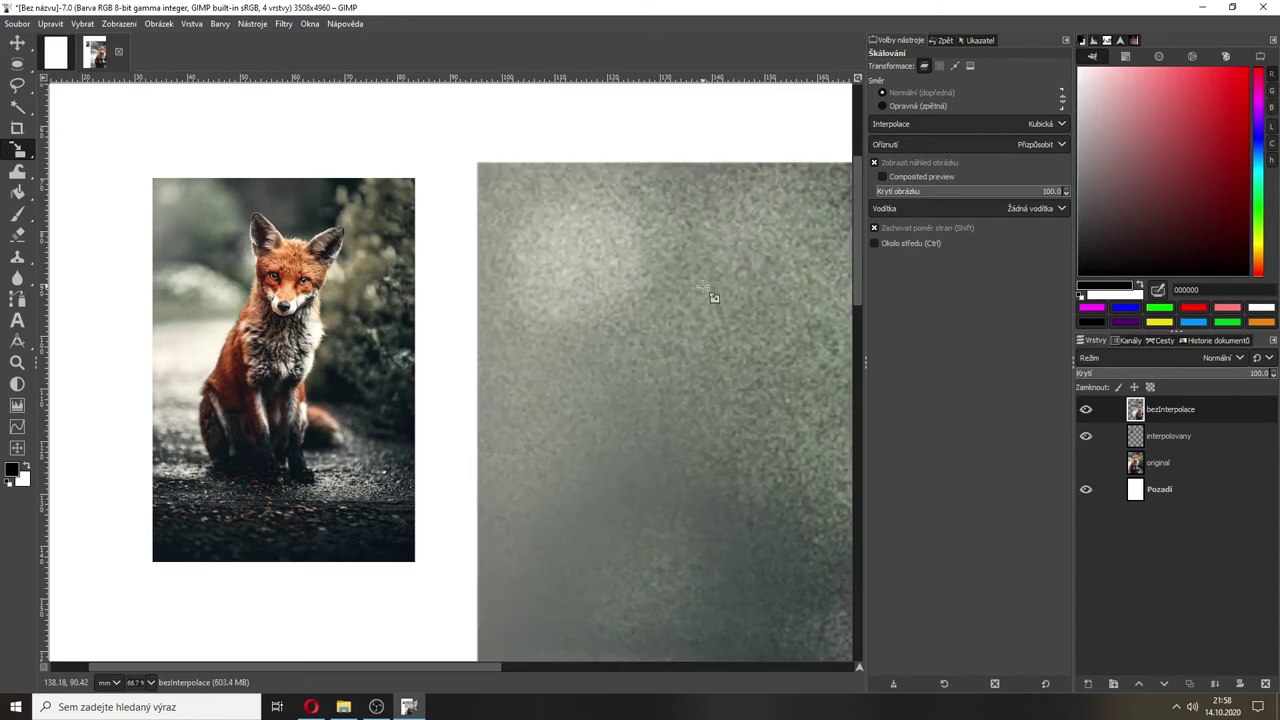
key("ctrl+z")
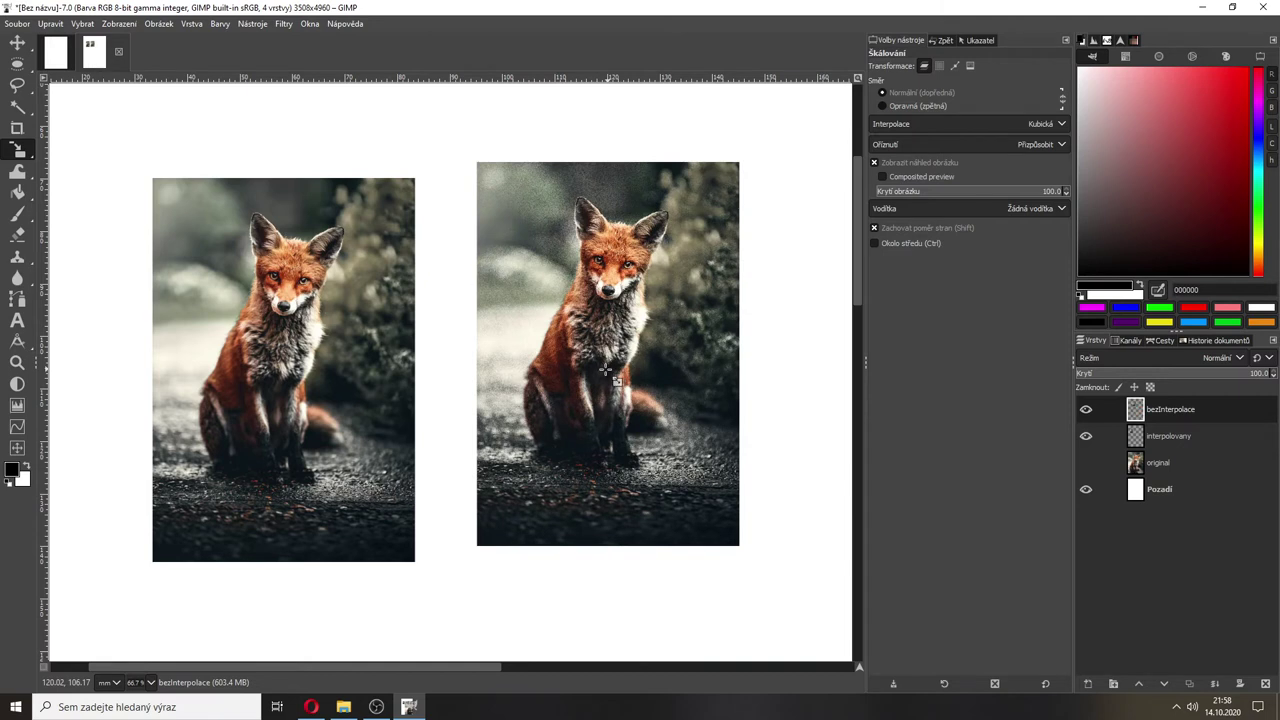
left_click(605, 370)
- Place the interpolovany layer above bezInterpolace and scale it to a width of 300 mm with Kubická interpolation
left_click_drag(1158, 438, 1150, 405)
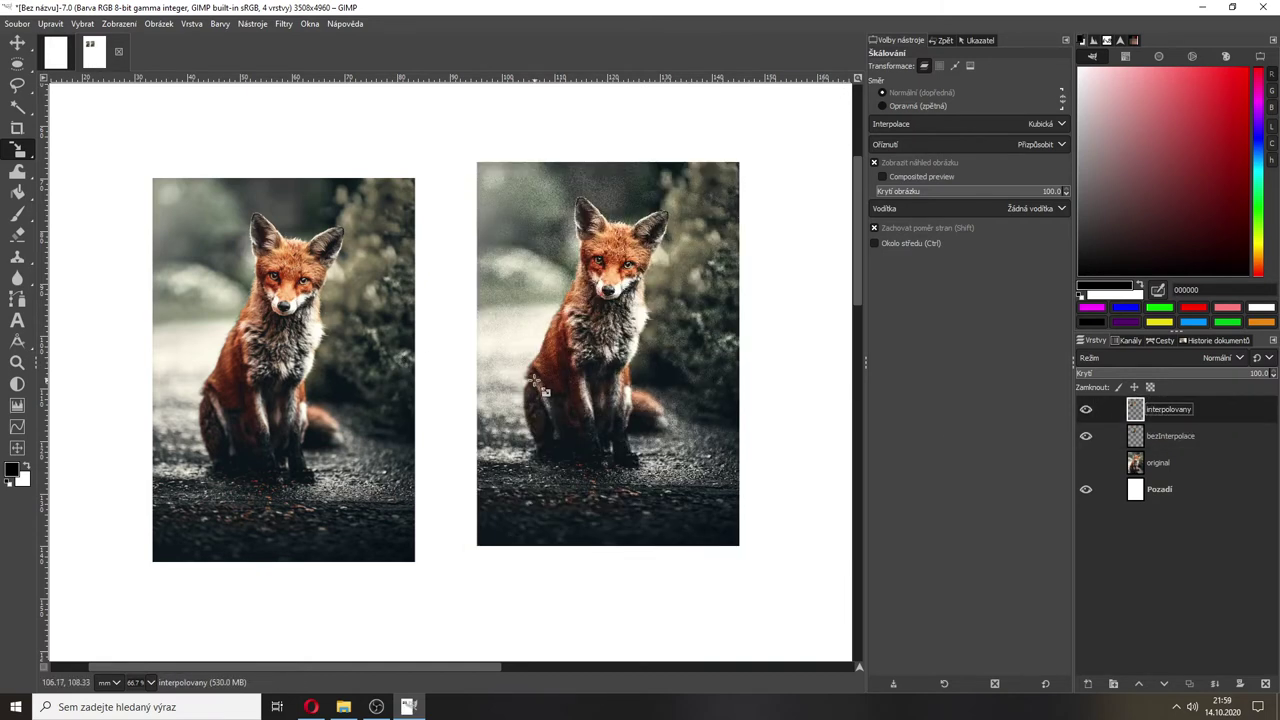
left_click(300, 360)
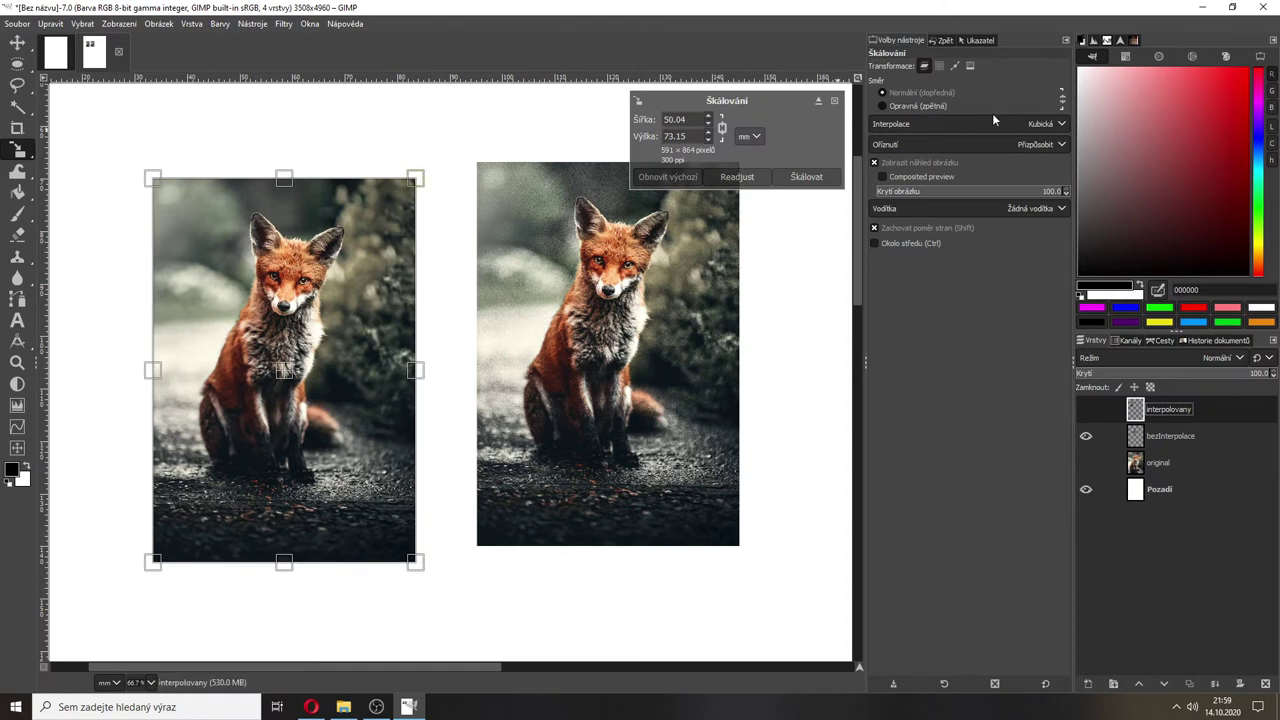
left_click_drag(694, 119, 645, 117)
type("300")
key("Tab")
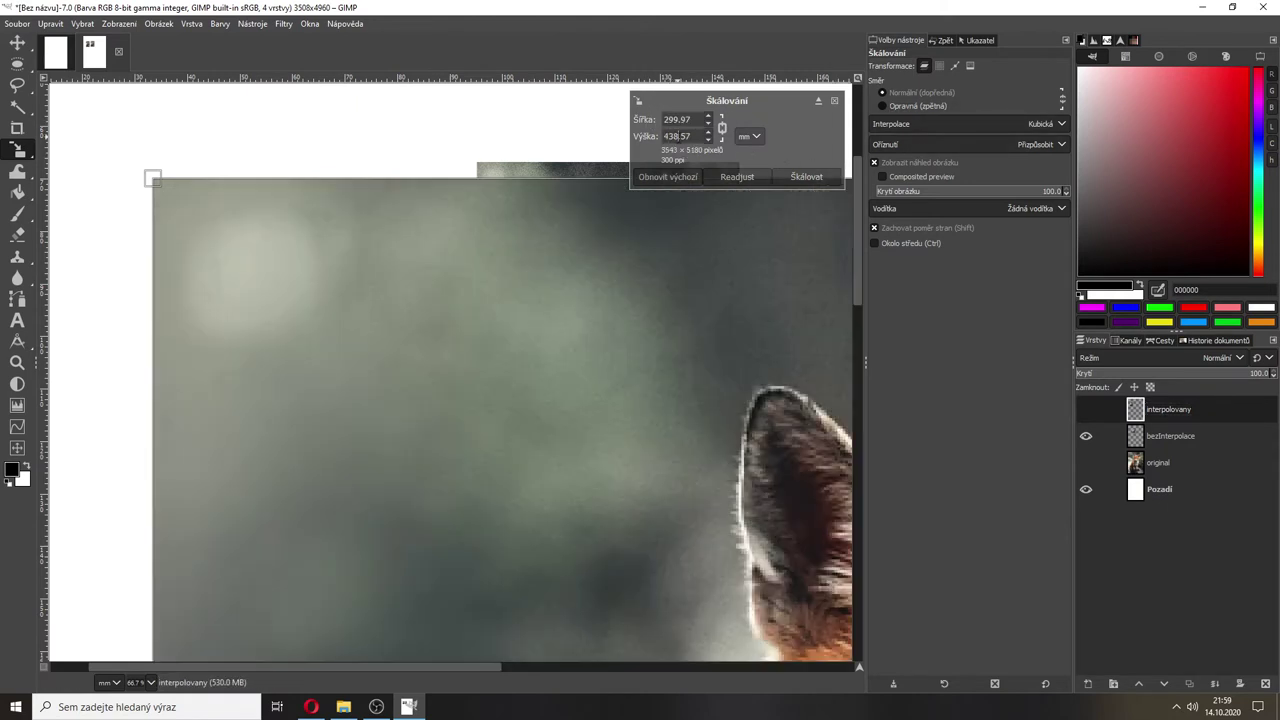
left_click(795, 178)
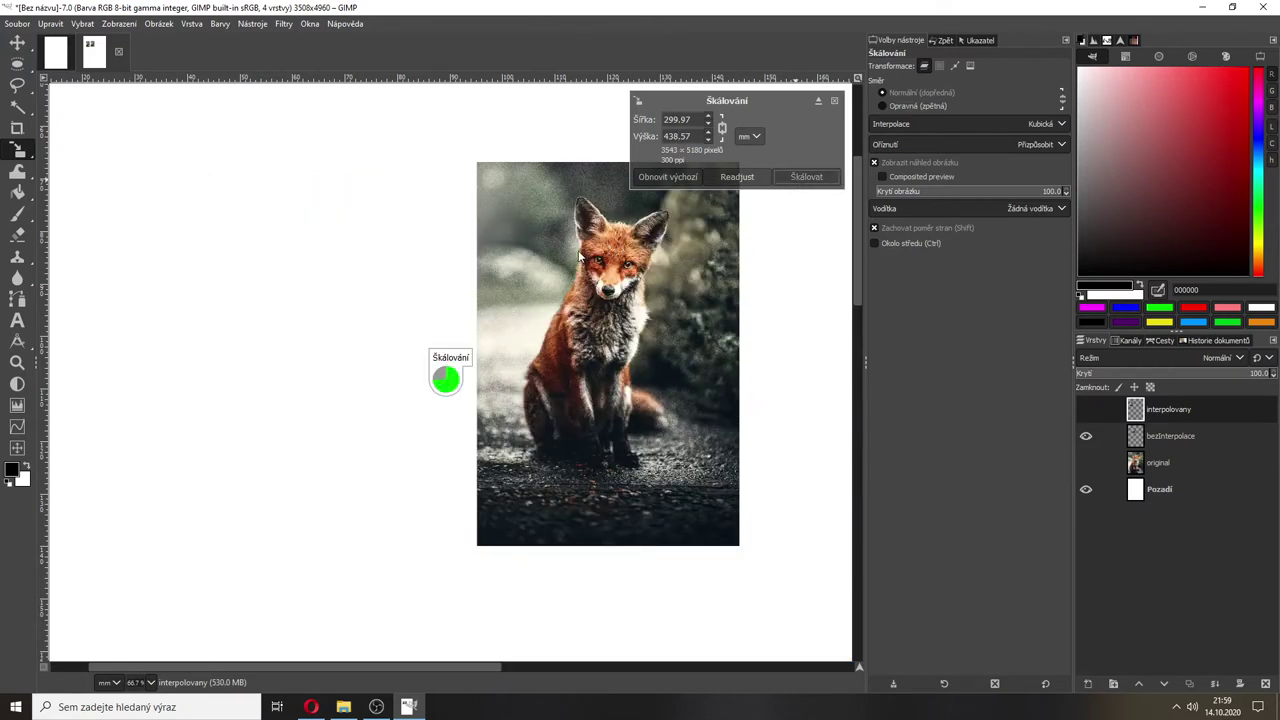
- Move the enlarged interpolovany photo down the page so the small bezInterpolace photo is partly exposed above it
key("m")
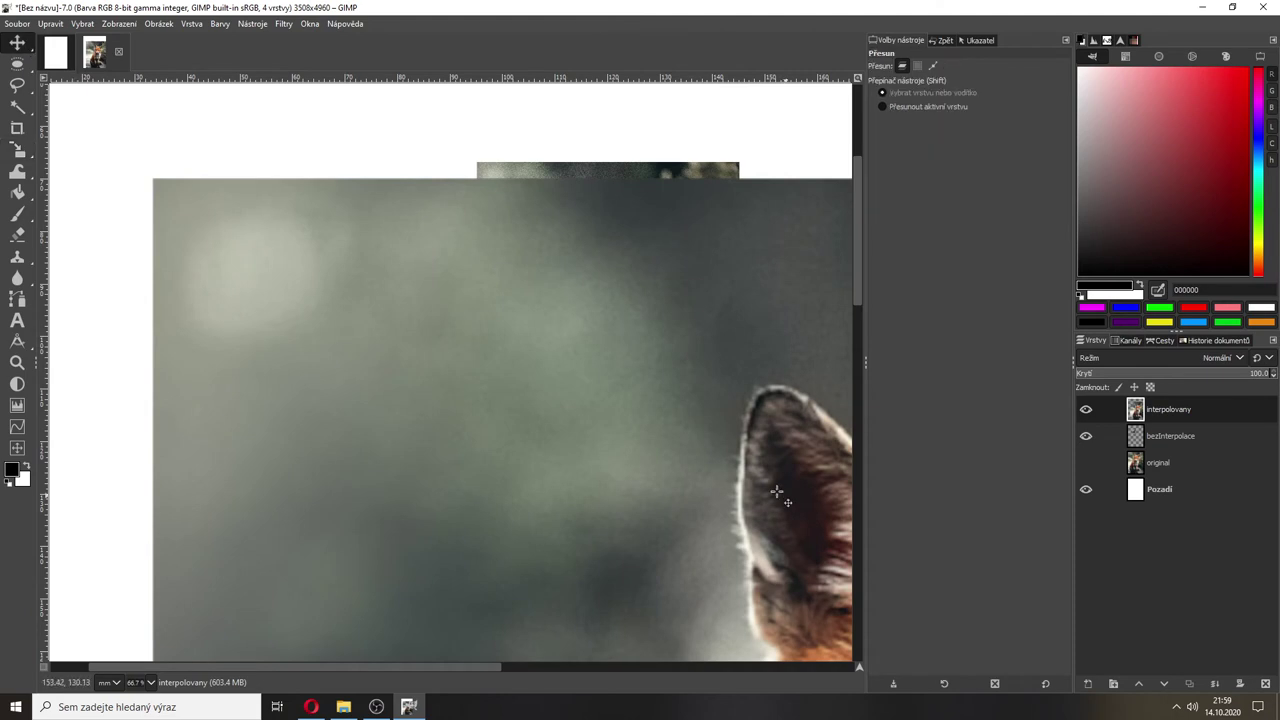
left_click_drag(643, 436, 562, 400)
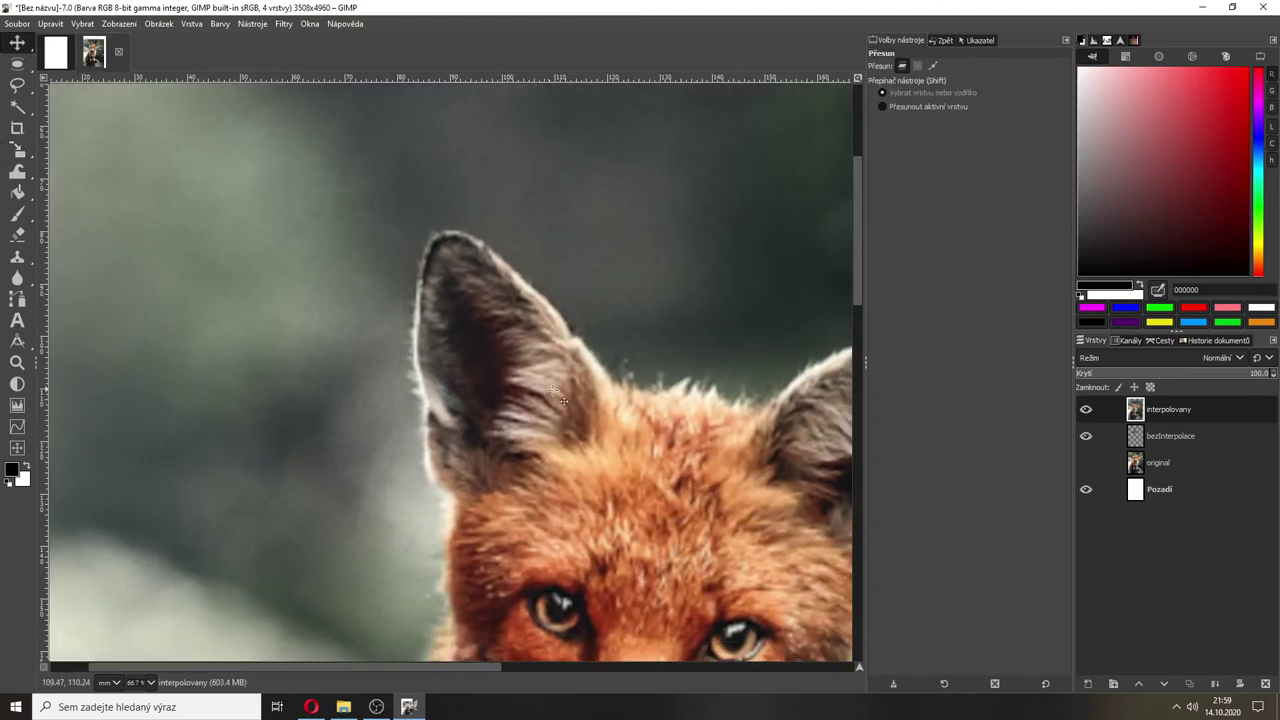
scroll(563, 401, "down", 6)
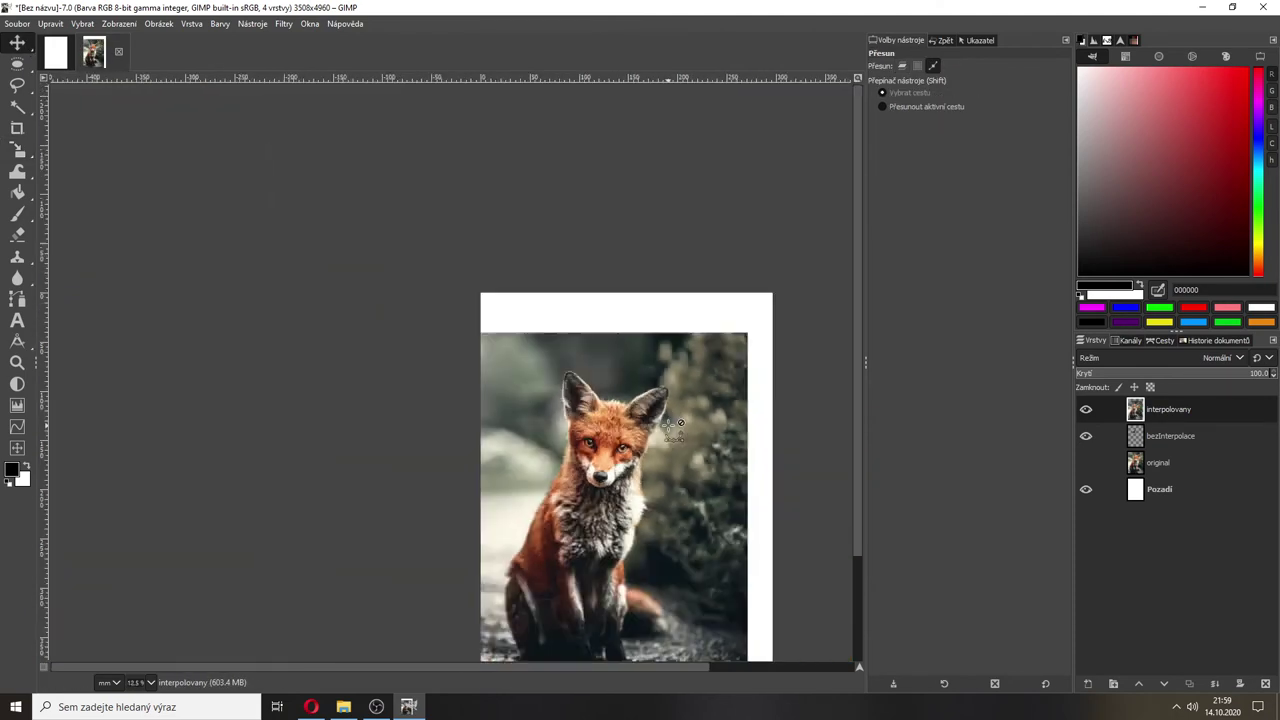
left_click(1087, 462)
left_click(1087, 462)
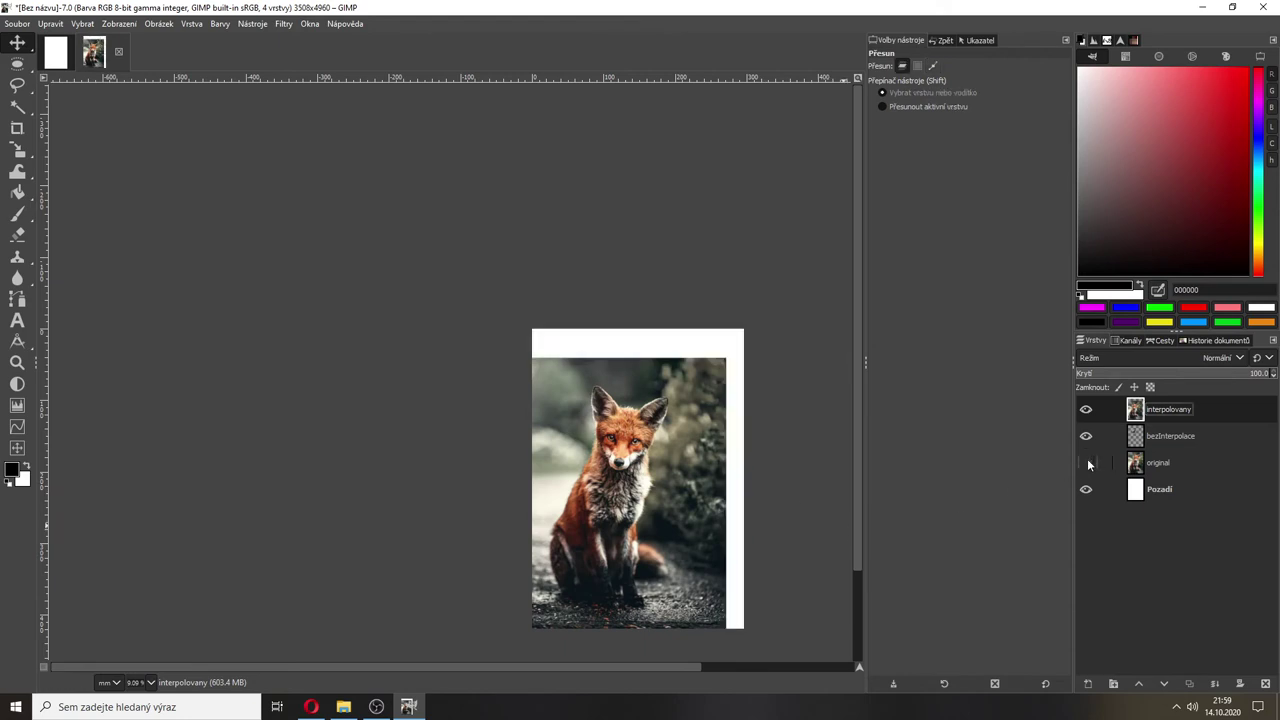
left_click_drag(665, 468, 630, 390)
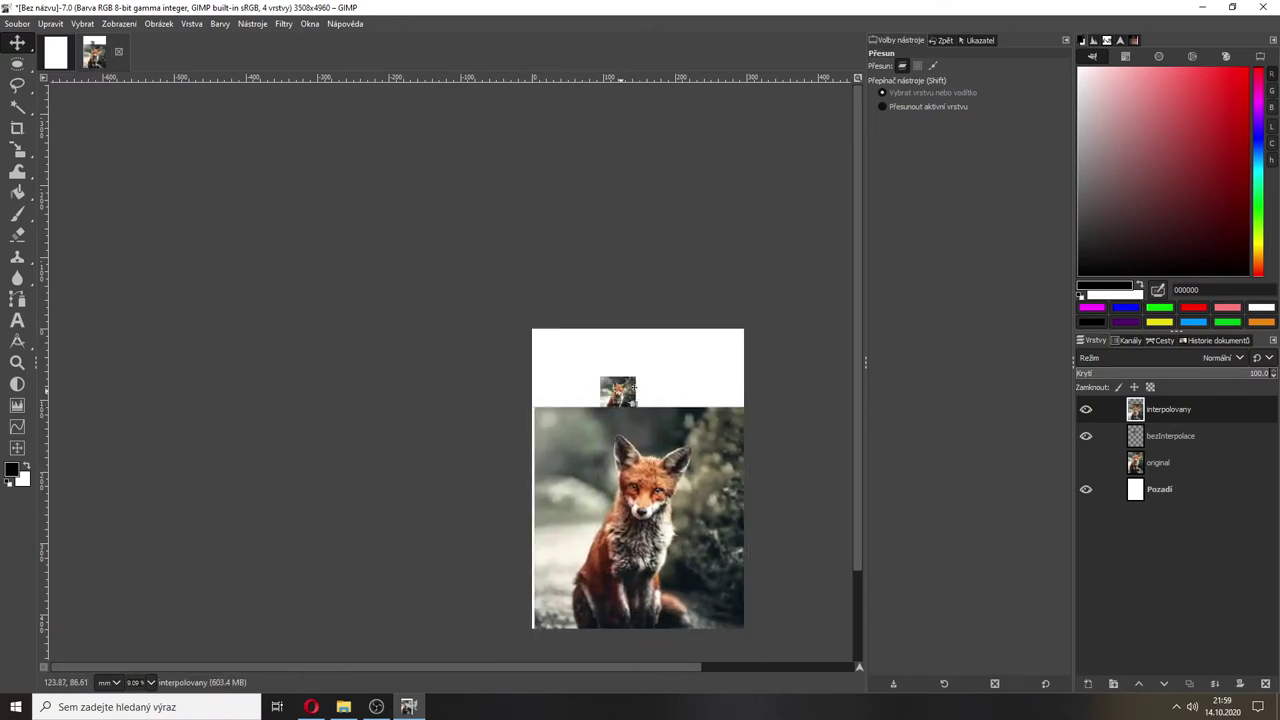
- Place the bezInterpolace layer on top of the stack and scale it to about 300 mm wide with interpolation set to Žádná
left_click_drag(1160, 434, 1162, 408)
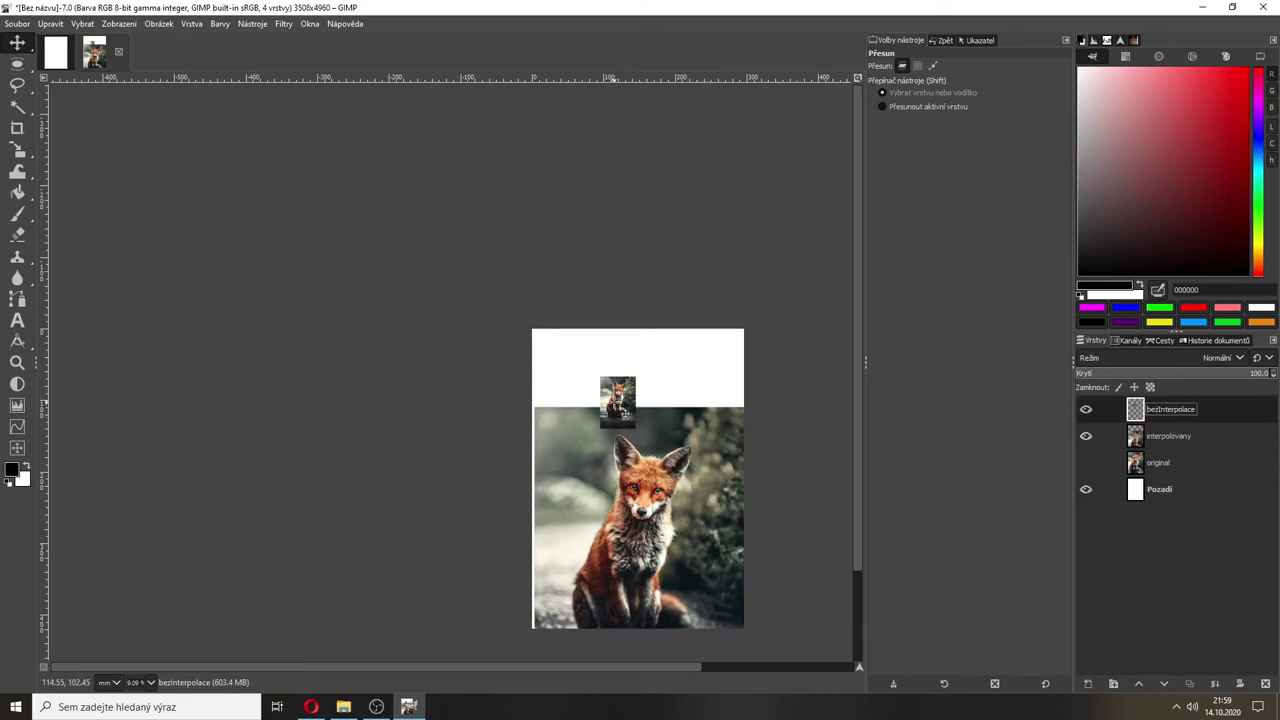
key("shift+s")
left_click(615, 404)
left_click(943, 124)
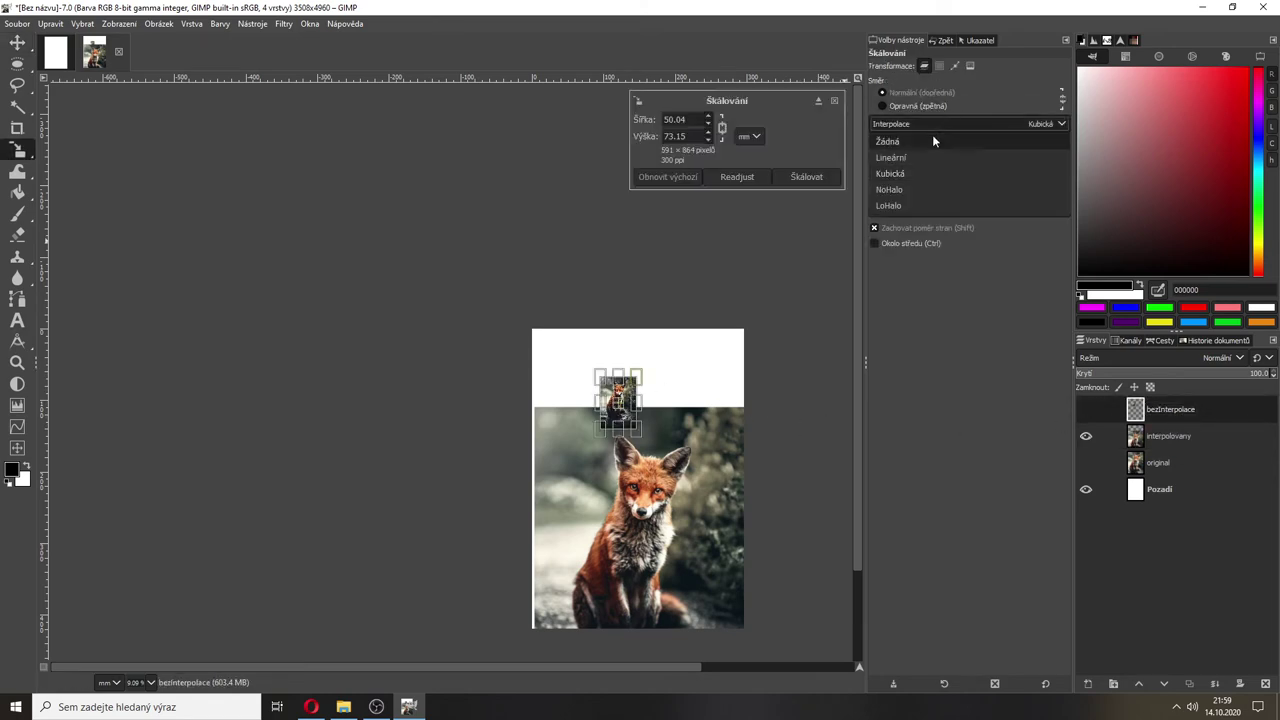
left_click(932, 136)
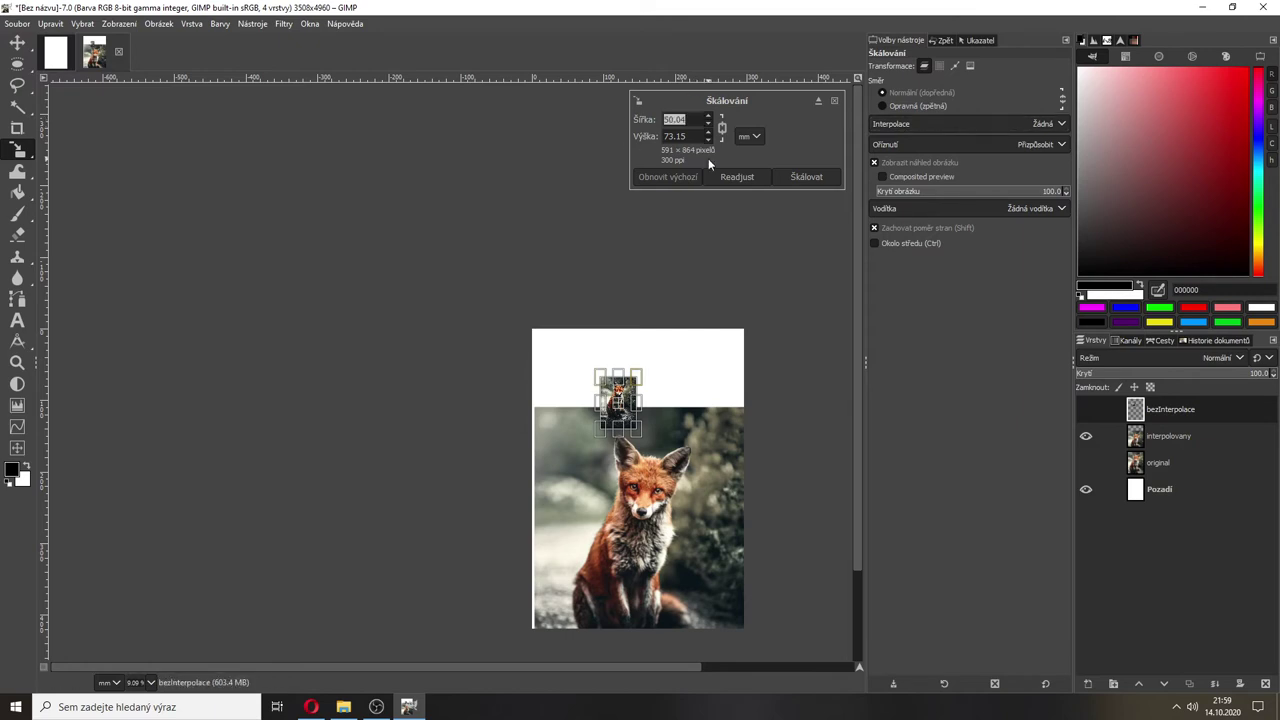
left_click(814, 178)
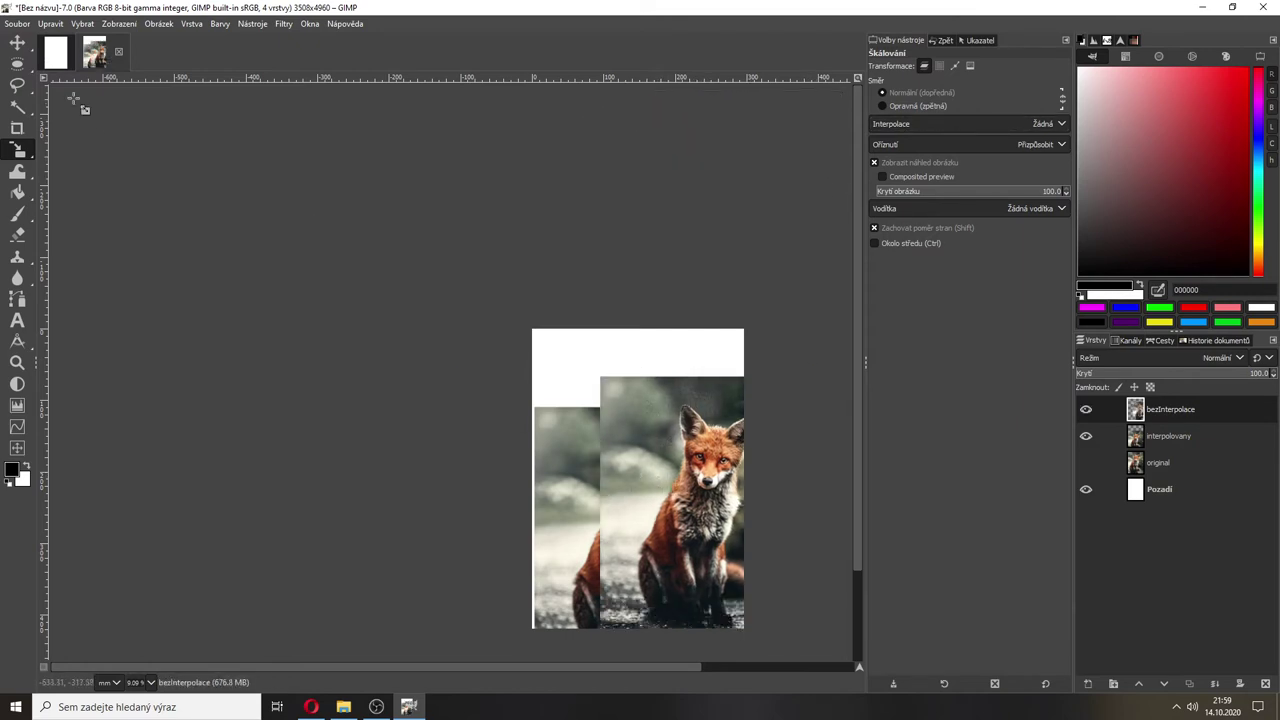
- Move the enlarged interpolovany photo up toward the page's upper-left area and show the original layer
left_click(17, 43)
left_click(567, 477)
left_click_drag(567, 477, 509, 428)
left_click(658, 448)
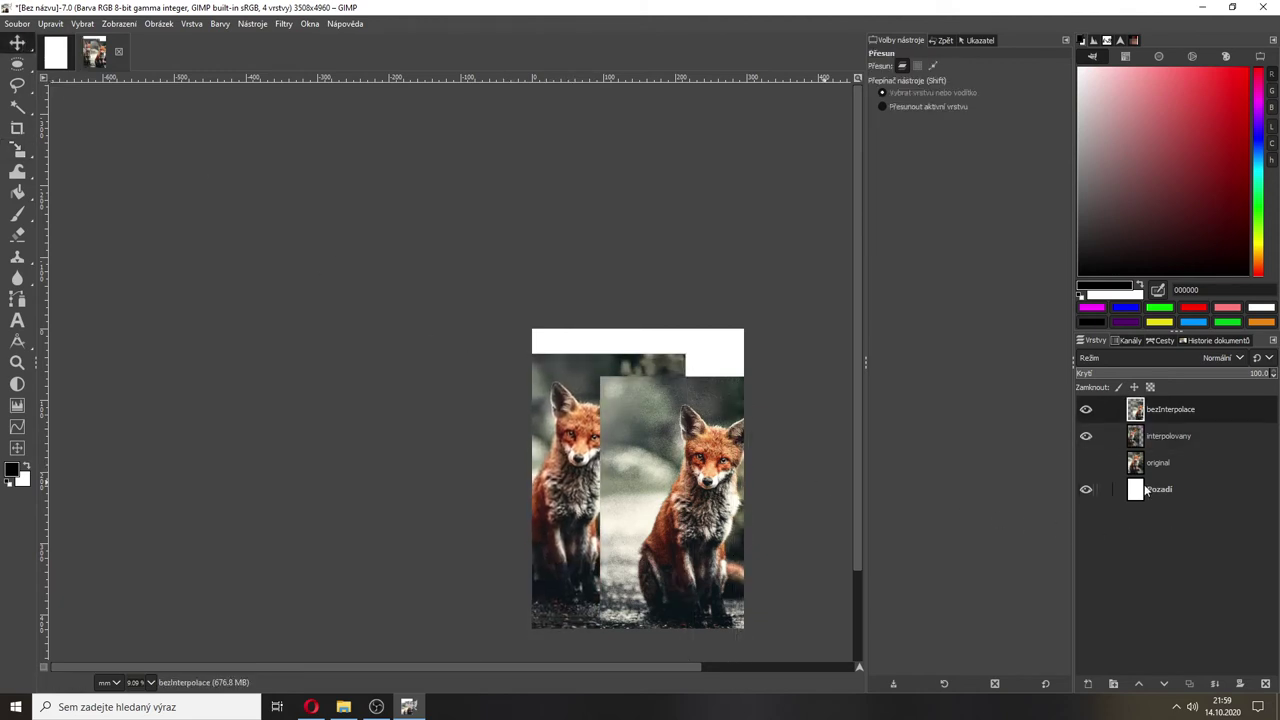
left_click(1086, 462)
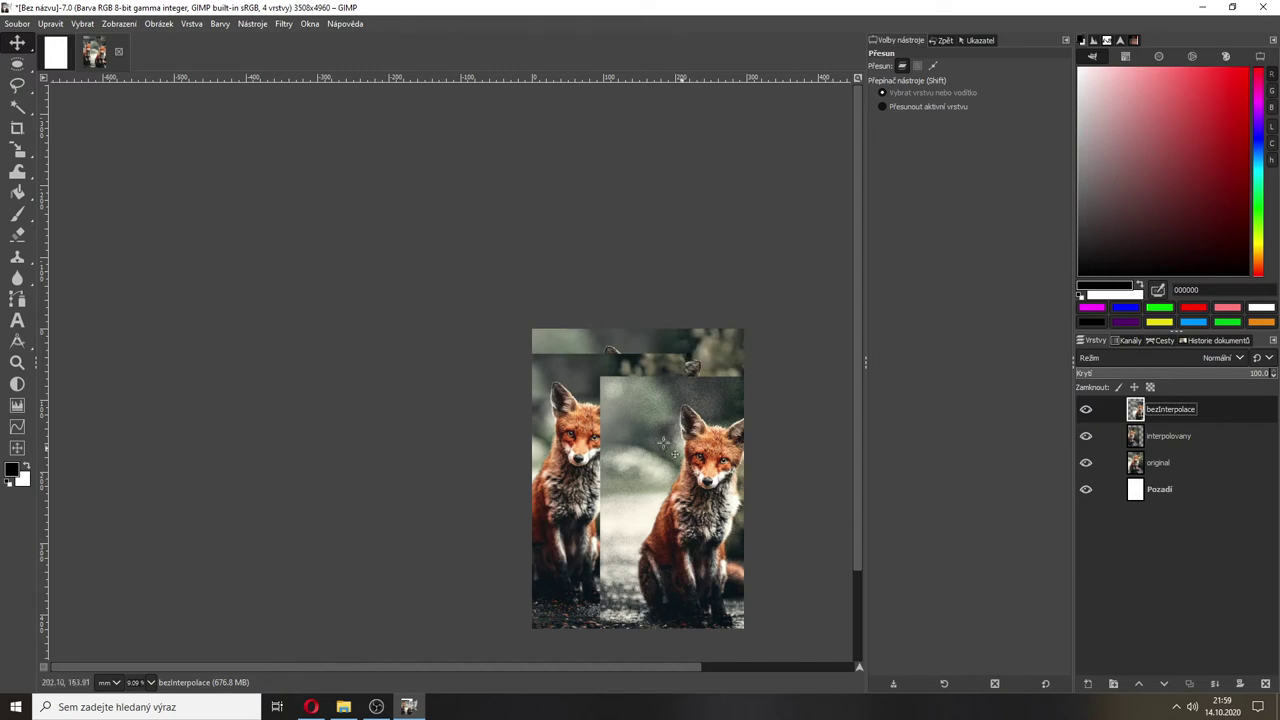
- Arrange the enlarged interpolovany and bezInterpolace photos side by side below the original fox's face, and shift bezInterpolace back up the page
left_click_drag(688, 463, 745, 465)
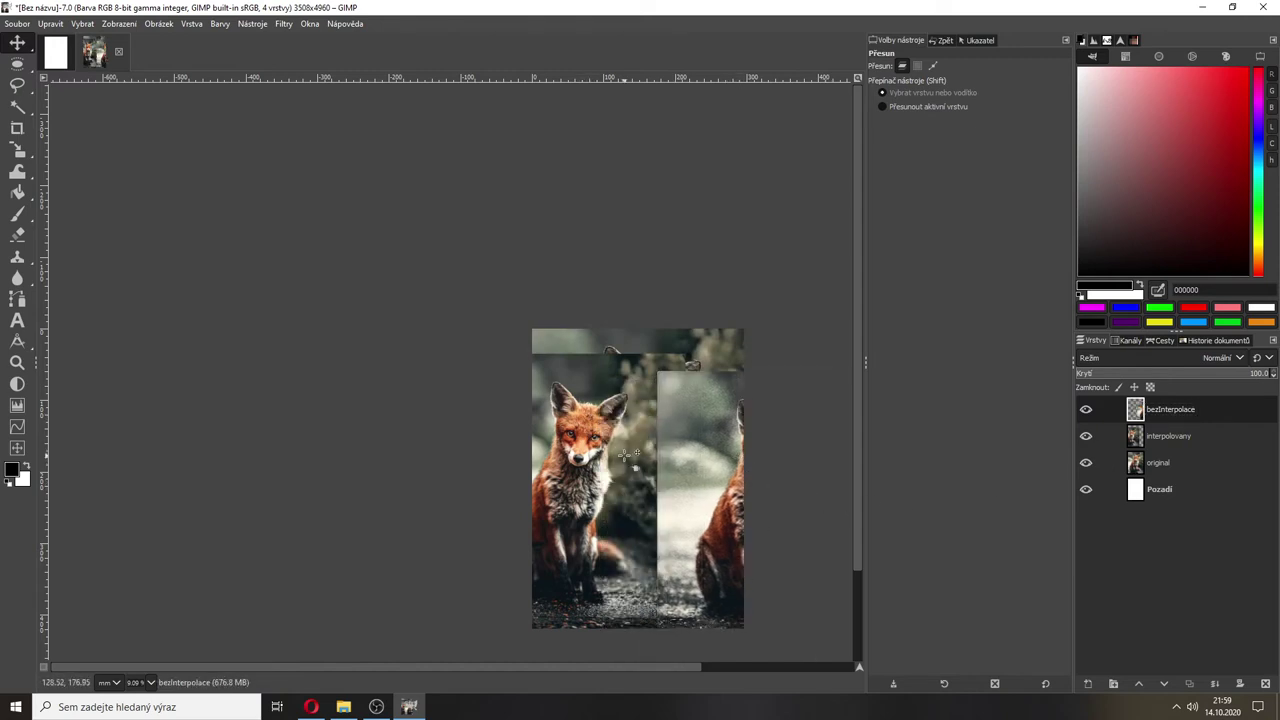
left_click_drag(622, 452, 589, 548)
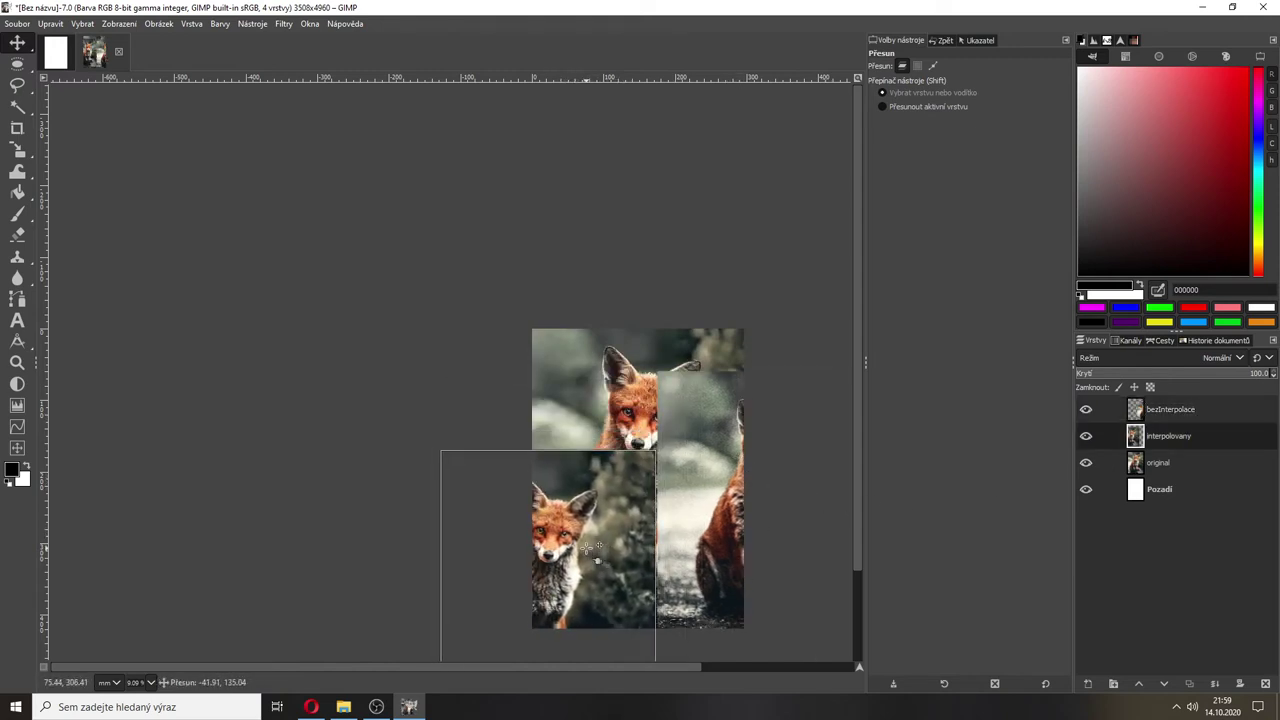
left_click_drag(708, 511, 661, 595)
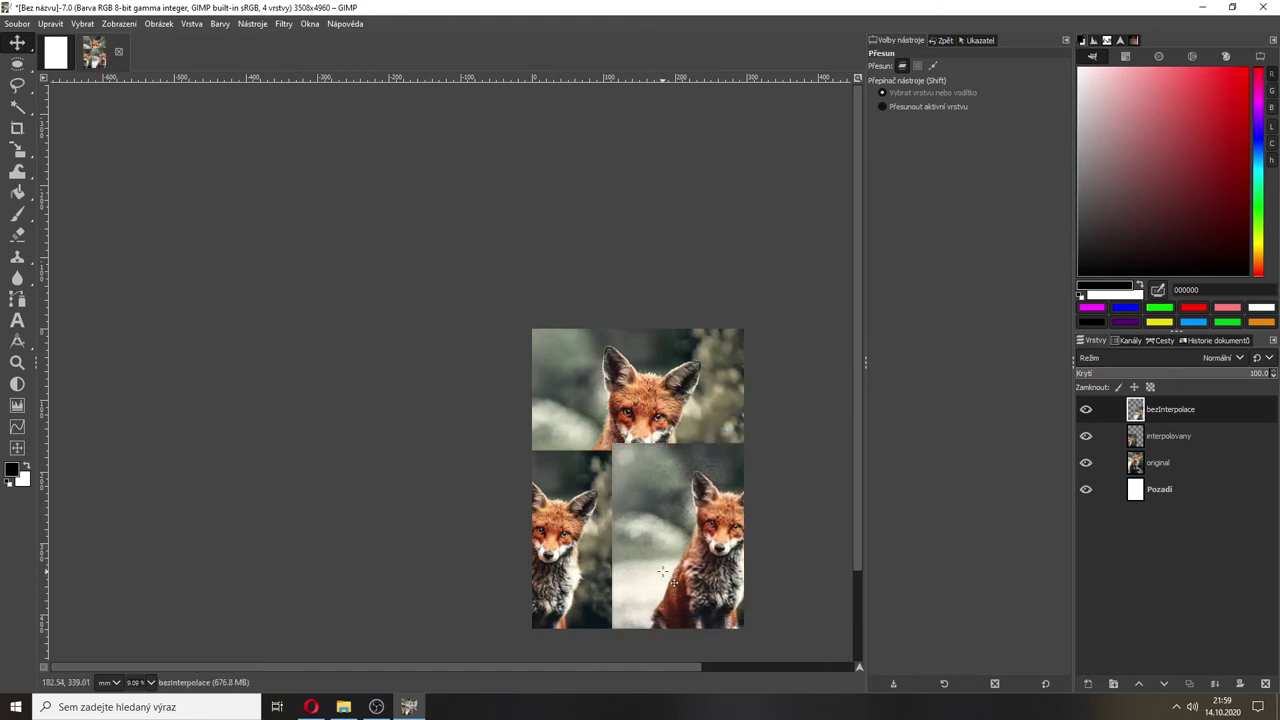
left_click_drag(605, 511, 609, 510)
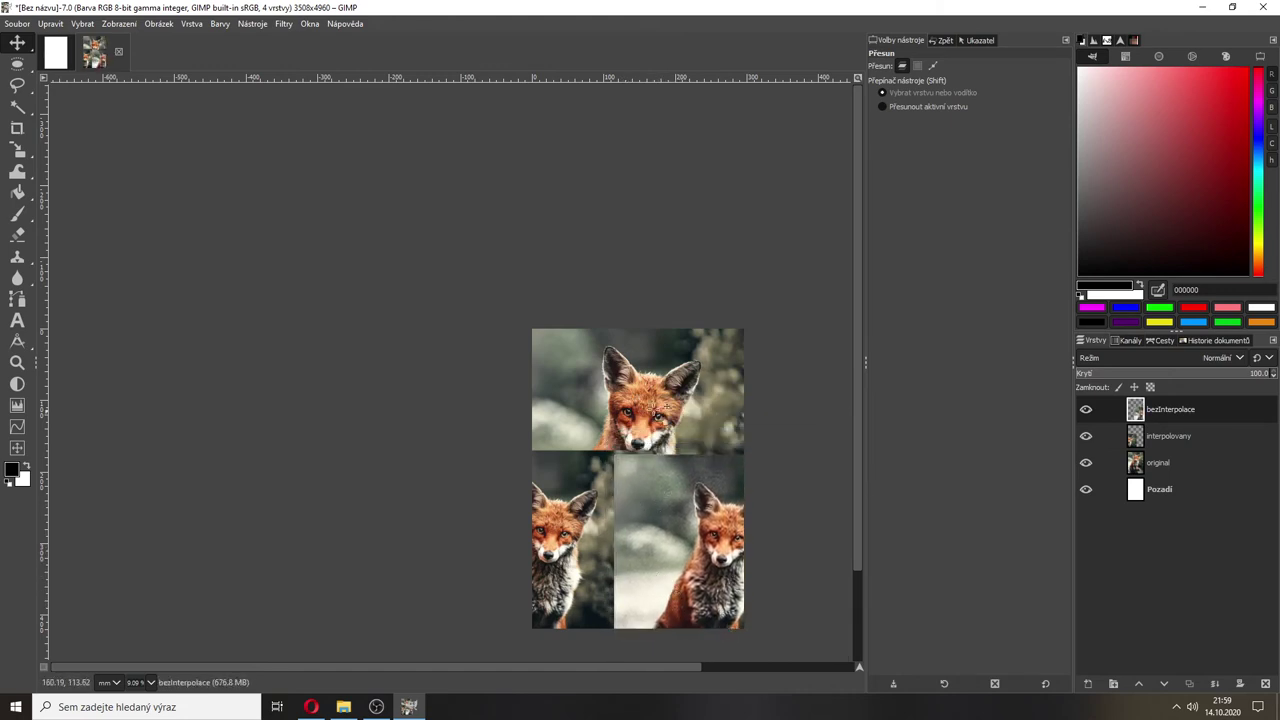
left_click_drag(677, 527, 632, 432)
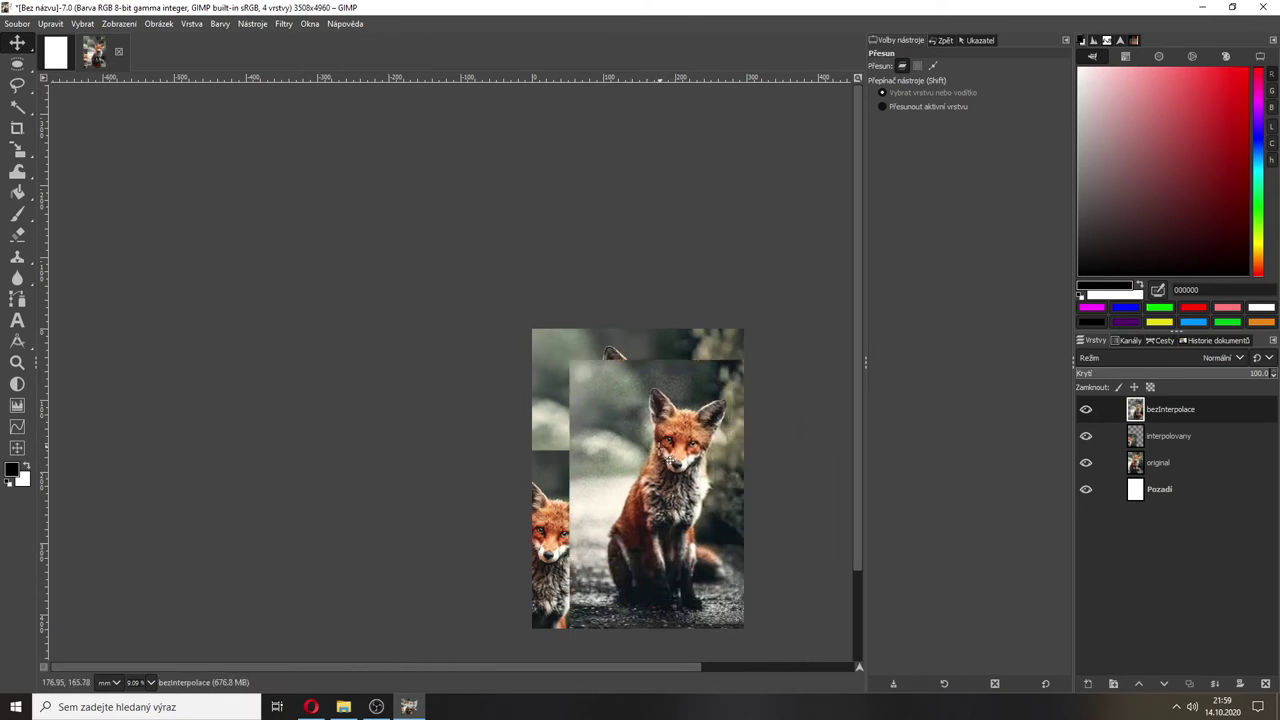
- Try scaling the enlarged bezInterpolace photo down to a width of 50 mm with interpolation set to Žádná
key("shift+s")
left_click(656, 452)
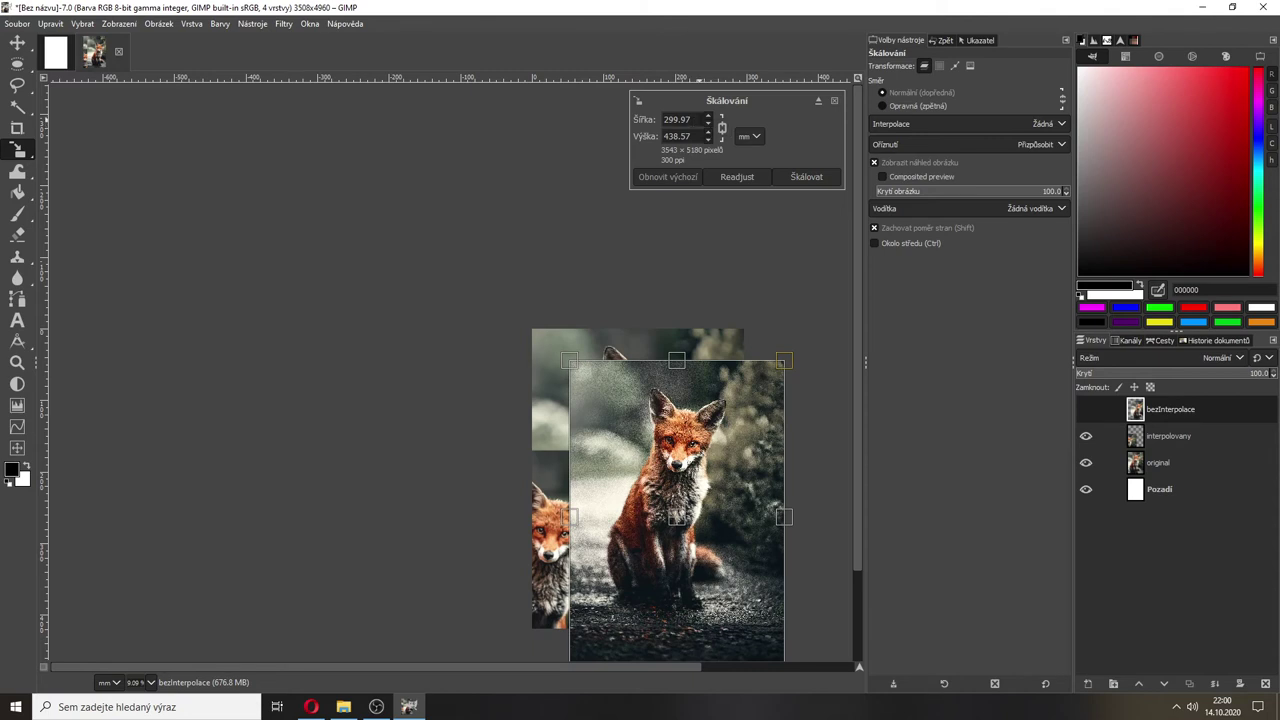
left_click(705, 118)
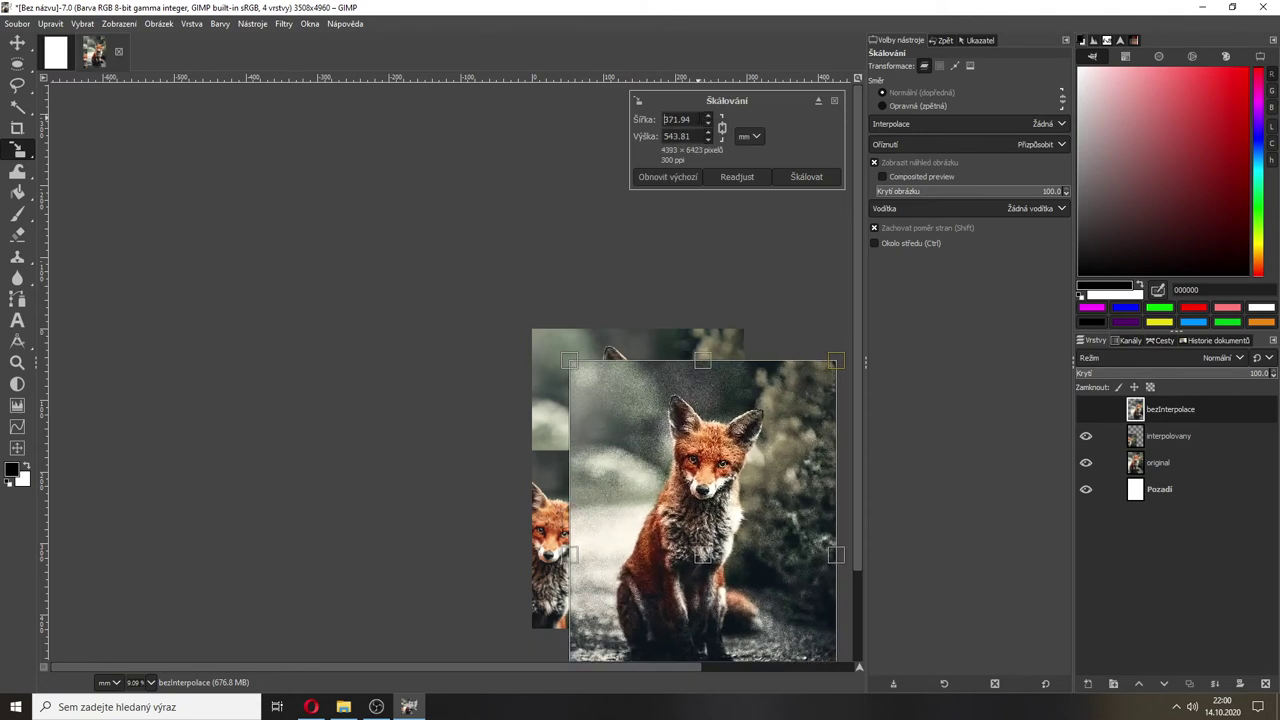
key("ctrl+a")
type("50")
key("Tab")
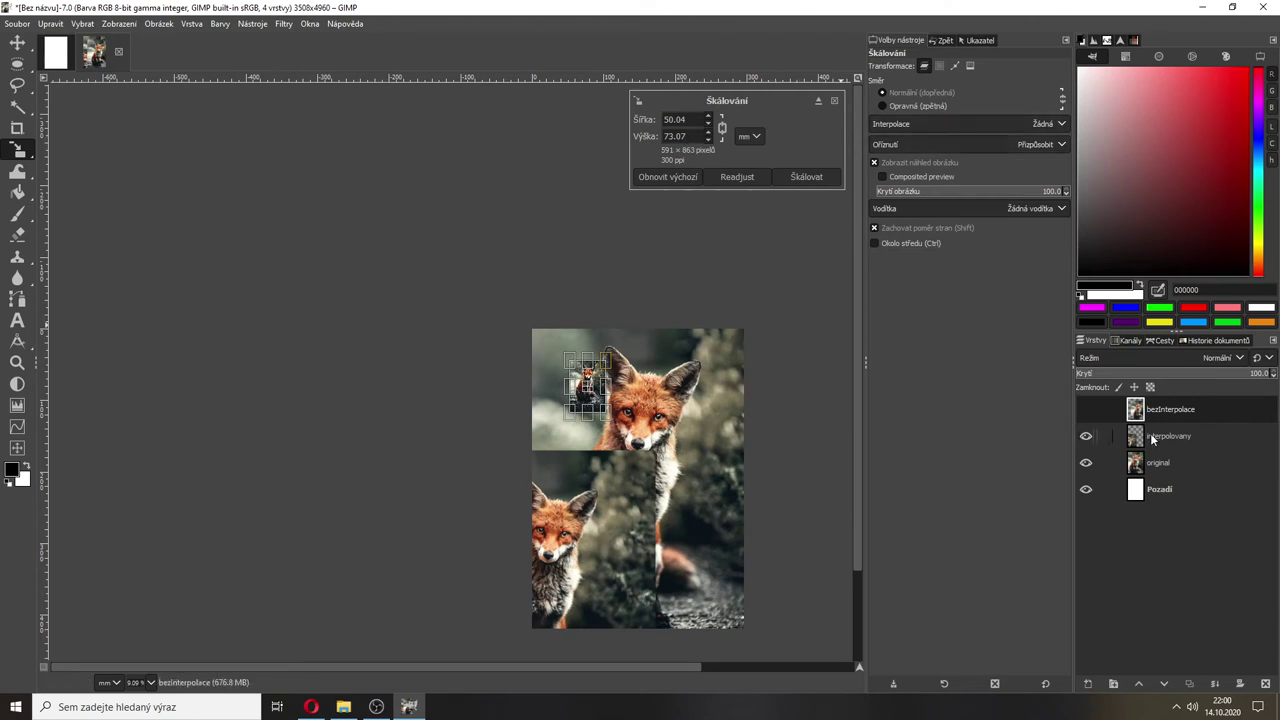
left_click(1087, 410)
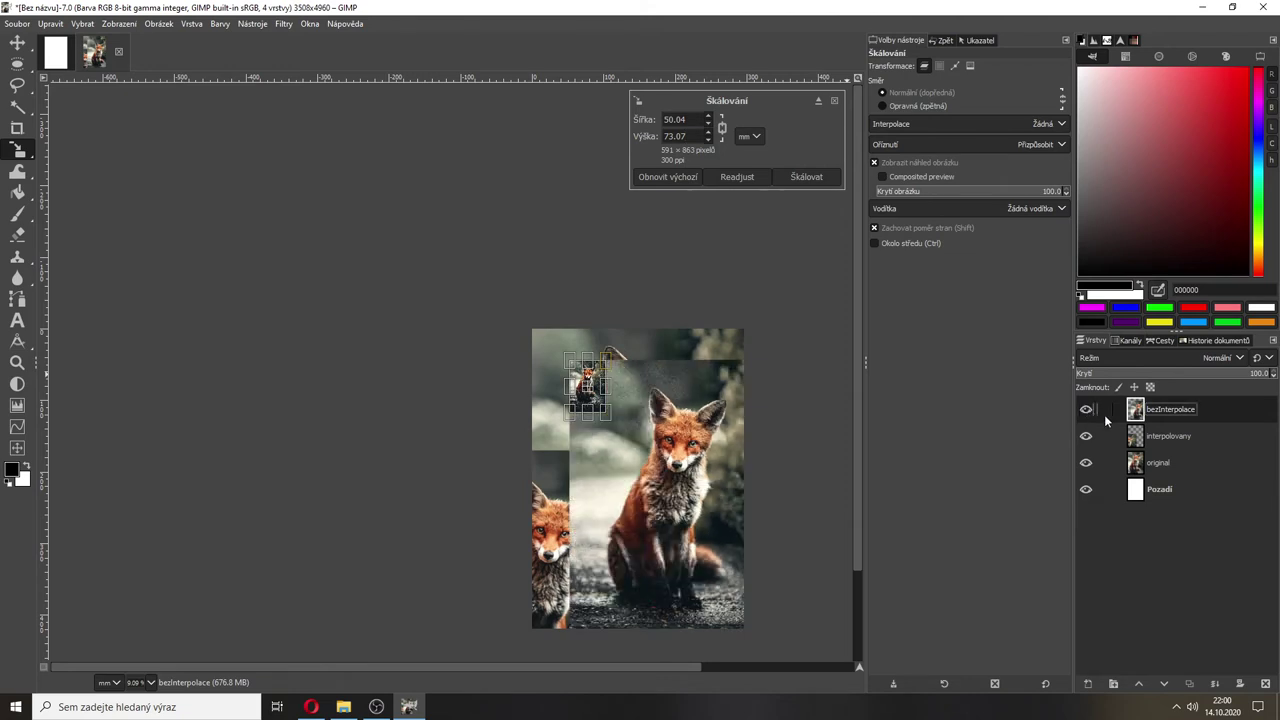
- Raise the interpolovany layer to the top of the stack and scale it to 50 mm wide with interpolation set to Kubická
left_click_drag(1140, 436, 1140, 408)
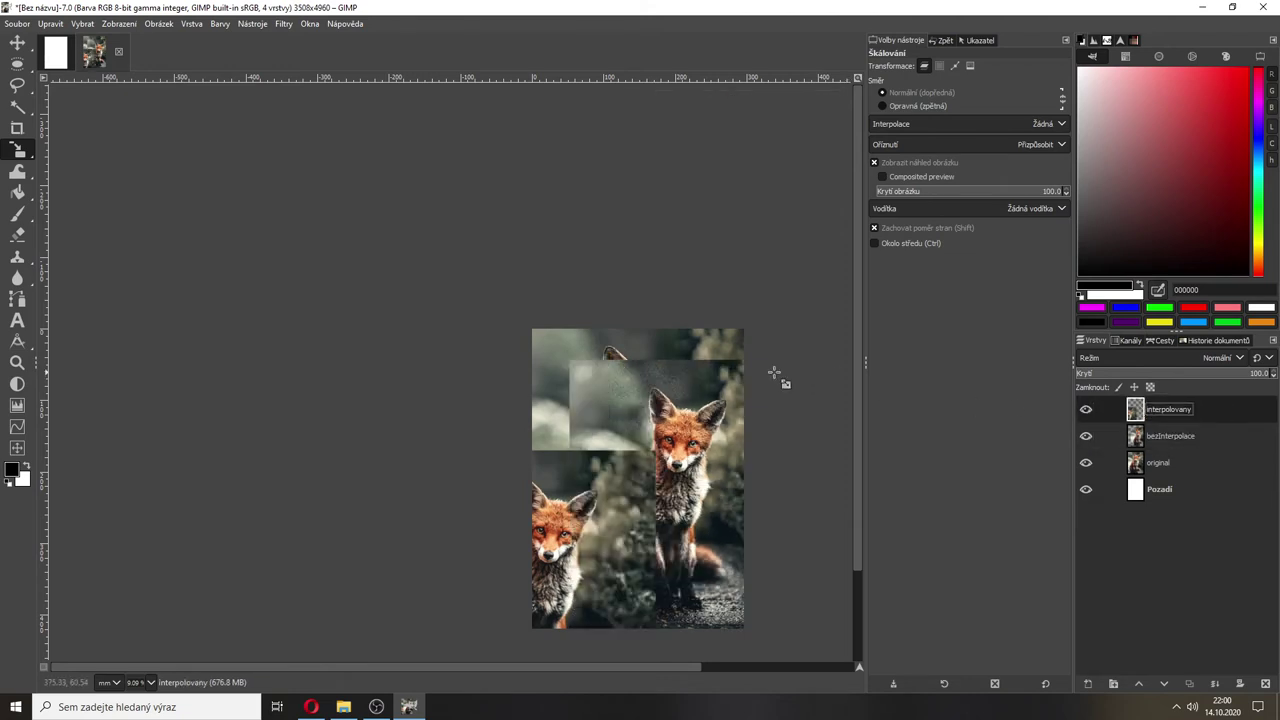
left_click(623, 477)
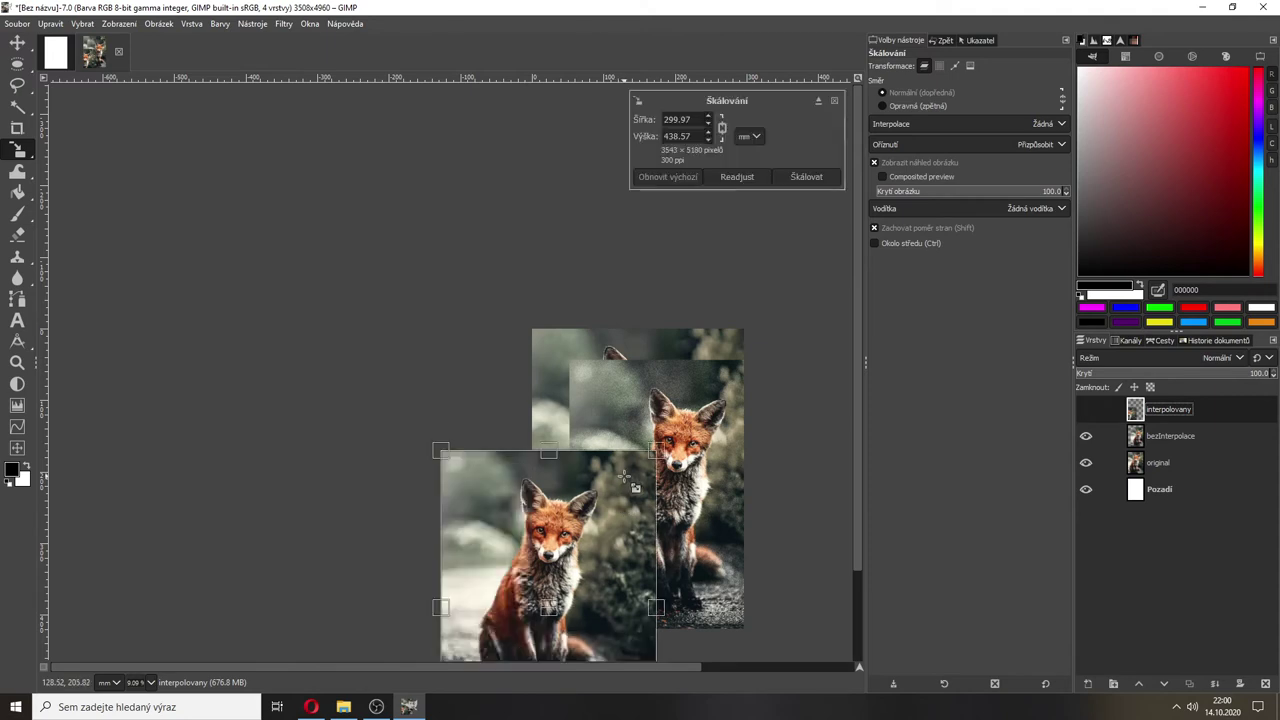
left_click(643, 121)
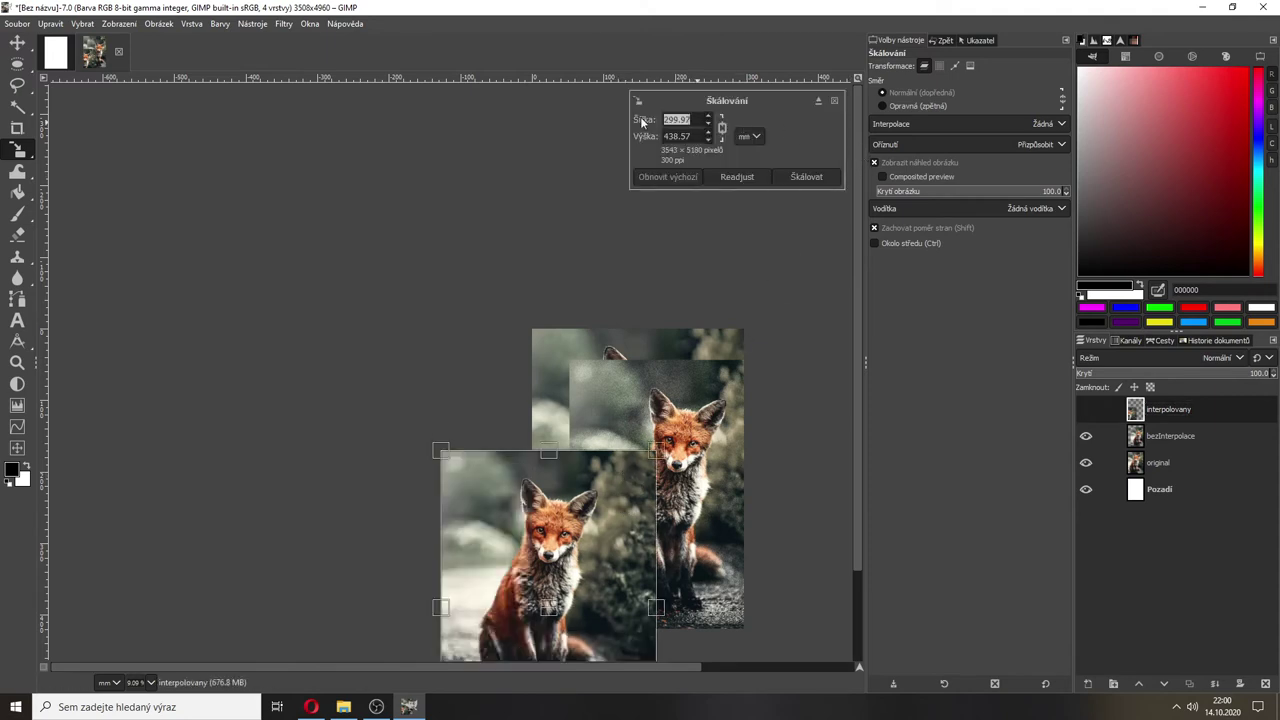
type("50")
key("Tab")
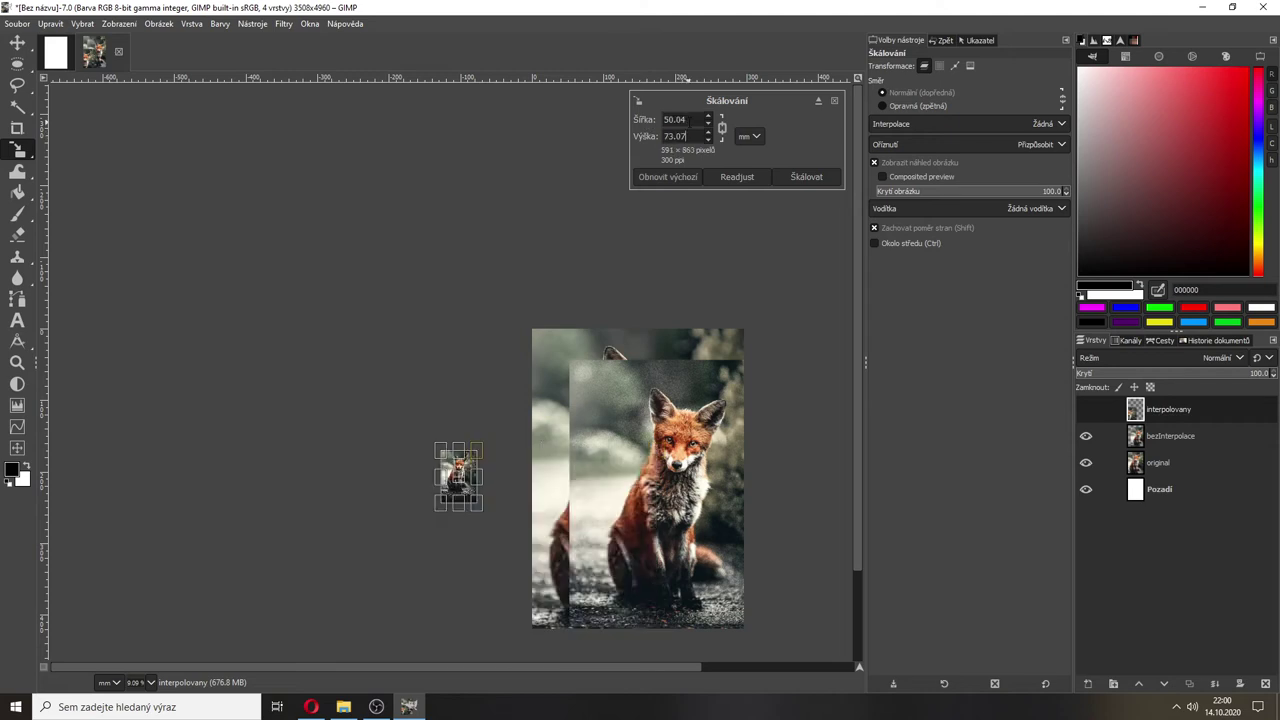
left_click(1020, 122)
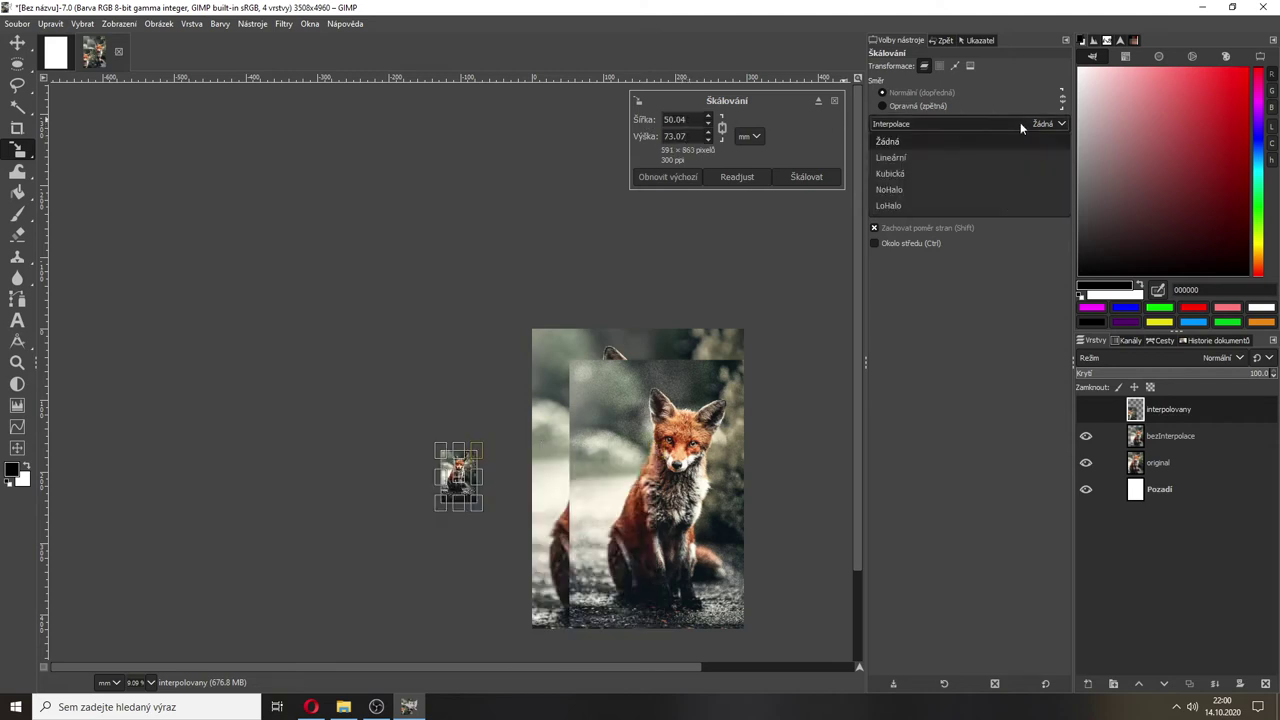
left_click(908, 170)
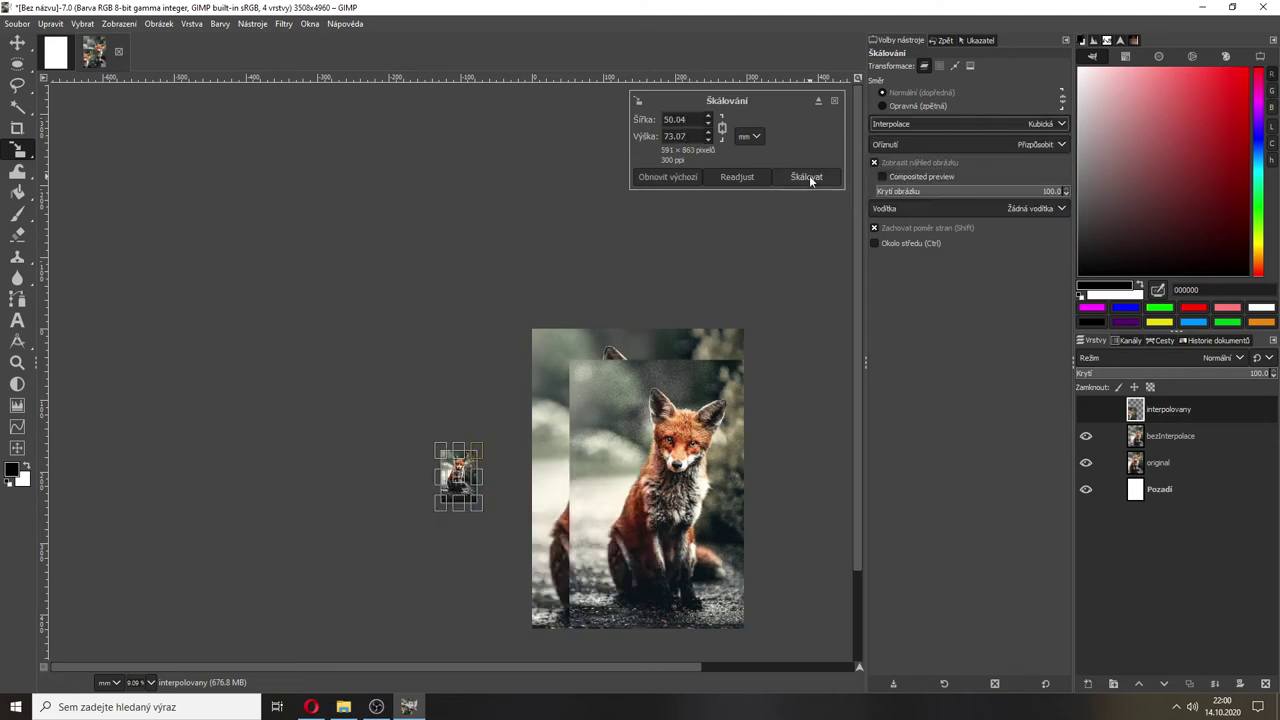
left_click(809, 175)
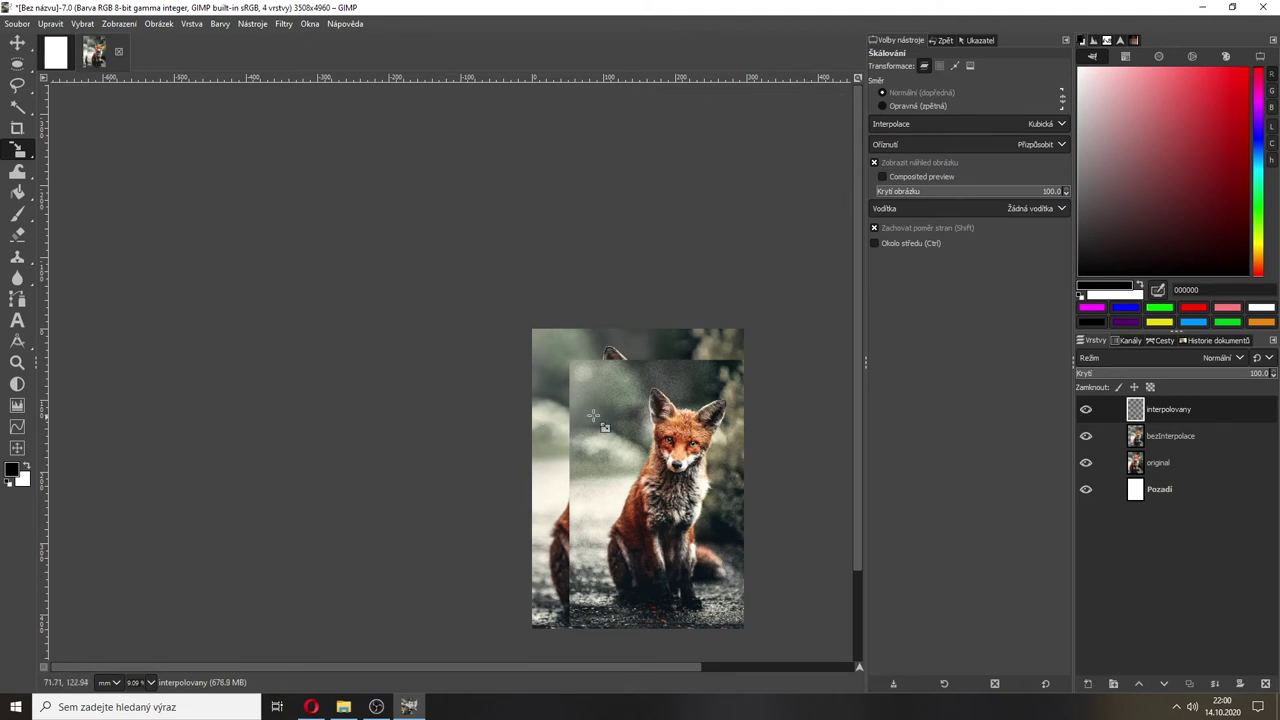
- Try to move the shrunken interpolovany photo onto the page with the Scale tool
left_click(512, 403)
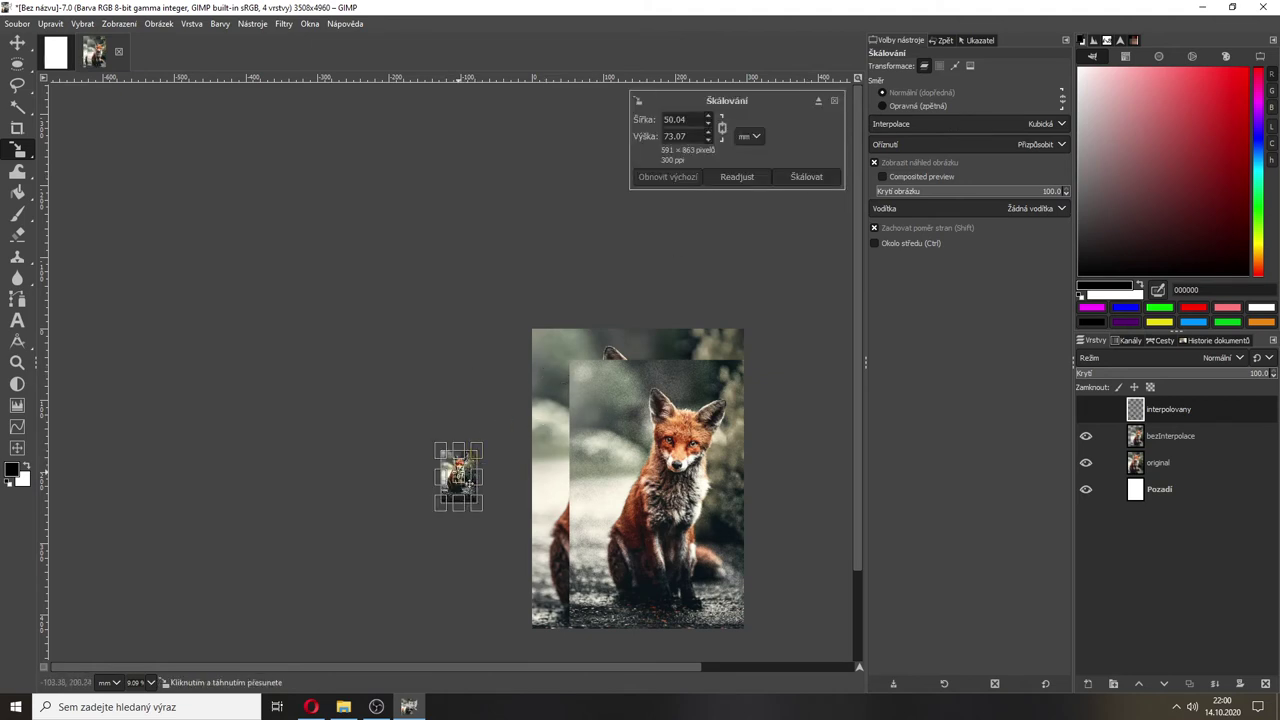
left_click_drag(468, 487, 618, 446)
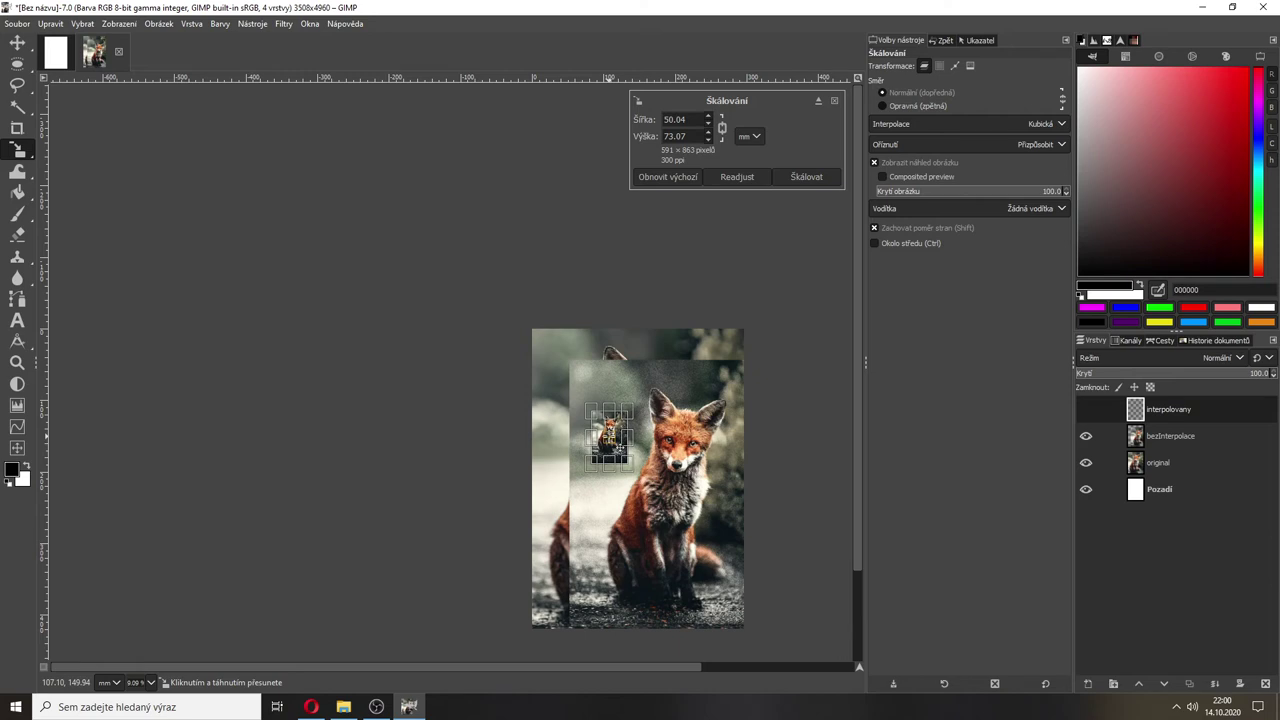
left_click(1086, 410)
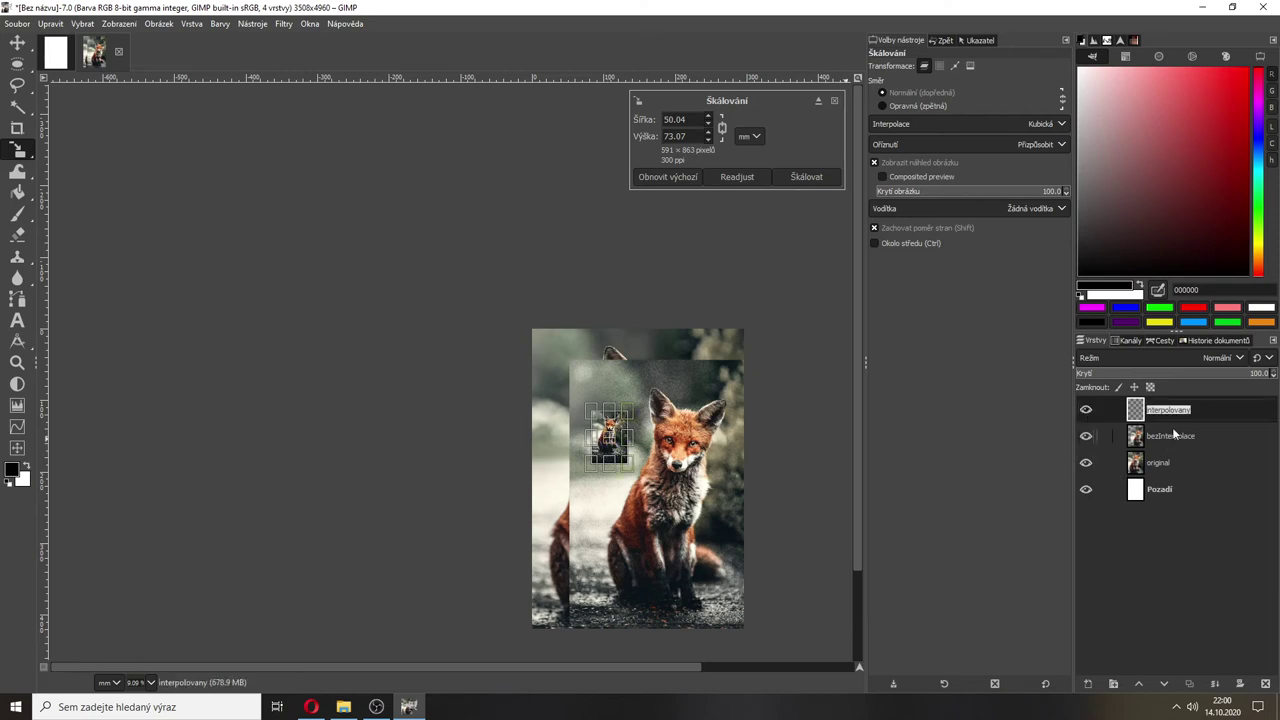
- Hide the original layer and raise bezInterpolace to the top of the layer stack
left_click(1136, 440)
left_click(1085, 463)
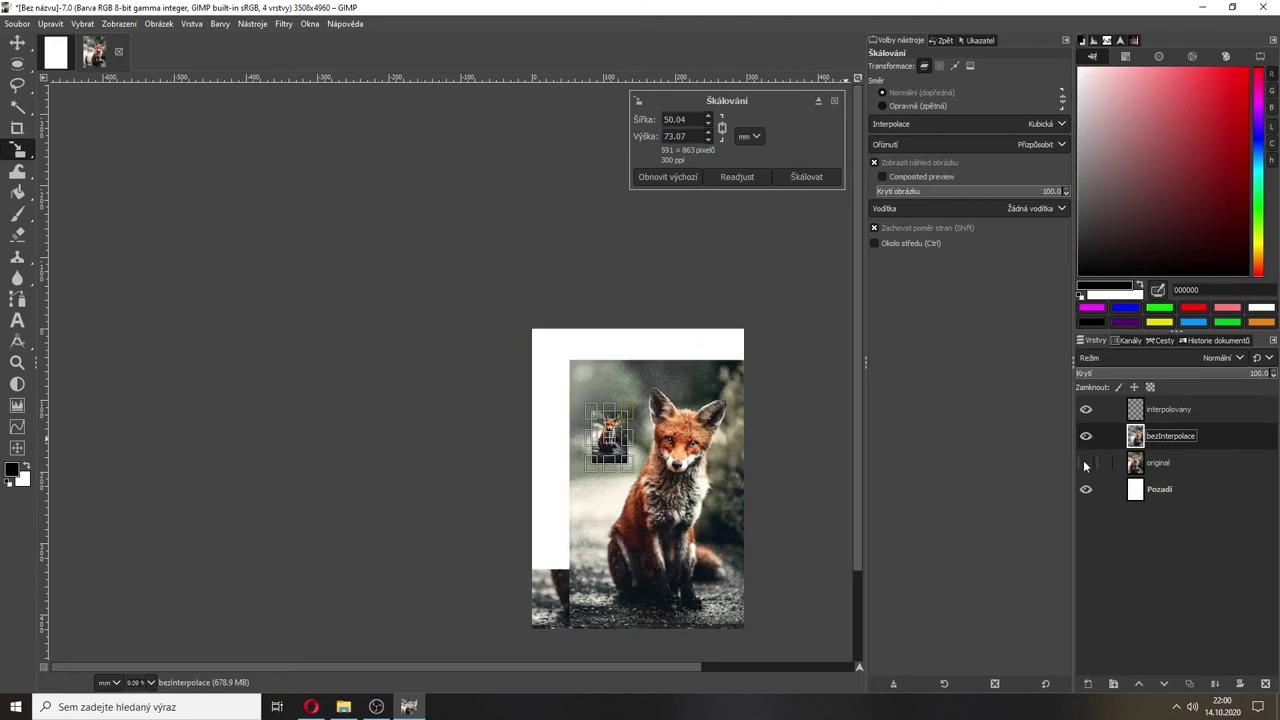
left_click_drag(1136, 437, 1138, 405)
- Scale the bezInterpolace photo down to 50 mm wide with interpolation set to Žádná
left_click(628, 484)
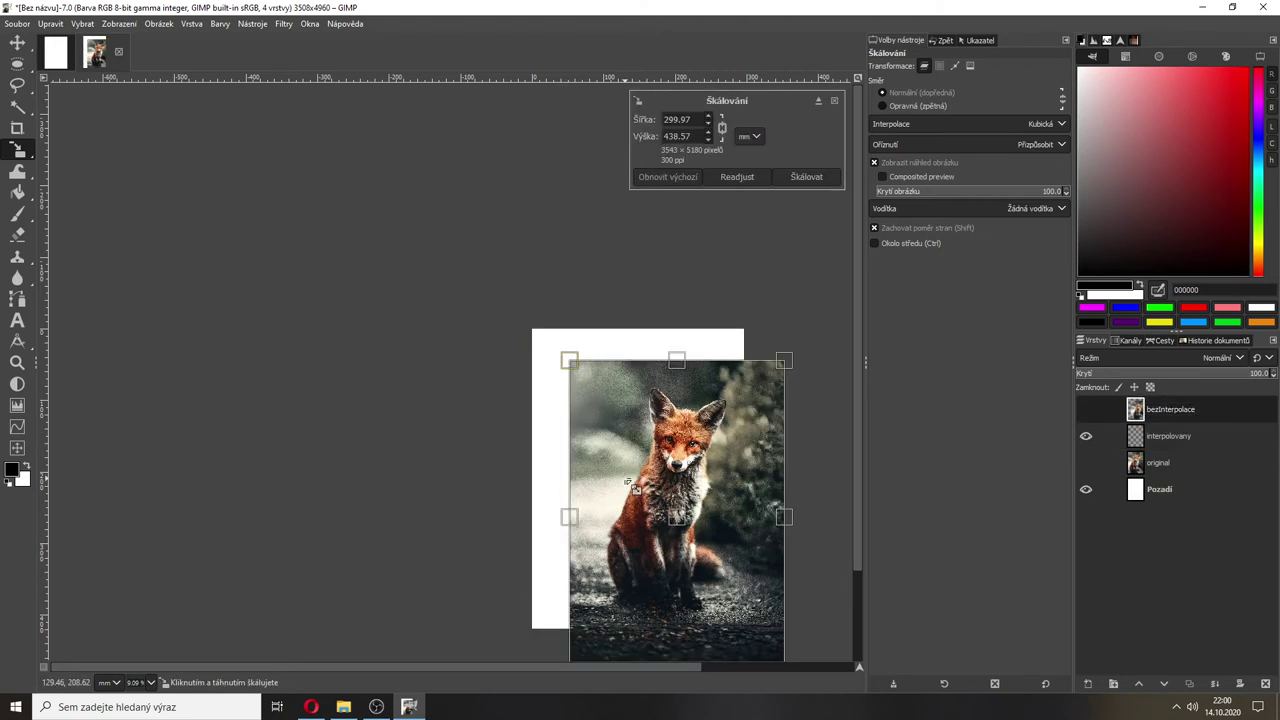
triple_click(678, 119)
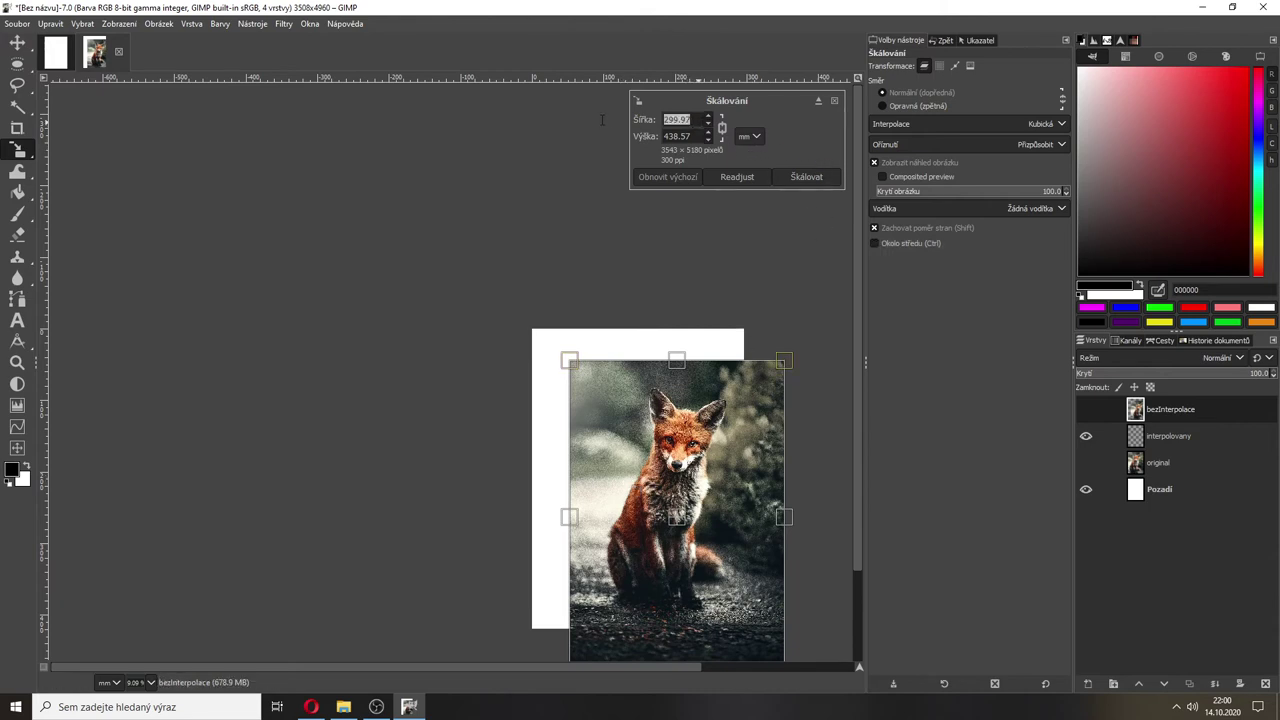
type("50")
key("Tab")
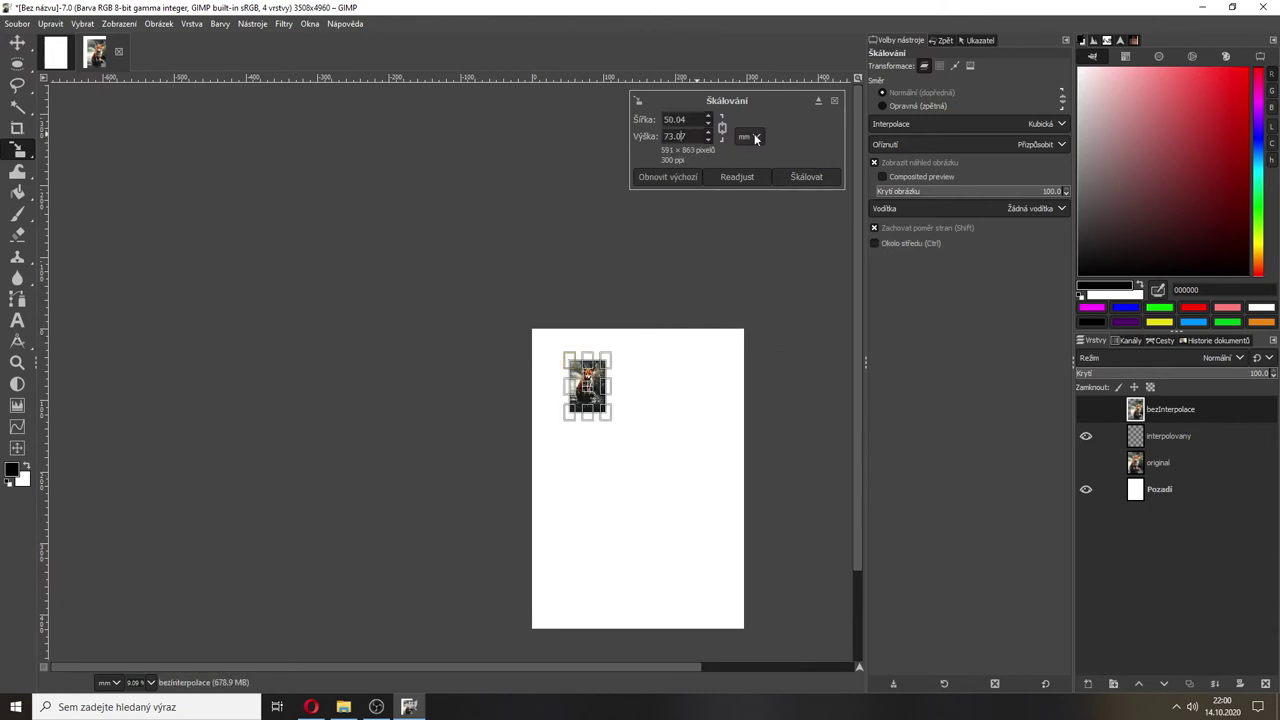
left_click(1005, 126)
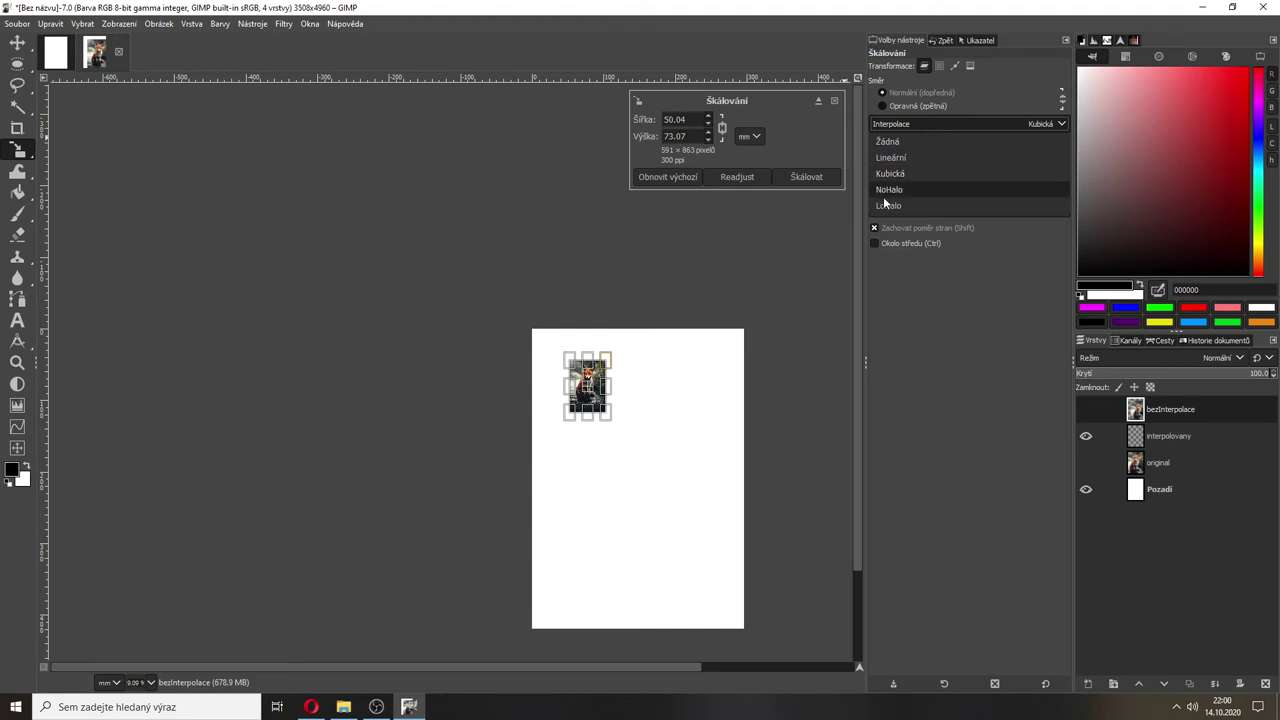
left_click(888, 142)
left_click(798, 177)
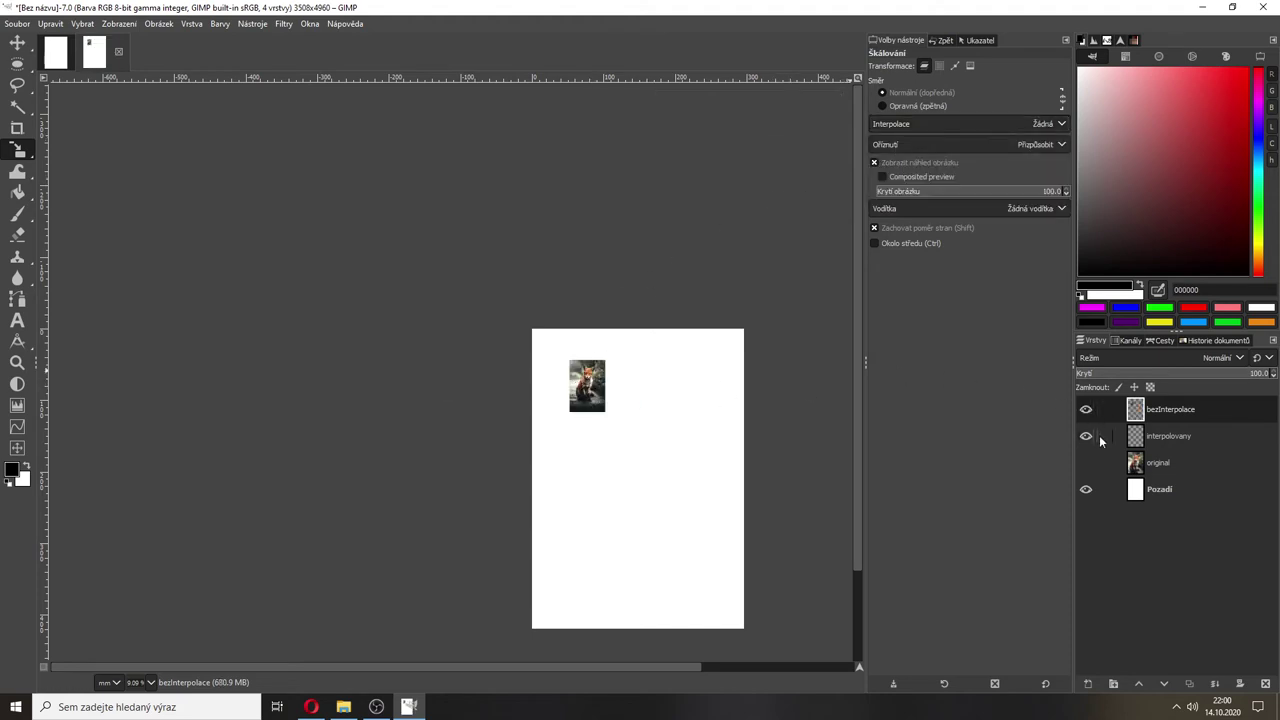
- Arrange the two small photos side by side on the upper part of the page, with interpolovany left of bezInterpolace
left_click(17, 42)
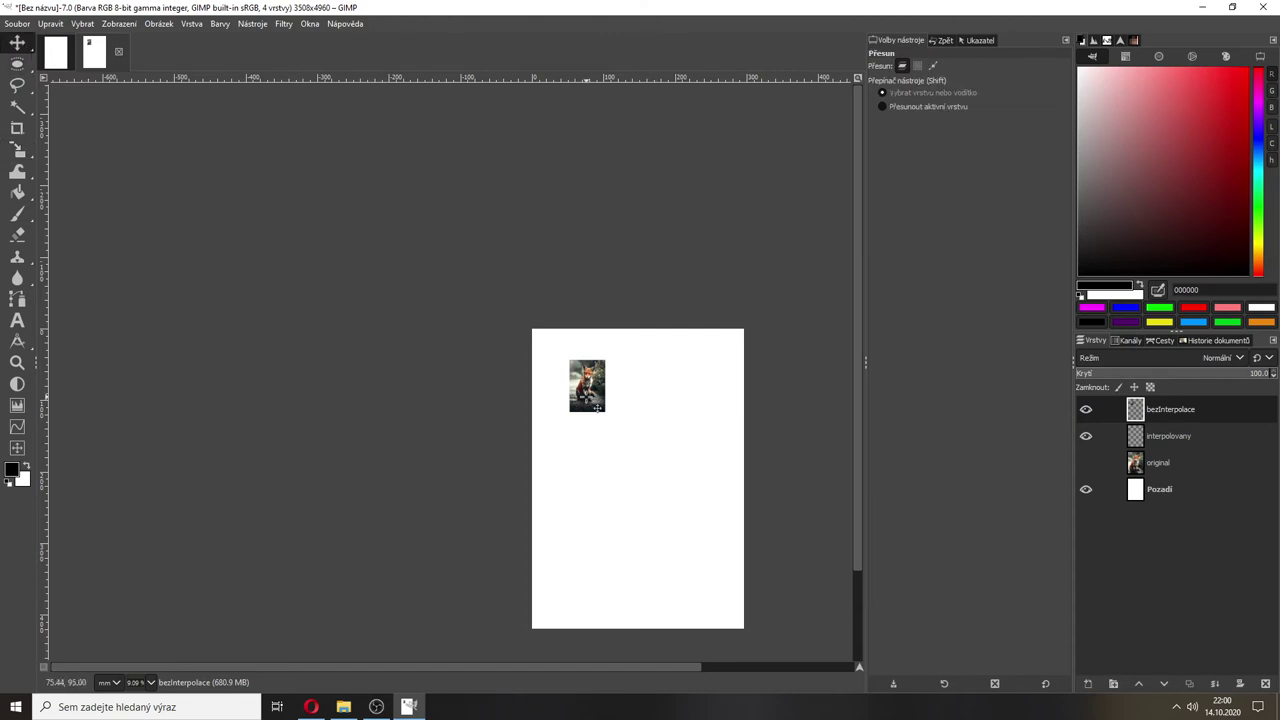
left_click_drag(598, 407, 682, 411)
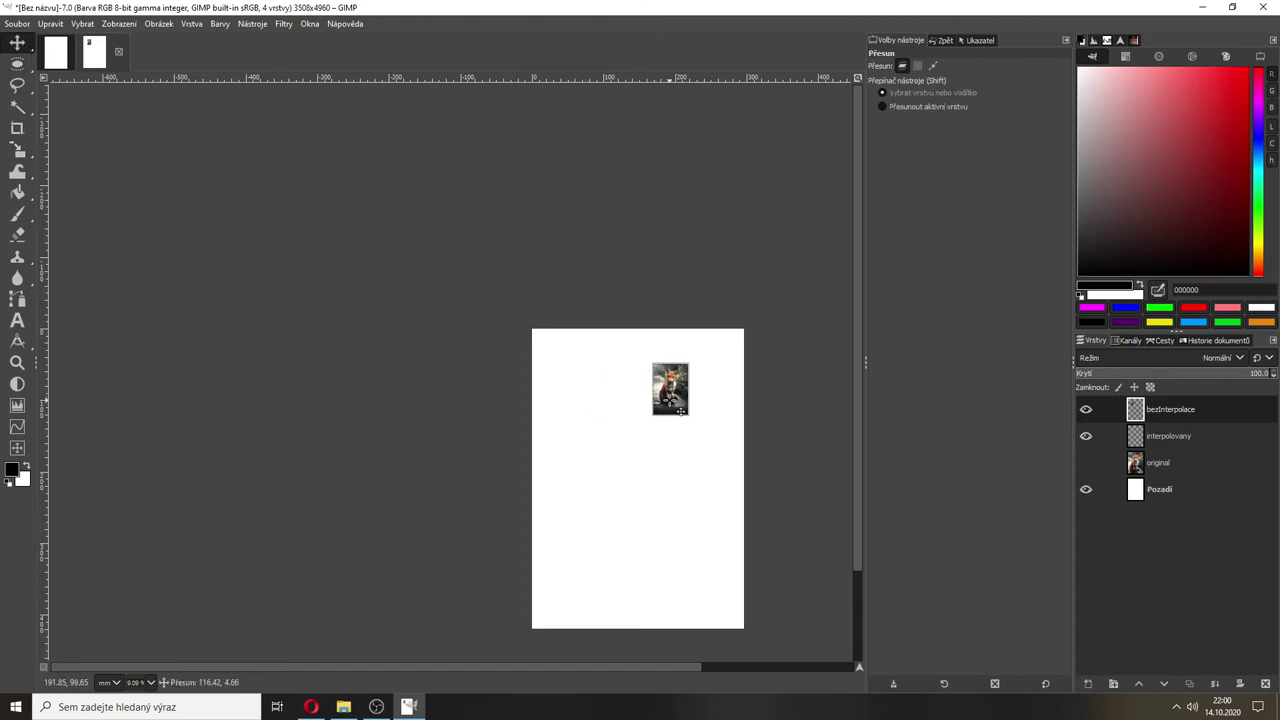
left_click(1088, 437)
left_click(1112, 437)
key("shift+s")
left_click(512, 433)
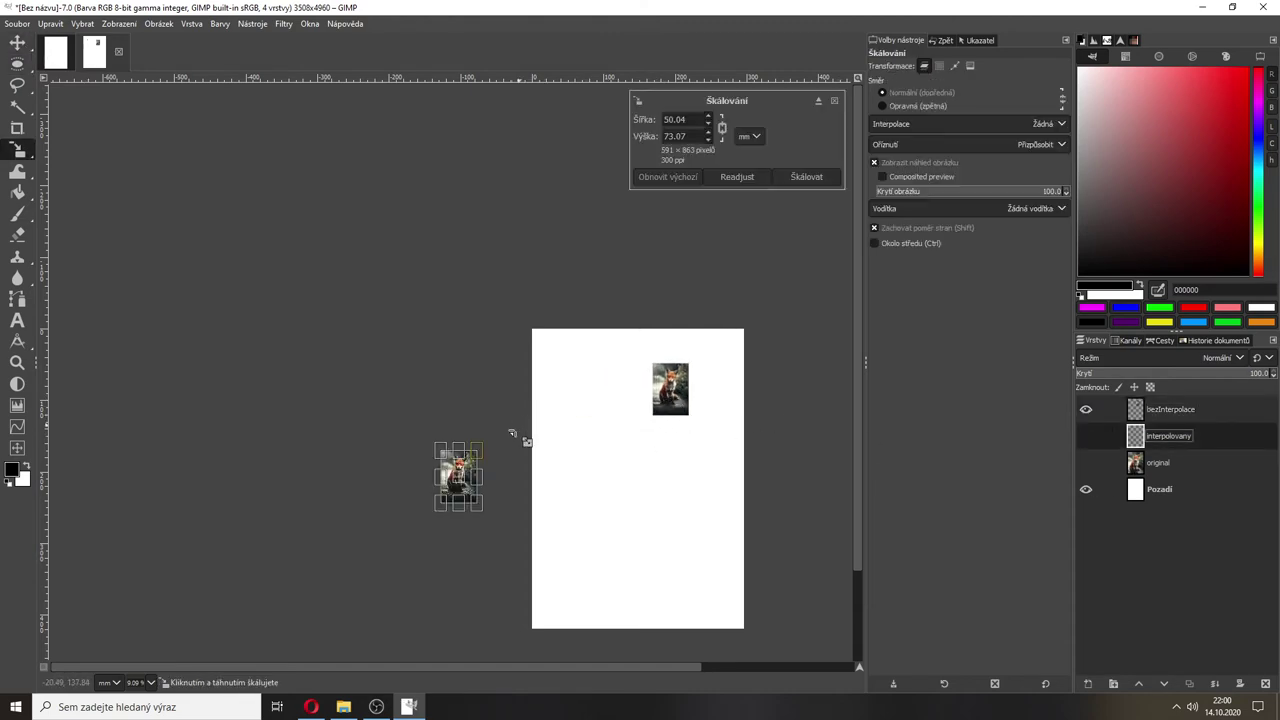
left_click_drag(459, 476, 604, 398)
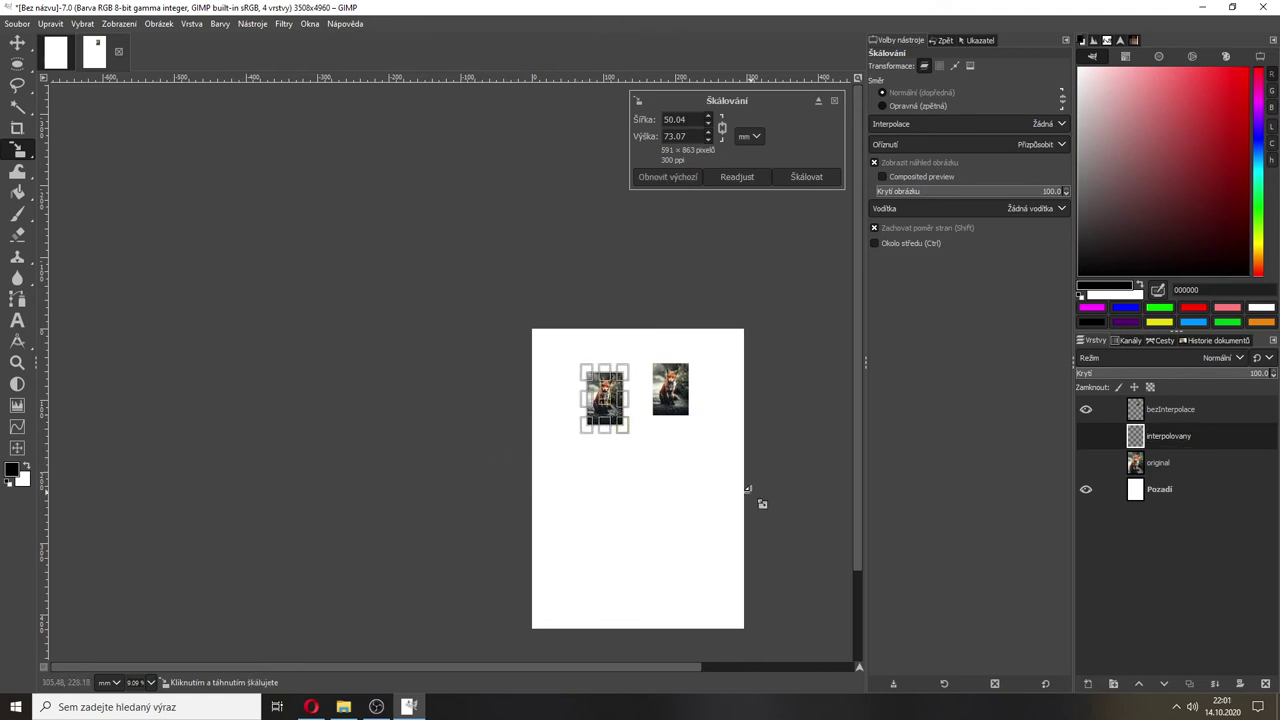
key("Return")
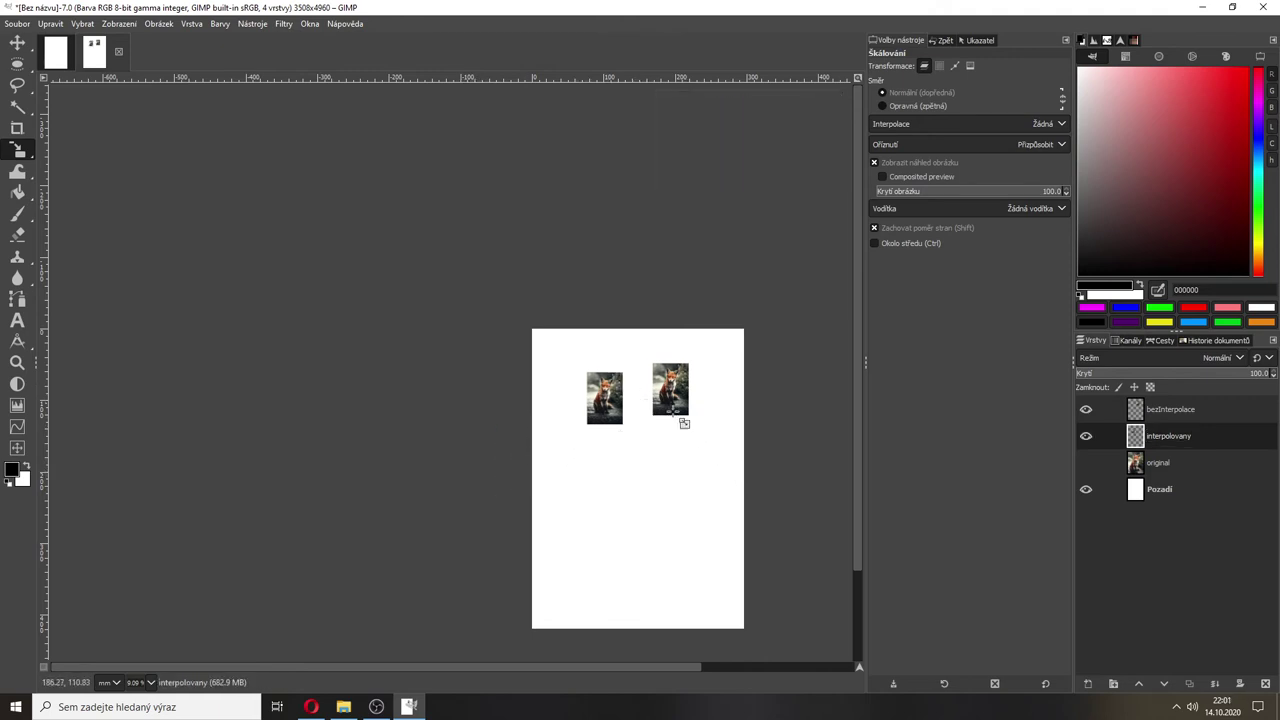
- Try enlarging the small interpolovany photo to about 62 mm wide
scroll(660, 385, "up", 2)
scroll(660, 385, "up", 4)
left_click(367, 463)
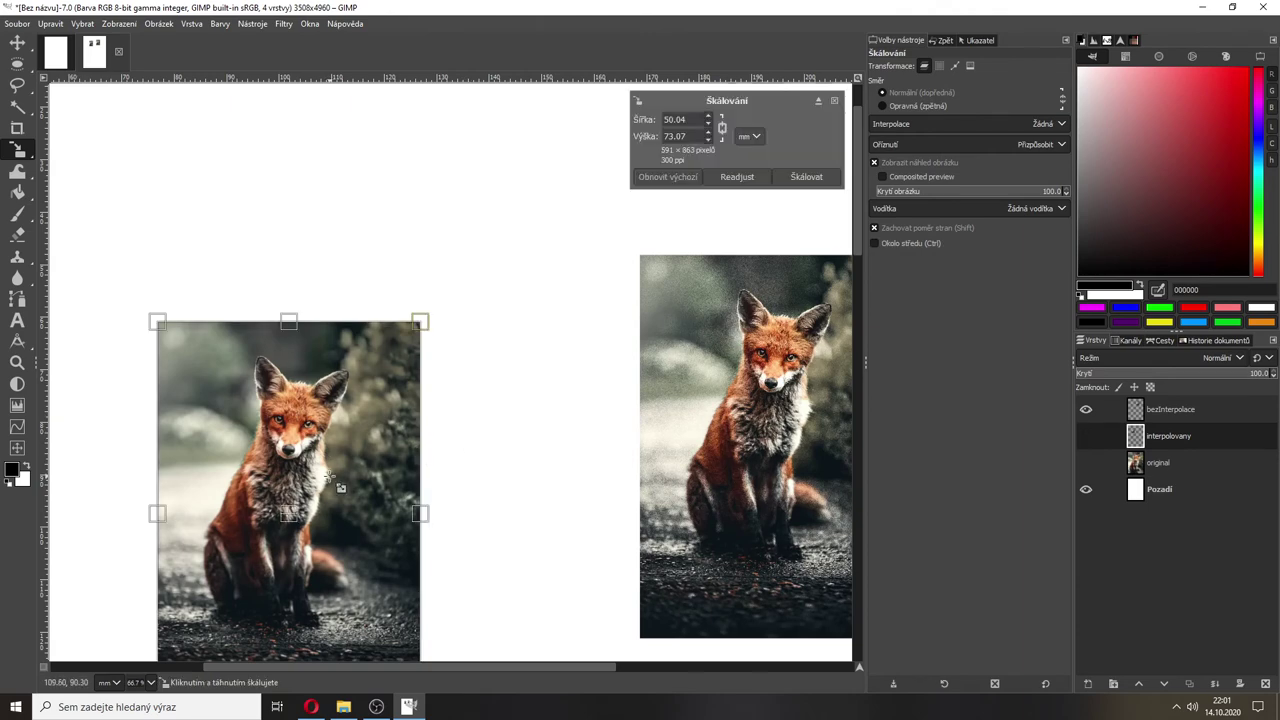
left_click_drag(367, 463, 463, 429)
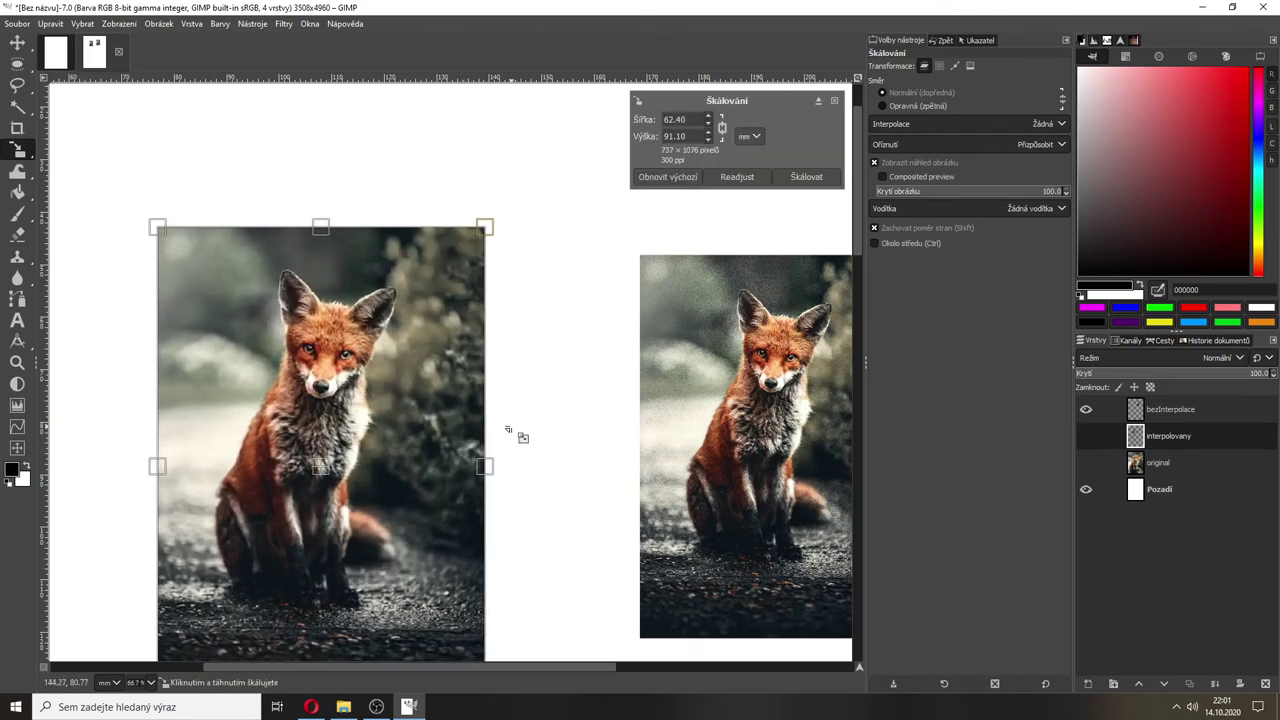
key("Escape")
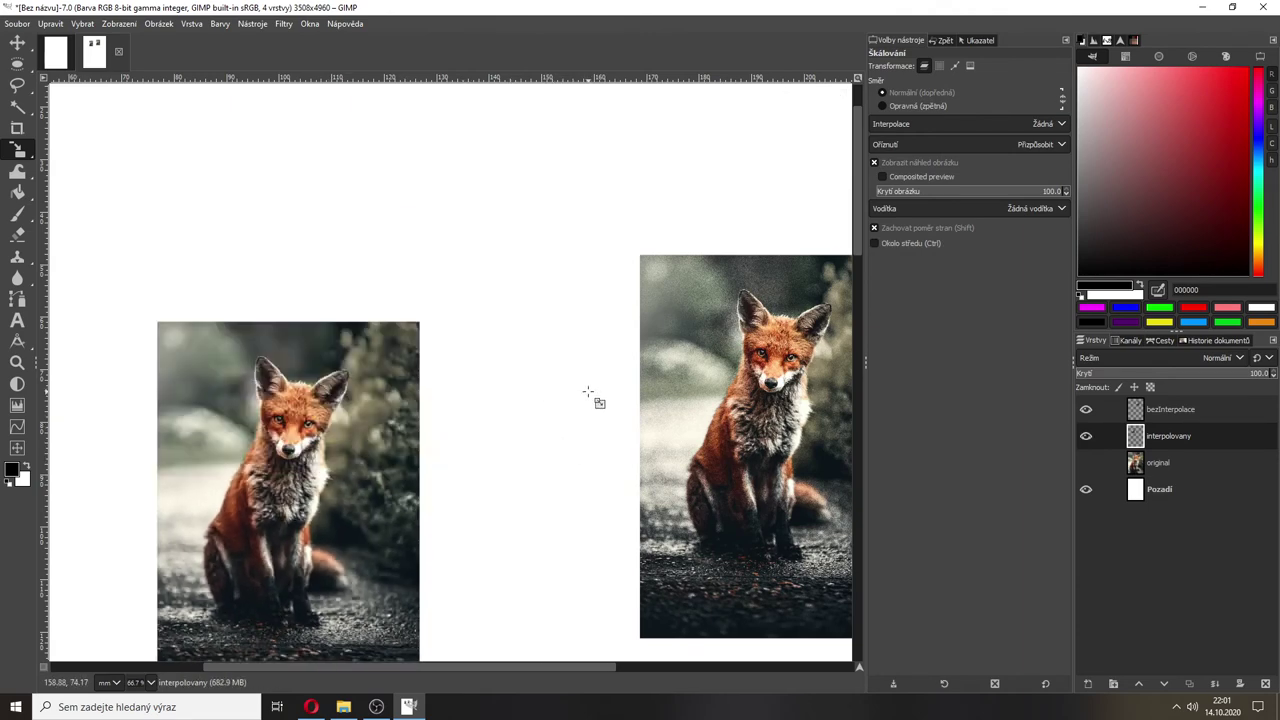
- Show the original layer and place it at the top of the layer stack
scroll(588, 392, "down", 2)
scroll(588, 392, "down", 1)
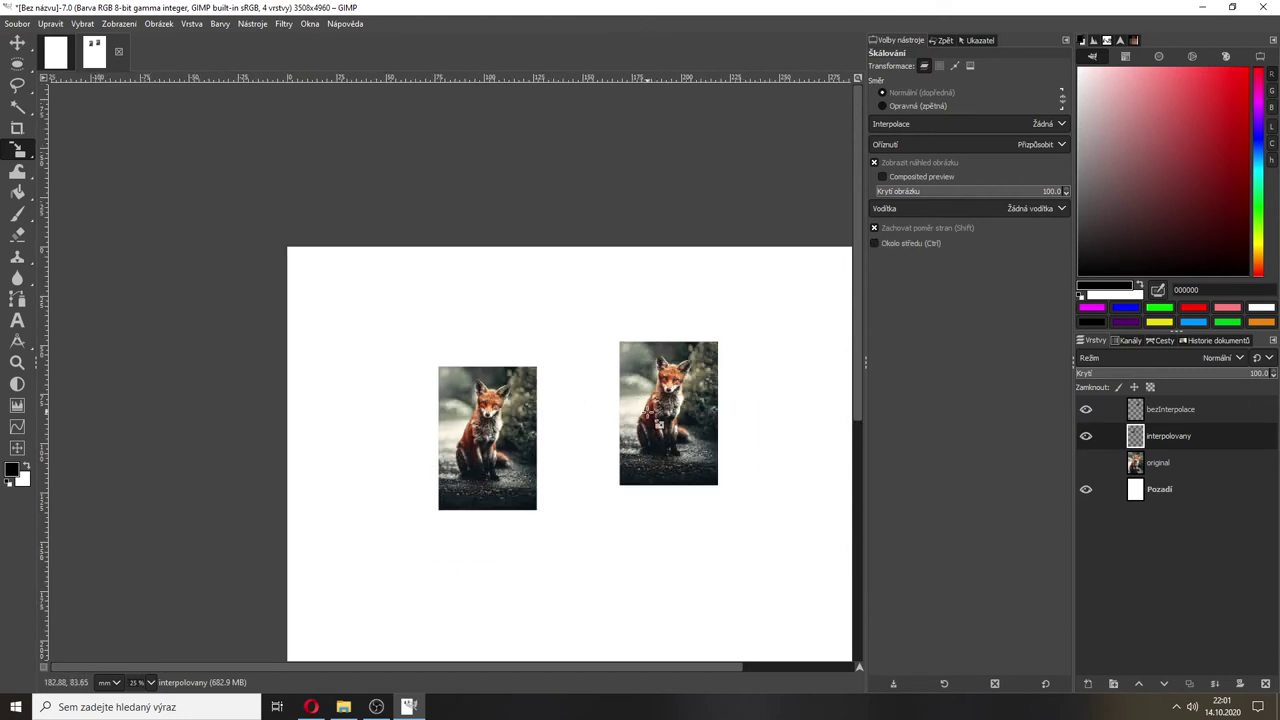
left_click_drag(855, 396, 855, 414)
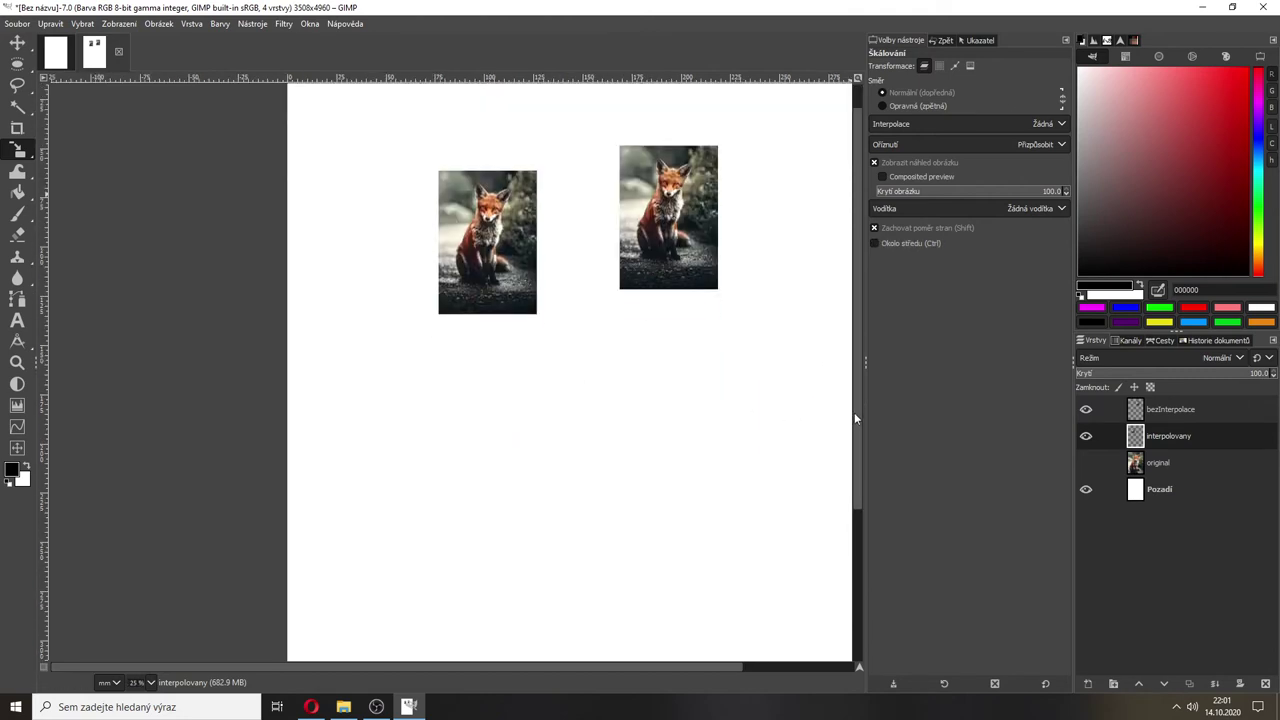
left_click(1174, 465)
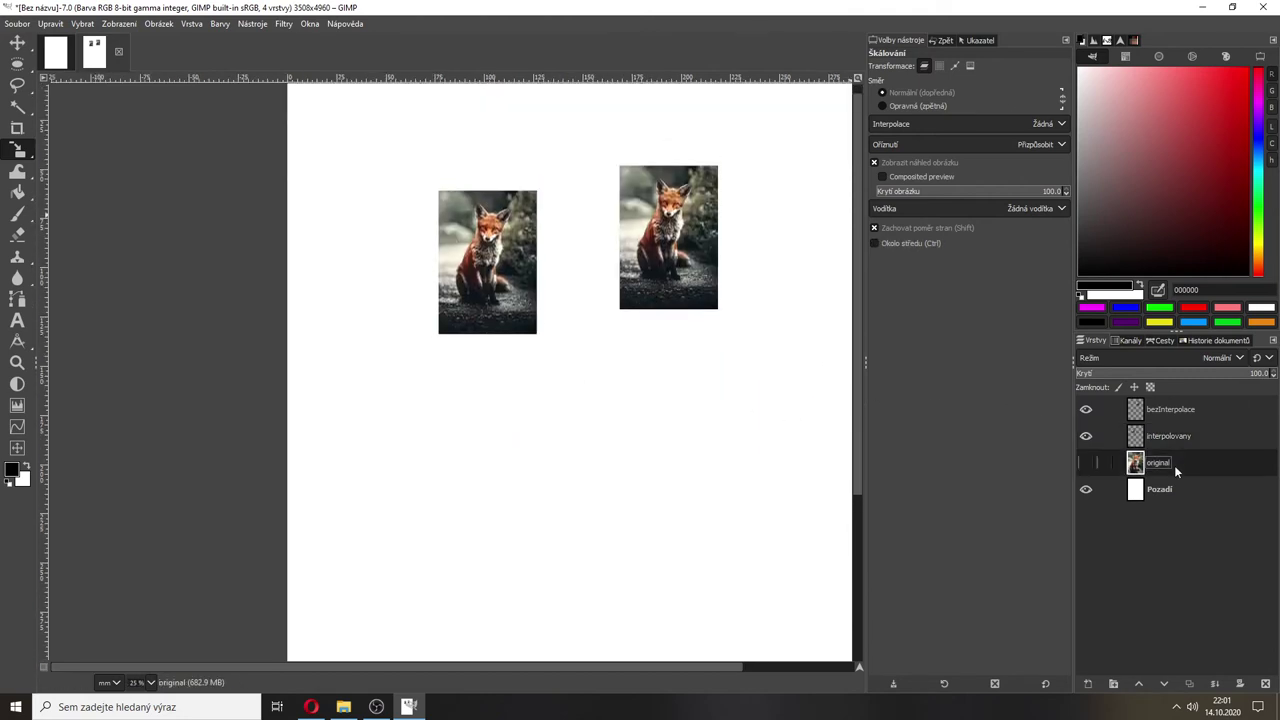
left_click(1086, 463)
left_click_drag(1135, 463, 1153, 409)
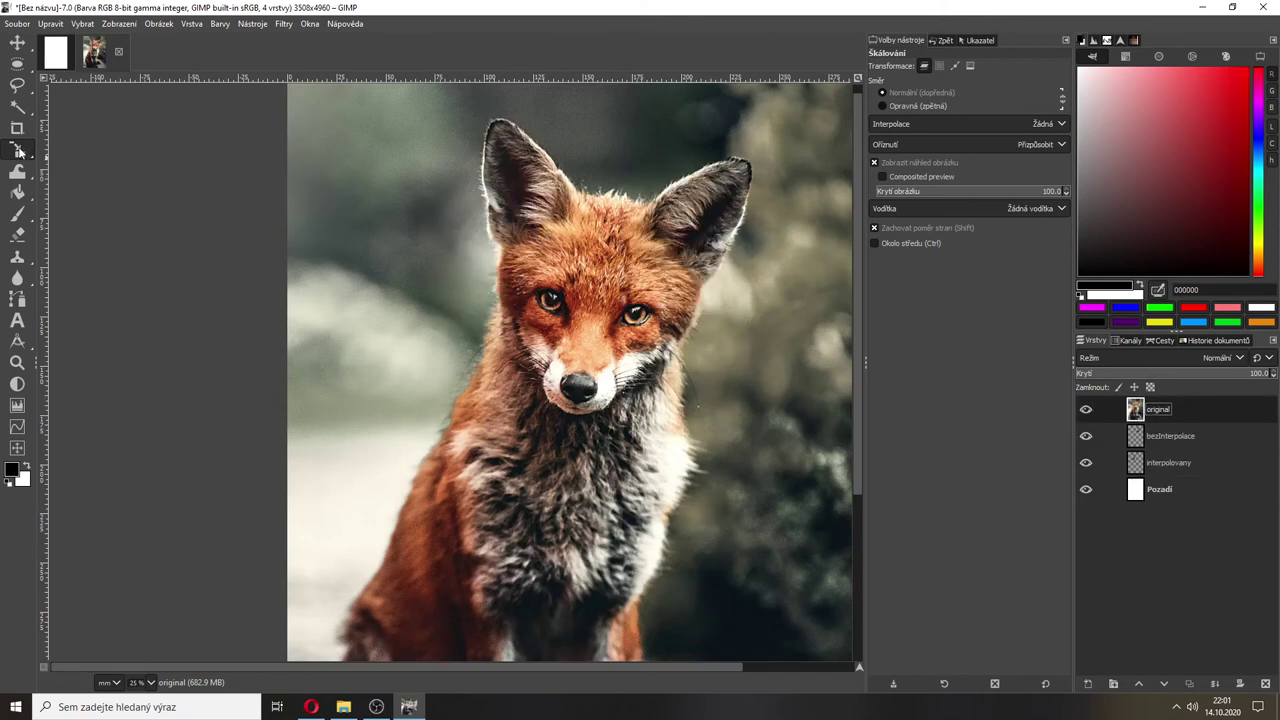
- Draw a rectangular selection of about 1668 × 1476 px around the fox's face with the Rectangle Select tool
left_click(17, 64)
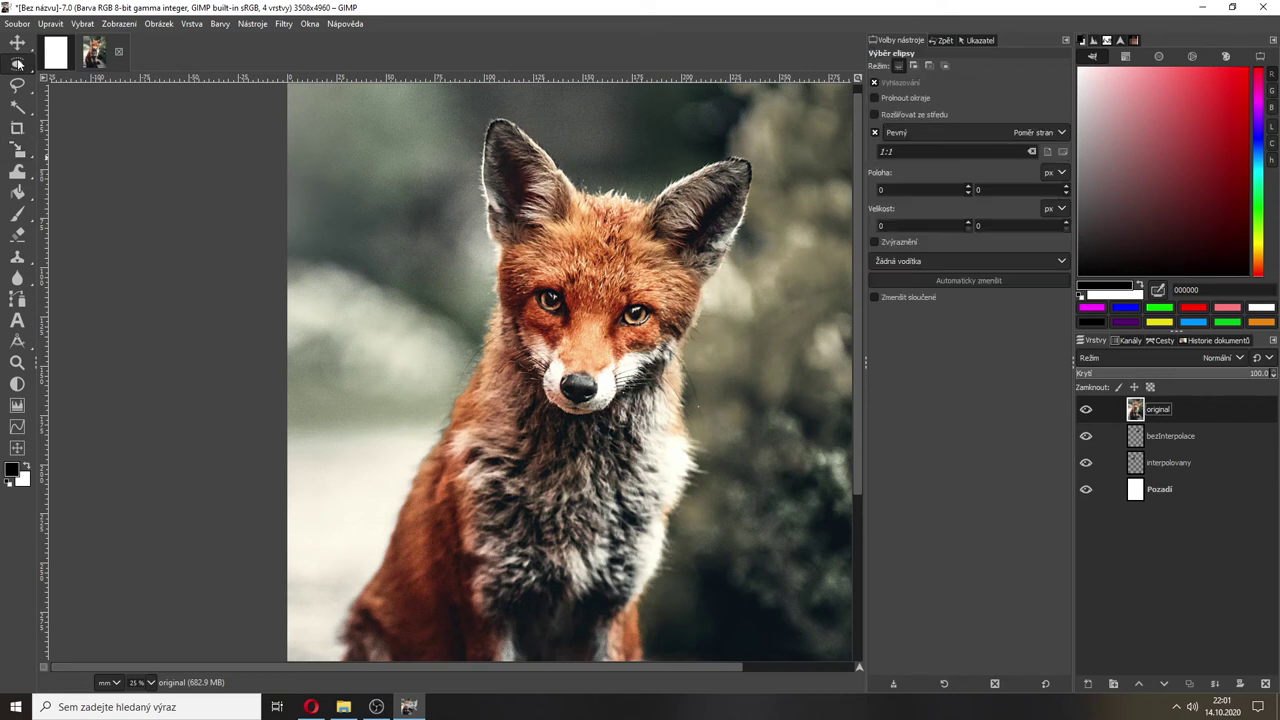
mouse_move(17, 64)
left_click(81, 69)
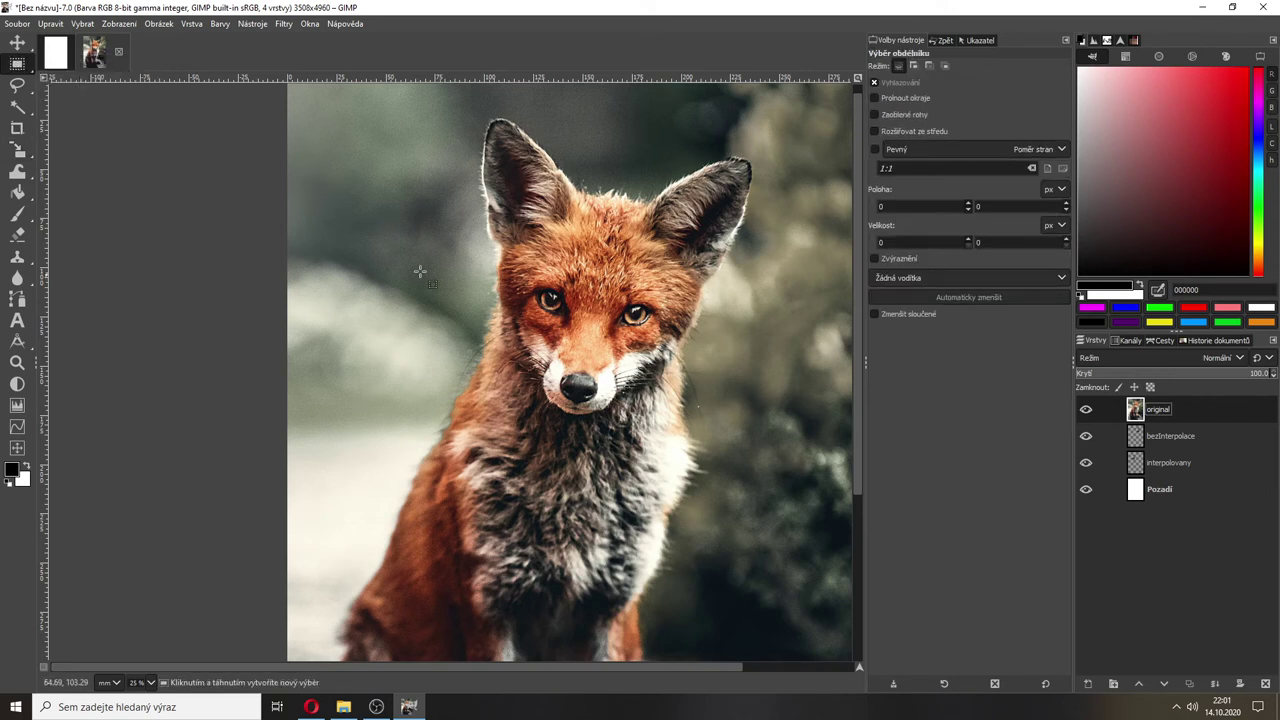
left_click_drag(453, 184, 729, 428)
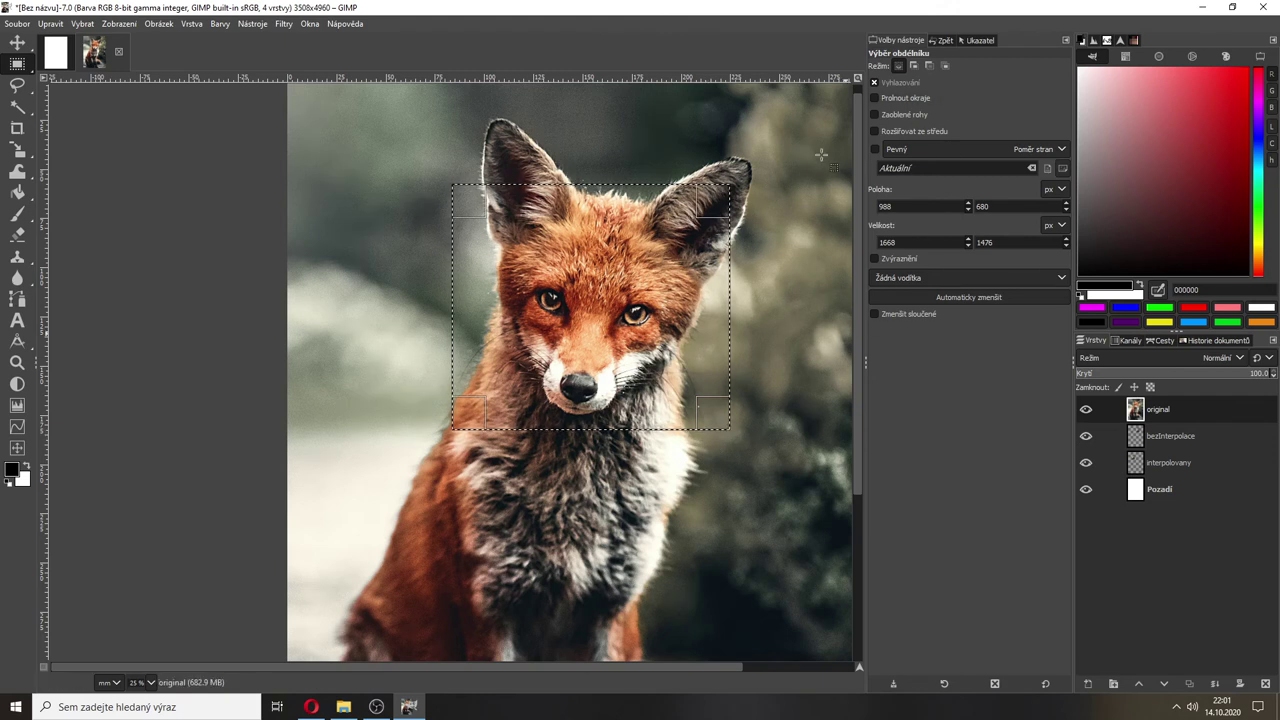
mouse_move(22, 70)
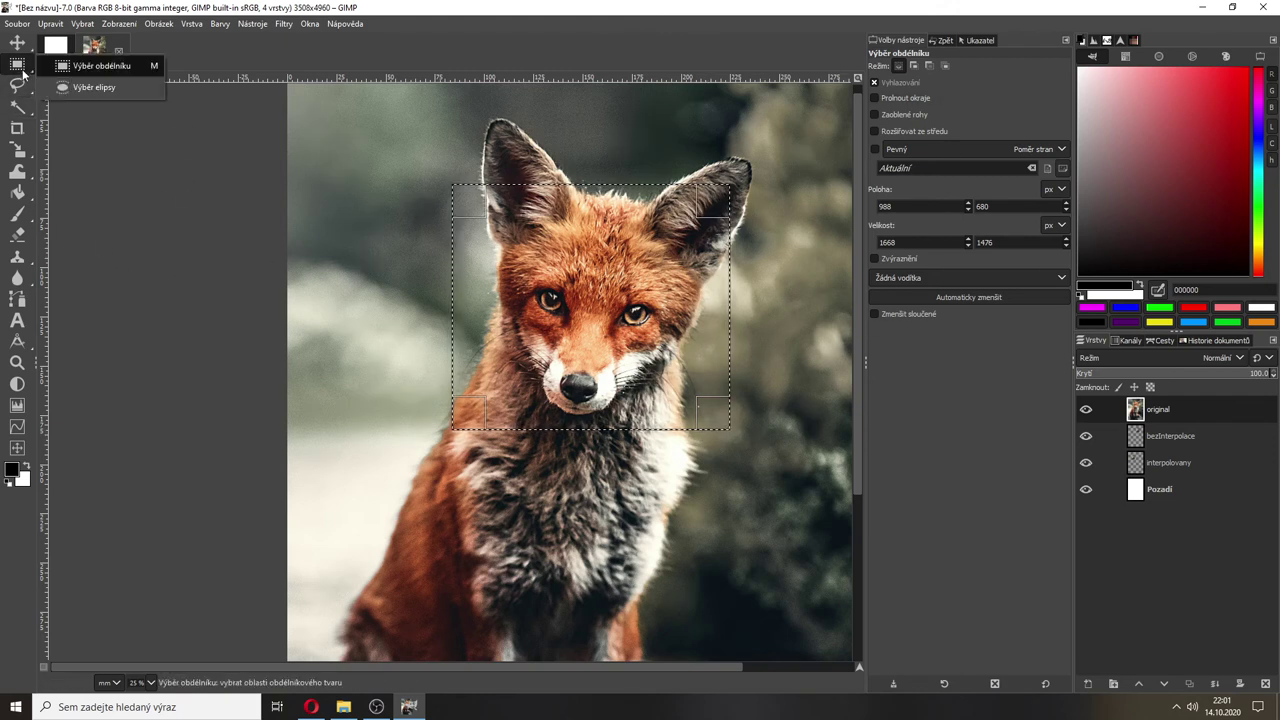
left_click(70, 70)
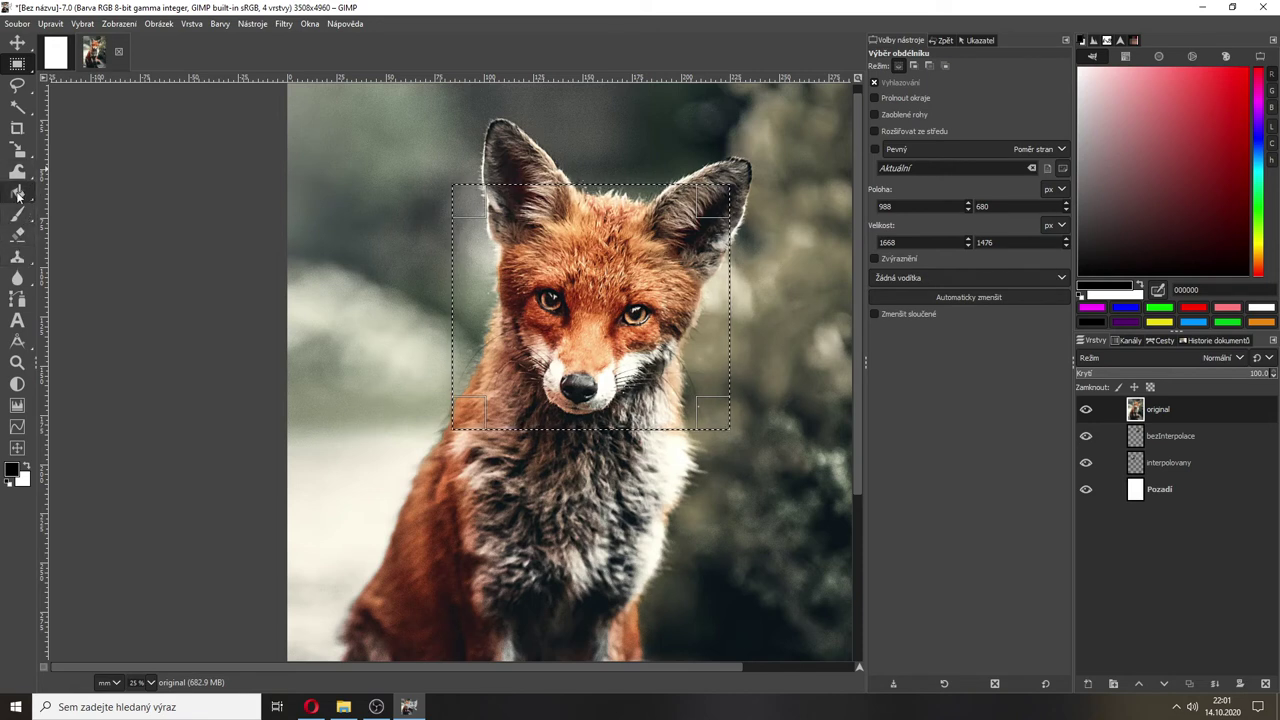
- Scale down only the rectangular selection around the fox's face, using the Scale tool set to transform the selection
left_click(17, 150)
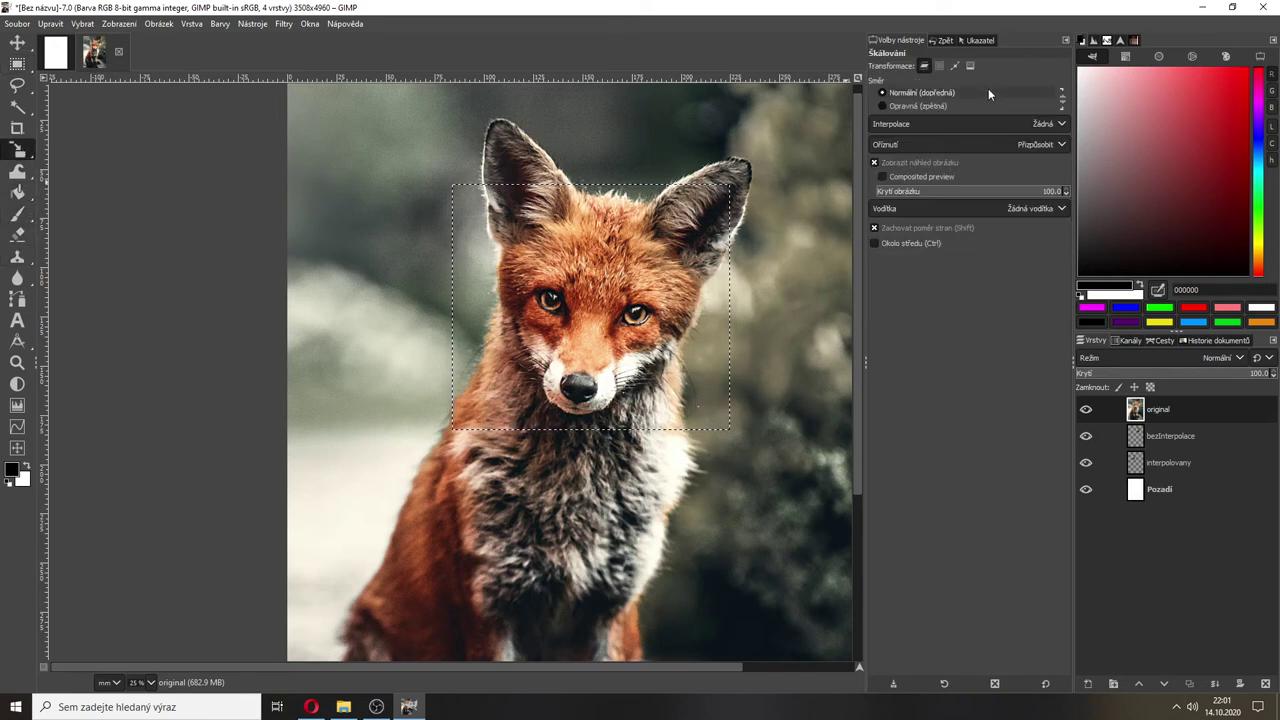
left_click(940, 66)
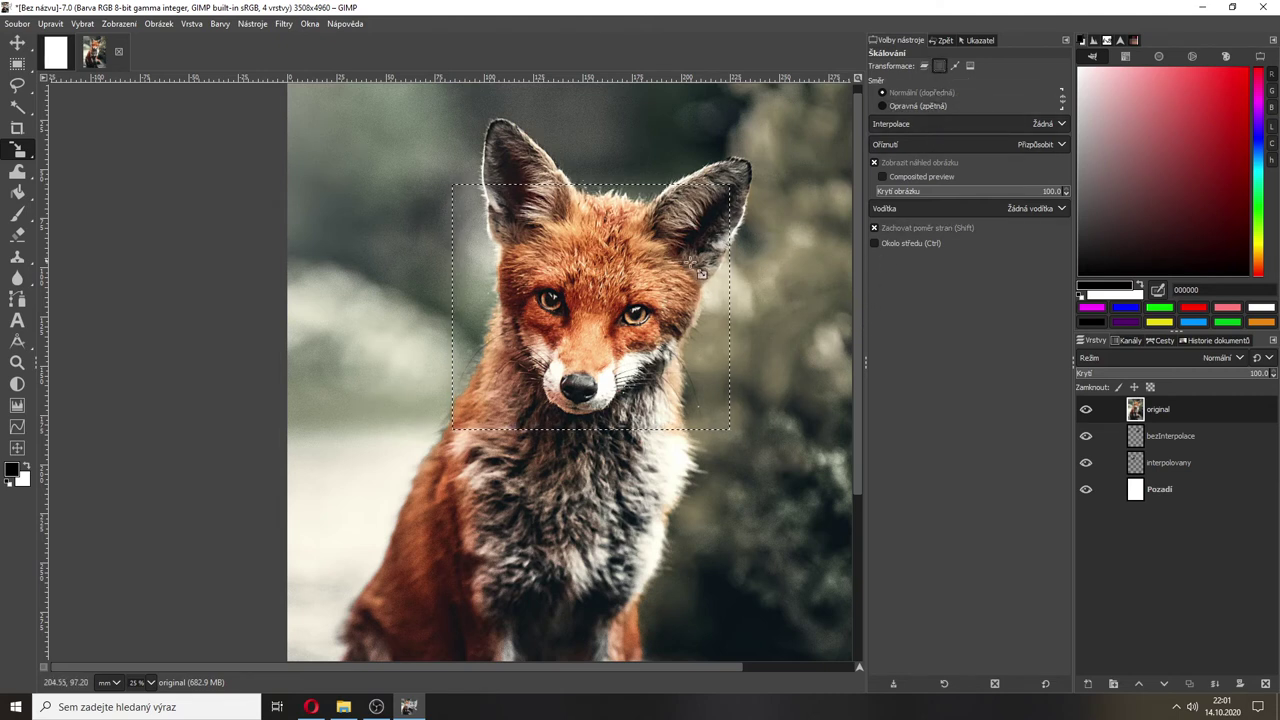
left_click(617, 331)
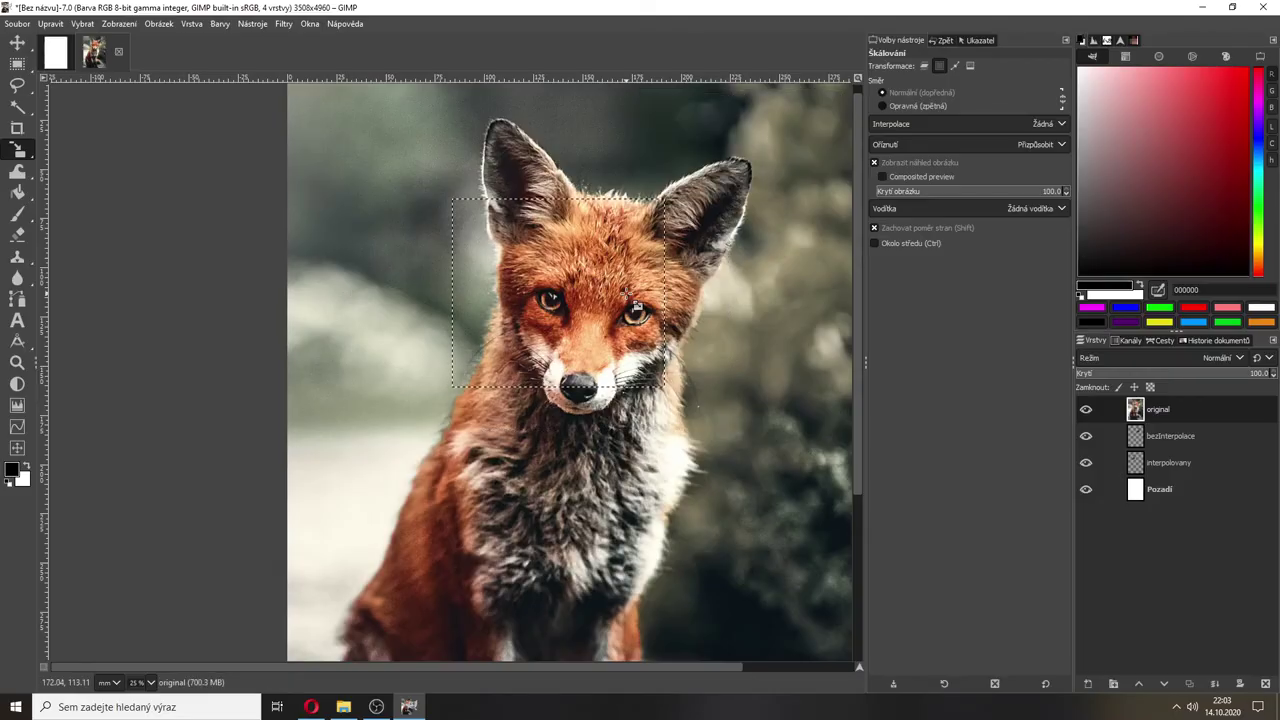
left_click_drag(664, 388, 762, 385)
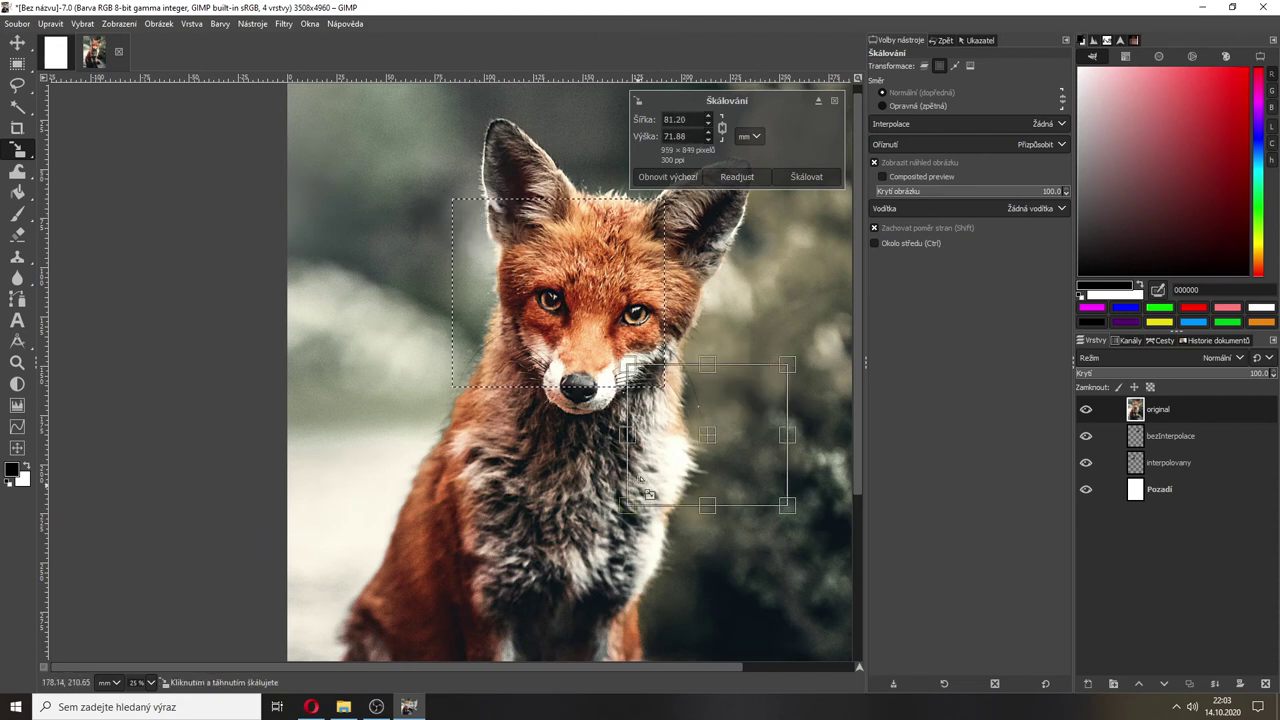
key("Escape")
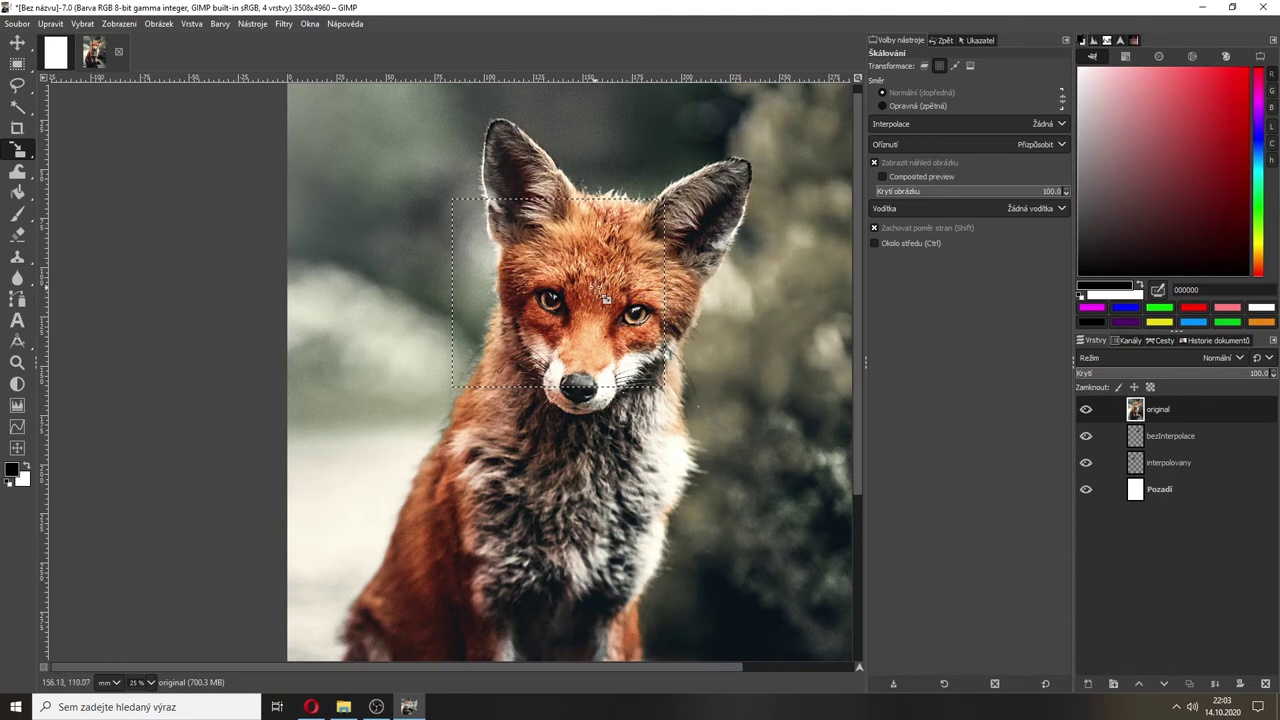
- Copy the photo area inside the scaled selection and paste it as a new layer
key("ctrl")
key("ctrl+c")
left_click(599, 330)
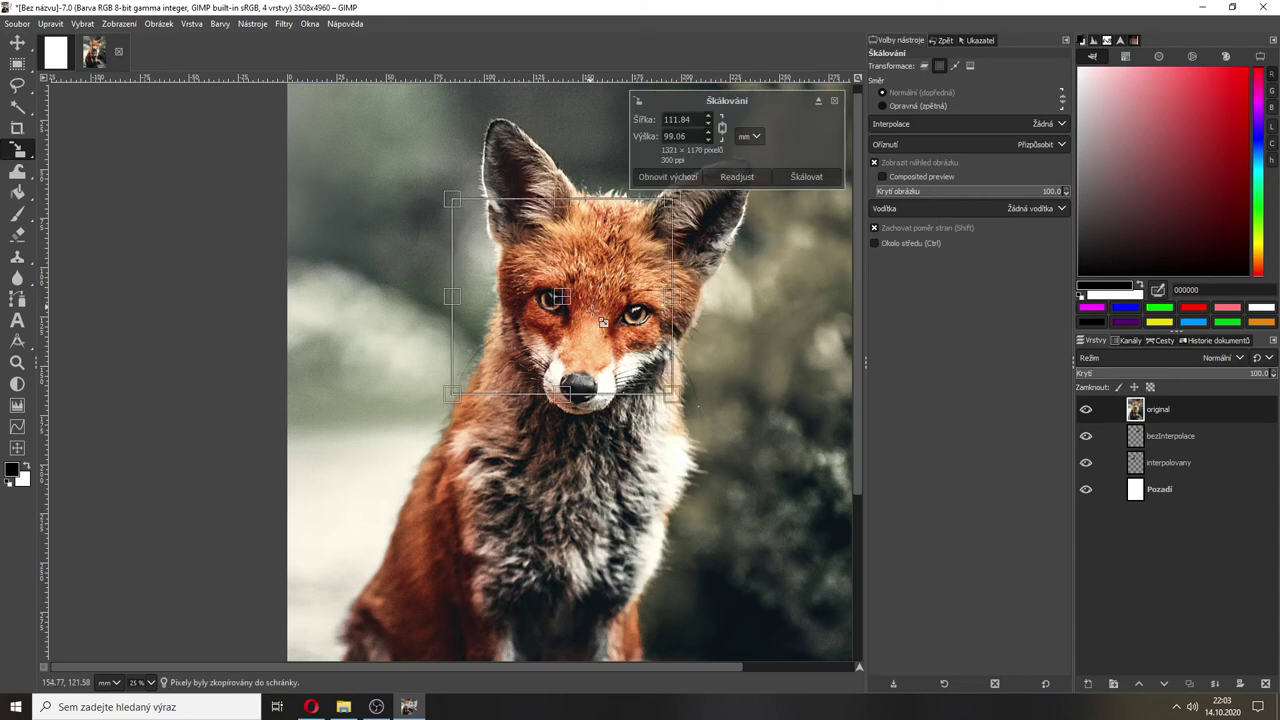
left_click_drag(608, 345, 595, 346)
key("ctrl+v")
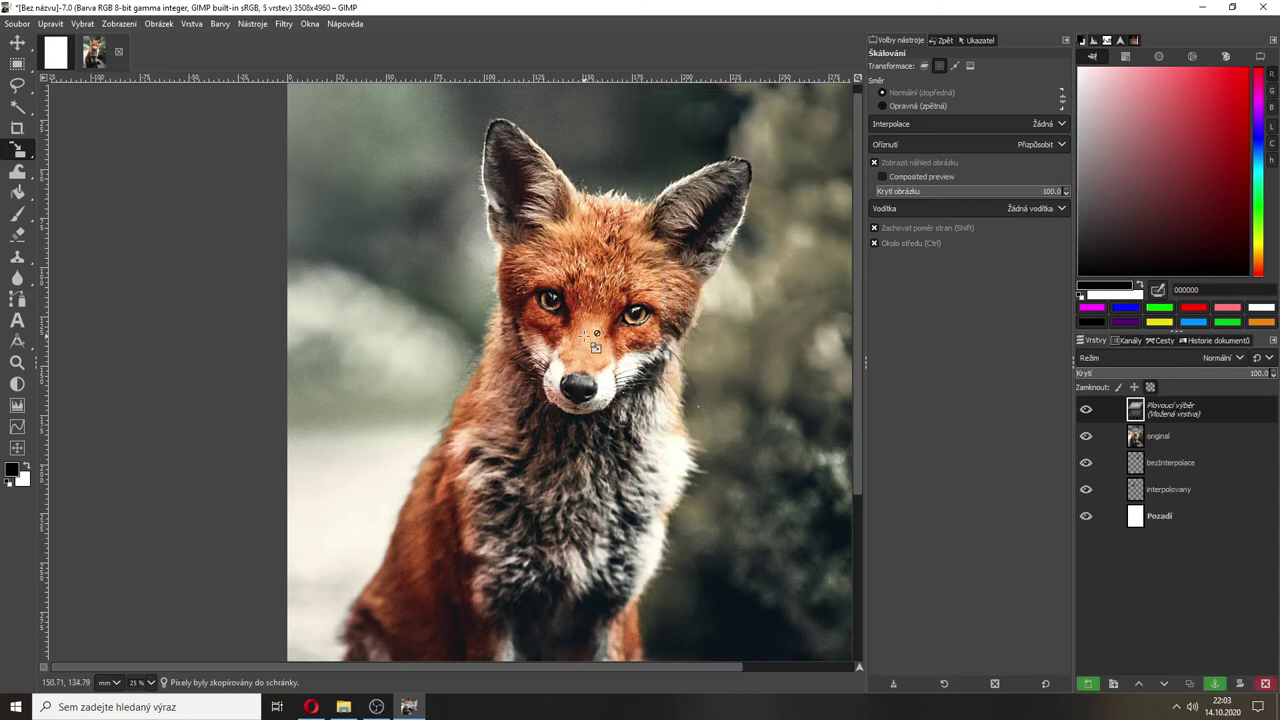
left_click(1085, 686)
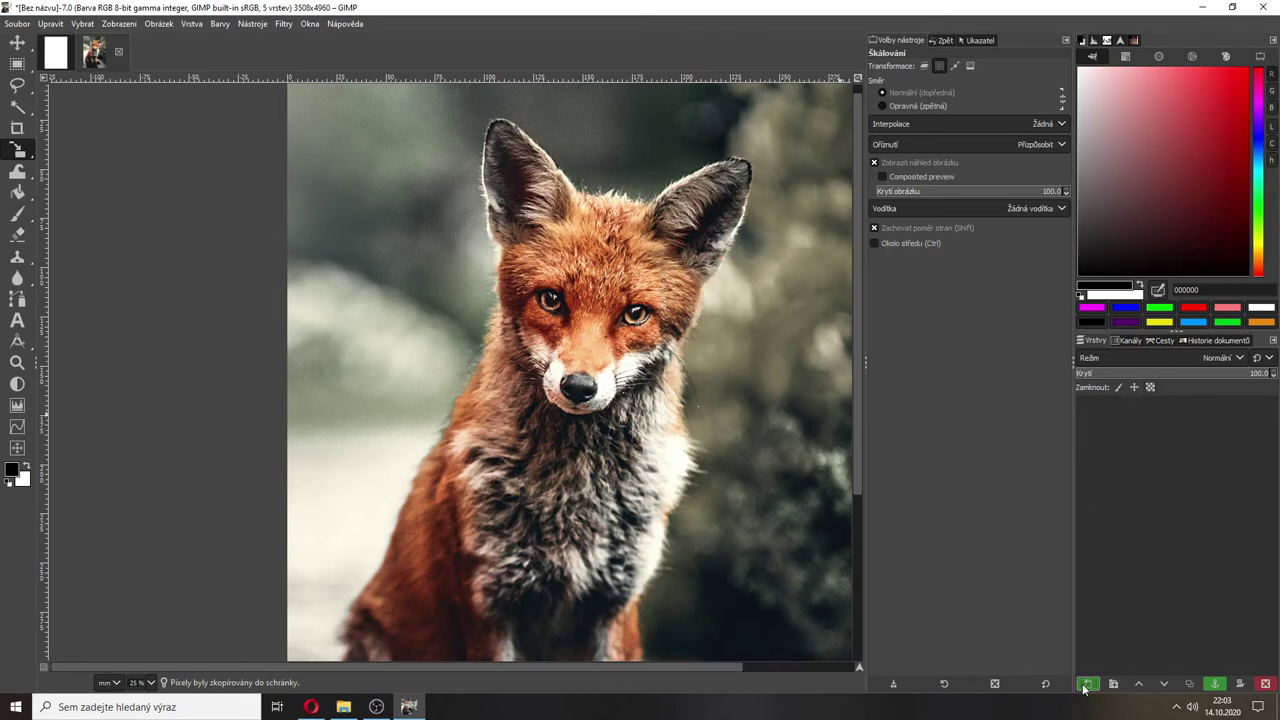
- Hide the original layer to inspect the pasted piece, show it again and place it at the top of the layer stack
left_click(1085, 437)
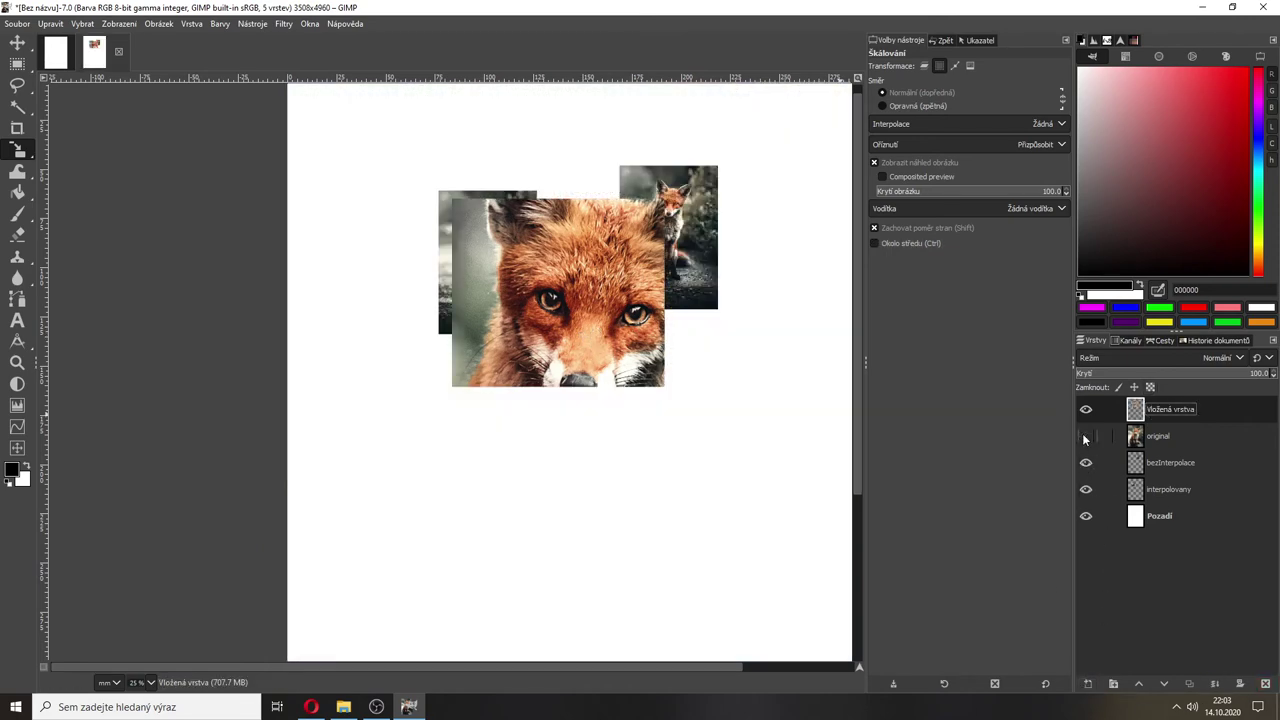
left_click(1085, 437)
left_click_drag(1137, 430, 1170, 404)
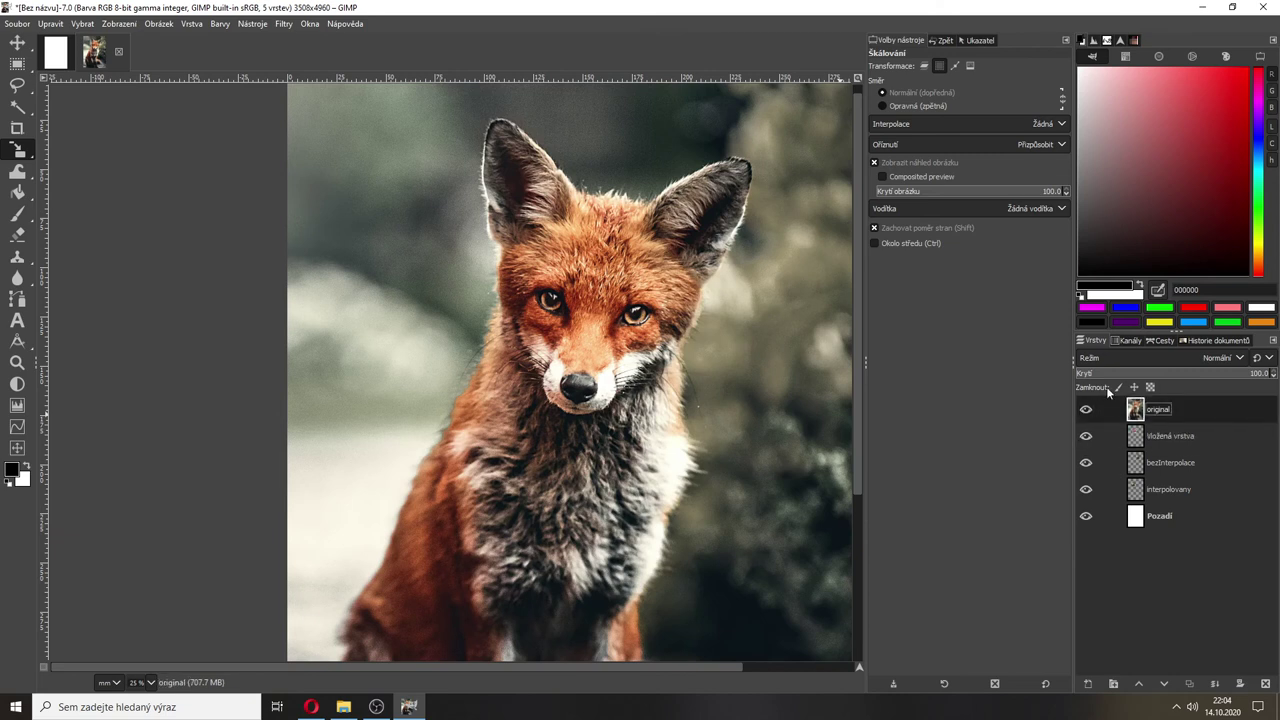
- Delete the pasted layer and move the bezInterpolace and interpolovany layers above the original layer
left_click(938, 68)
left_click(1135, 440)
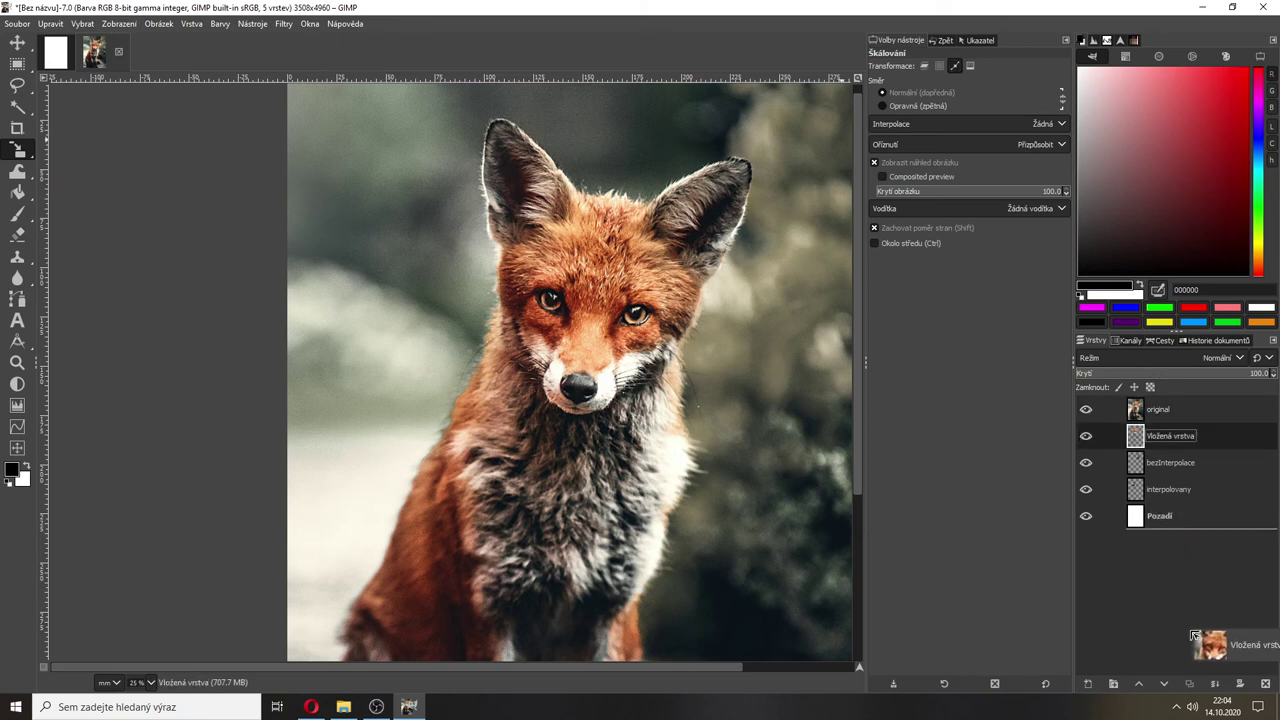
left_click(1265, 683)
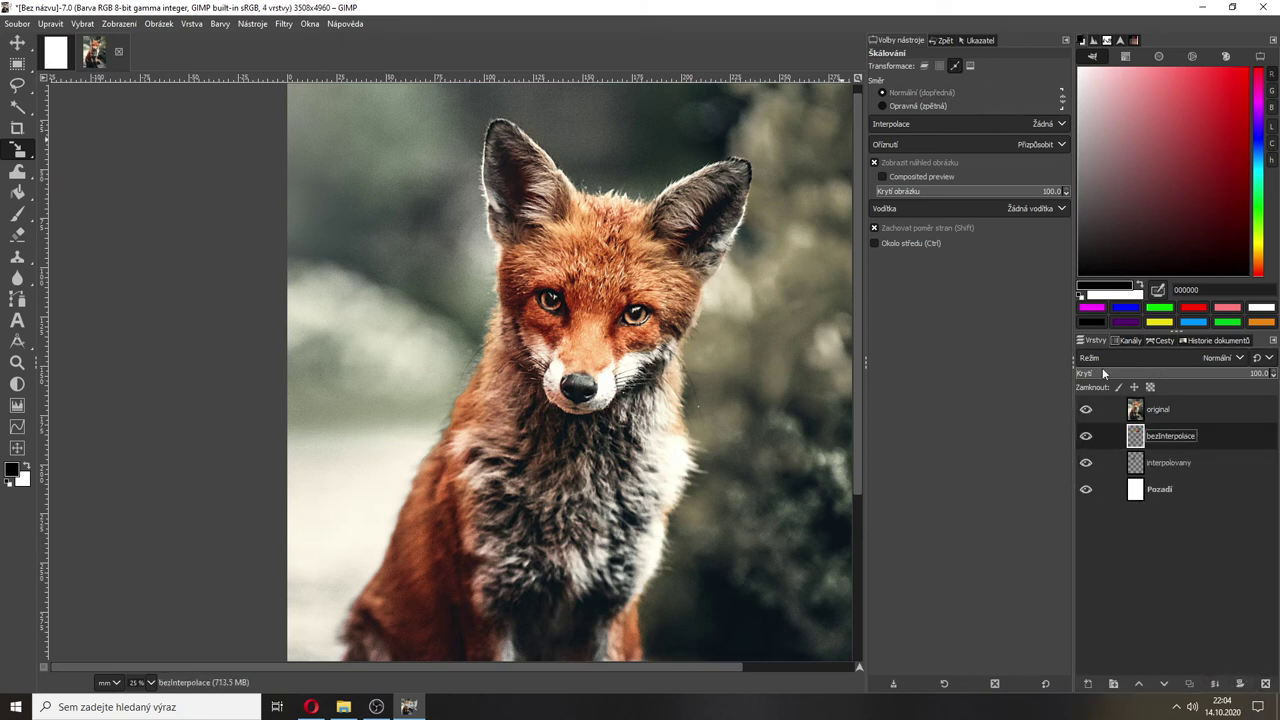
left_click_drag(1148, 448, 1145, 405)
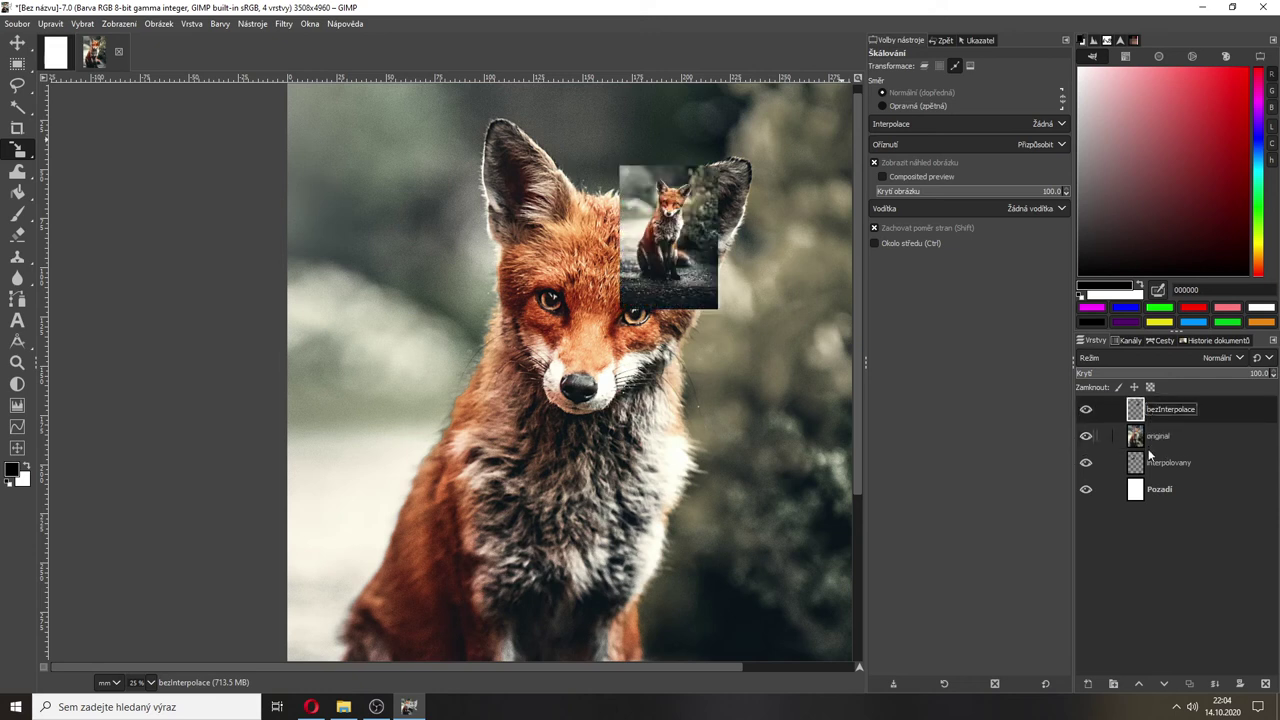
left_click_drag(1150, 462, 1145, 405)
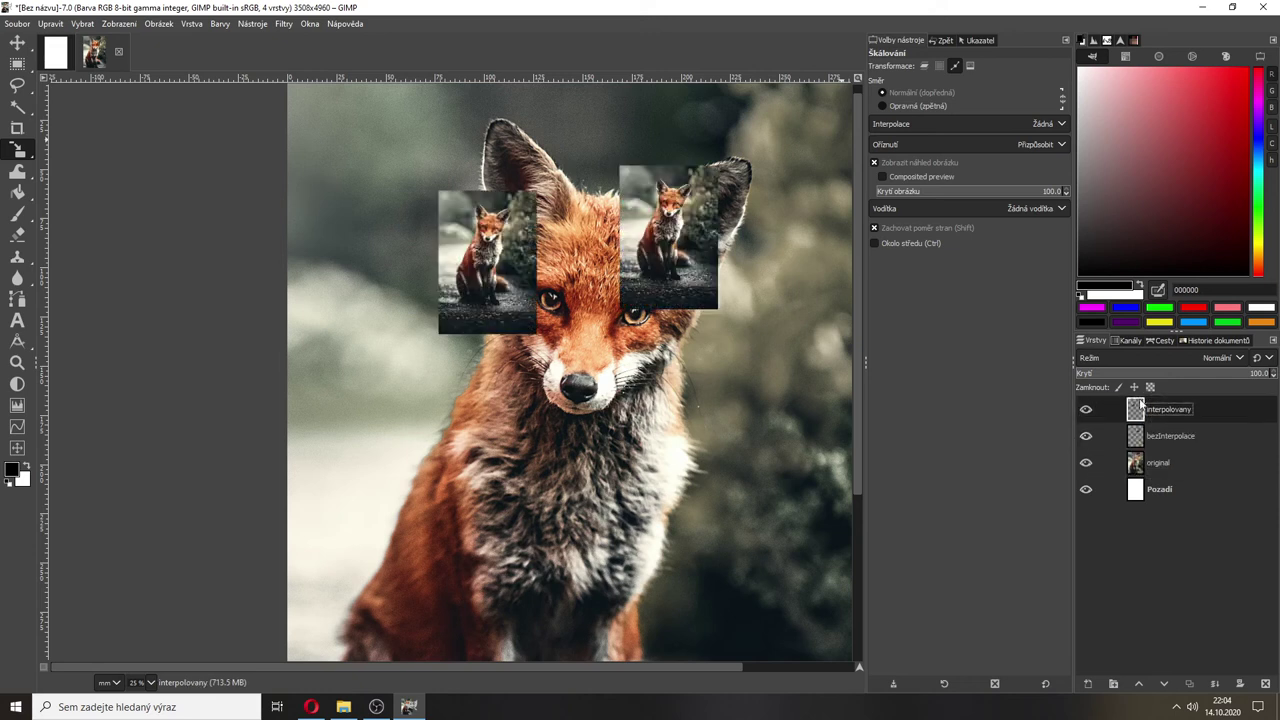
- Scale the whole image with all its layers down to about 128 × 181 mm using the Scale tool's image mode
left_click(966, 65)
left_click(390, 292)
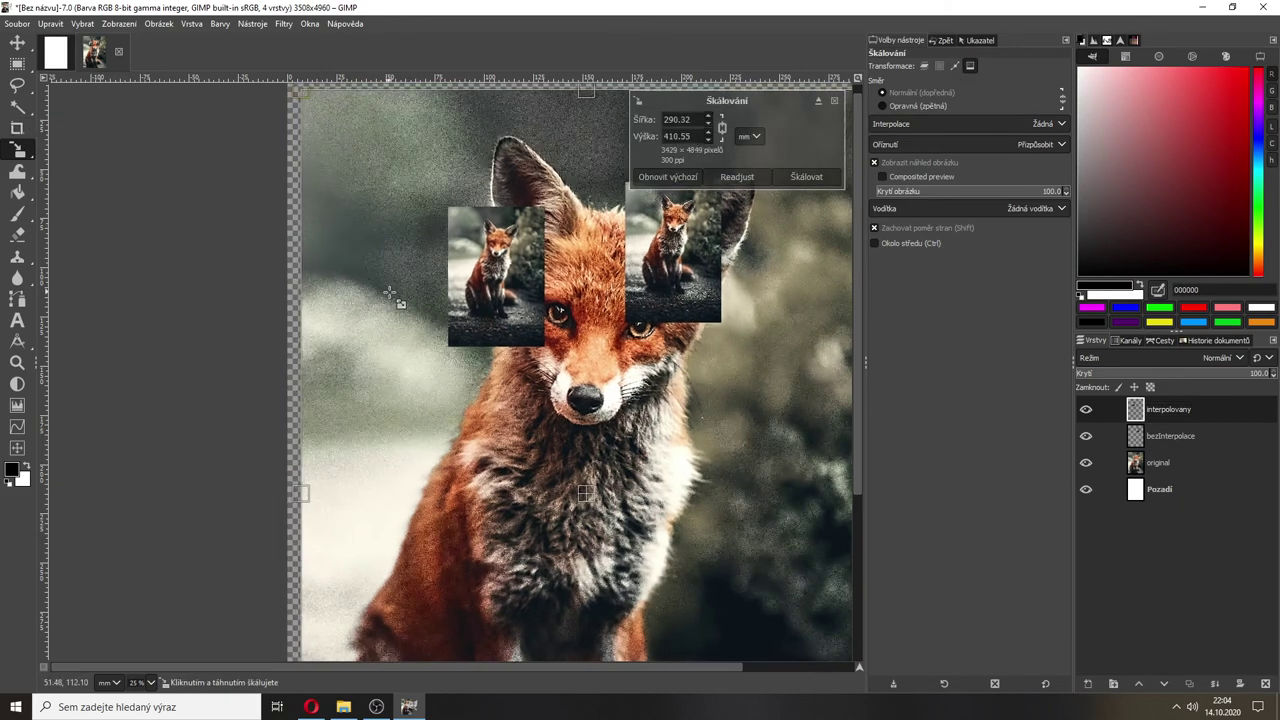
left_click_drag(388, 293, 337, 230)
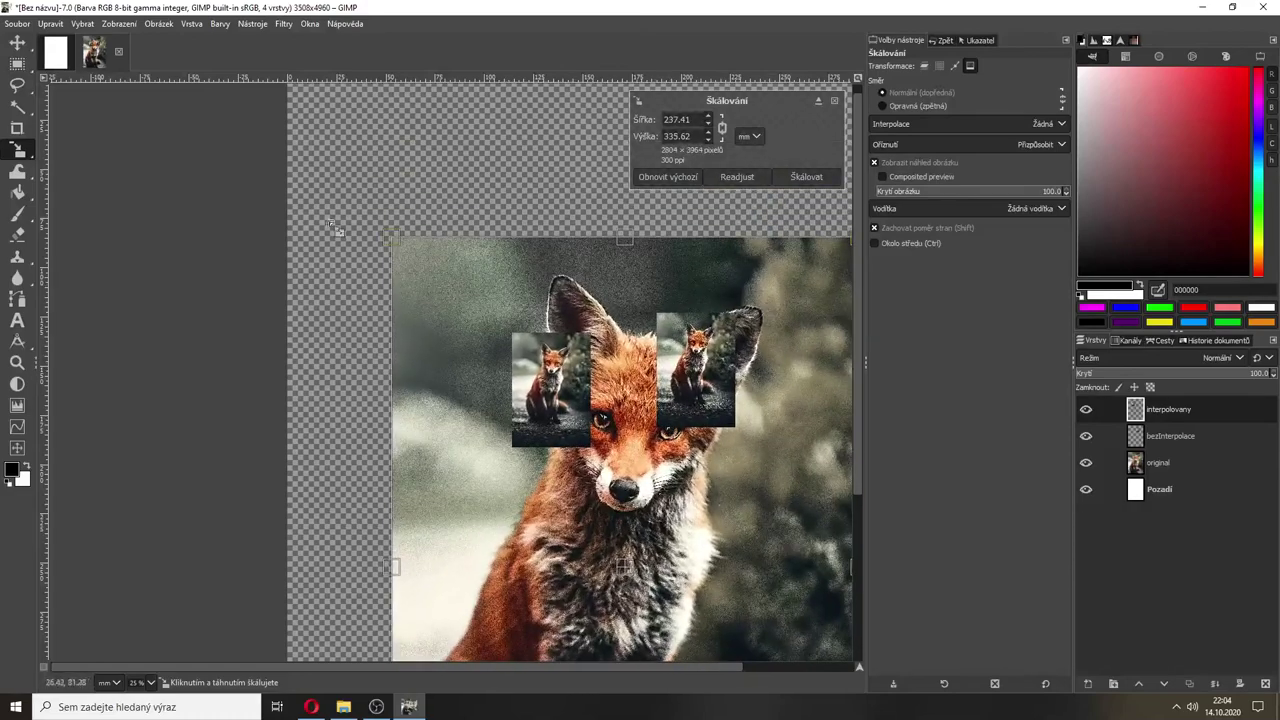
key("minus")
key("minus")
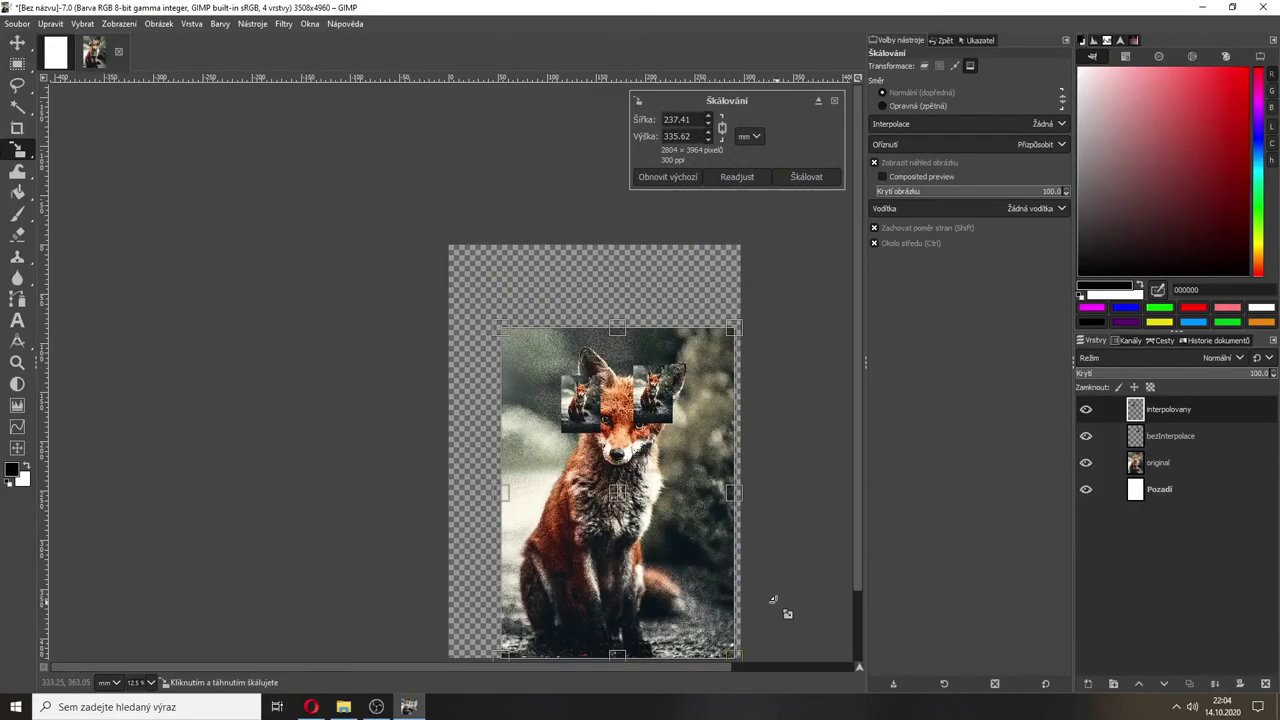
key("ctrl")
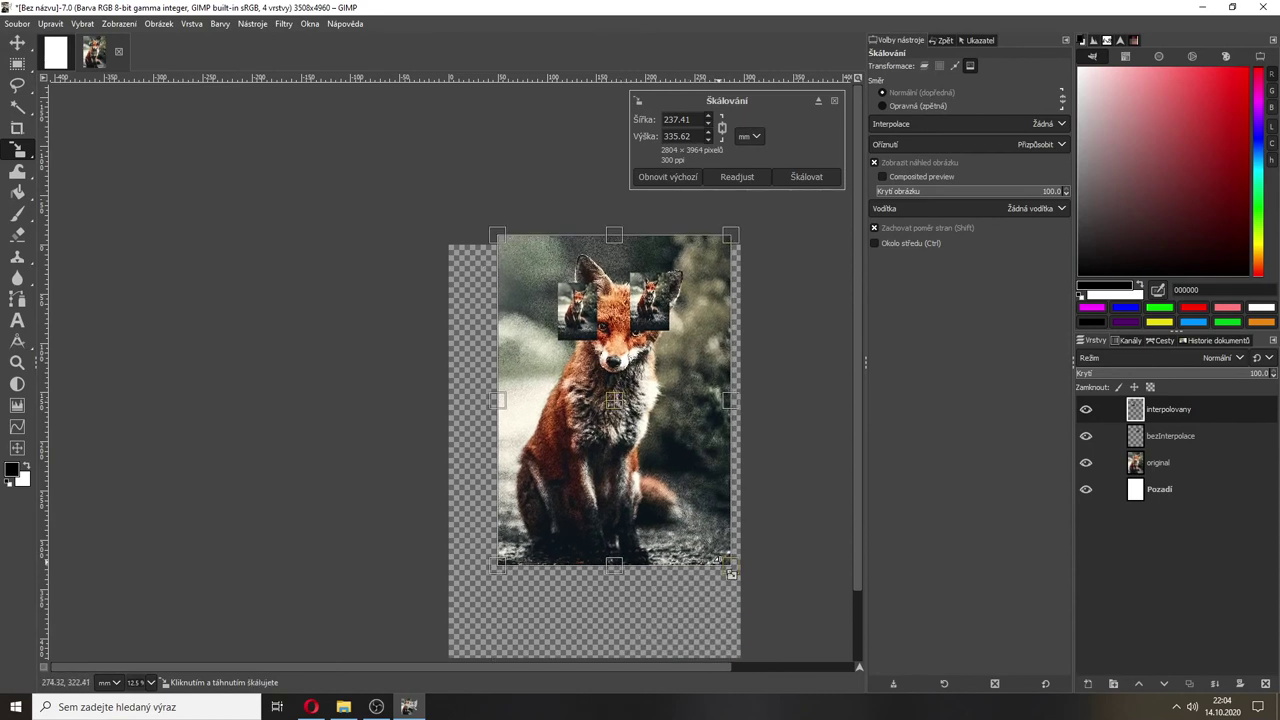
left_click_drag(727, 569, 623, 410)
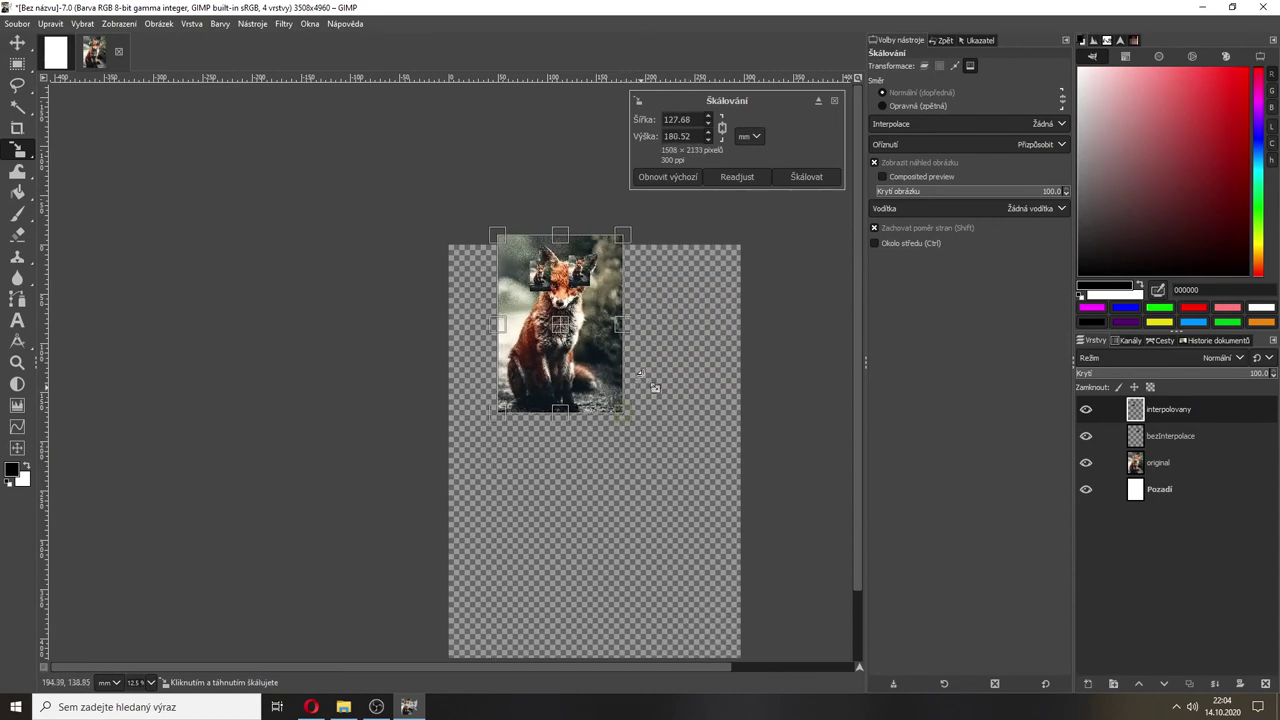
key("Return")
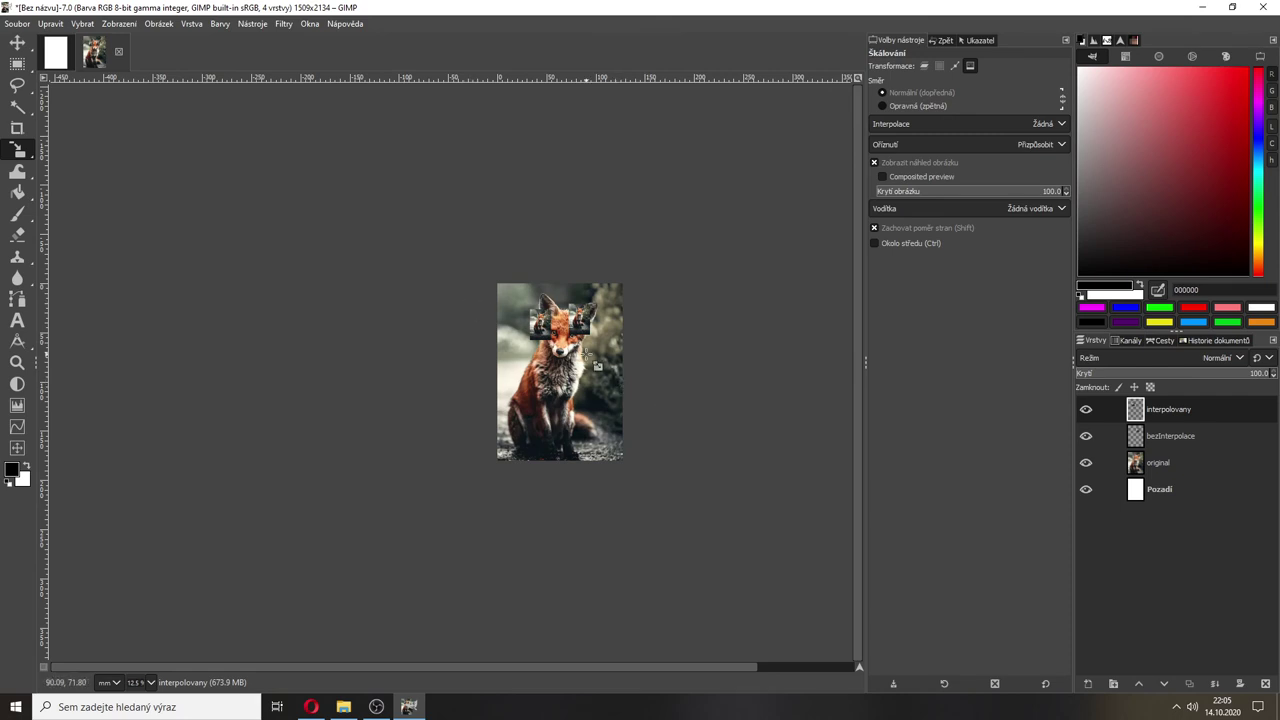
scroll(588, 352, "up", 2)
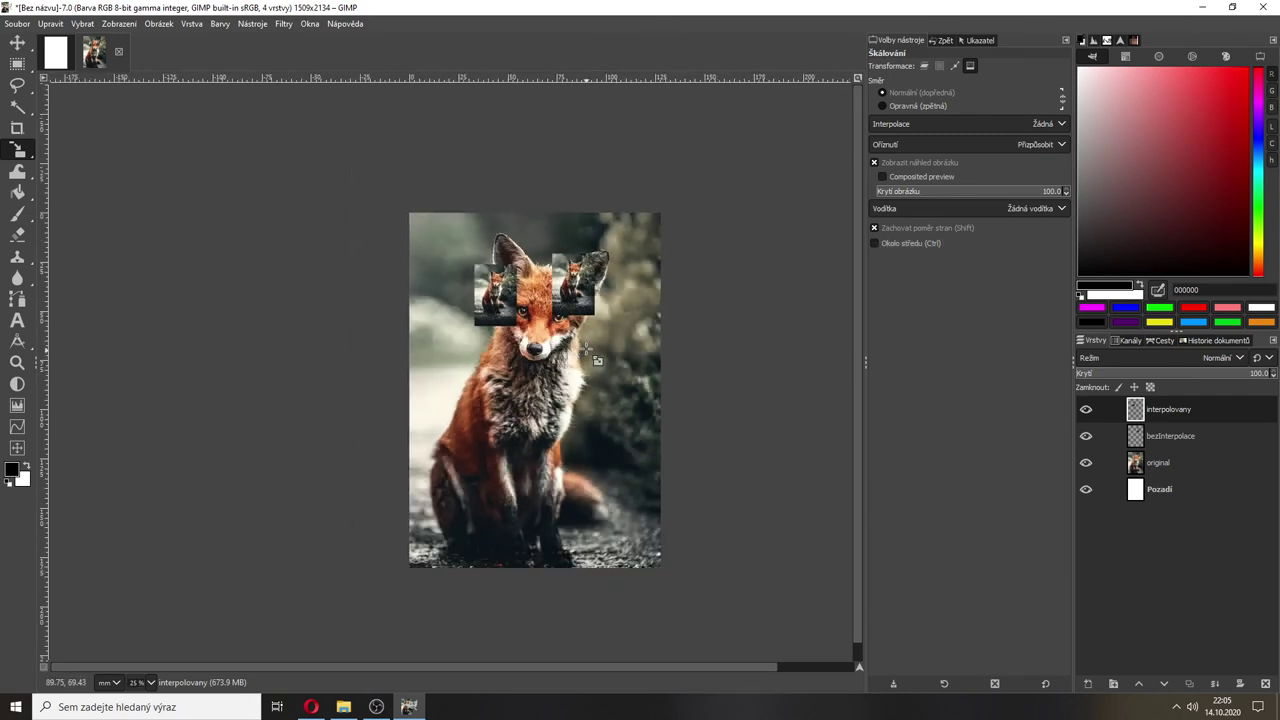
- Open the photo pexels-pixabay-36762.jpg as a new image, converting it to the built-in sRGB profile
left_click(60, 61)
left_click(110, 60)
left_click(60, 61)
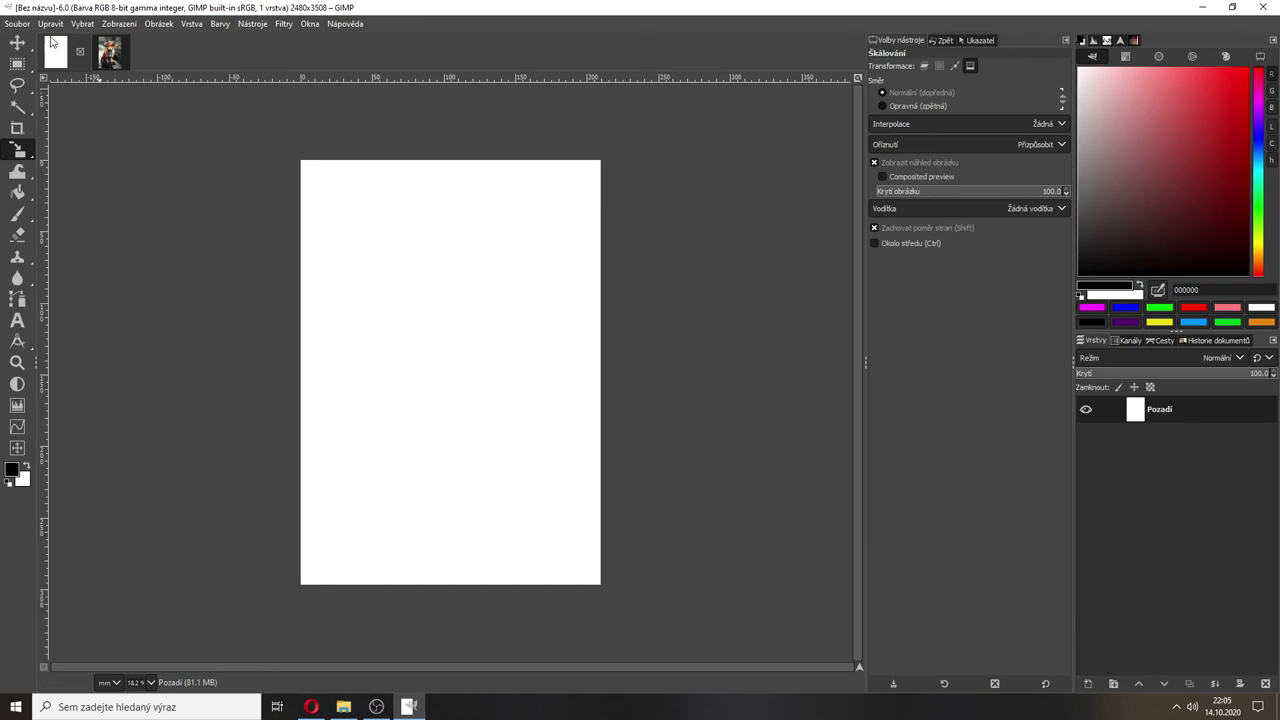
left_click(18, 24)
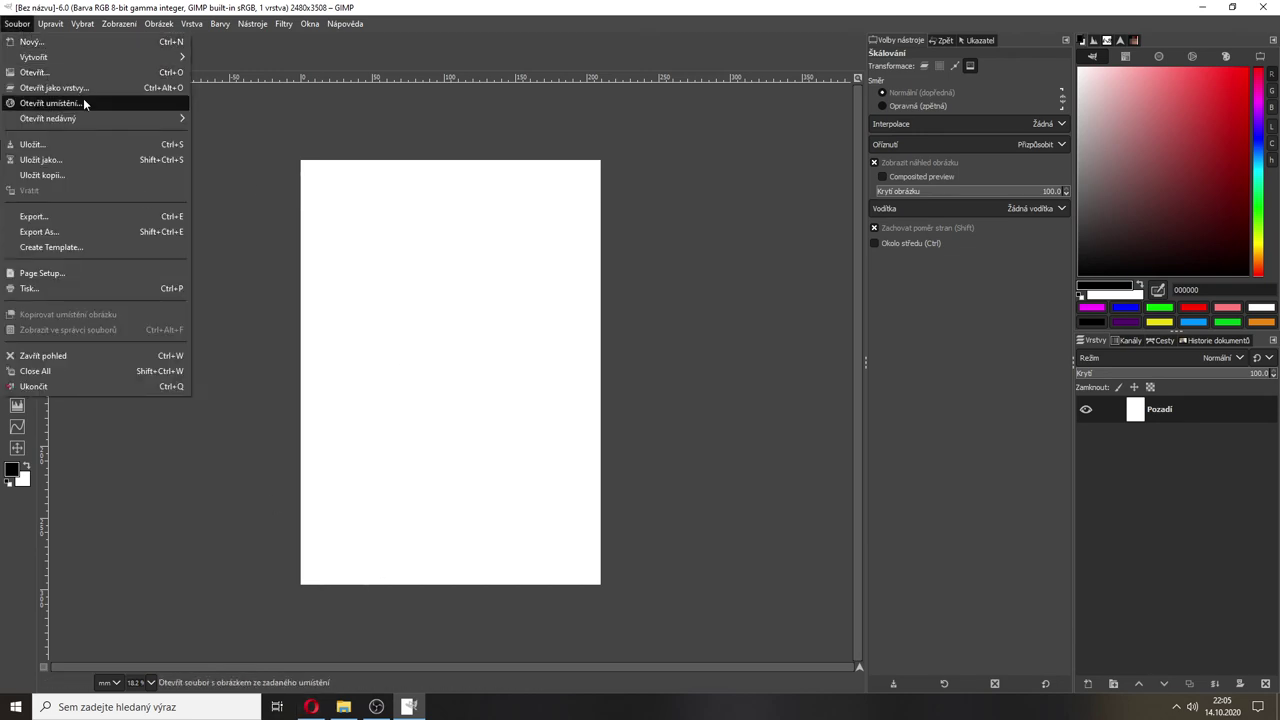
left_click(75, 76)
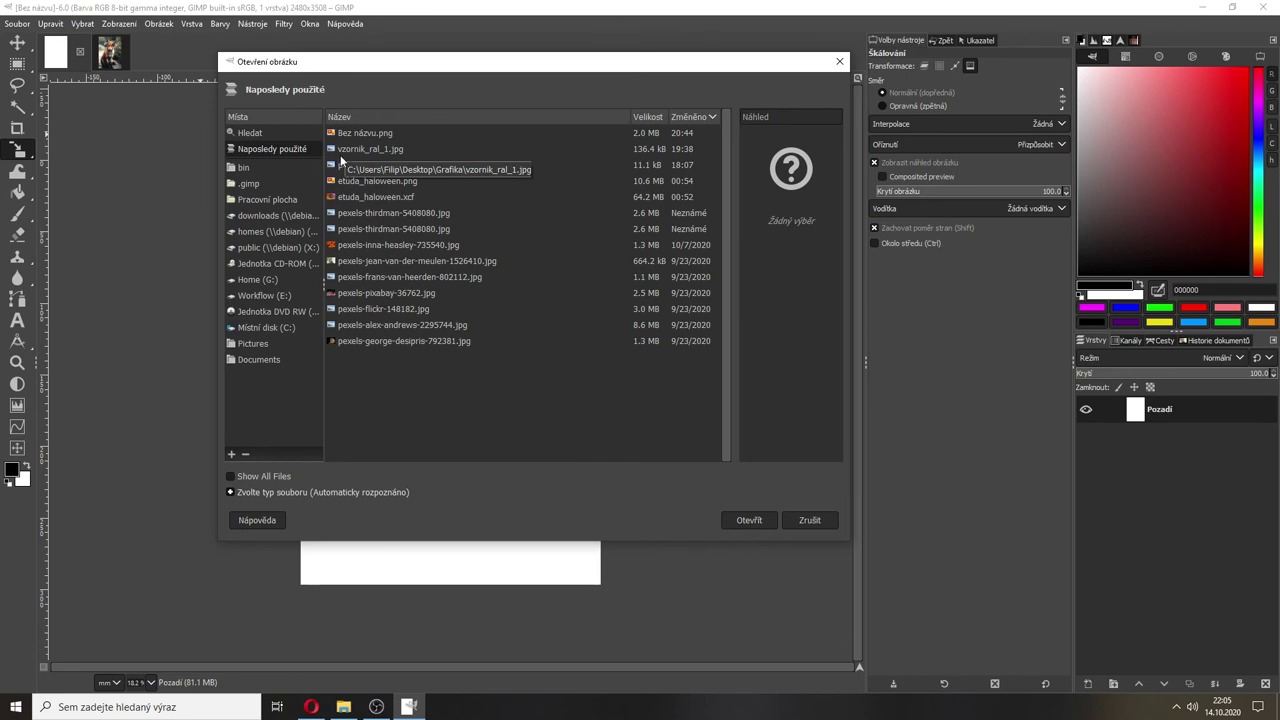
left_click(365, 295)
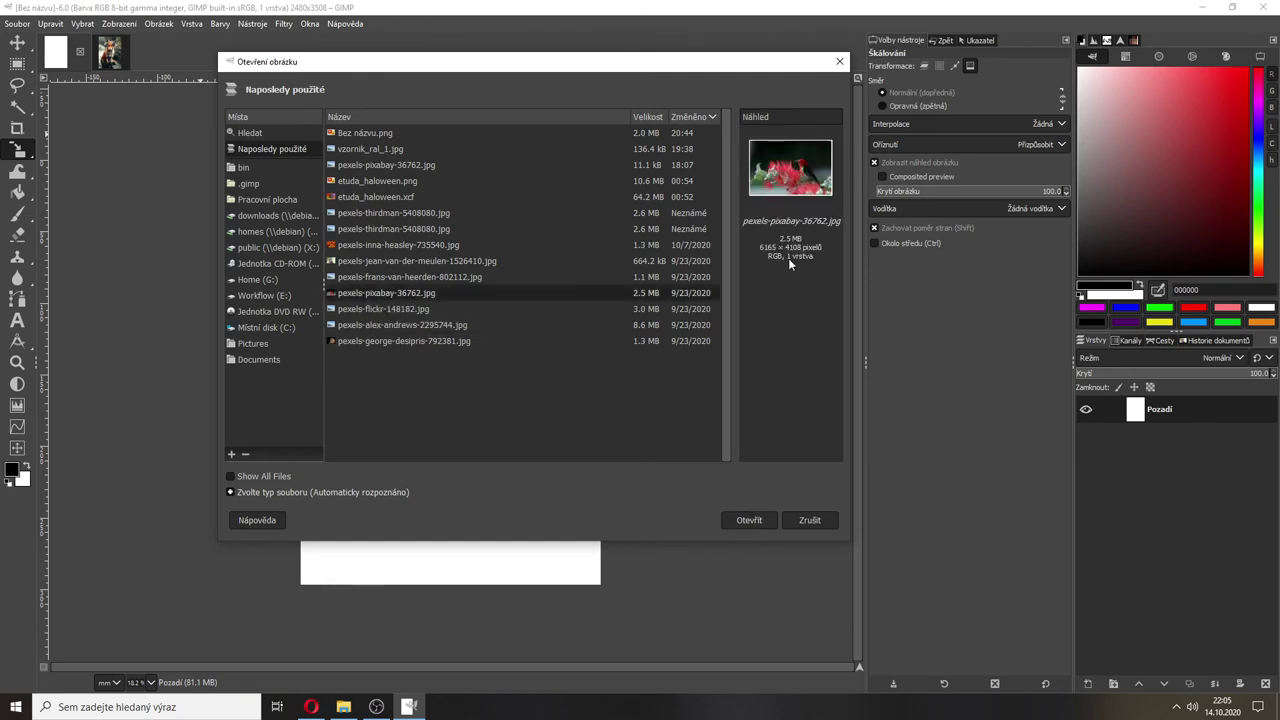
left_click(765, 519)
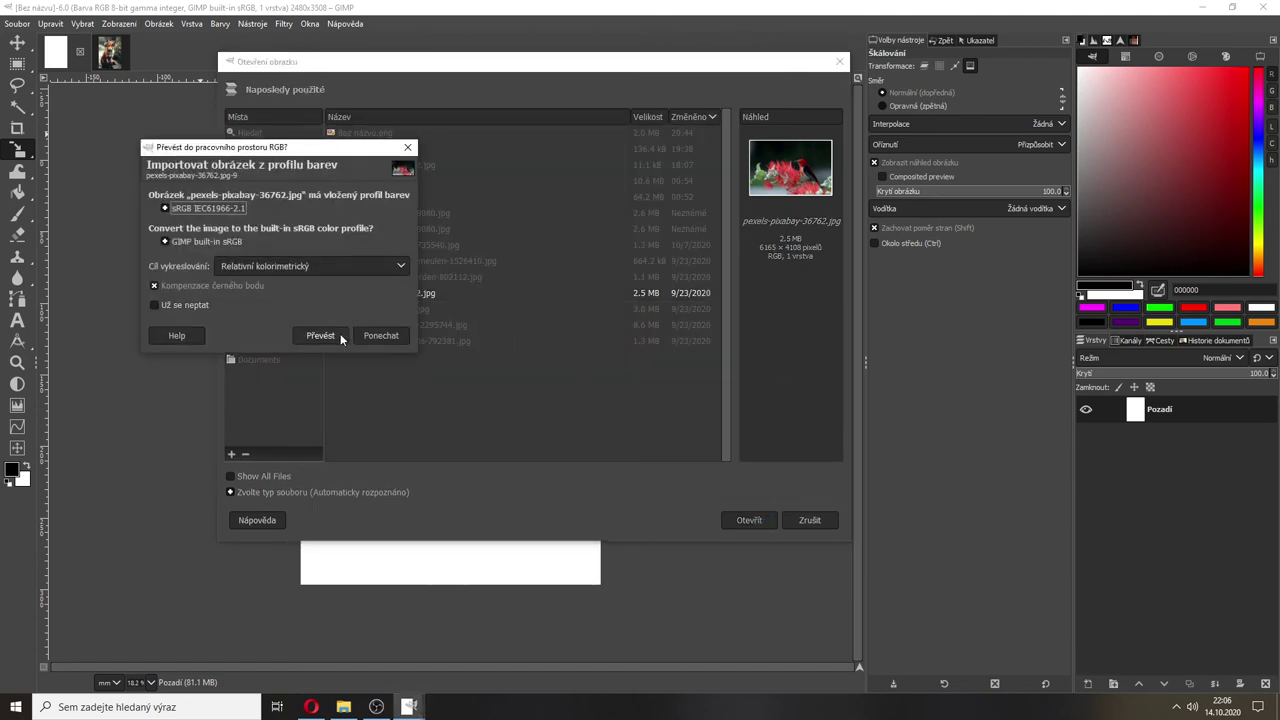
left_click(340, 337)
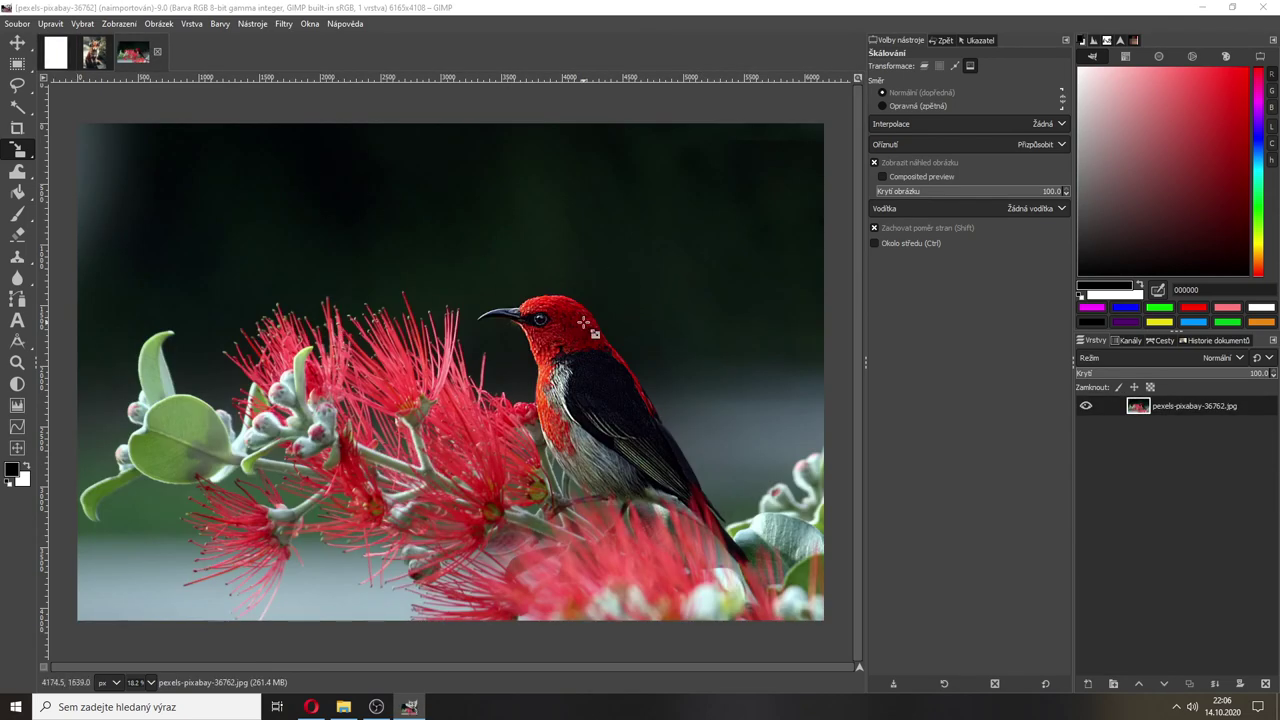
- Open the Scale Image dialog for the bird photo and move it higher over the canvas
left_click(25, 27)
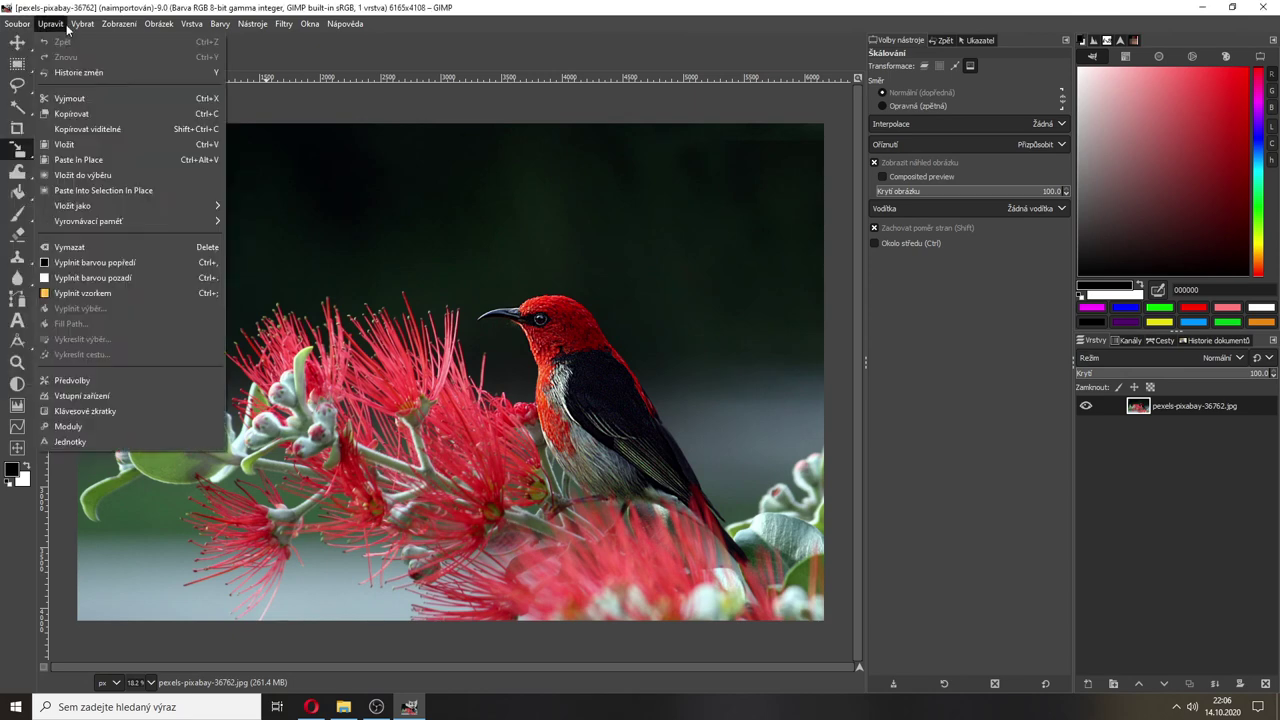
mouse_move(150, 27)
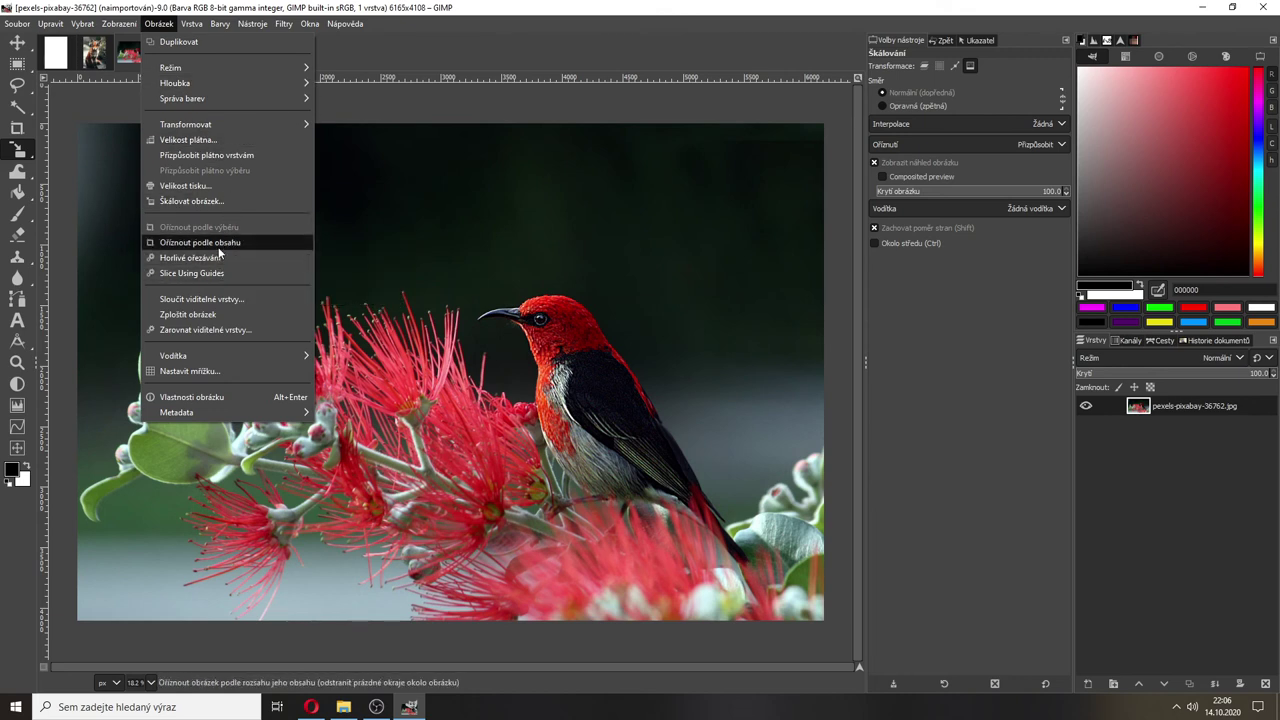
left_click(205, 202)
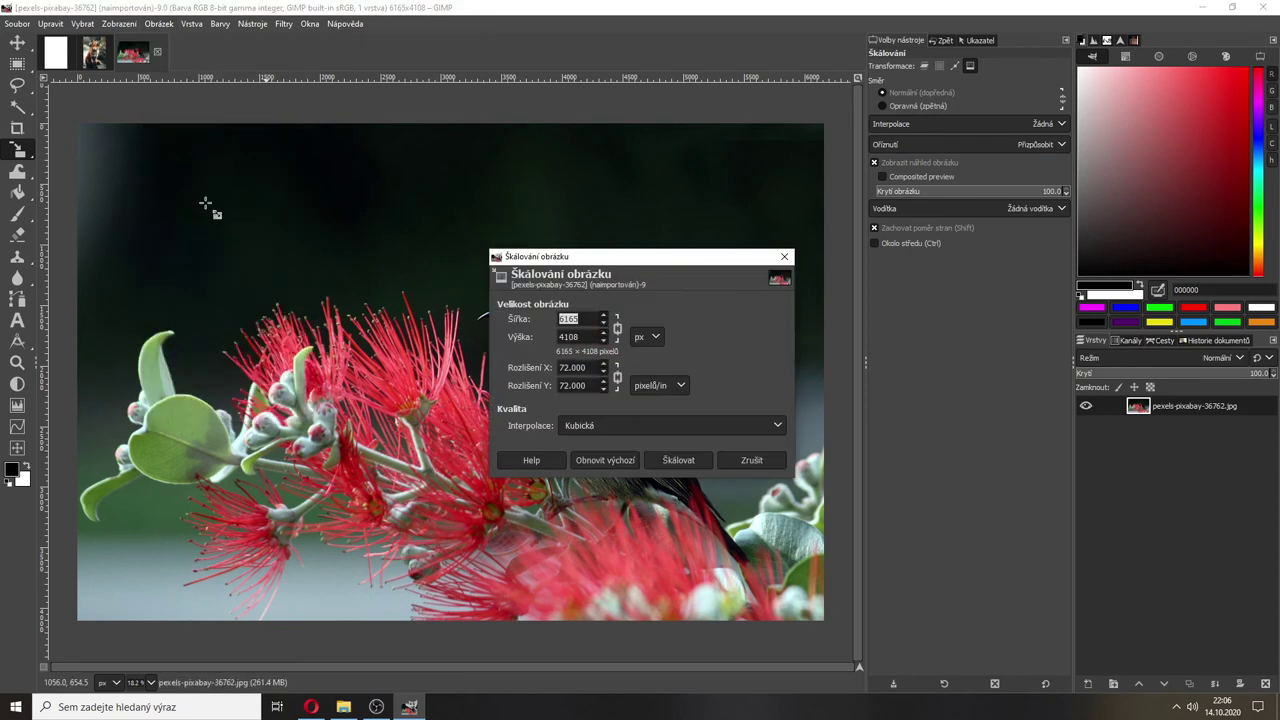
left_click_drag(591, 259, 541, 150)
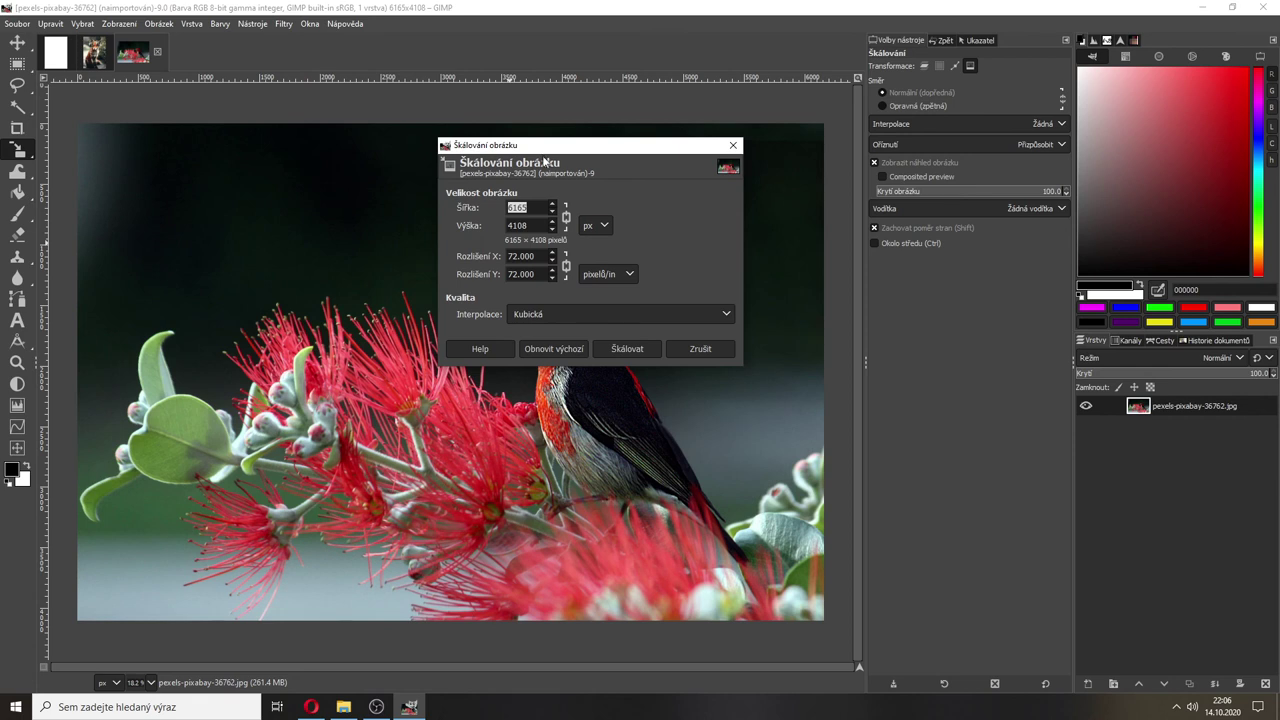
- Look through the interpolation methods for scaling the bird photo, trying LoHalo, and set the interpolation to Lineární
left_click(556, 310)
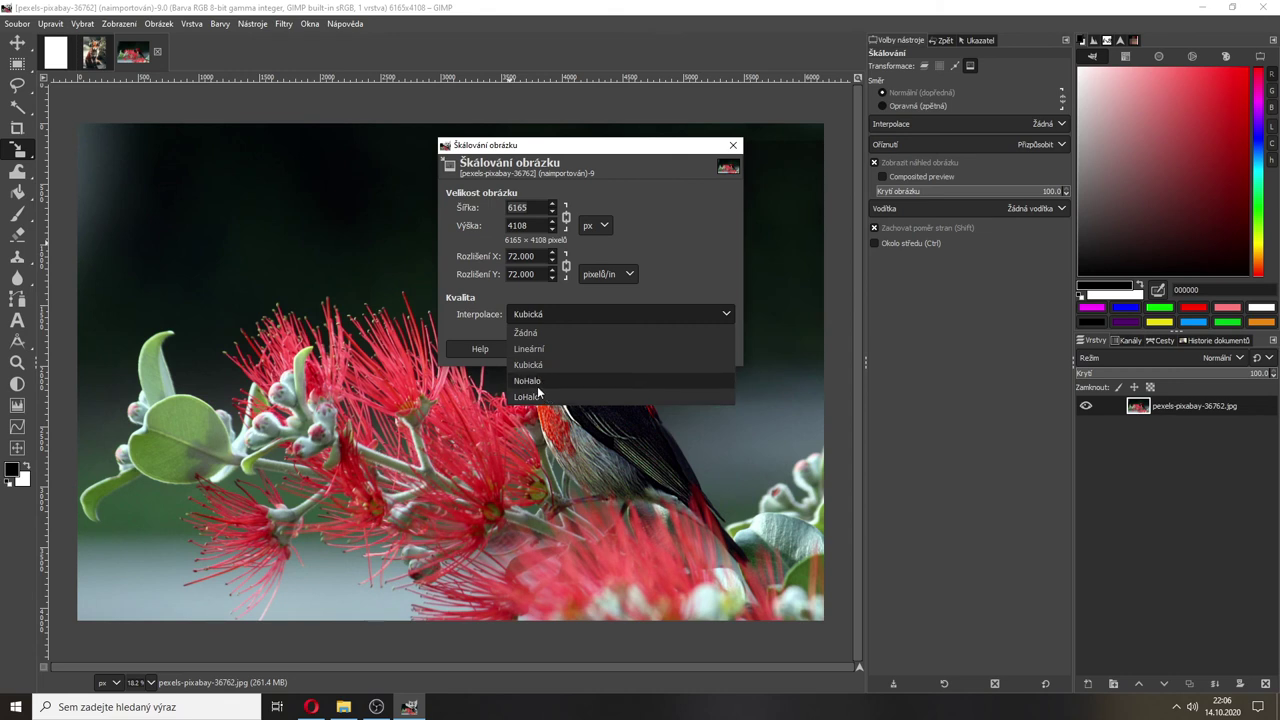
left_click(536, 313)
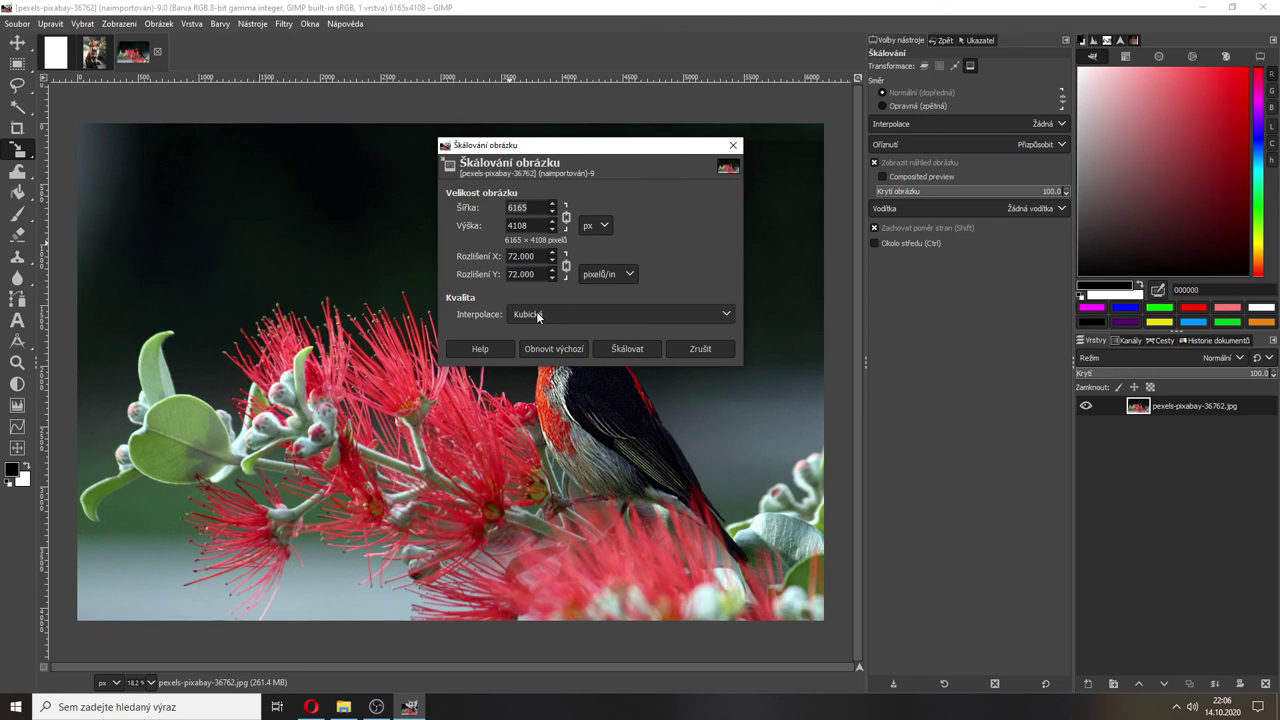
left_click(536, 313)
left_click(539, 344)
left_click(538, 315)
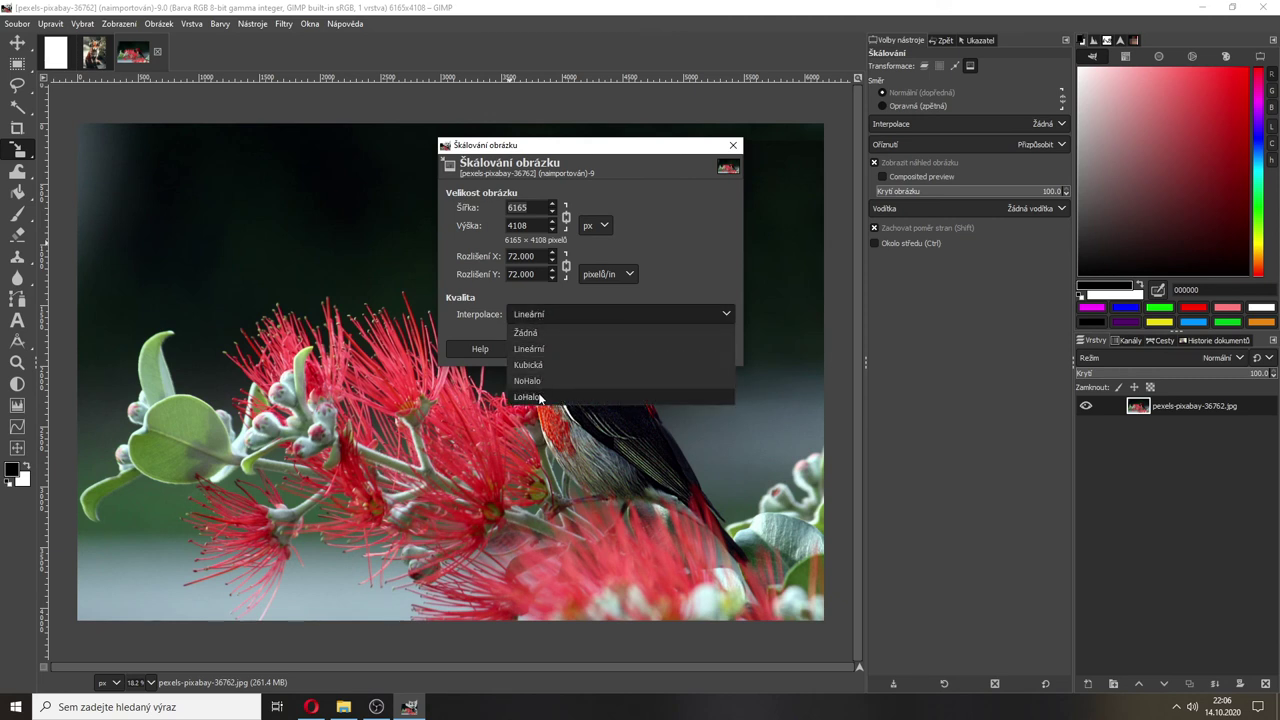
left_click(539, 397)
left_click(540, 315)
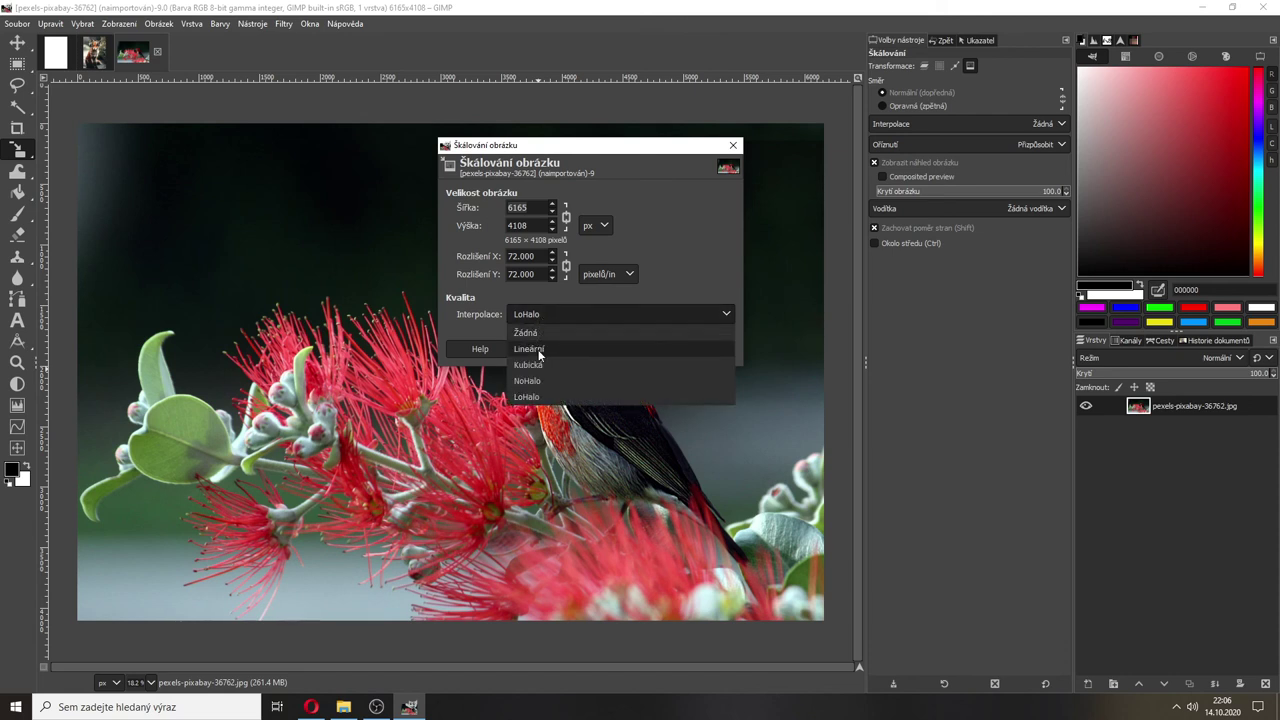
left_click(539, 349)
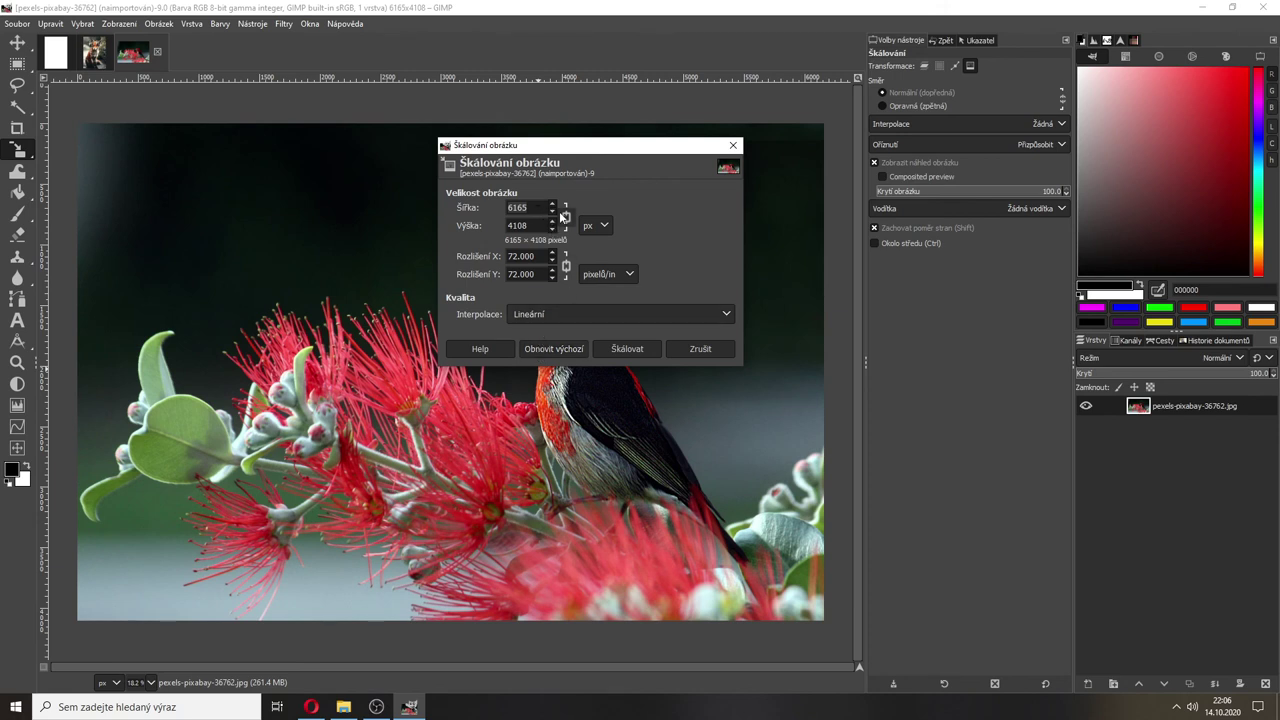
- Check the available size units, keep pixels, and scale the bird photo down to 1625 × 1083 px
left_click(592, 224)
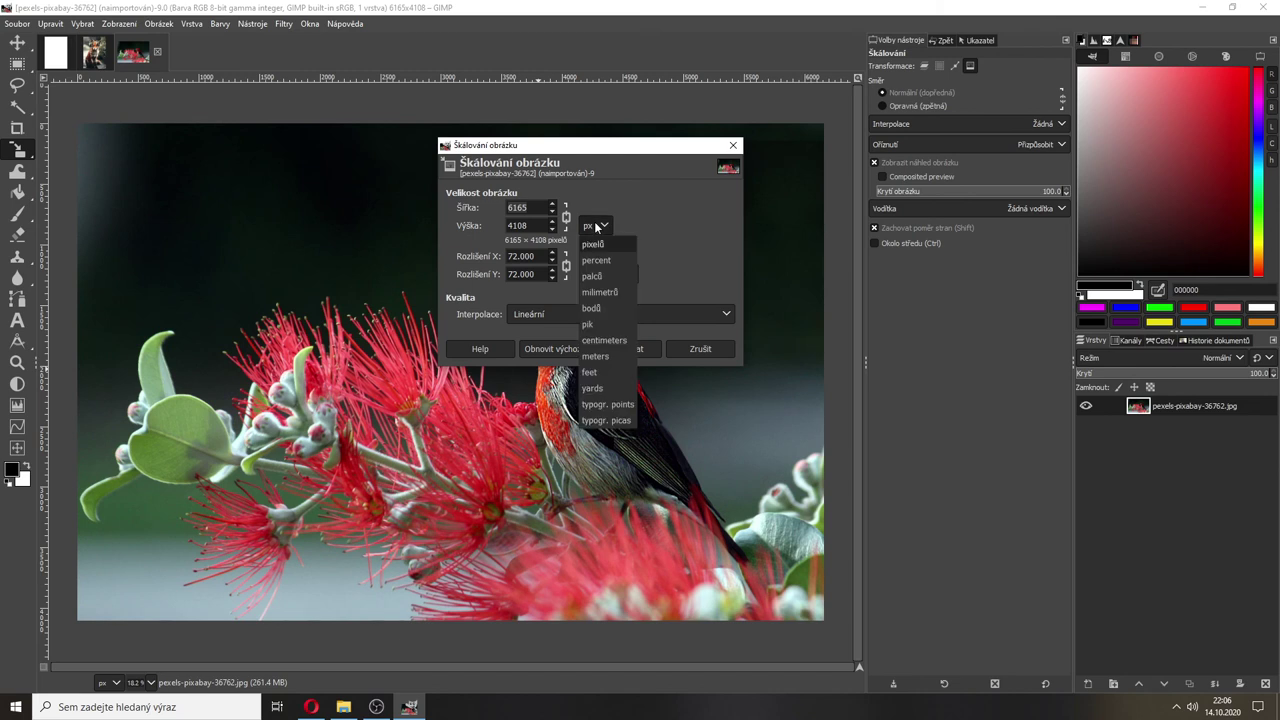
left_click(594, 224)
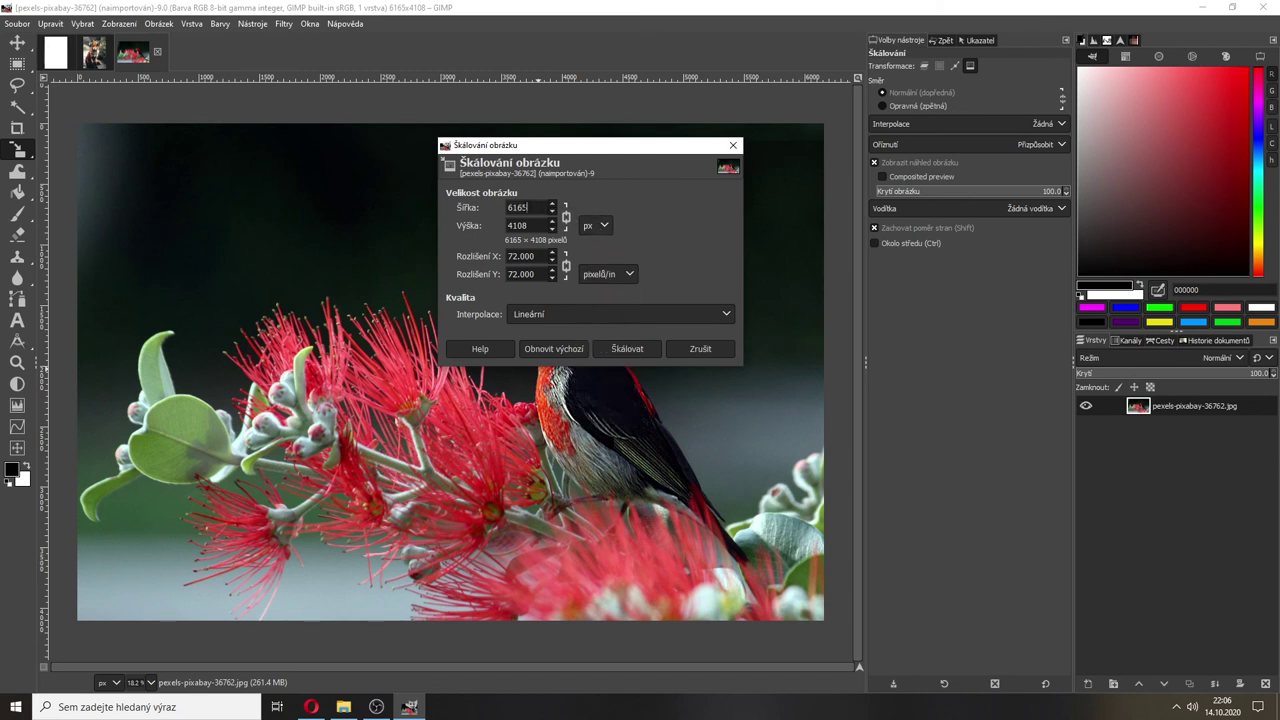
left_click_drag(529, 207, 493, 210)
type("1920")
key("Tab")
type("1")
left_click(627, 349)
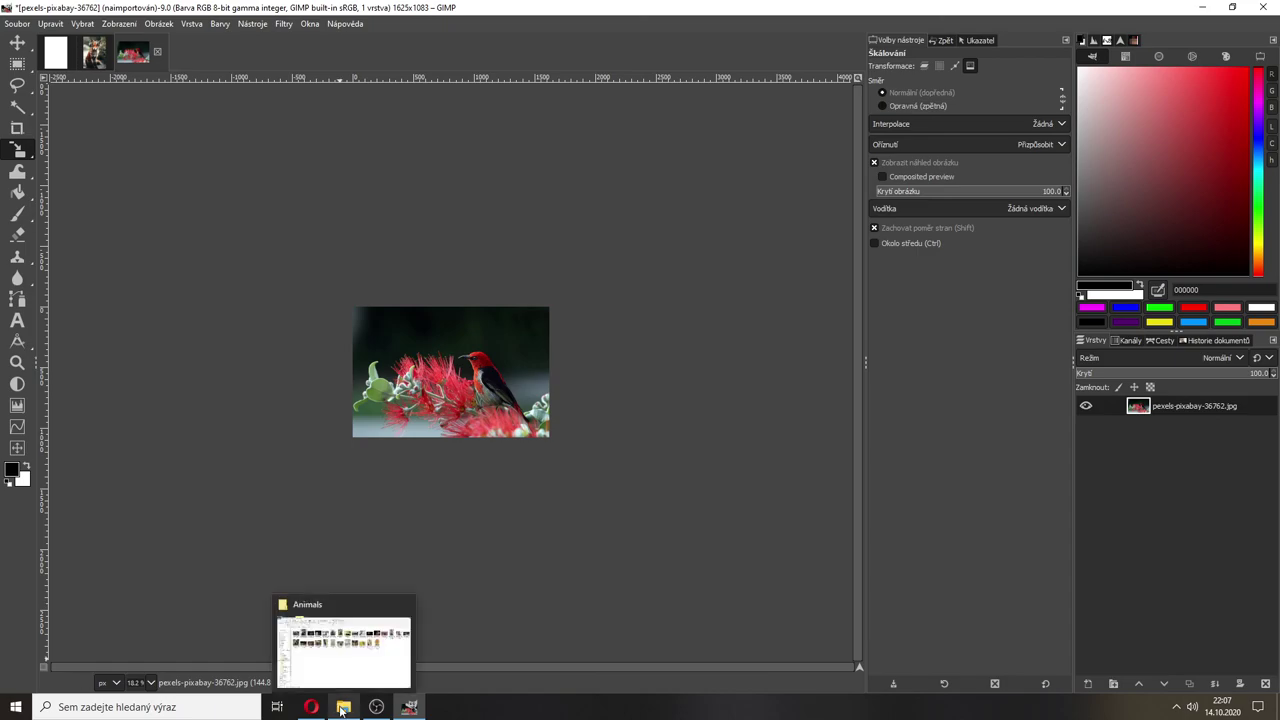
- Switch to File Explorer, launch IrfanViewPortable.exe from the Grafika > IrfanViewPortable folder, and restore the IrfanView window to a smaller size
left_click(342, 708)
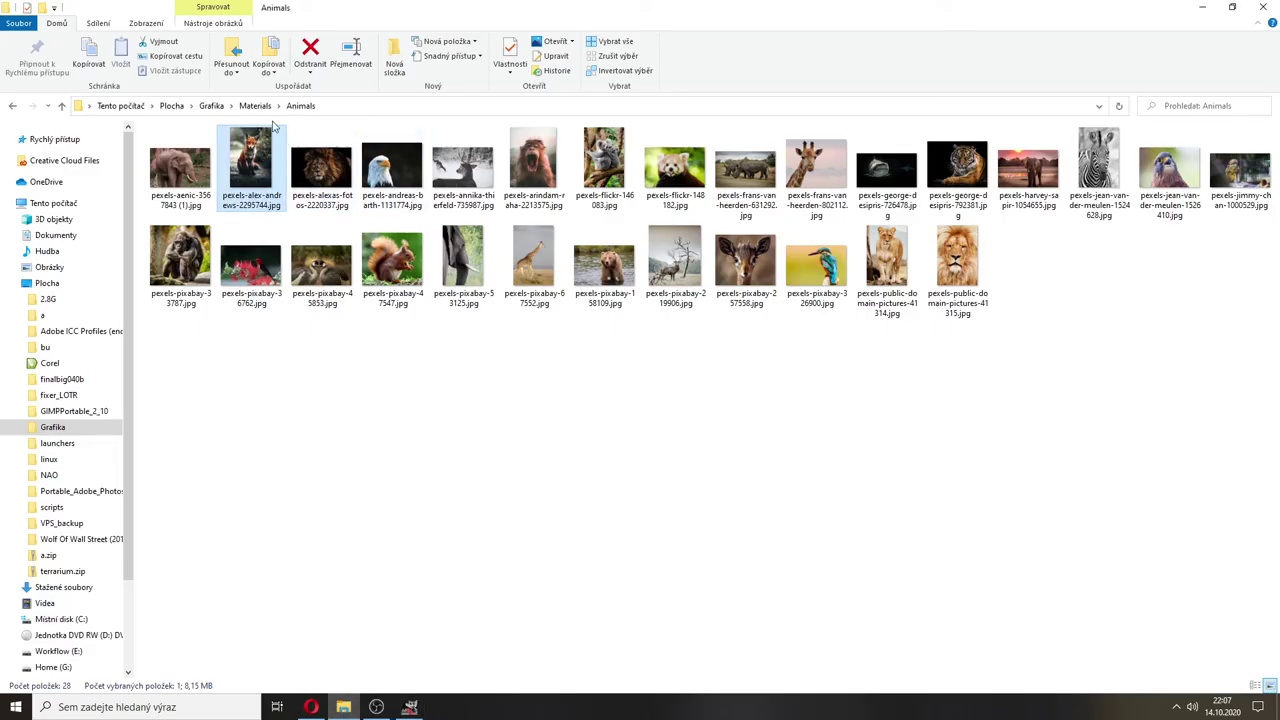
left_click(216, 108)
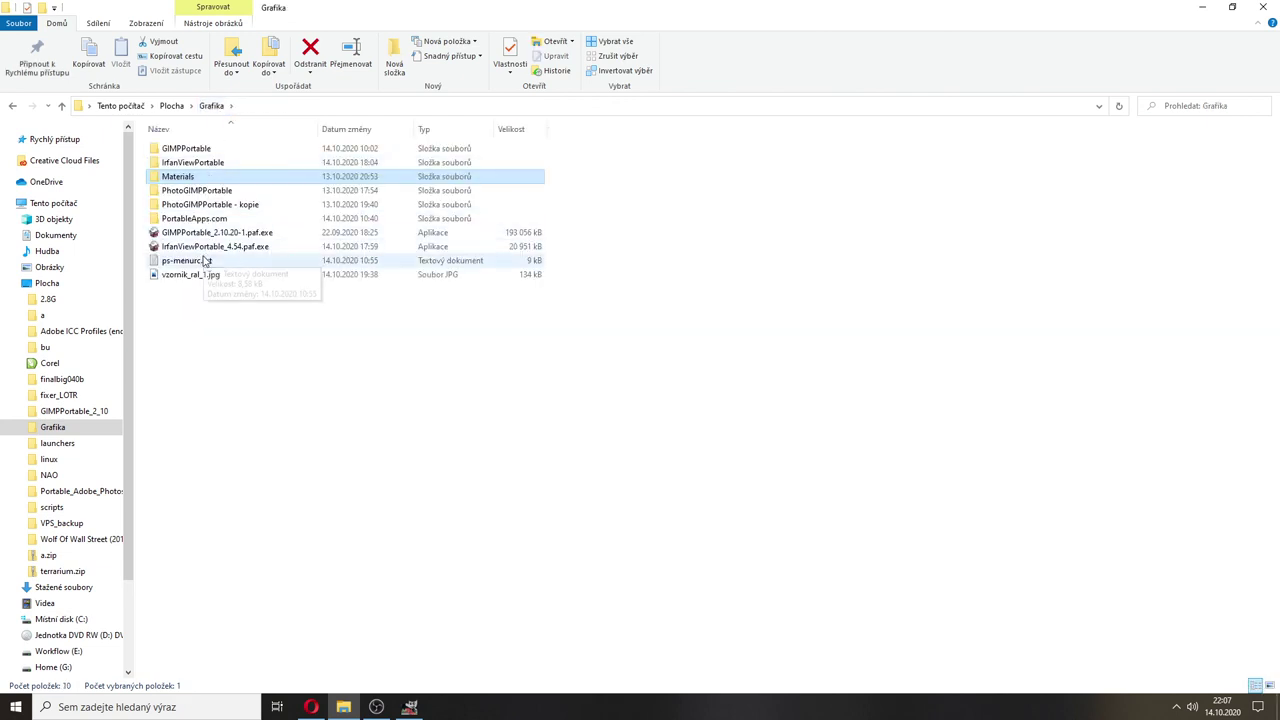
double_click(203, 168)
left_click(180, 204)
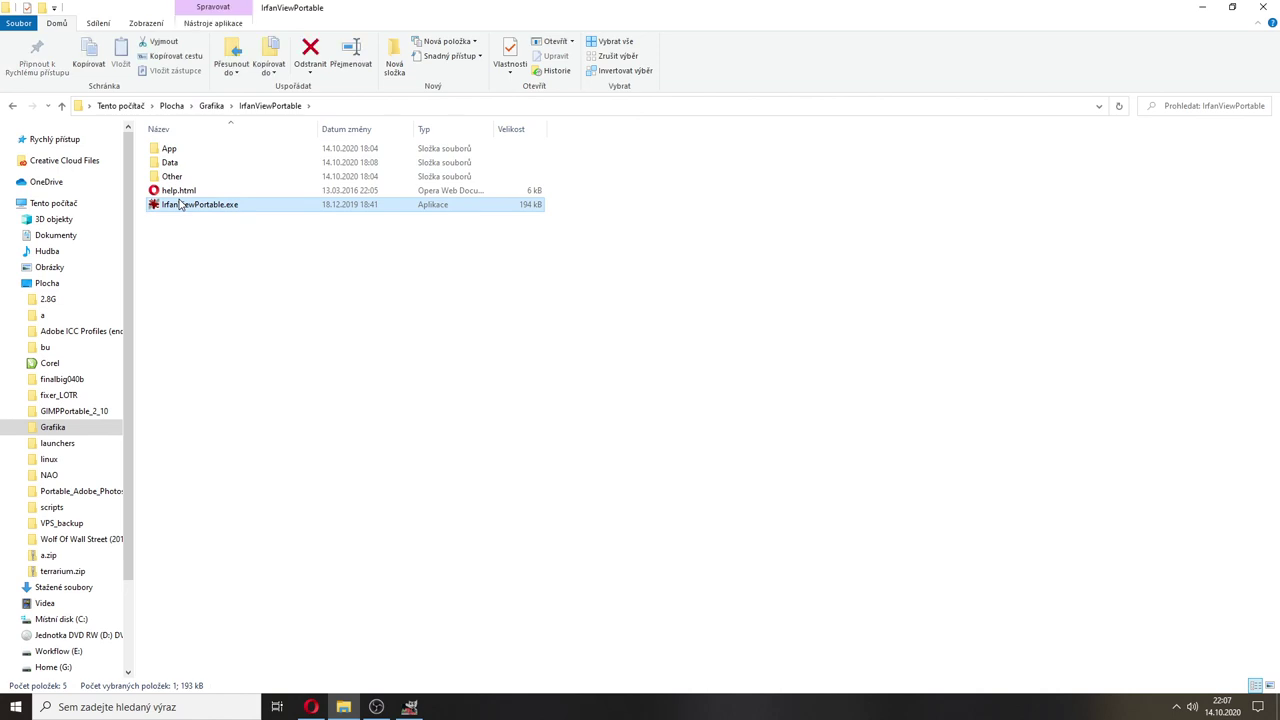
double_click(180, 204)
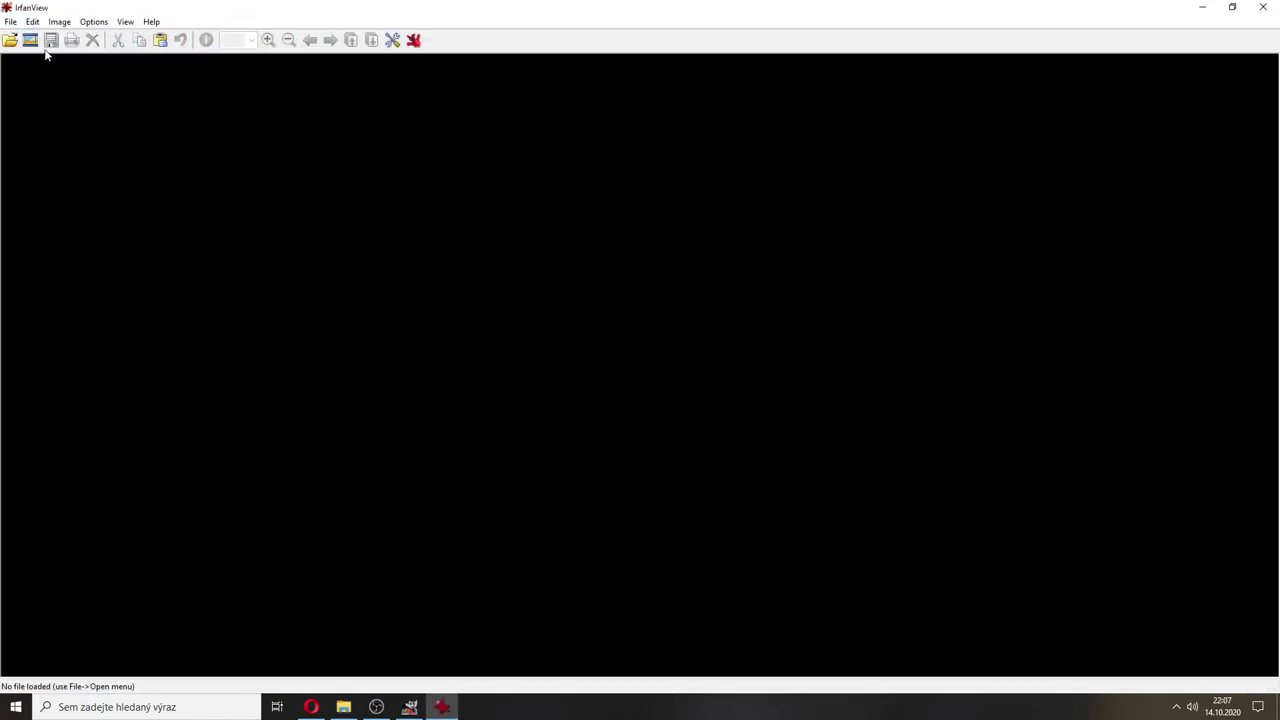
left_click(10, 21)
mouse_move(92, 18)
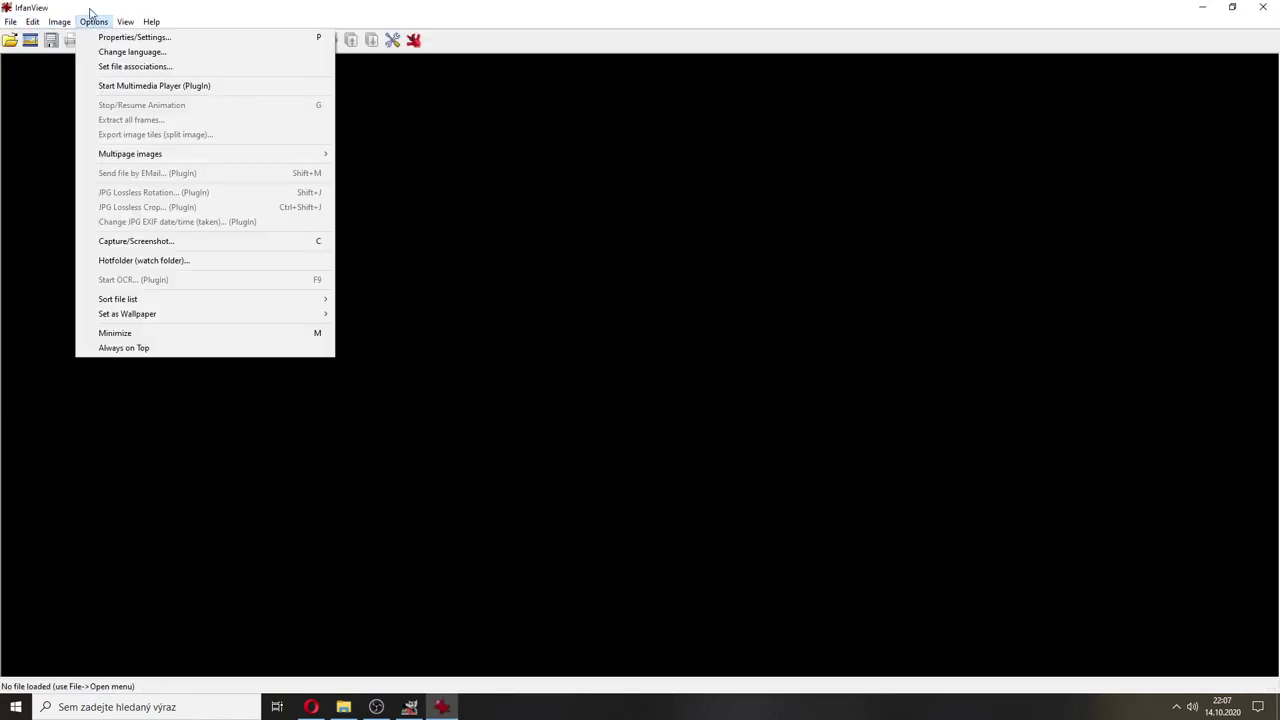
left_click_drag(72, 12, 435, 225)
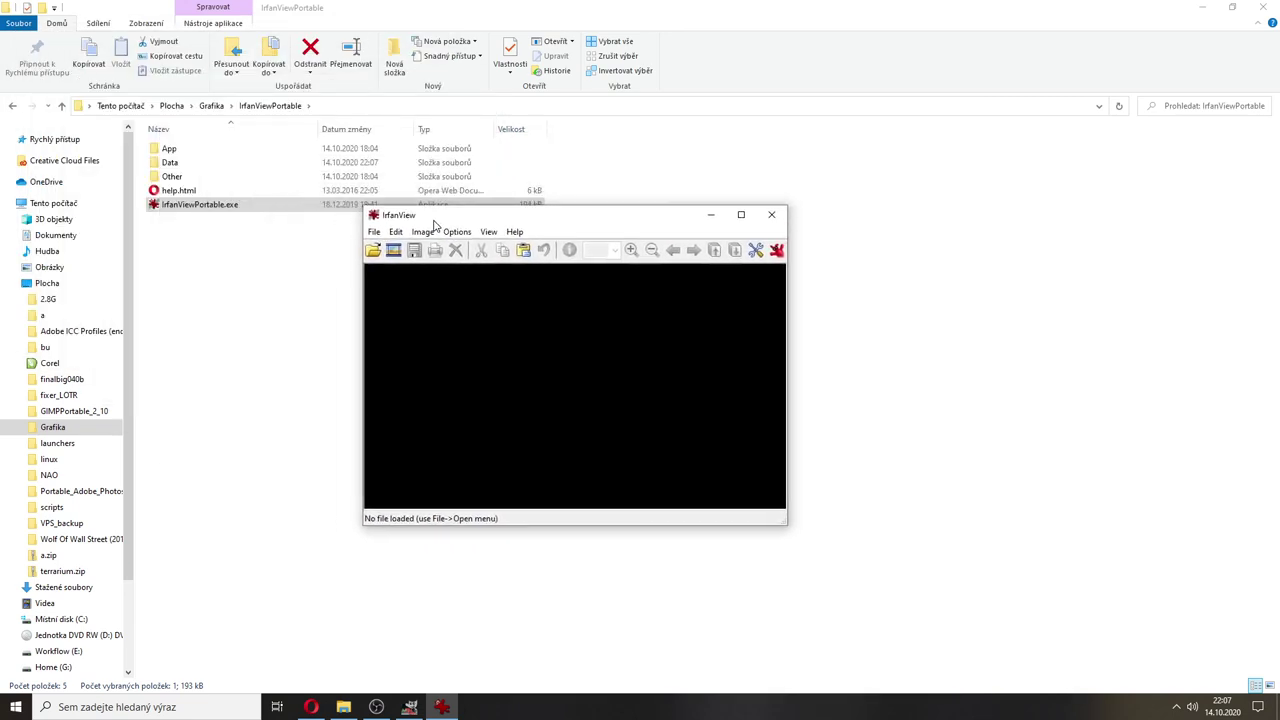
- Load pexels-pixabay-36762.jpg from the Materials > Animals folder into IrfanView and reposition its window so the photo is in view
left_click(211, 105)
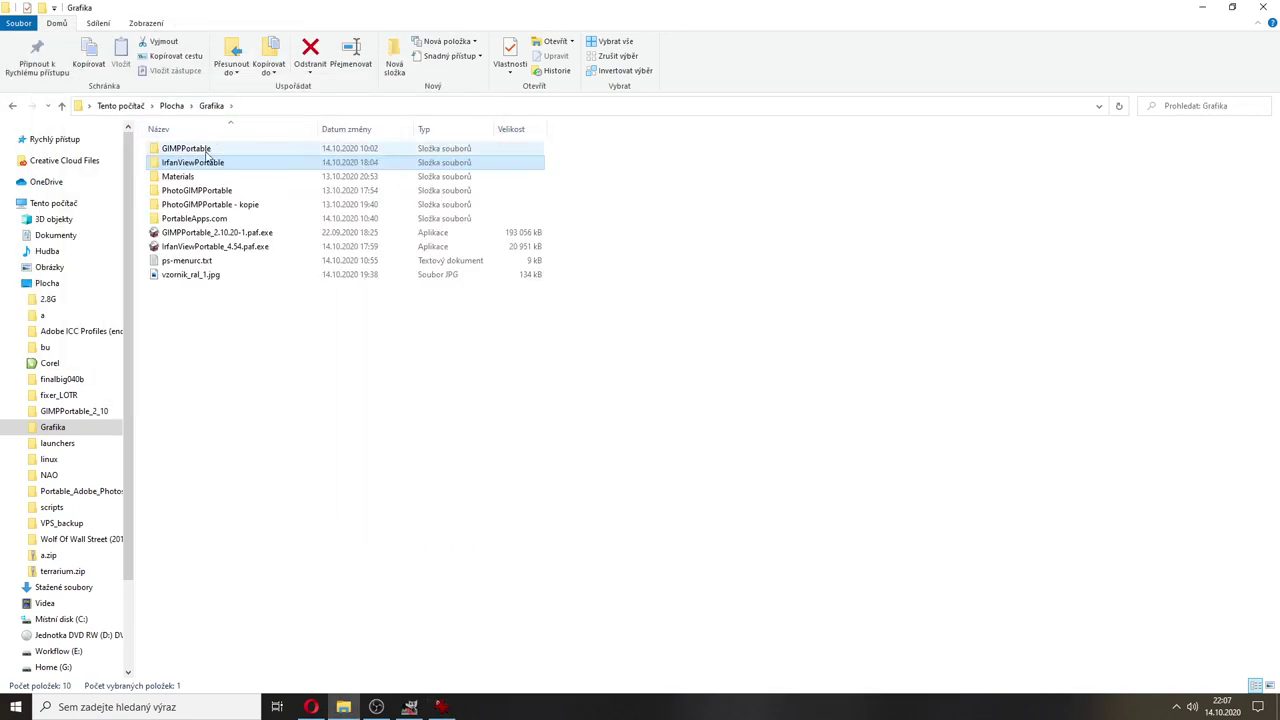
double_click(185, 177)
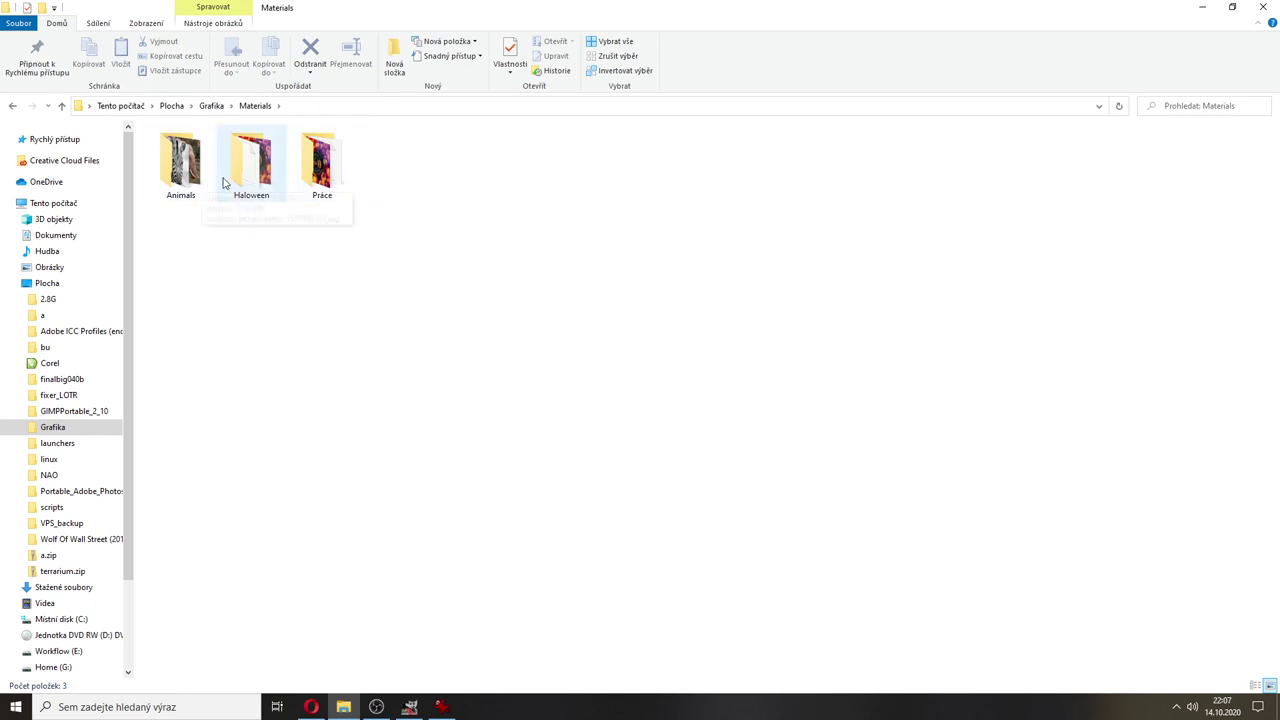
double_click(180, 168)
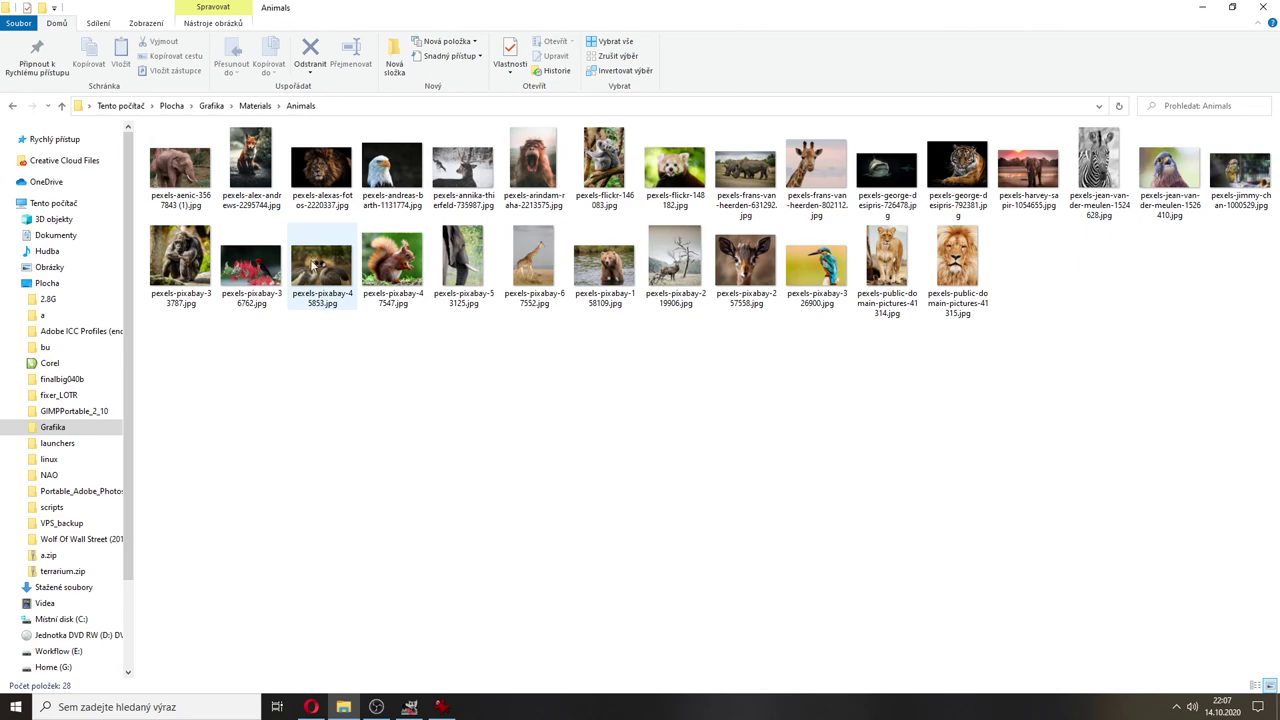
left_click_drag(256, 282, 508, 450)
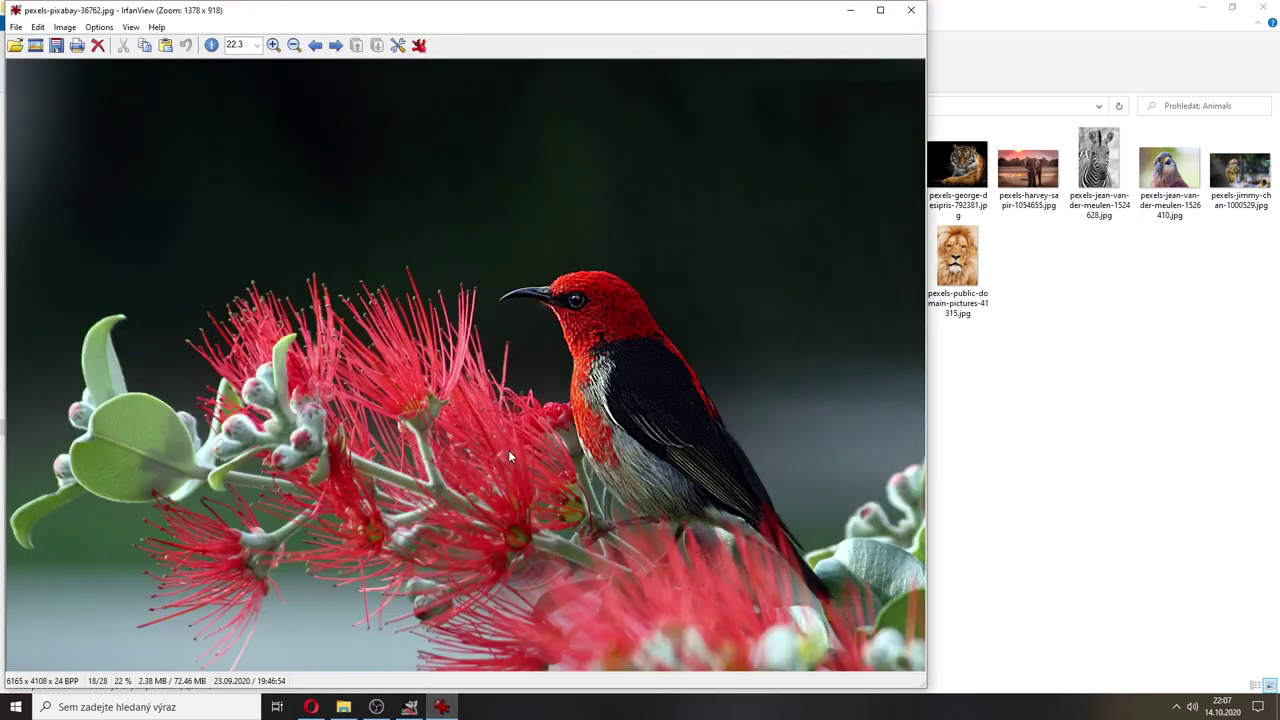
left_click_drag(281, 17, 504, 96)
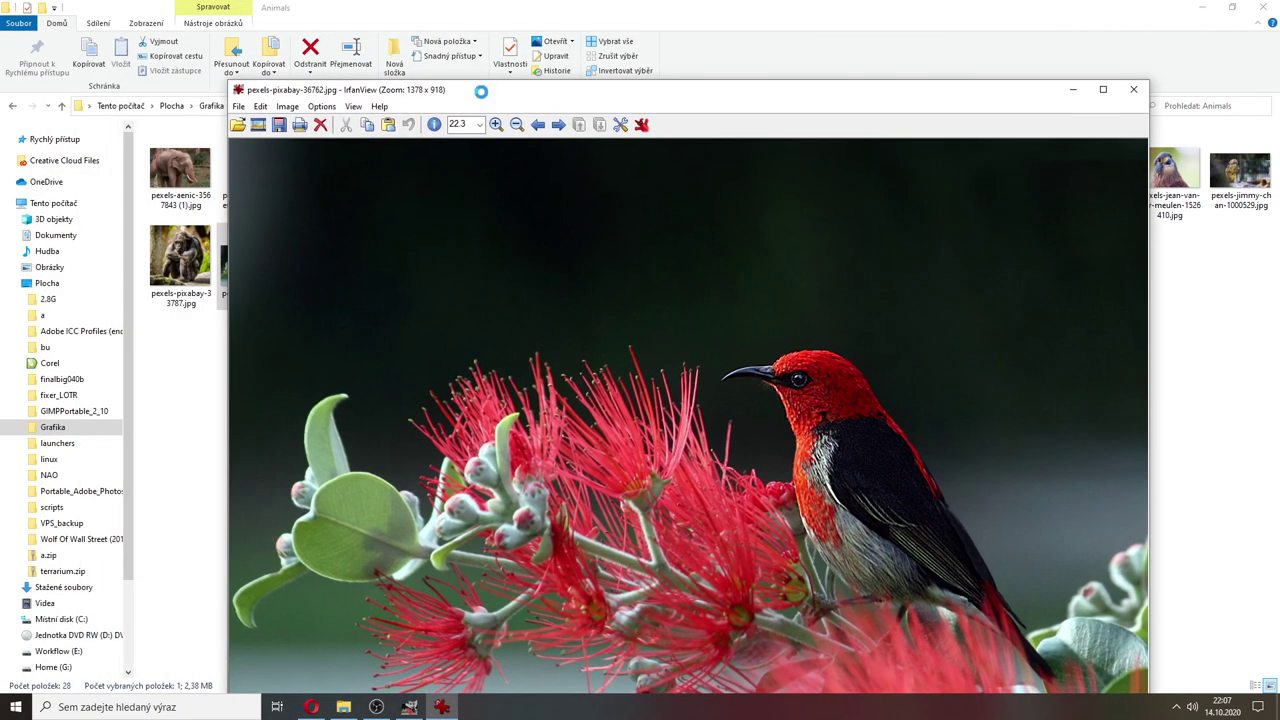
left_click_drag(408, 97, 292, 35)
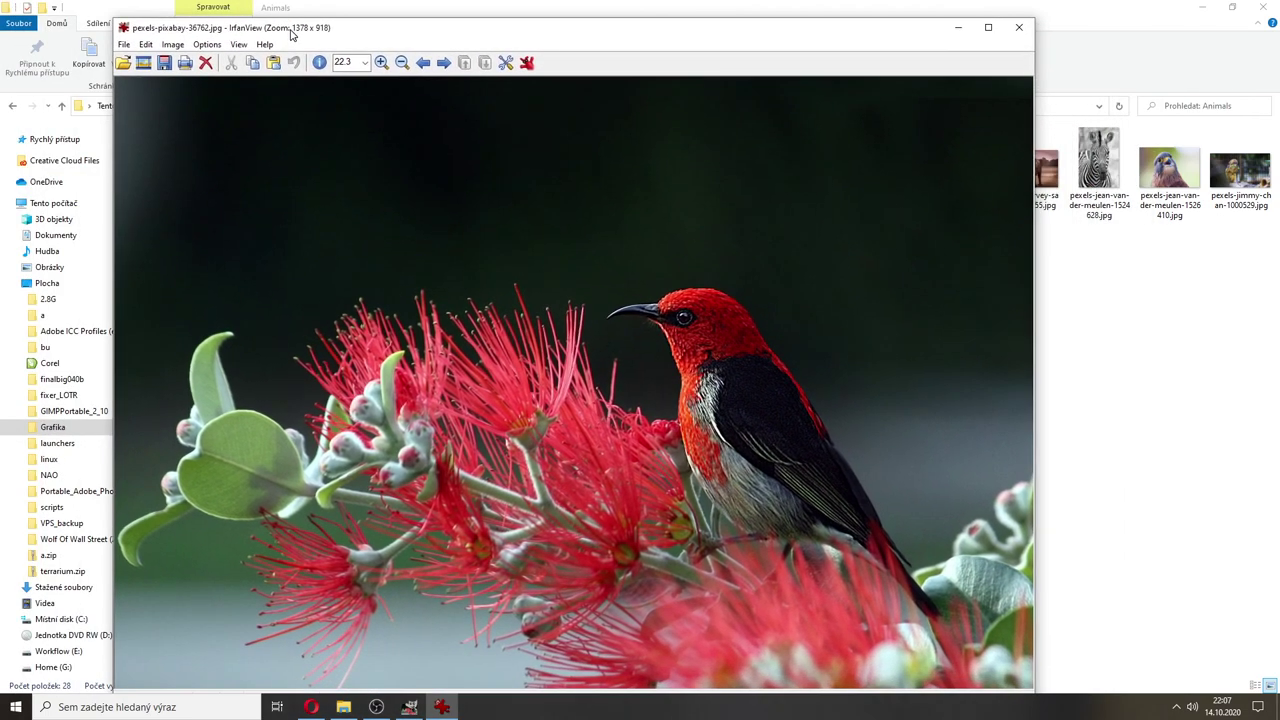
- Try the 800 x 600 preset in the photo's Resize/Resample settings, and set the new size to 50% of the original
left_click(173, 44)
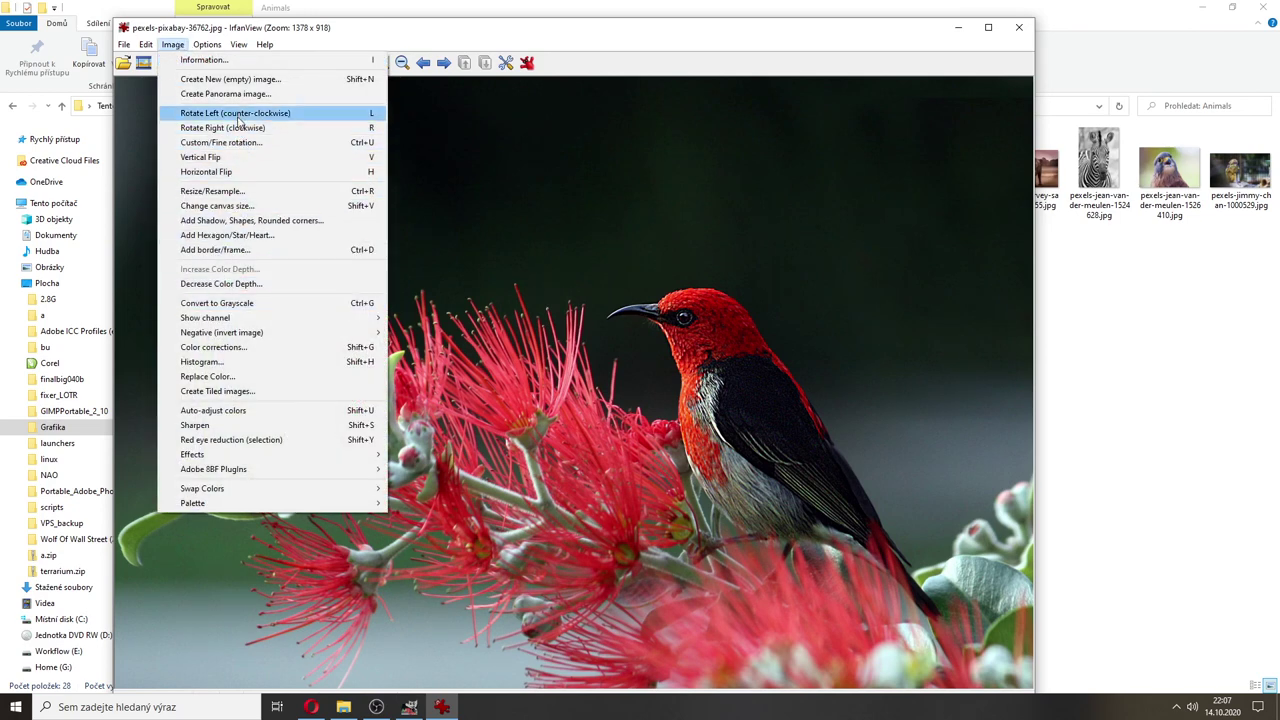
left_click(256, 198)
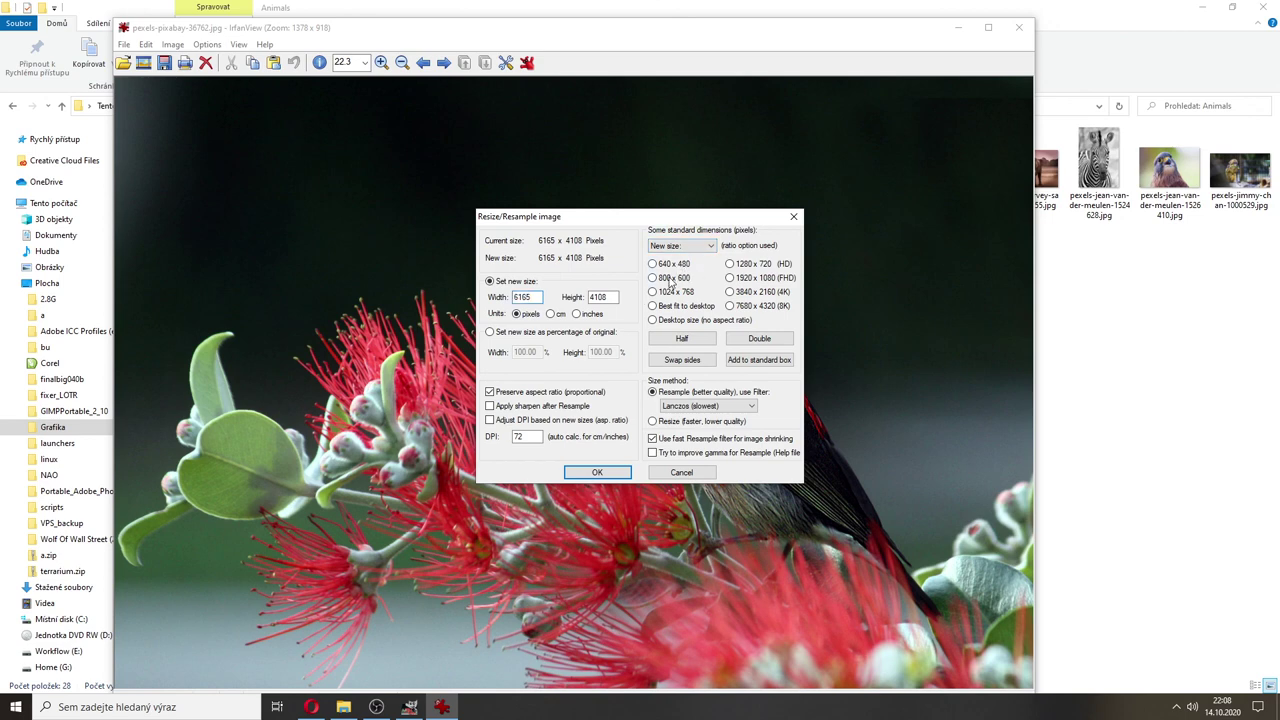
left_click(670, 280)
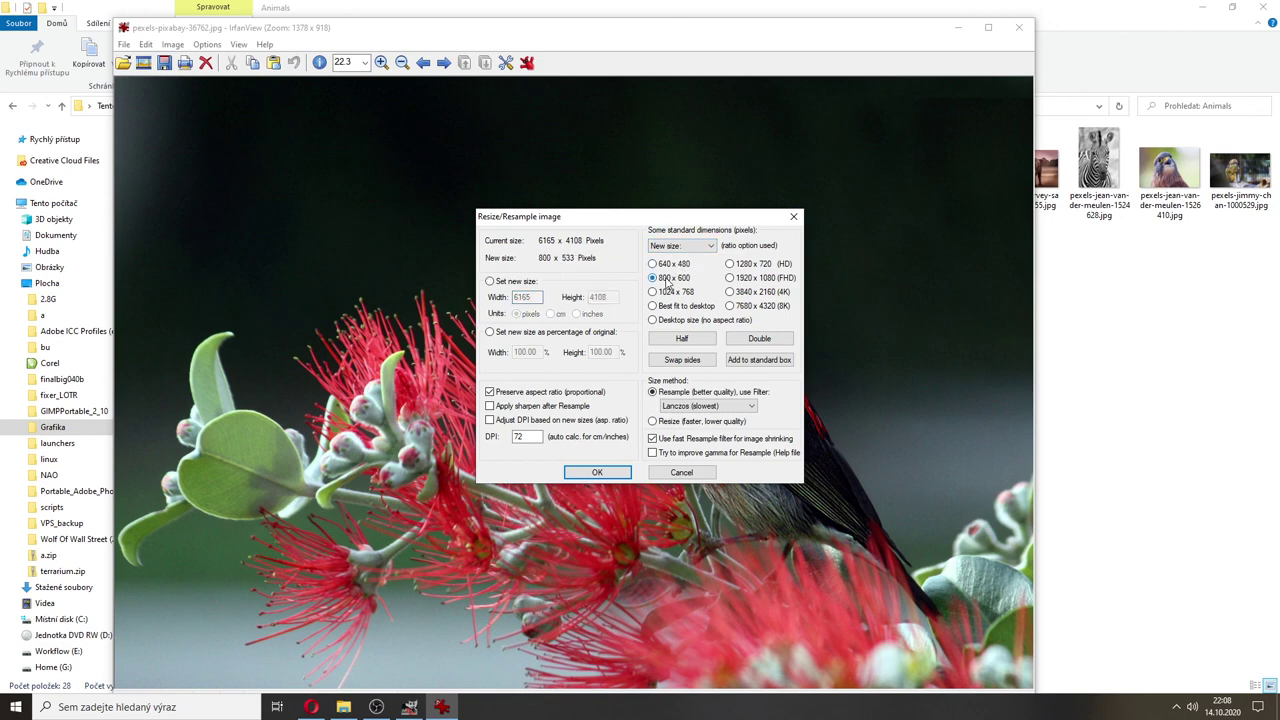
left_click(515, 284)
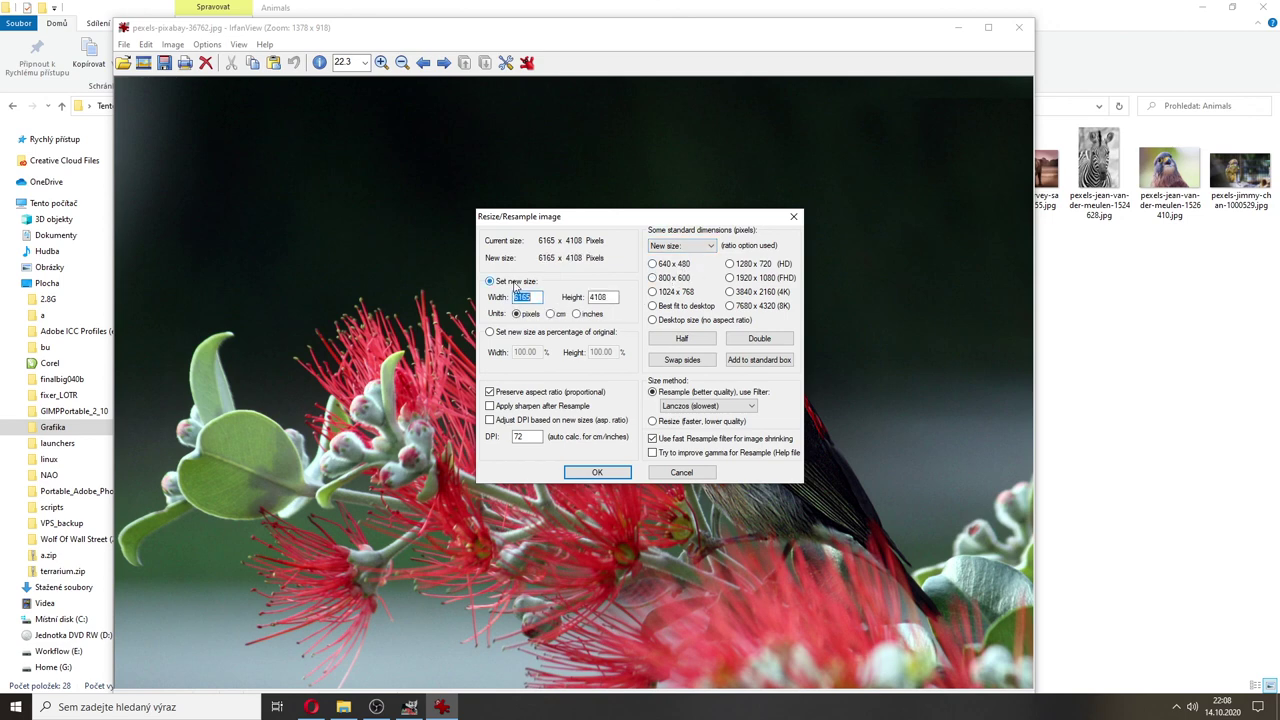
left_click(553, 335)
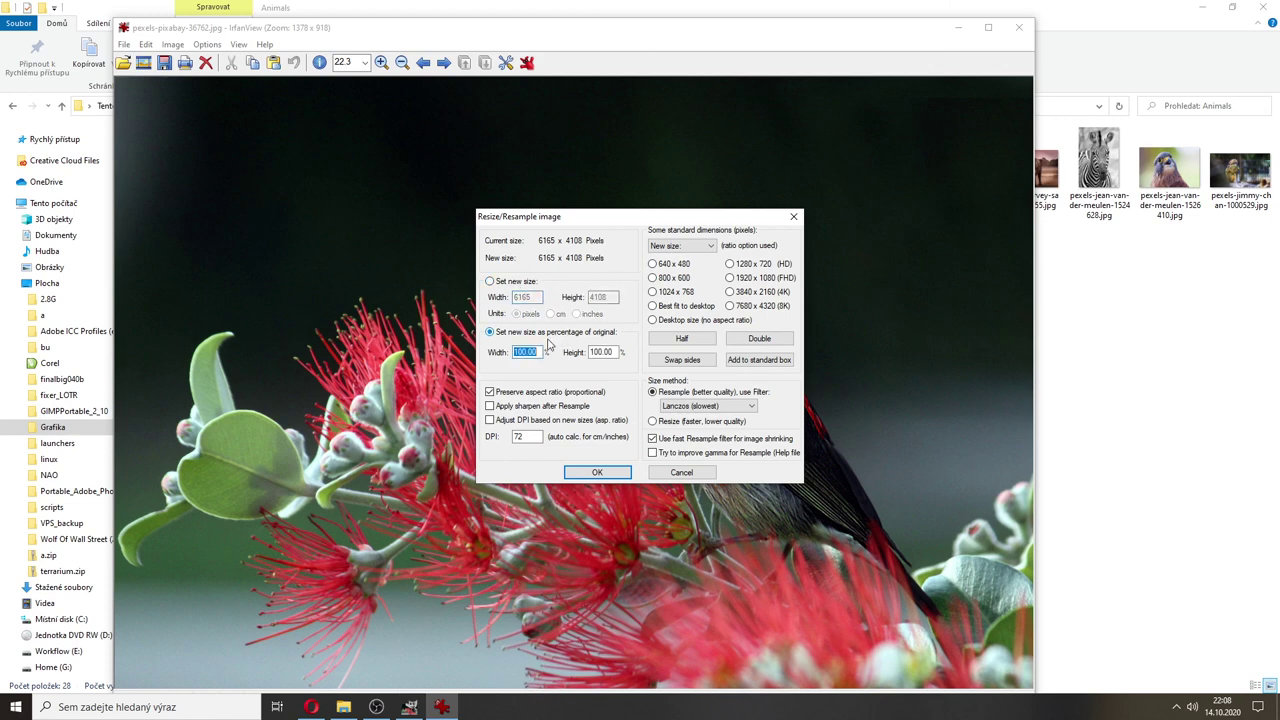
type("50")
left_click(686, 245)
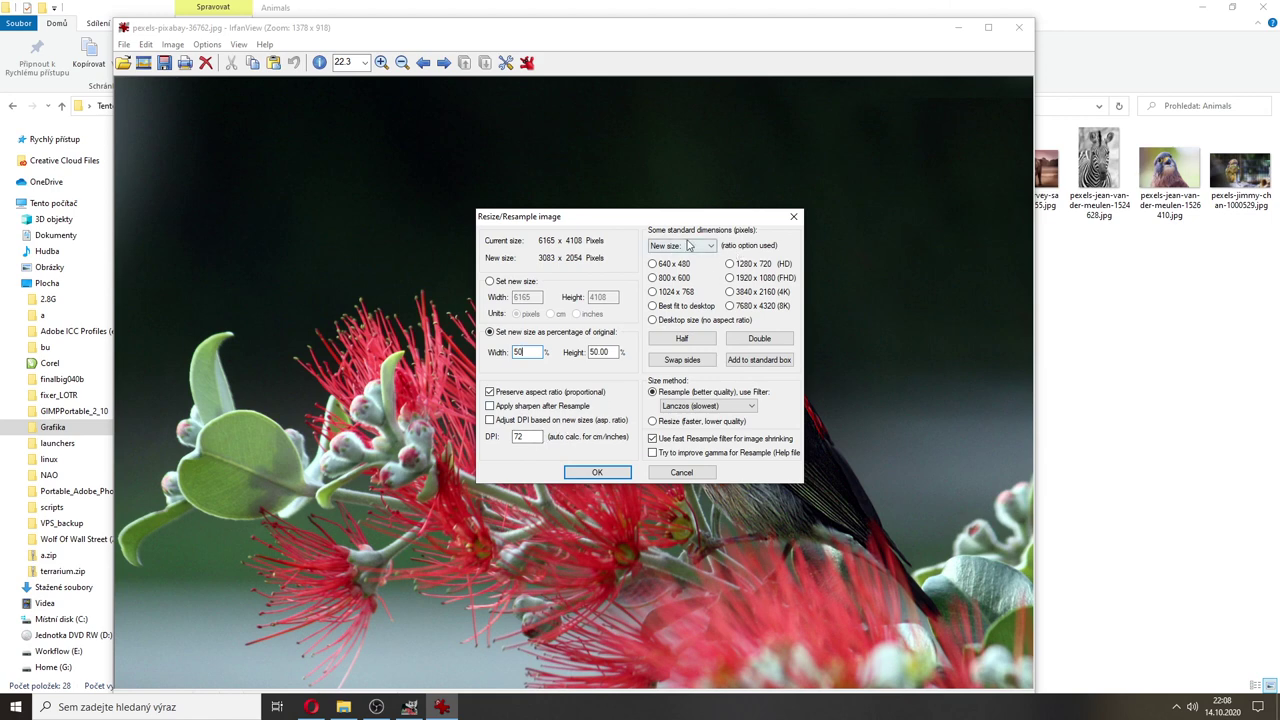